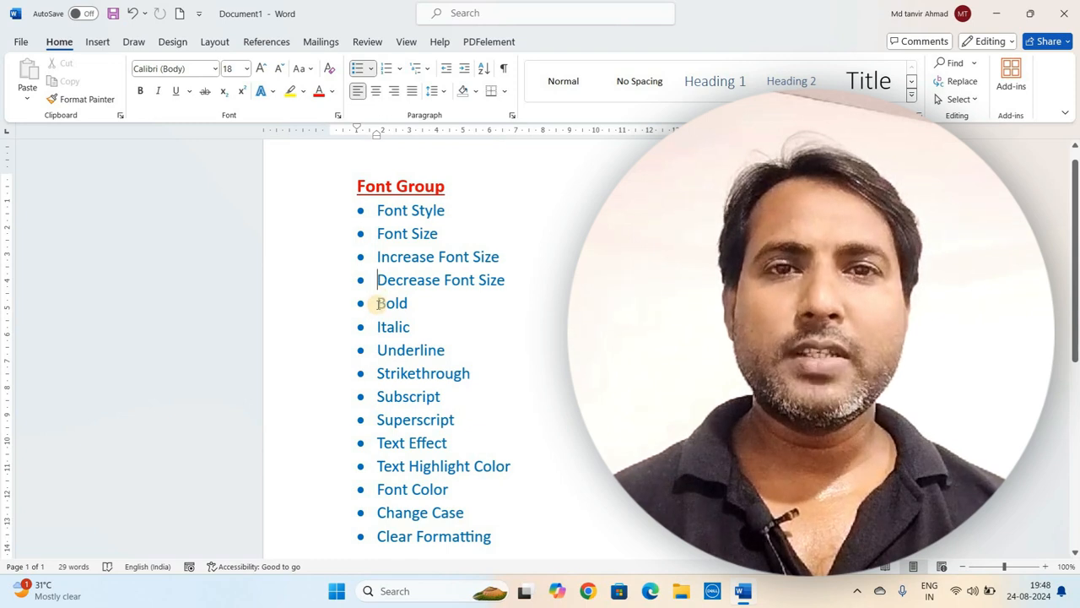
- Go through each item of the Font Group feature list one by one
left_click(378, 303)
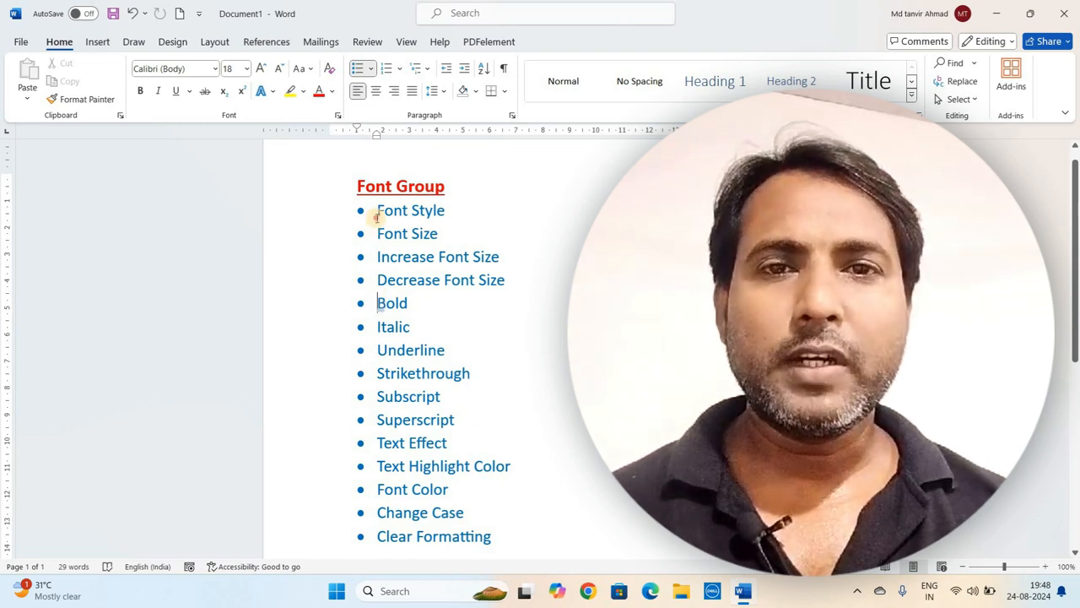
left_click(377, 217)
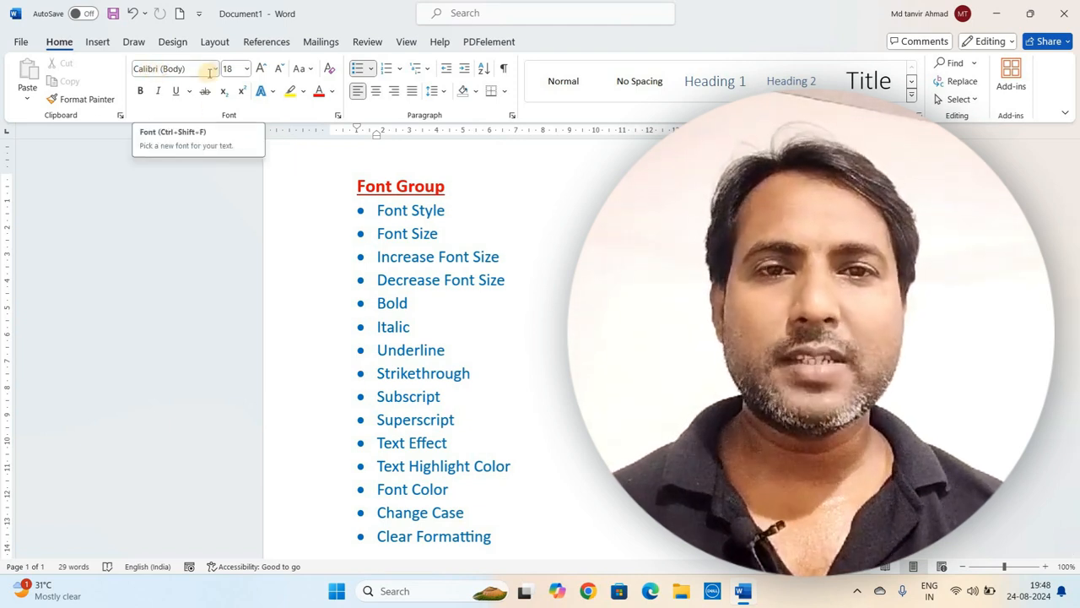
left_click(404, 212)
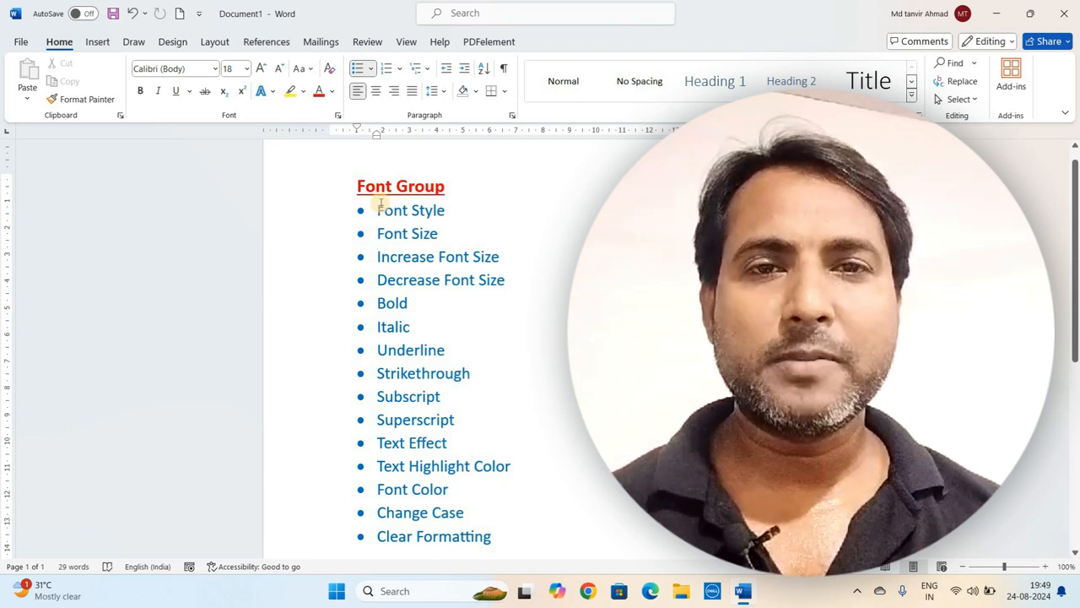
left_click(369, 202)
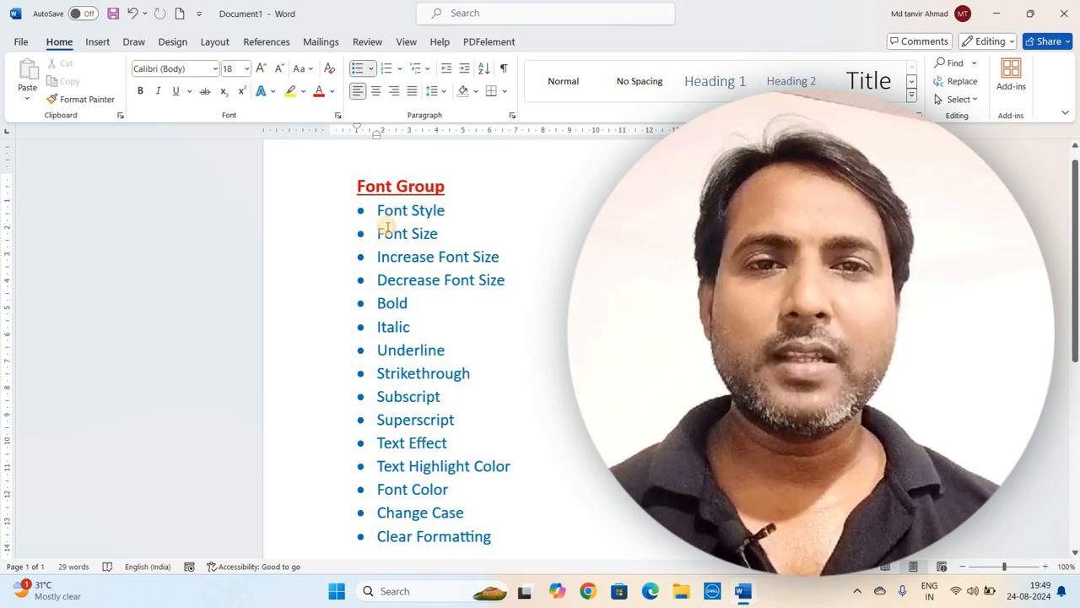
left_click(389, 256)
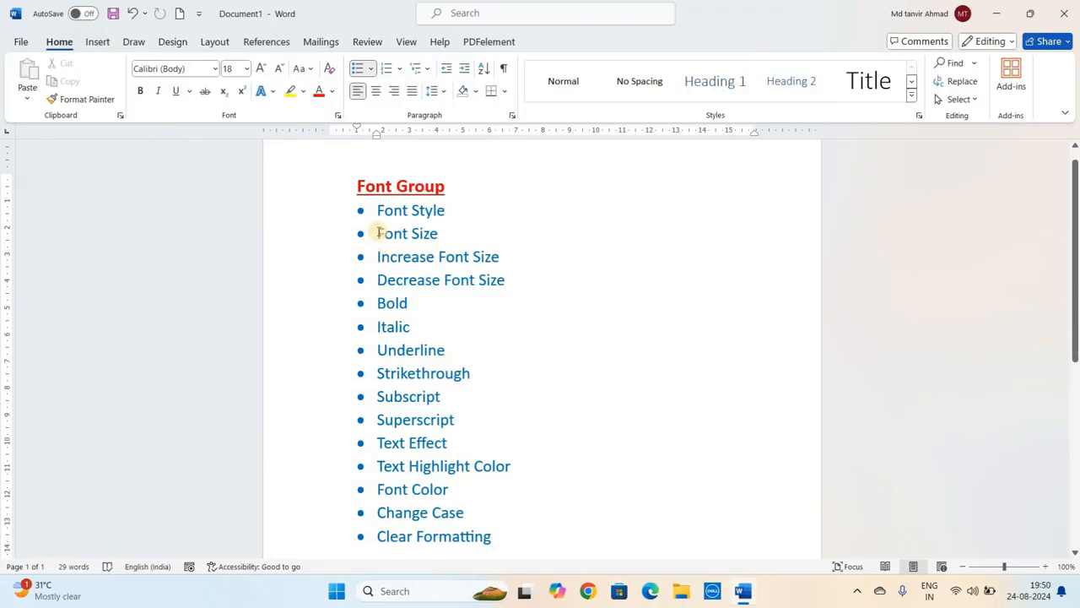
left_click(376, 207)
left_click(378, 233)
left_click(378, 257)
left_click(378, 280)
left_click(385, 317)
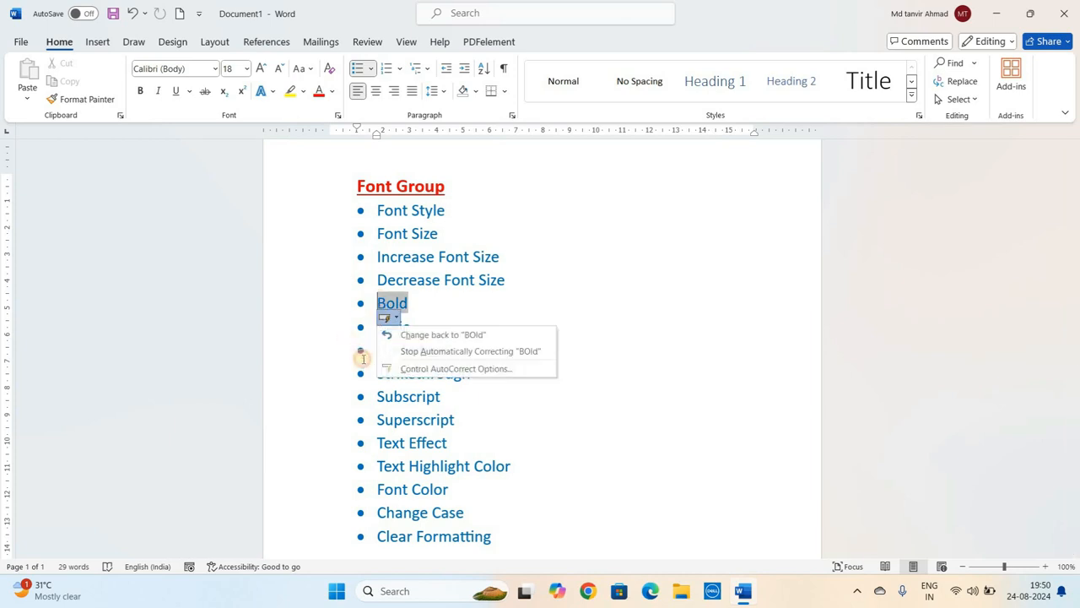
left_click(361, 350)
left_click(399, 361)
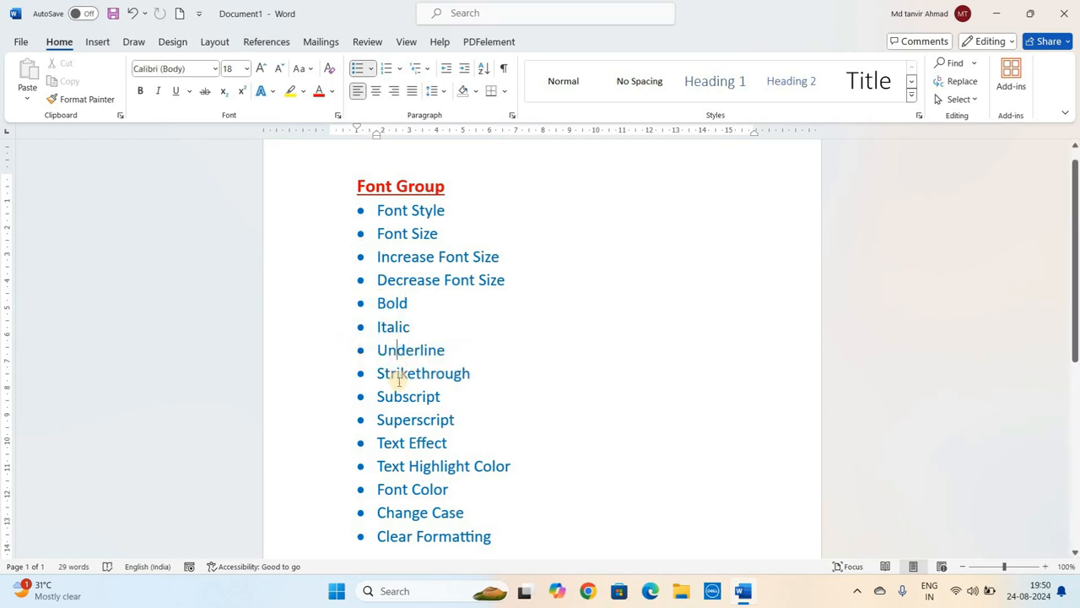
left_click(403, 421)
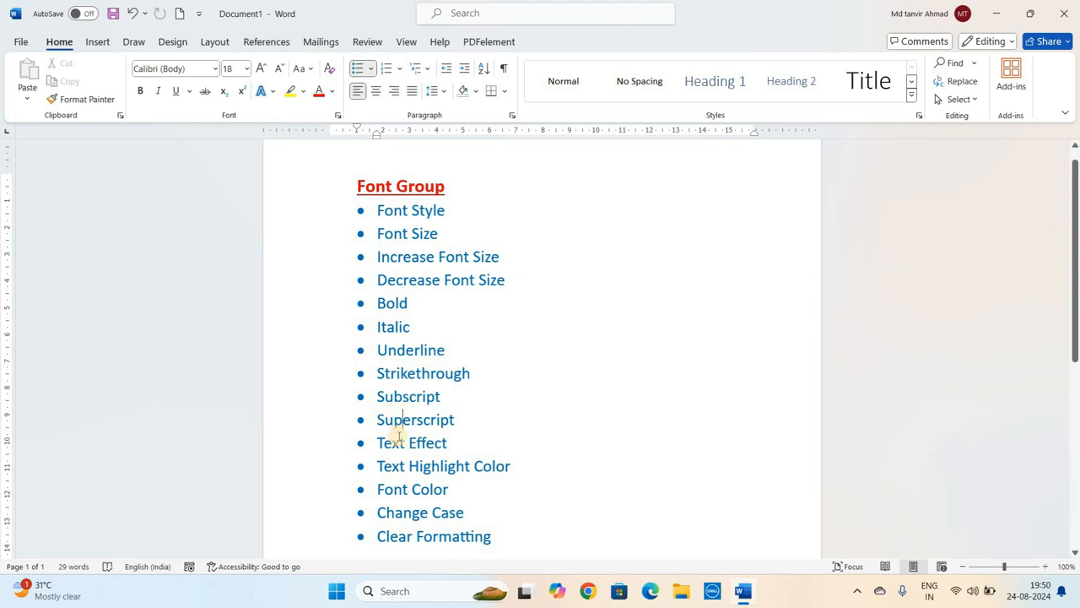
left_click(399, 439)
left_click(400, 465)
left_click(401, 490)
left_click(395, 511)
- Insert a page break after the end of the Font Group list
scroll(482, 238, "down", 4)
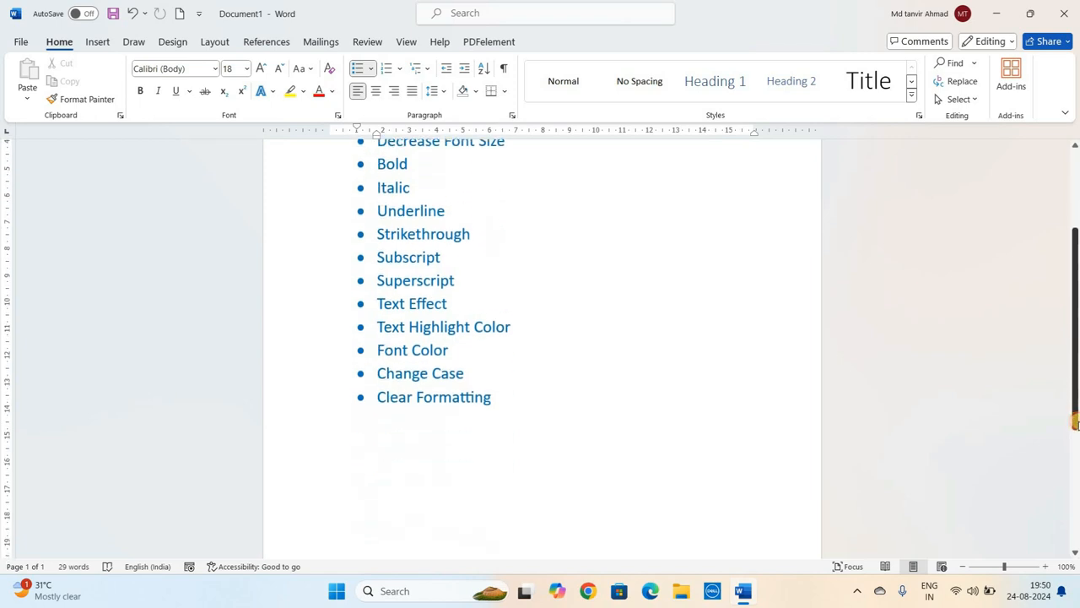
left_click(579, 408)
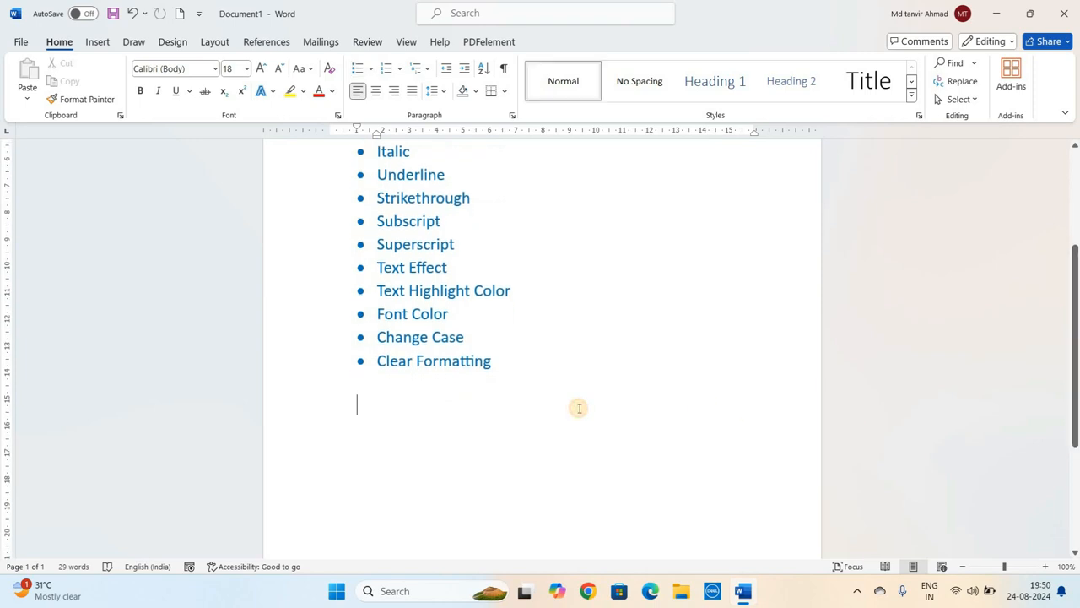
key("ctrl+Return")
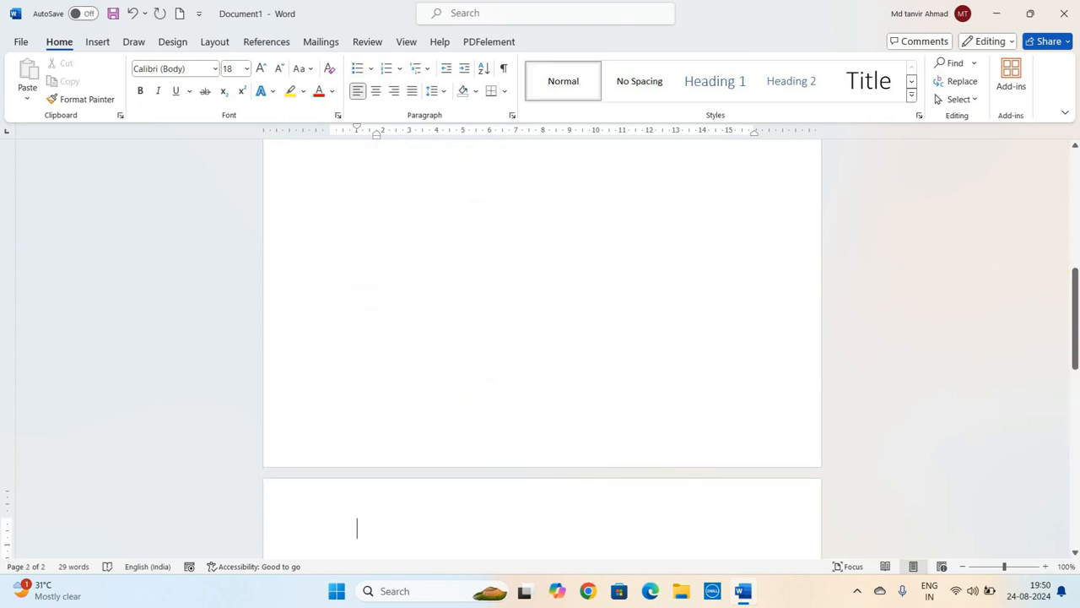
- Generate sample paragraphs on the new page with the =rand() formula
left_click_drag(1076, 338, 1076, 408)
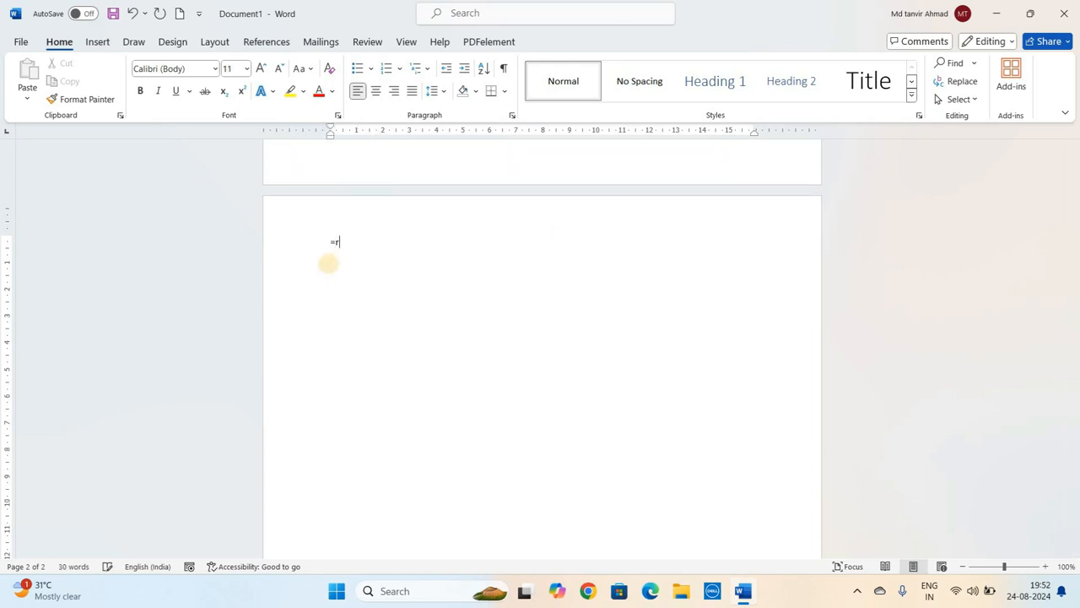
type("d(")
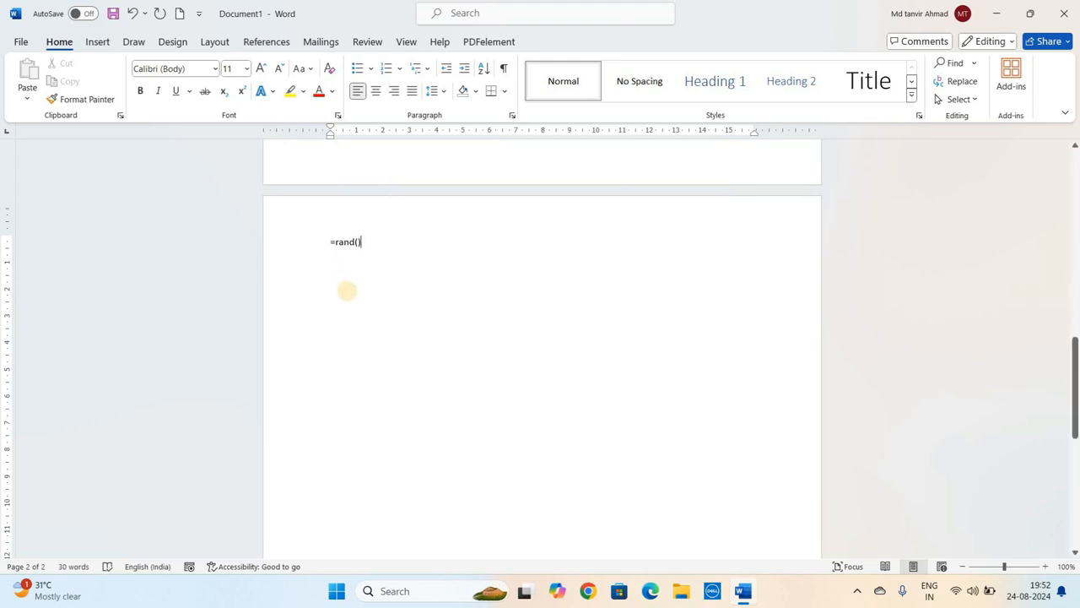
key("Return")
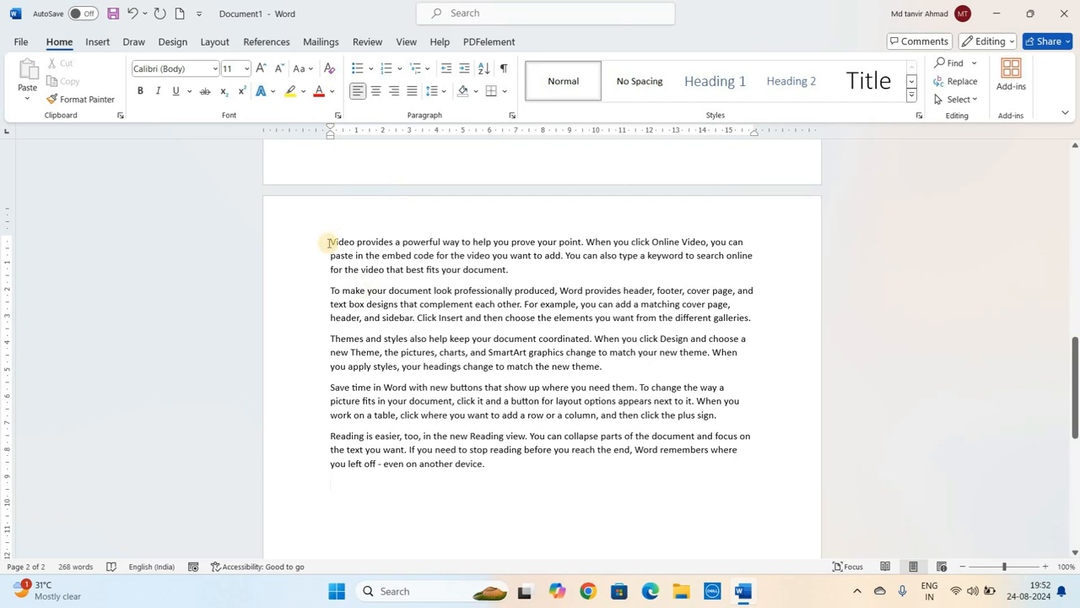
left_click_drag(449, 407, 507, 463)
left_click(452, 416)
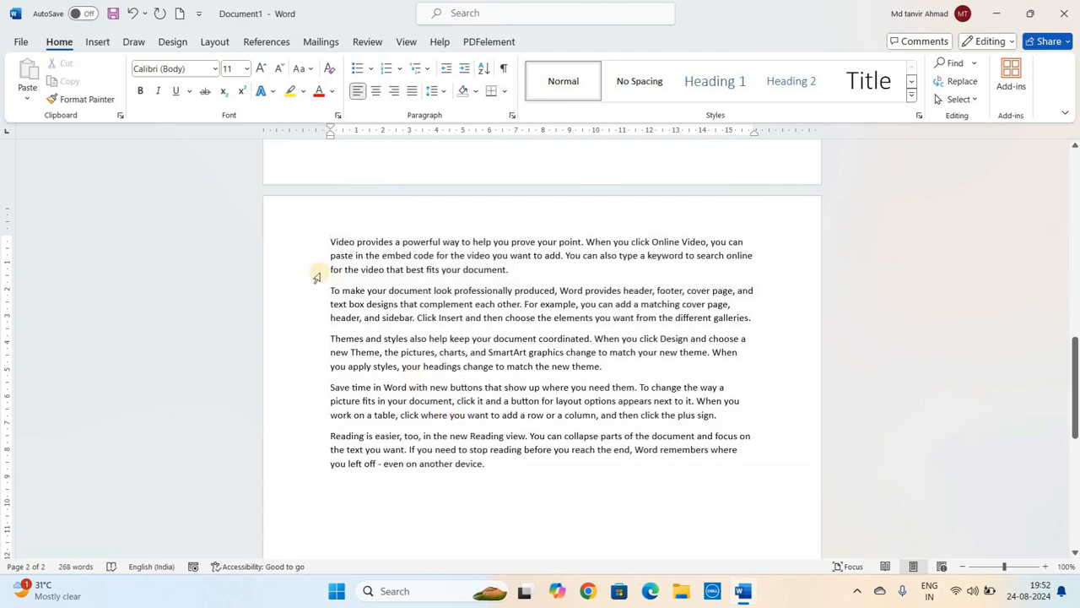
left_click(328, 241)
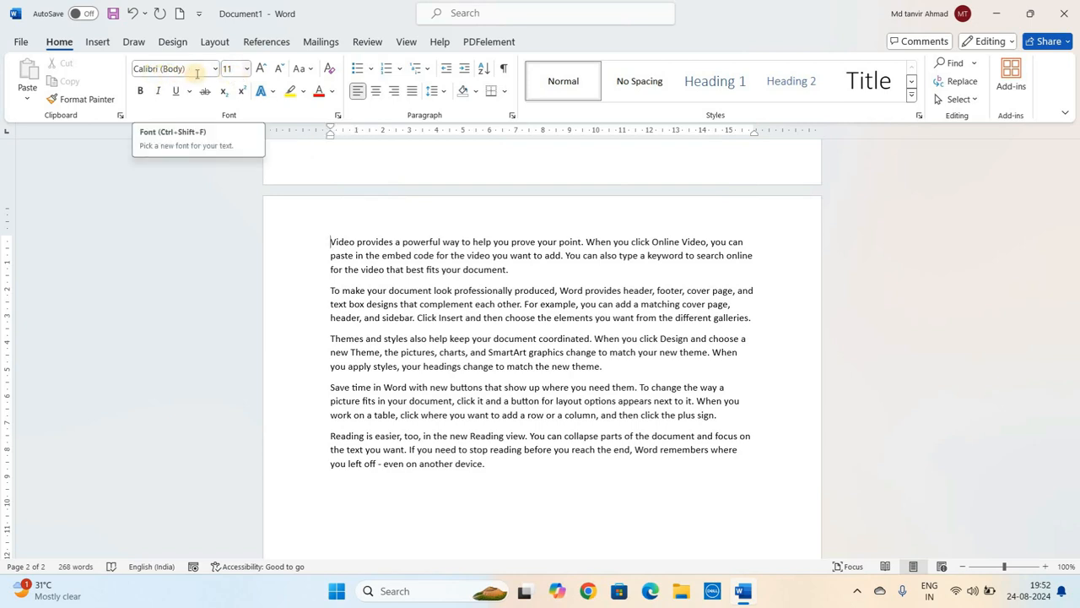
left_click(331, 243)
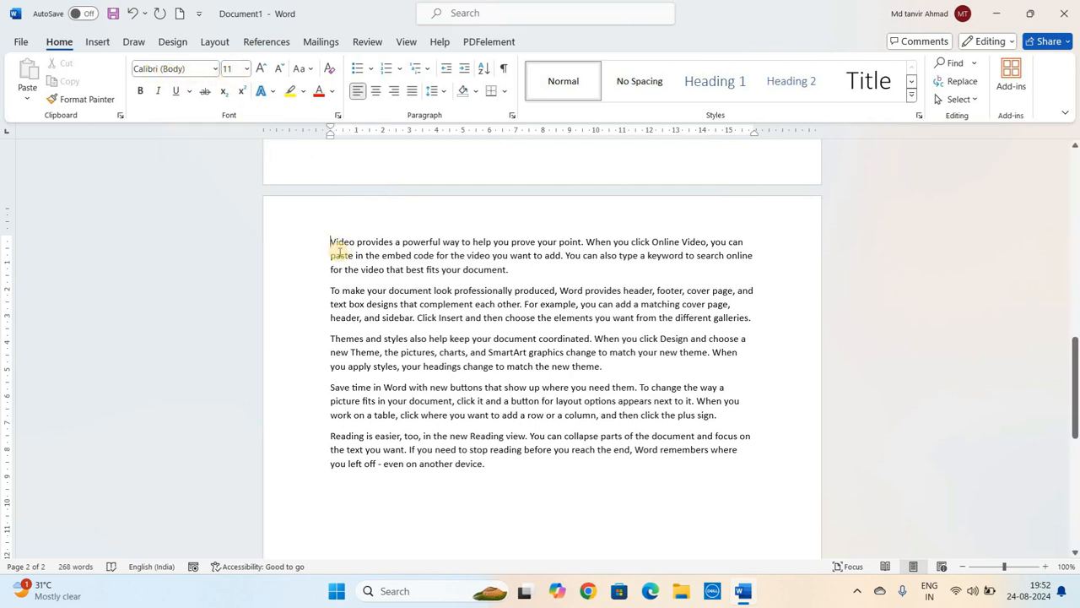
left_click(353, 269)
left_click(355, 290)
- Select all the sample paragraphs and change their font to Arial
left_click(332, 241)
key("shift+Down")
key("shift+Down")
key("shift+Down")
key("shift+Down")
key("shift+Down")
key("shift+Down")
key("shift+Down")
key("shift+Down")
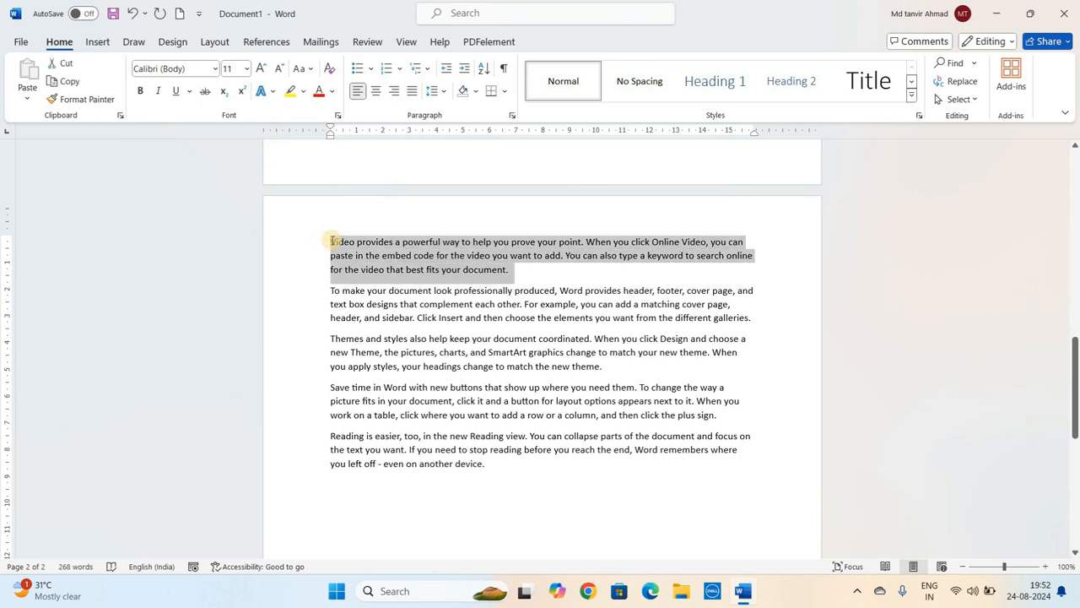
key("shift+Down")
key("shift+Down")
key("shift+Down")
key("shift+Down")
key("shift+Down")
key("shift+Down")
key("shift+Down")
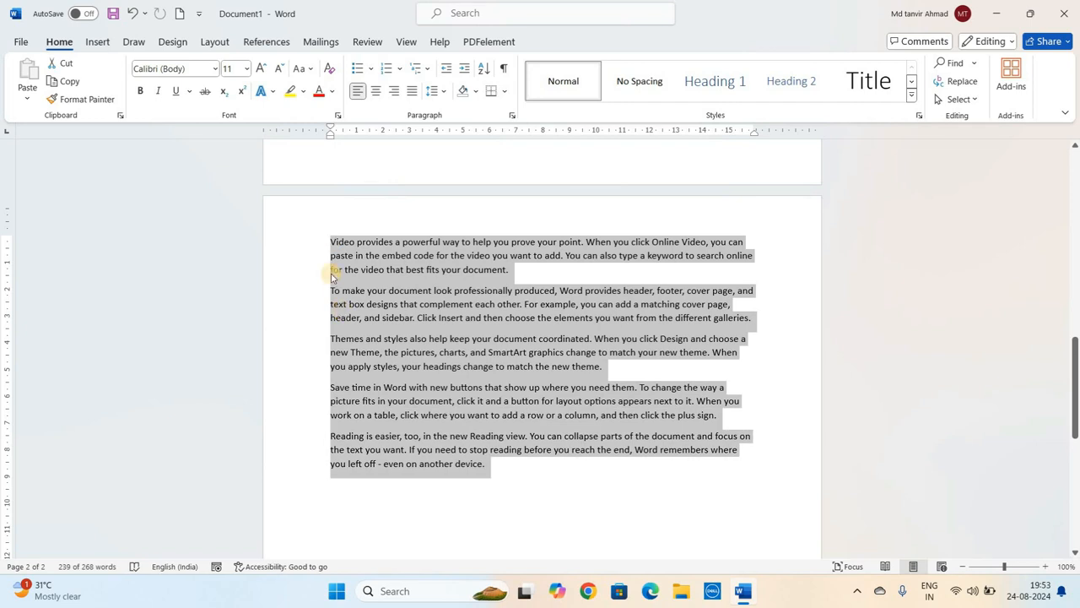
left_click(216, 75)
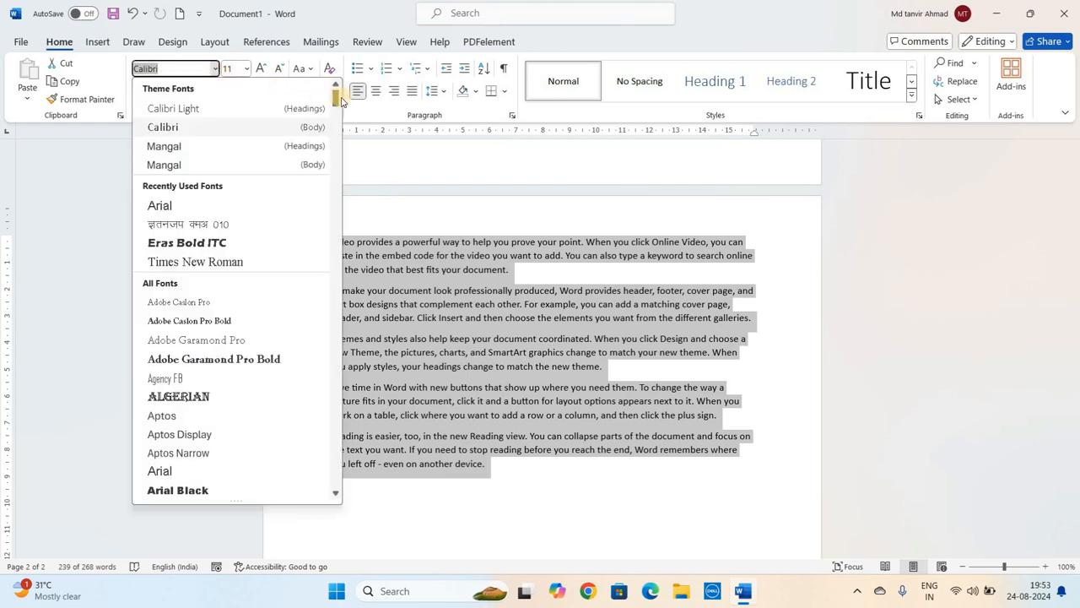
mouse_move(336, 99)
left_mouse_down()
mouse_move(338, 498)
mouse_move(341, 95)
left_mouse_up()
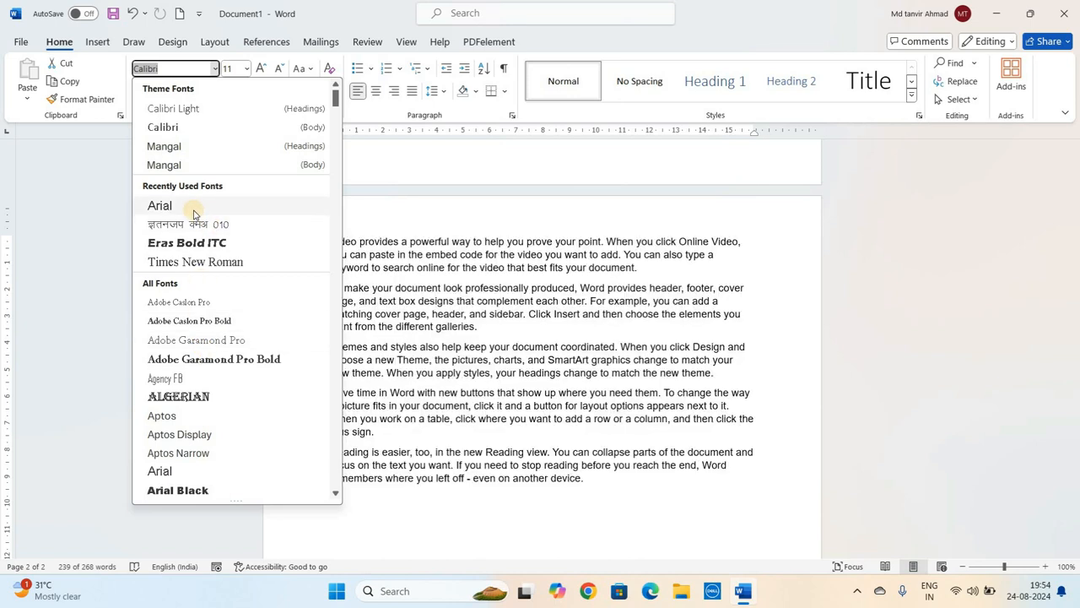
left_click(160, 206)
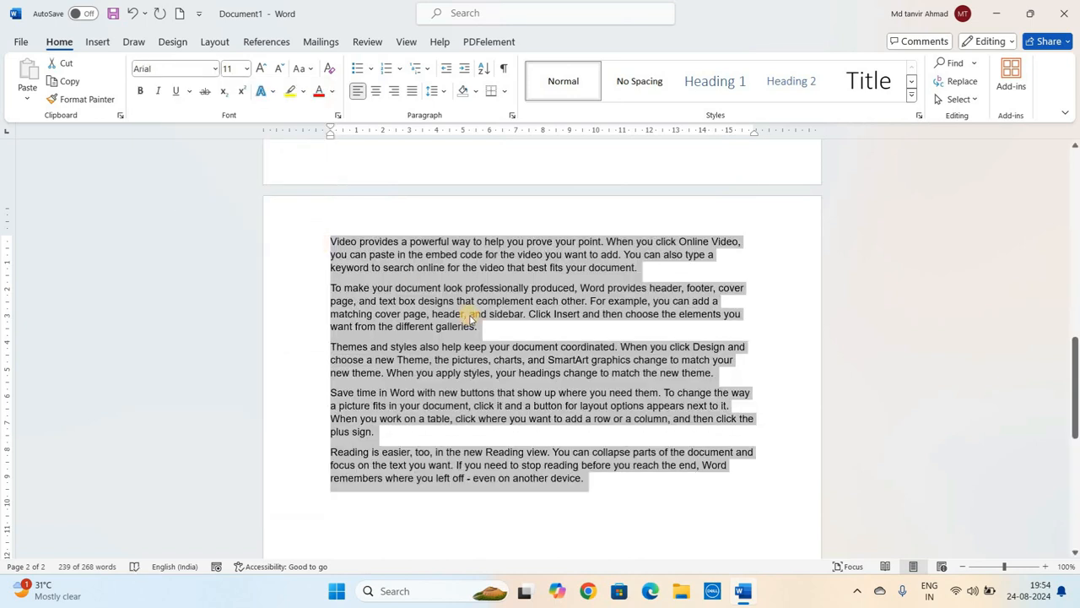
- Scroll back to the Font Size item in the list, then return to the sample text
left_click(346, 217)
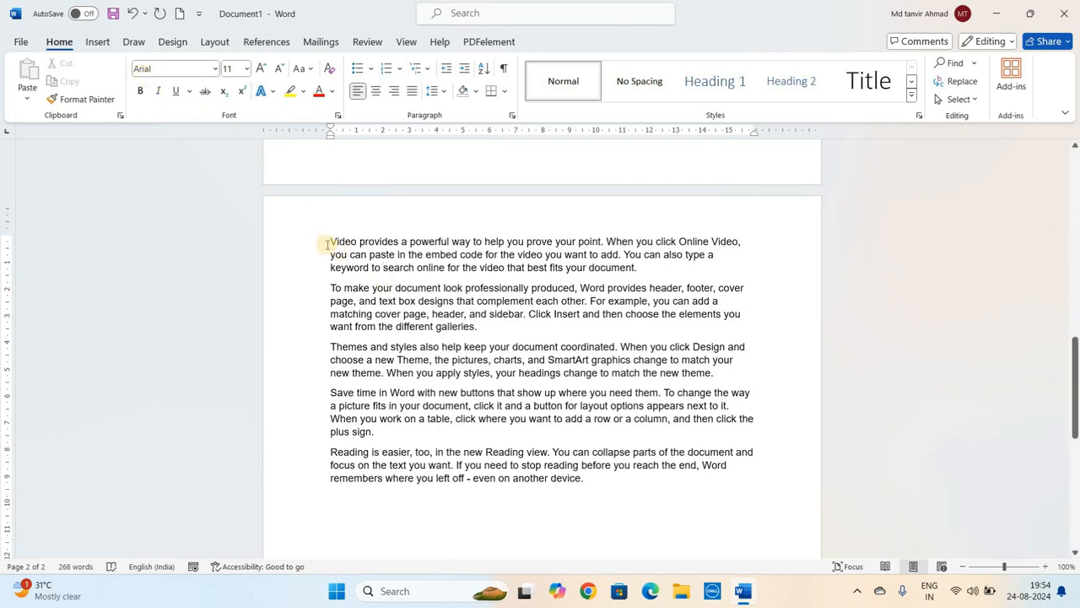
scroll(328, 242, "up", 15)
left_click_drag(379, 251, 440, 257)
key("Right")
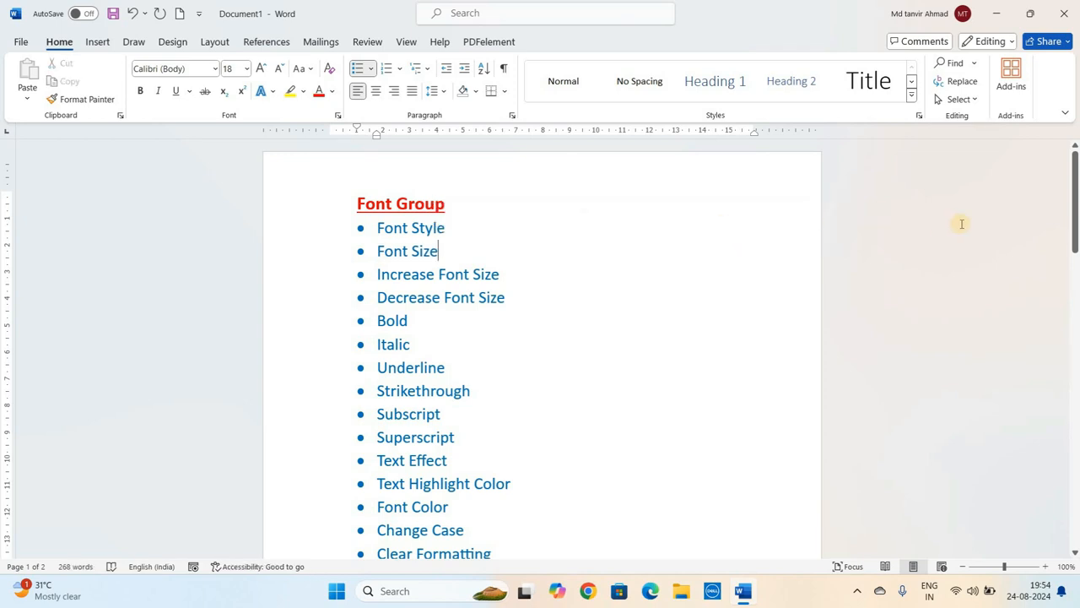
left_click_drag(1075, 228, 1026, 412)
left_click(413, 280)
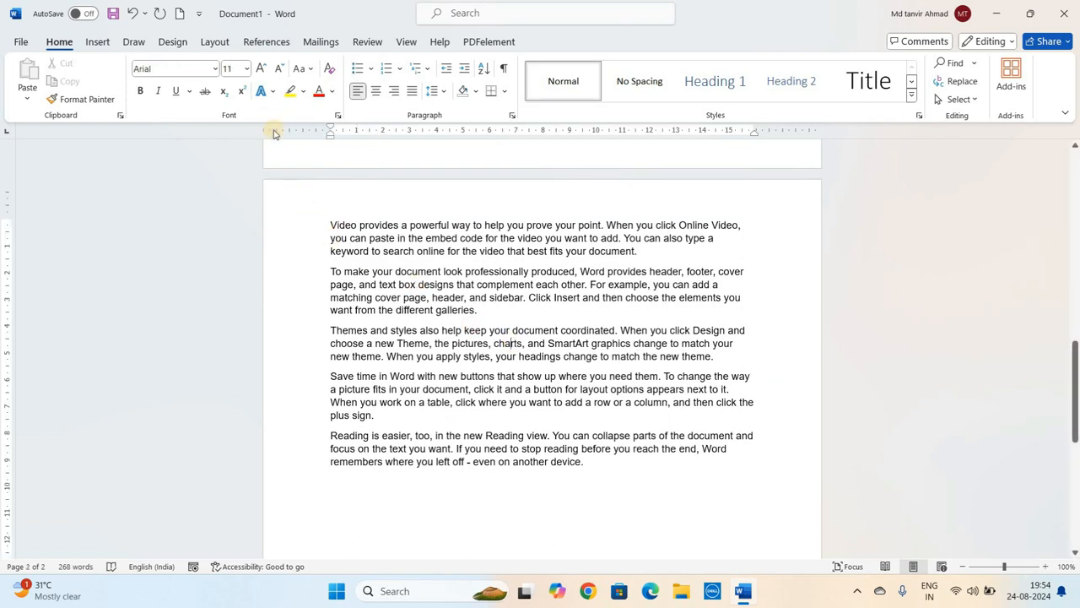
- Select the sample paragraphs and set their font size to 14
left_click(330, 225)
key("shift+Down")
key("shift+Down")
key("shift+Down")
key("shift+Down")
key("shift+Down")
key("shift+Down")
key("shift+Down")
key("shift+Down")
key("shift+Down")
key("shift+Down")
key("shift+Down")
key("shift+Down")
key("shift+Down")
key("shift+Down")
key("shift+Down")
key("shift+Down")
key("shift+Down")
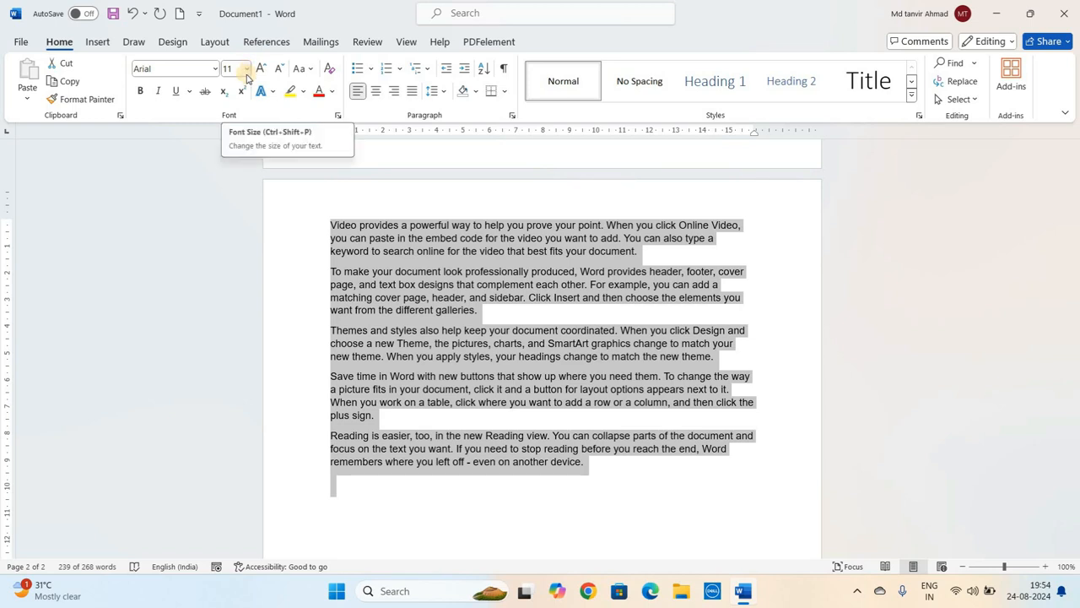
left_click(248, 73)
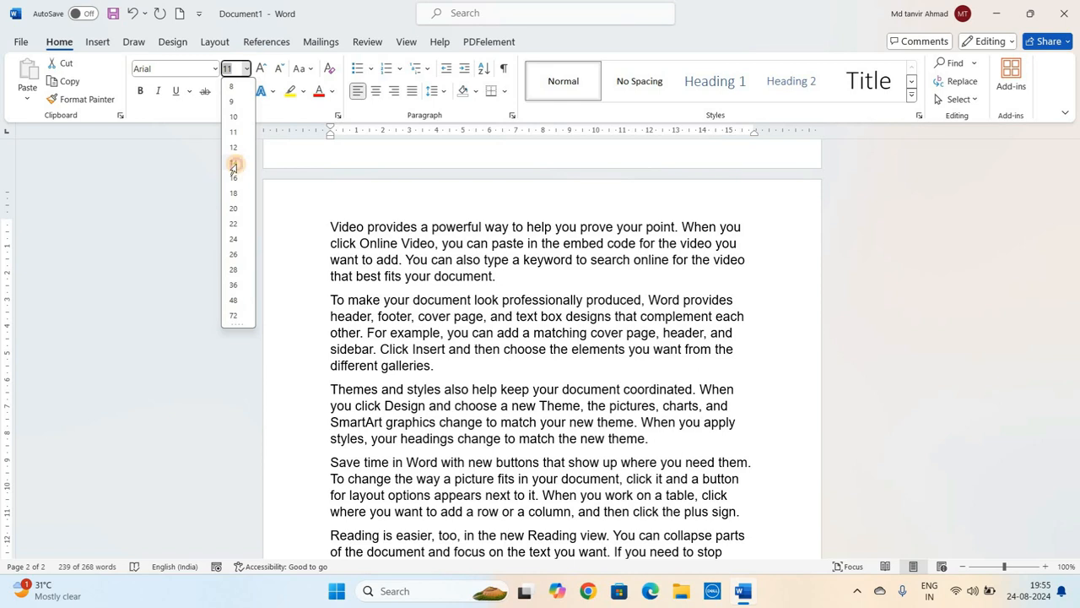
left_click(234, 162)
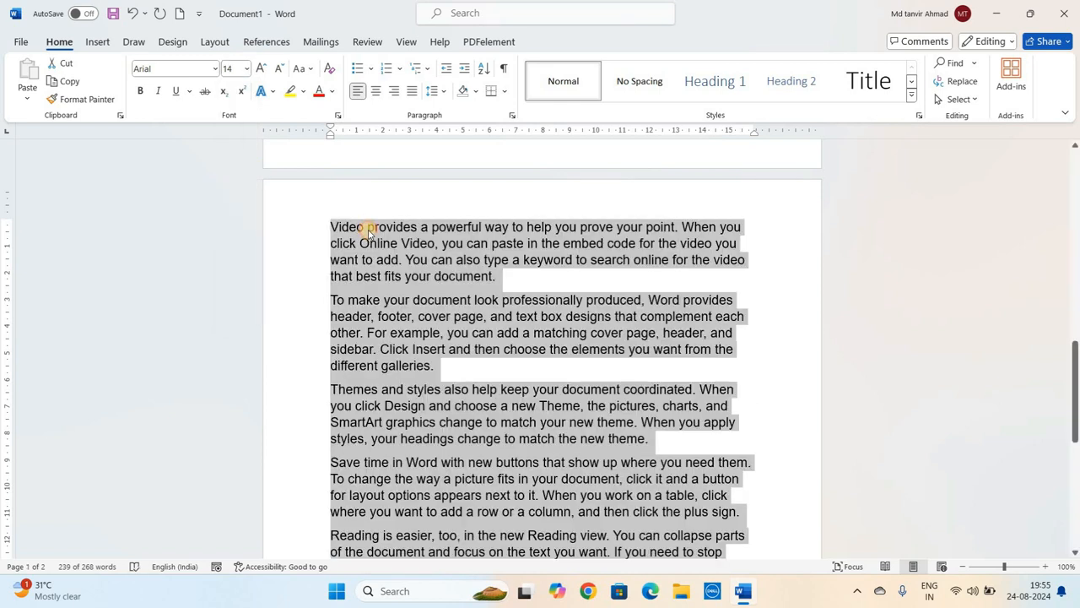
- Reselect the sample paragraphs and enlarge their font step by step to 72 with Increase Font Size
left_click(368, 229)
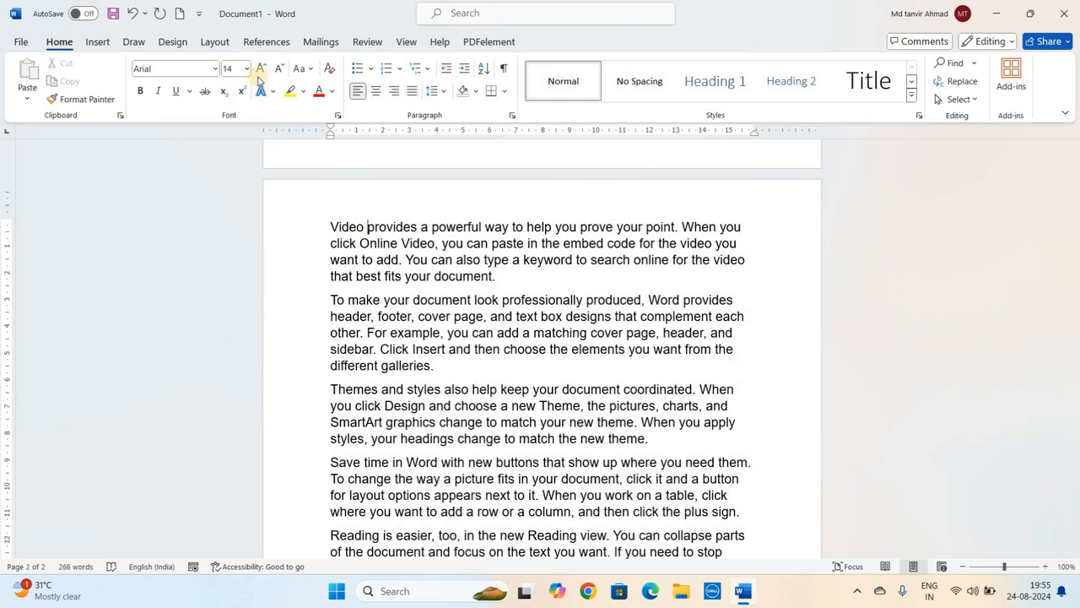
left_click(331, 227)
key("shift+Down")
key("shift+Down")
key("shift+Down")
key("shift+Down")
key("shift+Down")
key("shift+Down")
key("shift+Down")
key("shift+Down")
key("shift+Down")
key("shift+Down")
key("shift+Down")
key("shift+Down")
key("shift+Down")
key("shift+Down")
key("shift+Down")
key("shift+Down")
key("shift+Down")
key("shift+Down")
key("shift+Down")
key("shift+Down")
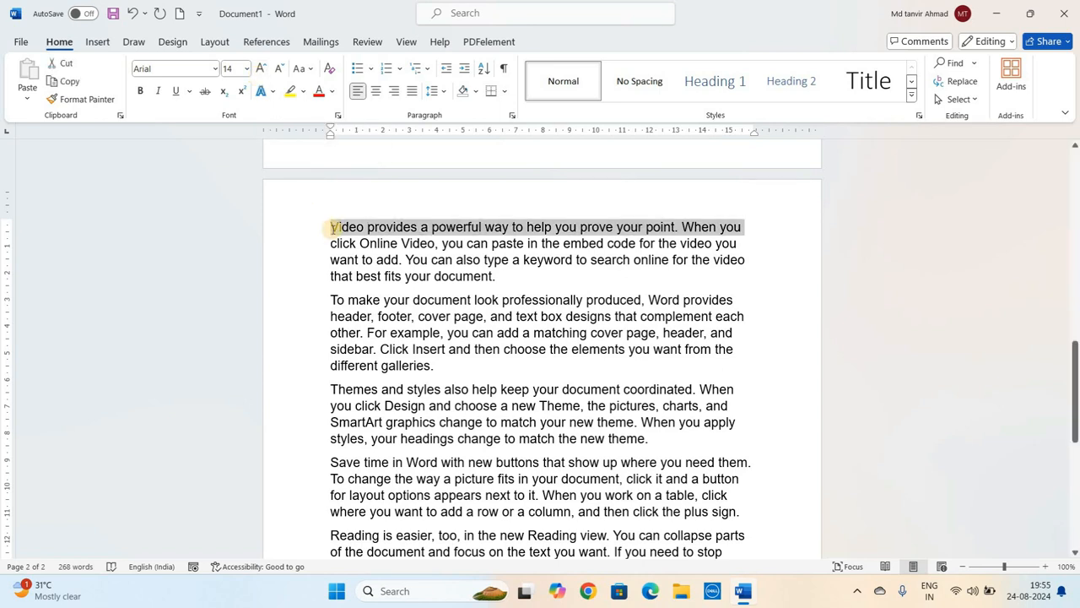
left_click(260, 69)
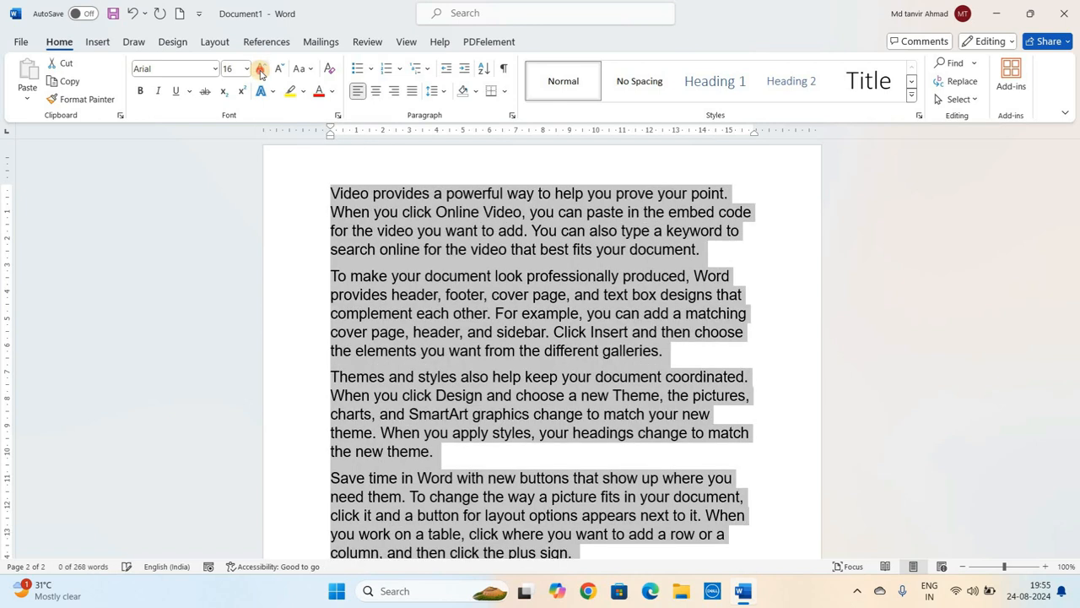
left_click(261, 69)
left_click(261, 69)
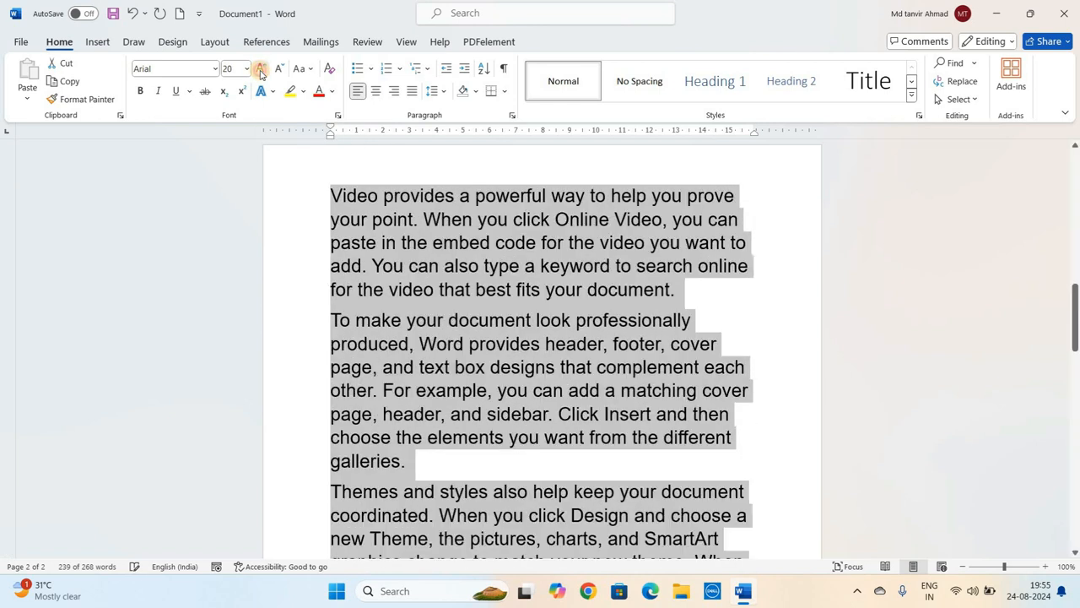
left_click(260, 69)
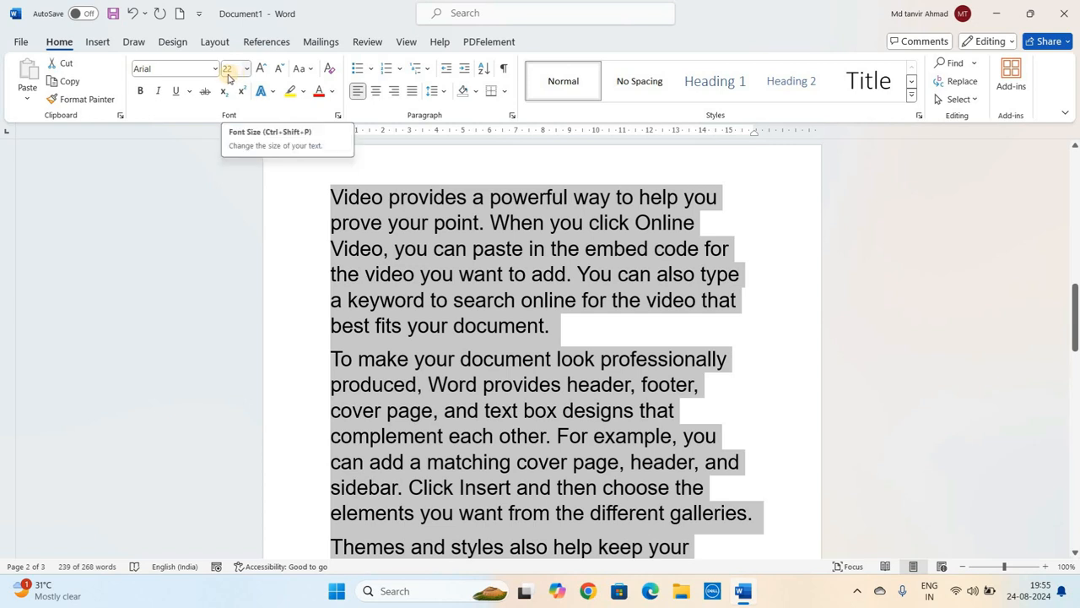
left_click(261, 70)
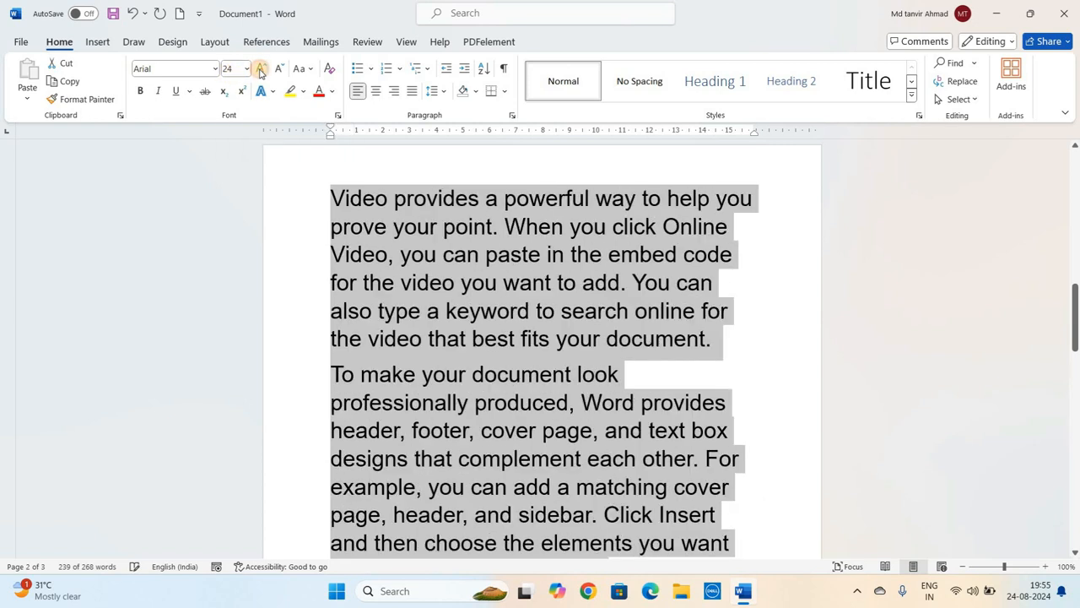
left_click(261, 70)
left_click(261, 69)
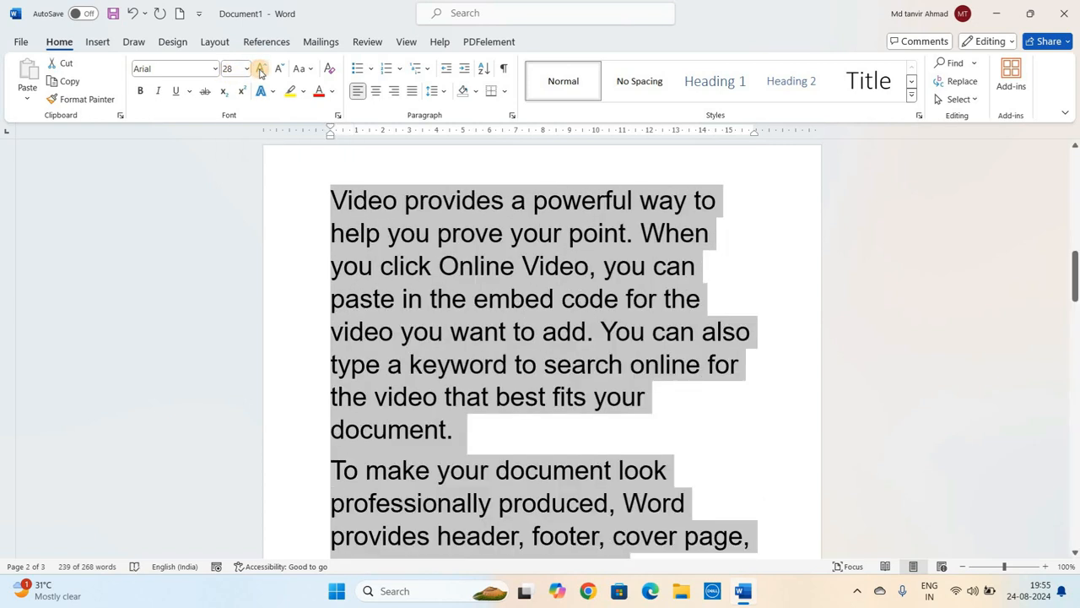
left_click(261, 69)
left_click(261, 70)
left_click(261, 69)
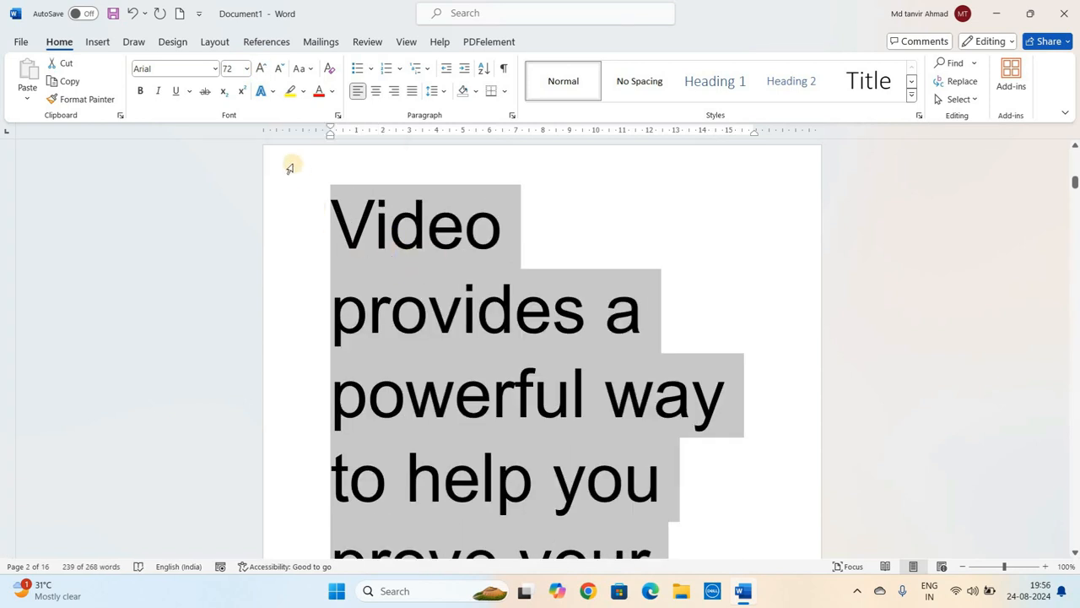
- Shrink the selected sample paragraphs' font step by step with Decrease Font Size down to 18
left_click(279, 69)
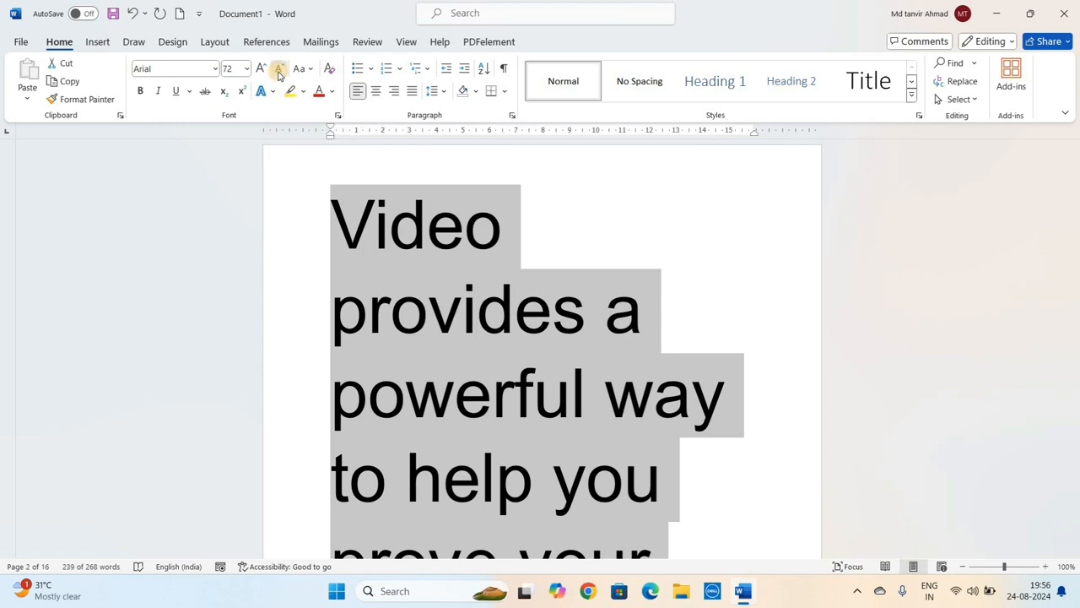
left_click(278, 69)
left_click(279, 74)
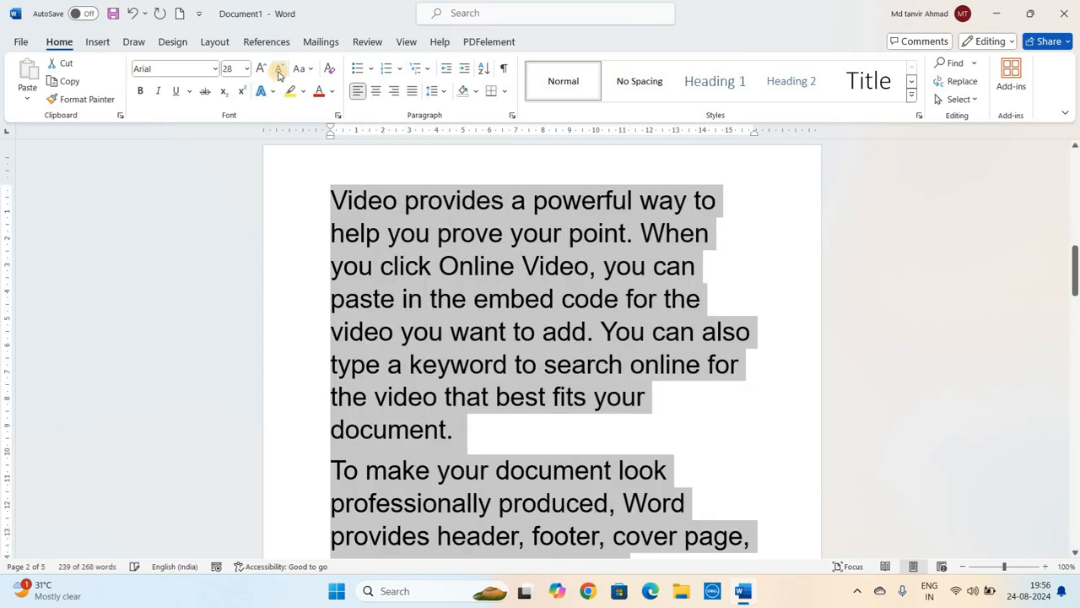
left_click(279, 74)
left_click(279, 74)
left_click(279, 74)
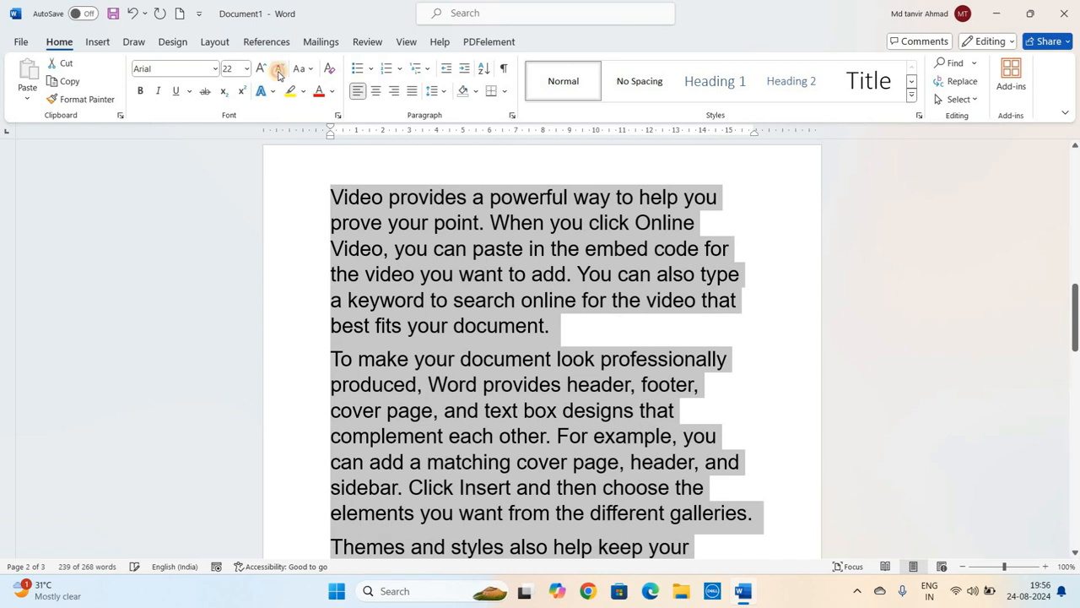
left_click(279, 73)
left_click(278, 74)
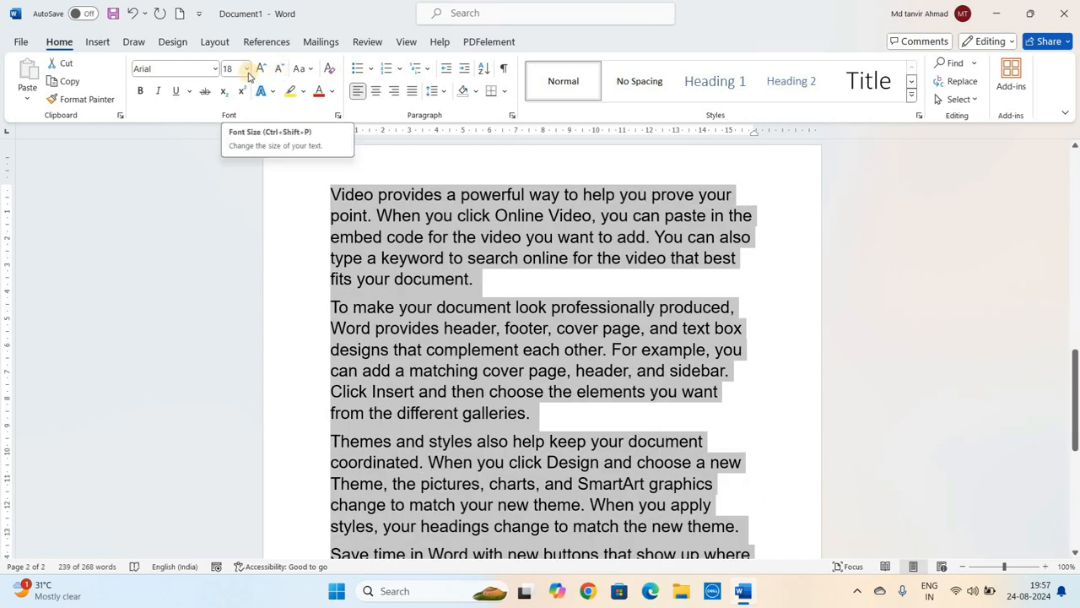
- Set the selected paragraphs' font size to 72 from the font size list
left_click(248, 70)
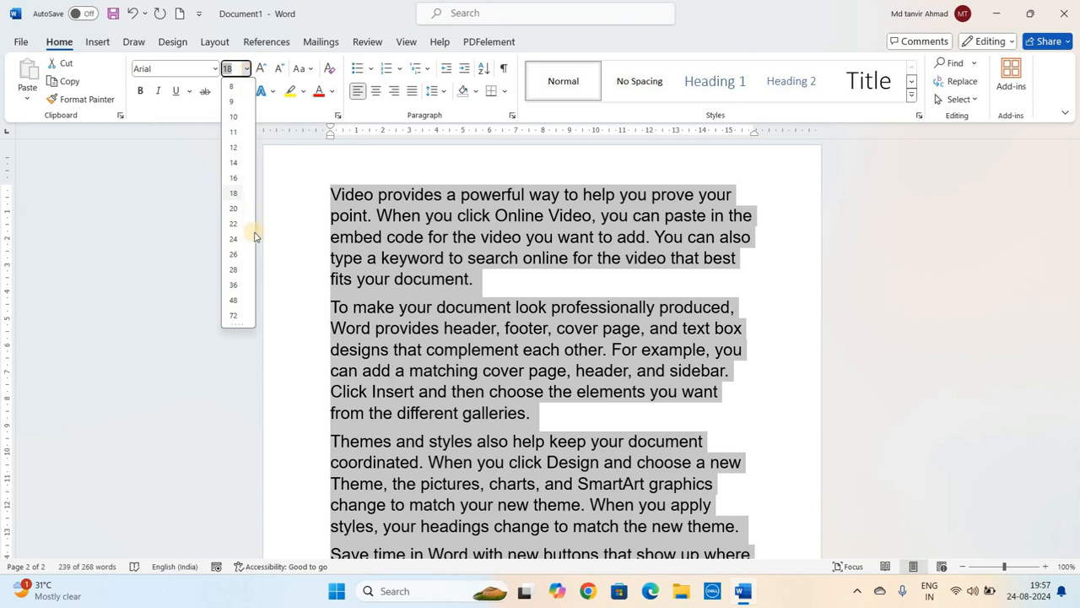
left_click(235, 315)
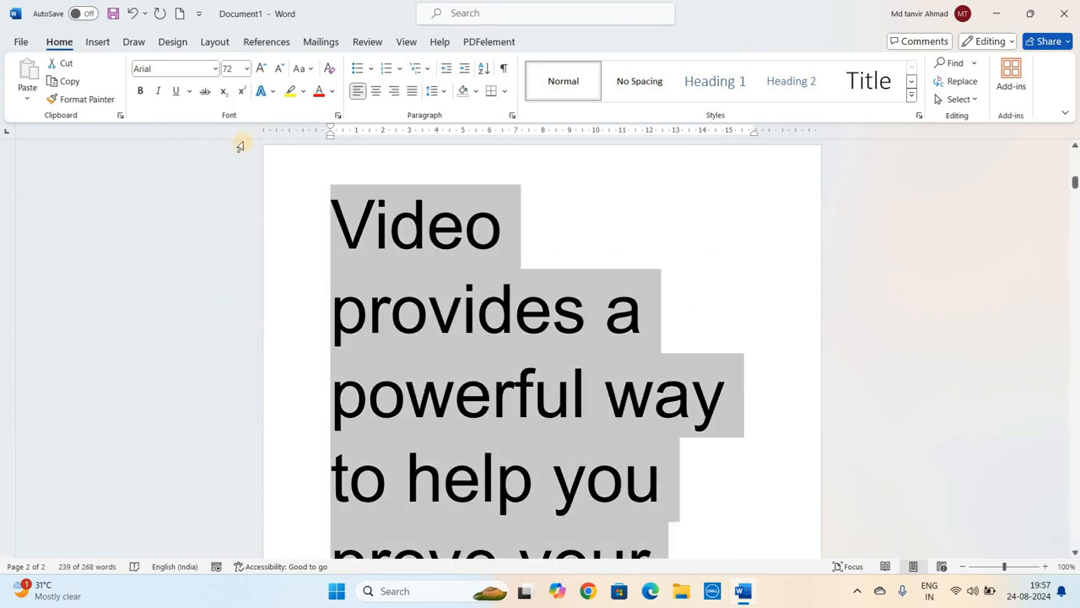
left_click(247, 69)
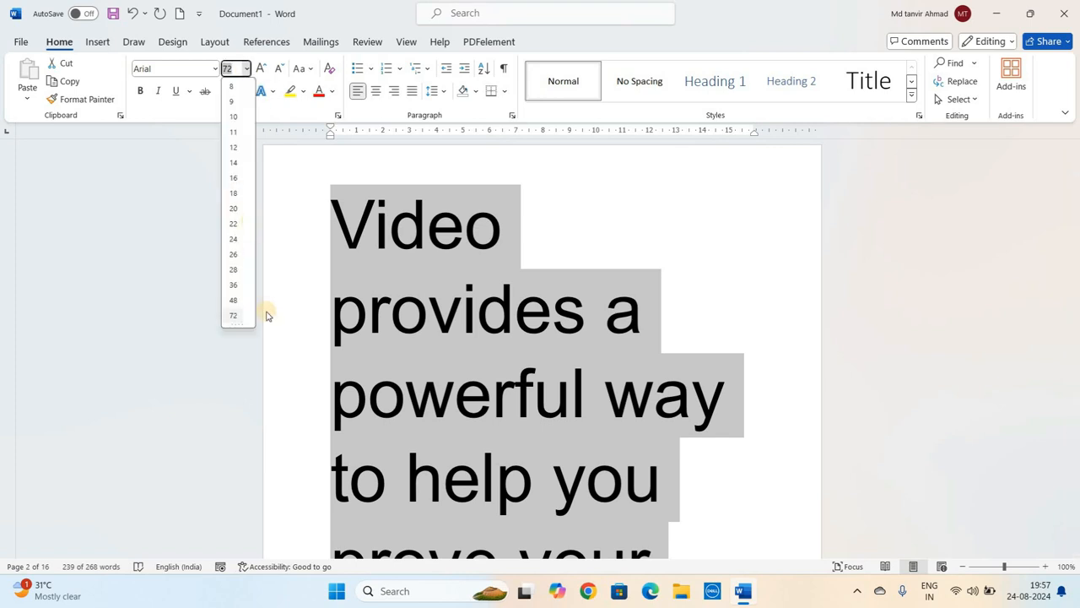
left_click(238, 316)
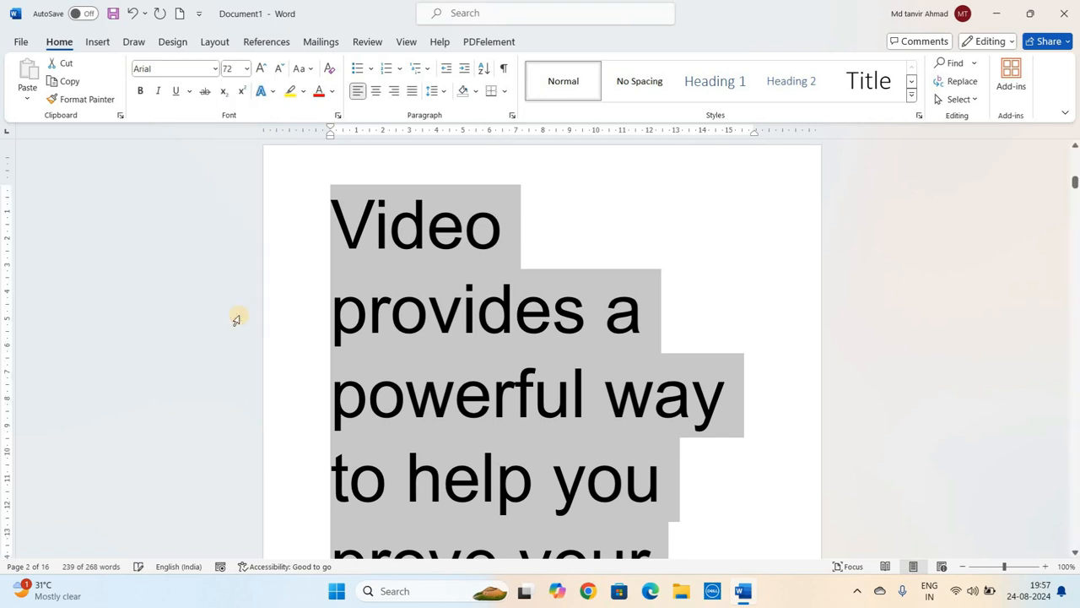
- Enlarge the selected paragraphs' font step by step with Increase Font Size up to 160
left_click(260, 68)
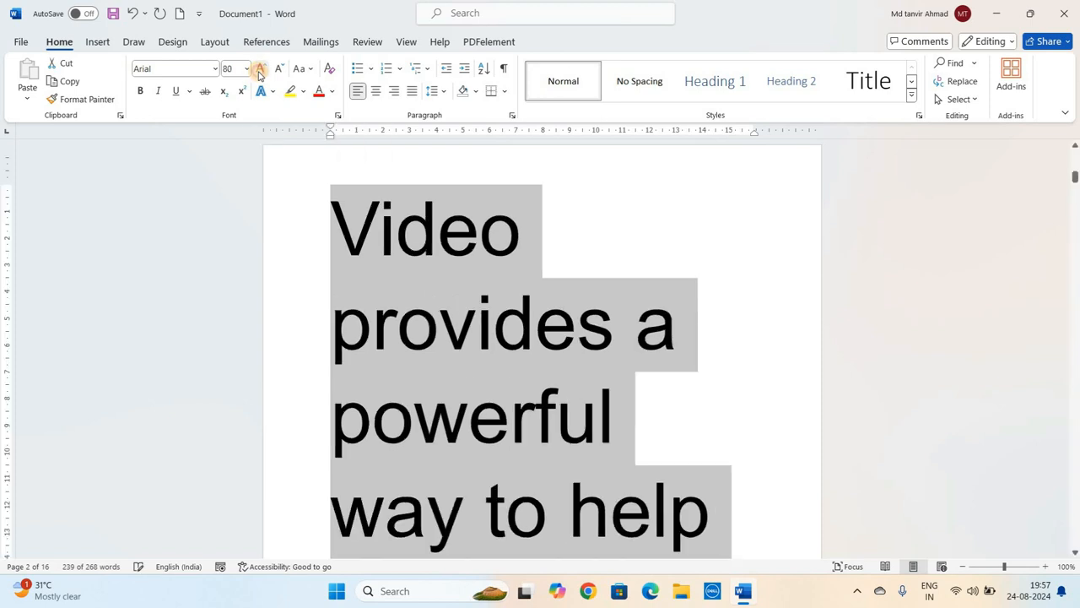
left_click(259, 68)
left_click(260, 70)
left_click(259, 71)
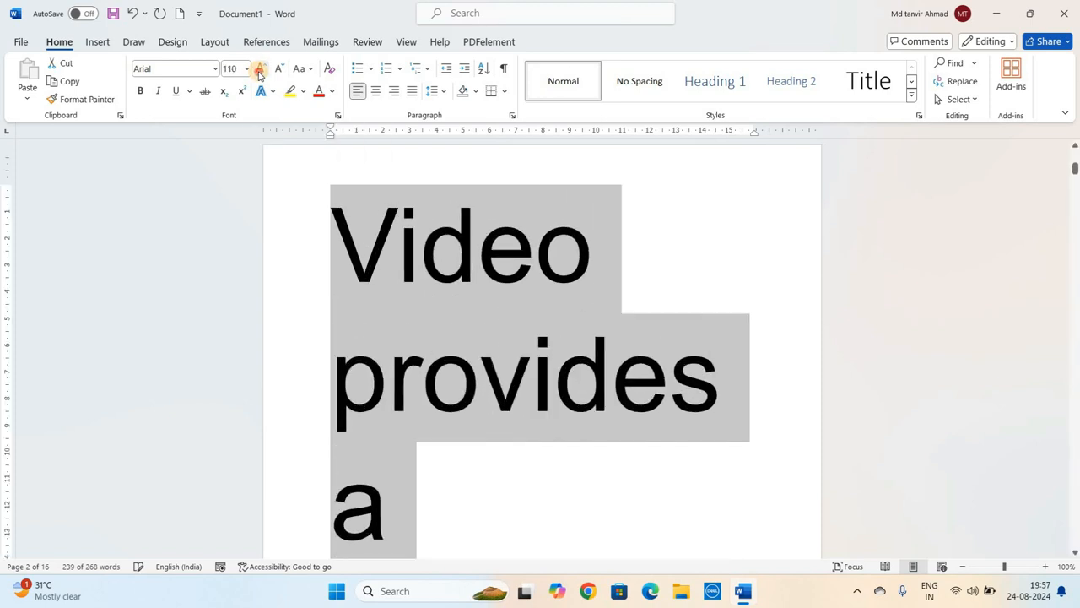
left_click(259, 71)
left_click(260, 71)
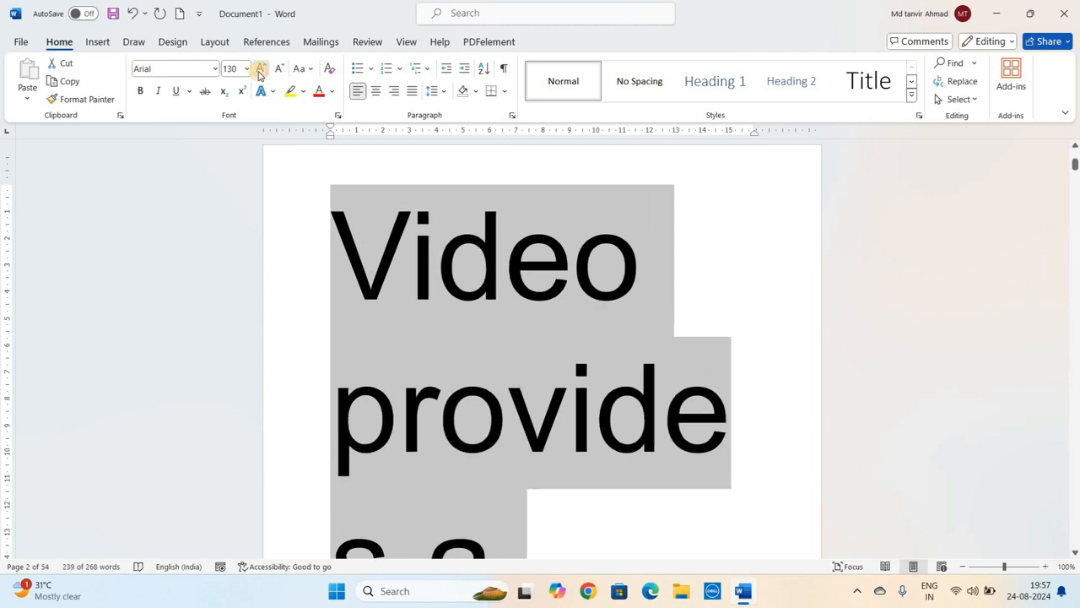
left_click(260, 71)
left_click(260, 71)
left_click(259, 71)
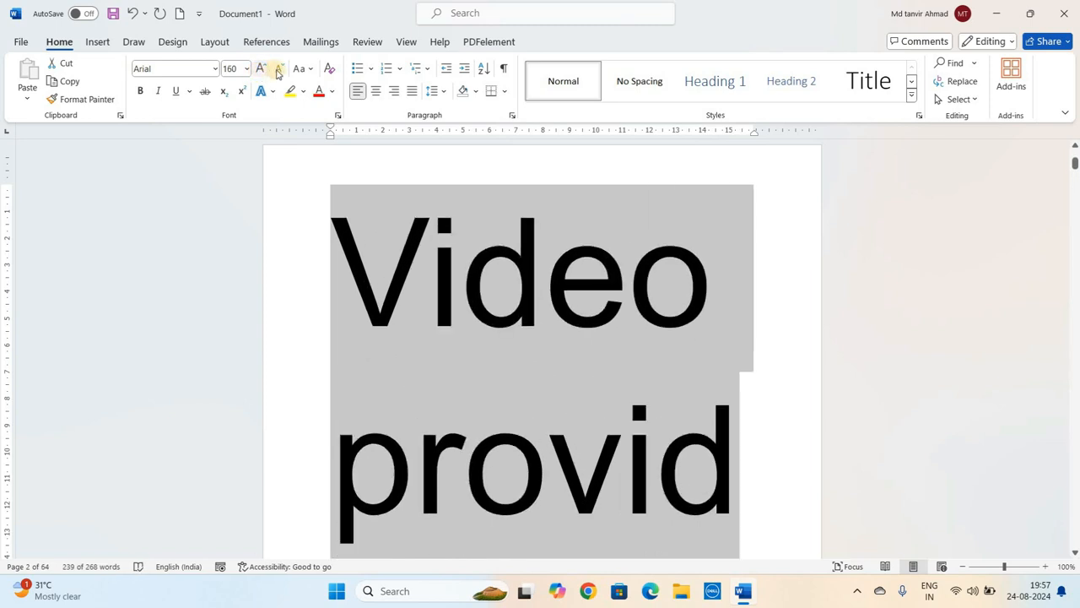
- Shrink the selected paragraphs' font step by step with Decrease Font Size back to body-text size
left_click(277, 72)
left_click(276, 72)
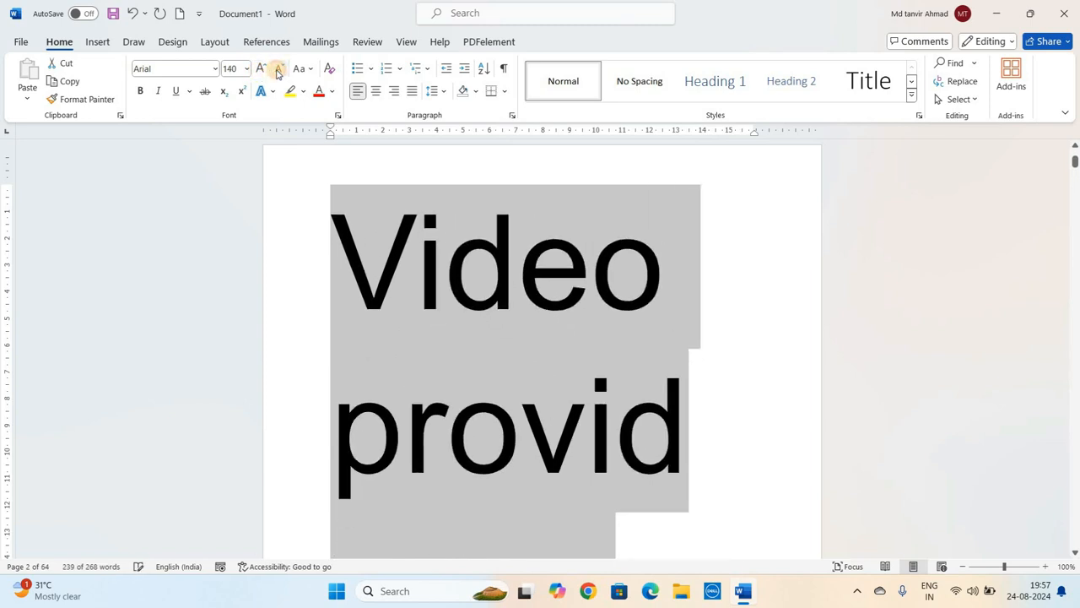
left_click(277, 72)
left_click(276, 72)
left_click(277, 72)
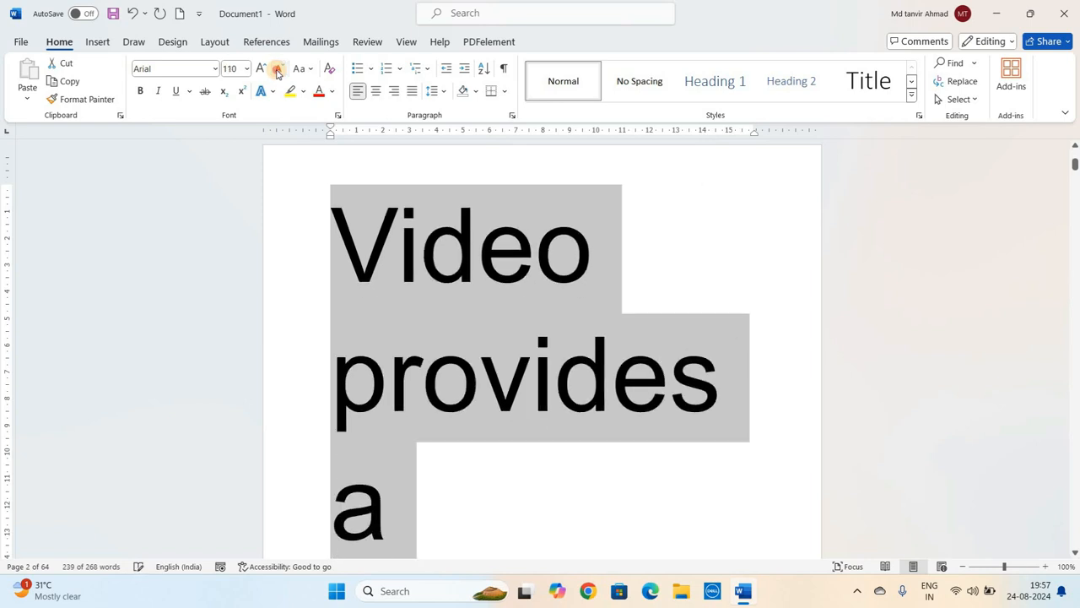
left_click(277, 73)
left_click(277, 73)
left_click(277, 73)
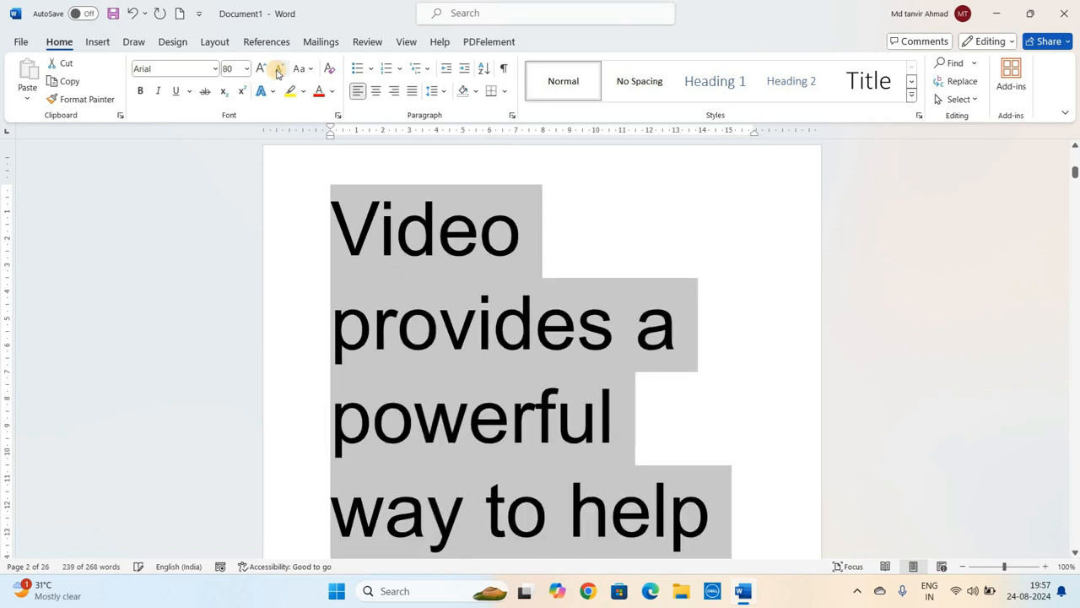
left_click(277, 73)
left_click(277, 73)
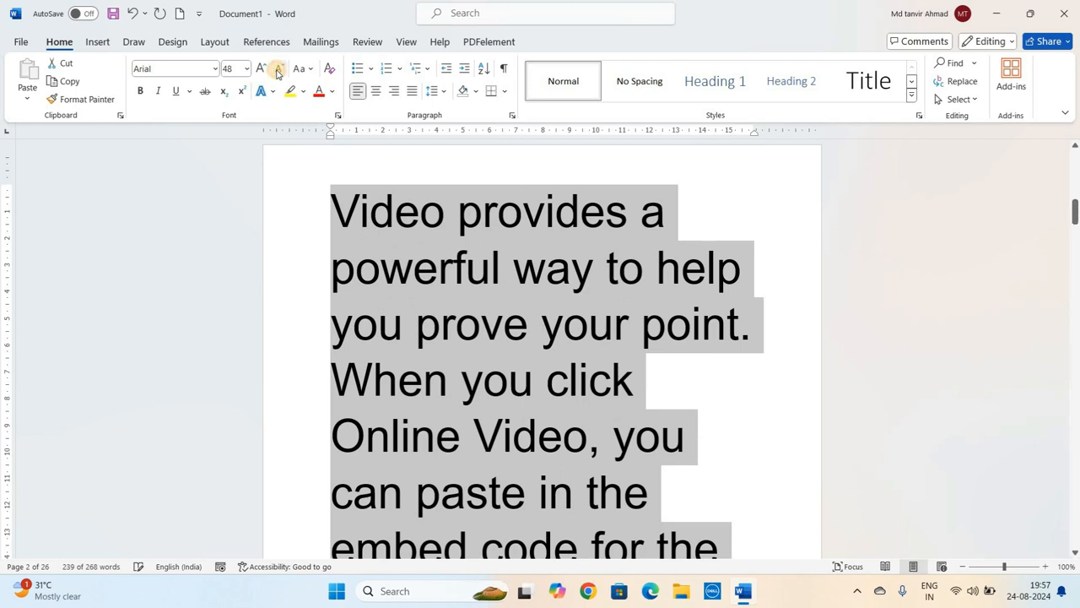
left_click(277, 73)
left_click(277, 73)
left_click(277, 73)
left_click(277, 73)
left_click(277, 72)
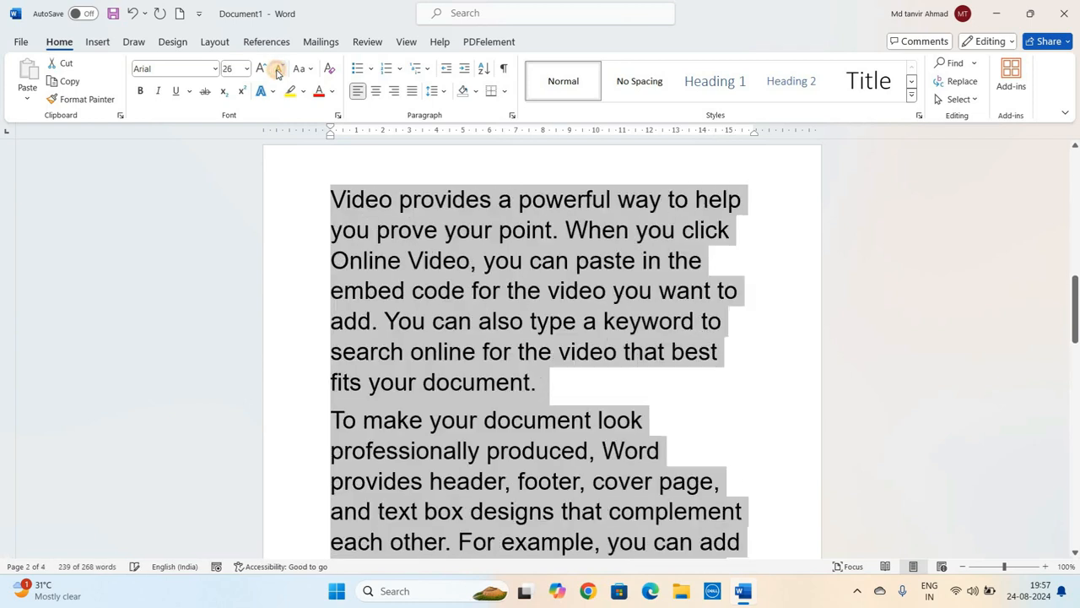
left_click(277, 73)
left_click(277, 73)
left_click(277, 73)
left_click(277, 72)
left_click(277, 72)
left_click(262, 71)
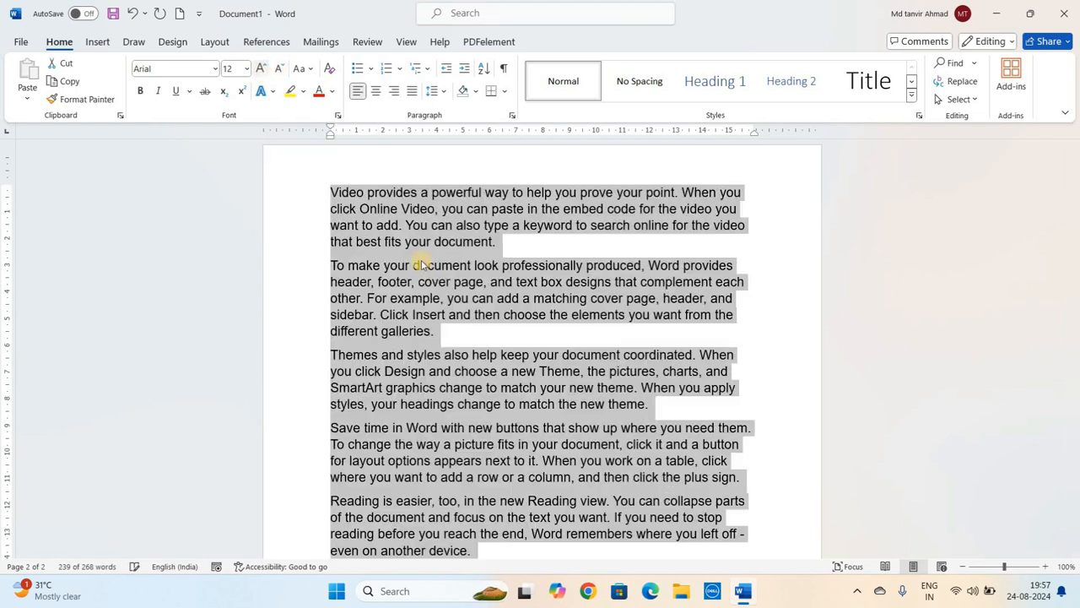
- Select the first sample paragraph and make it bold
left_click(425, 268)
scroll(425, 268, "up", 2)
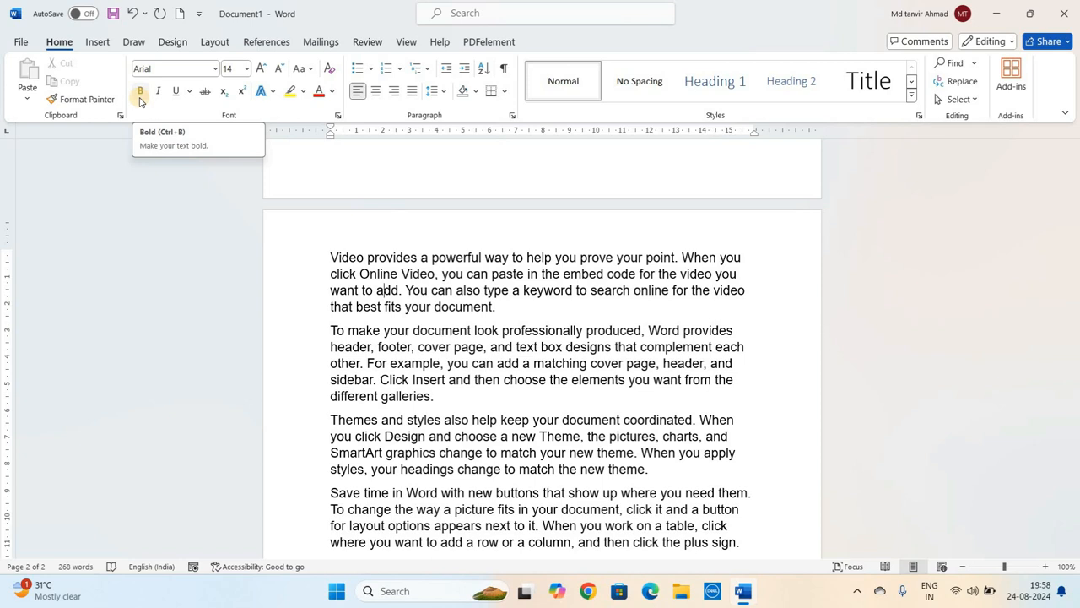
left_click(459, 368)
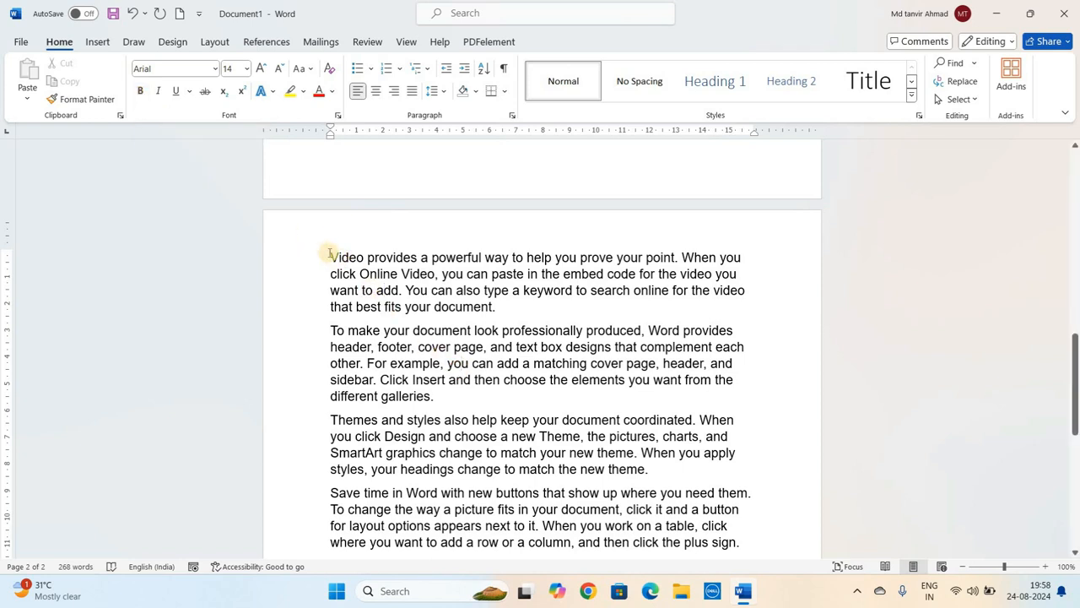
left_click_drag(330, 253, 497, 306)
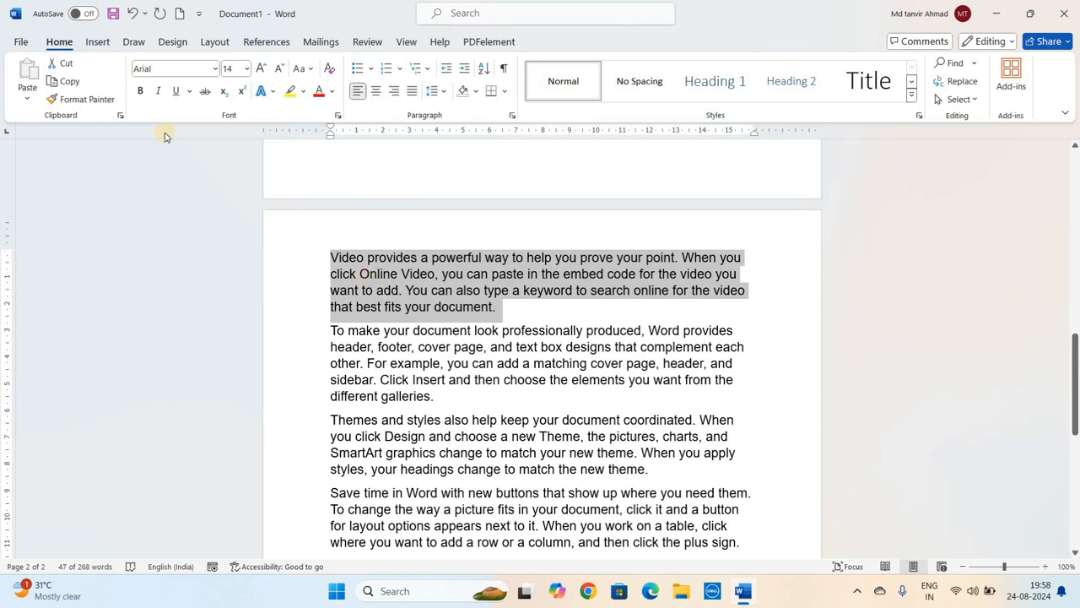
left_click(141, 92)
left_click(497, 260)
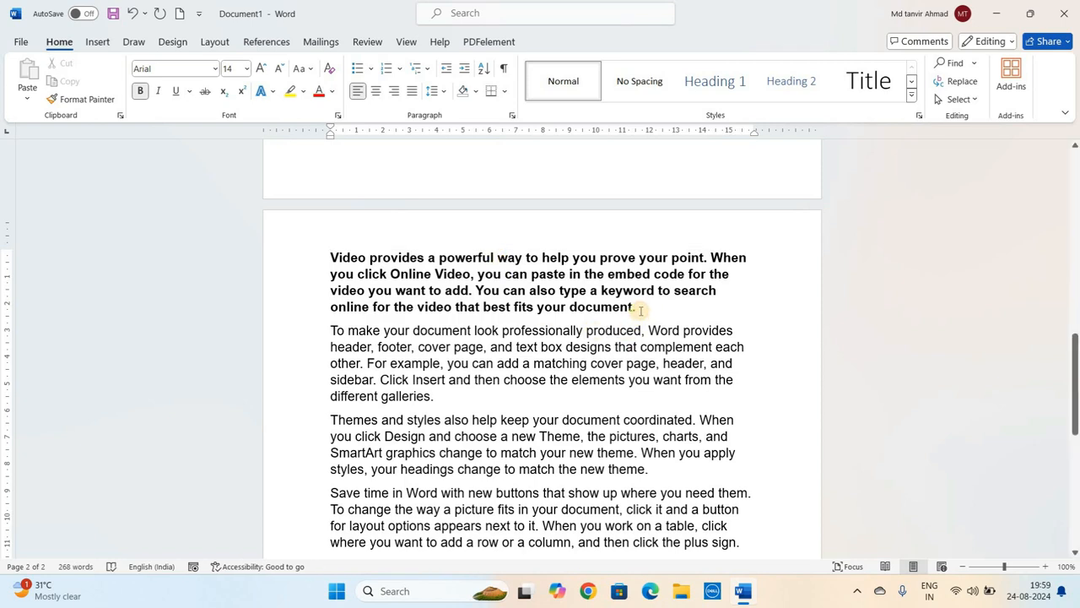
- Reselect the first paragraph, remove its bold formatting, then reapply bold
left_click_drag(634, 307, 332, 257)
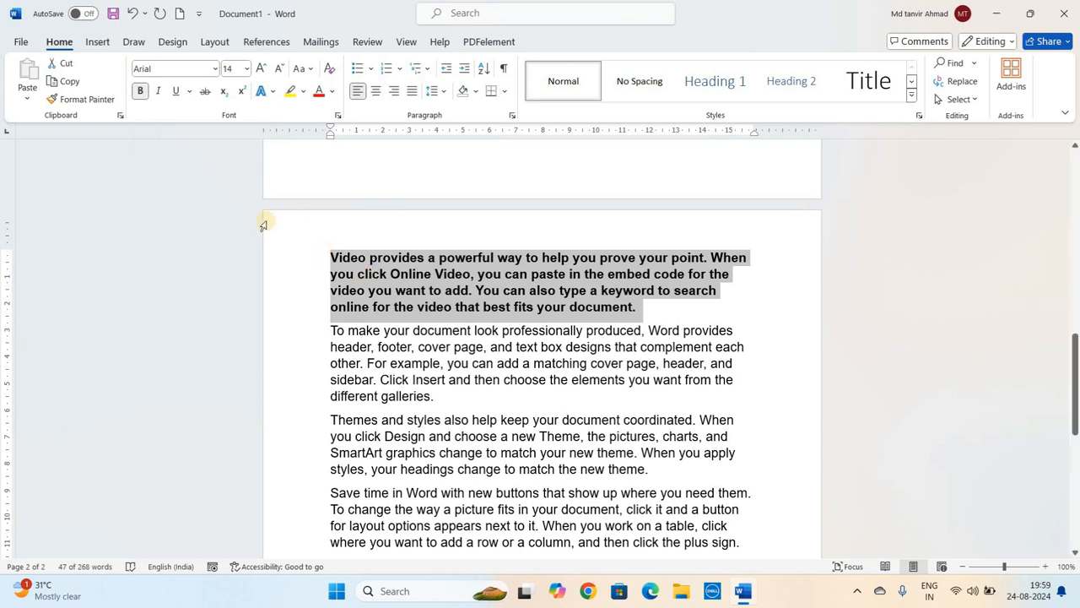
left_click(140, 93)
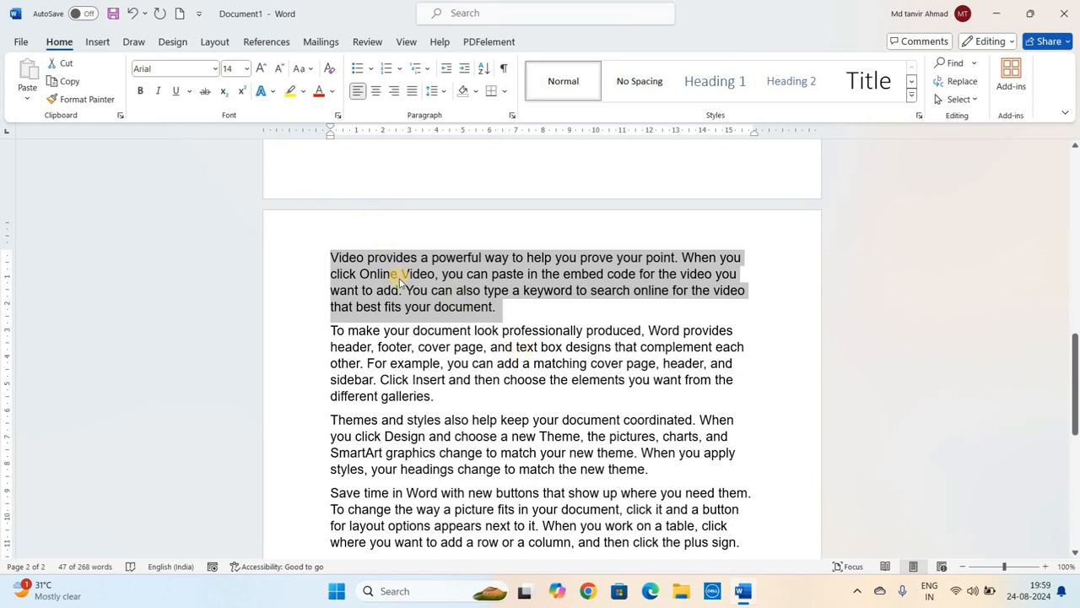
key("ctrl+b")
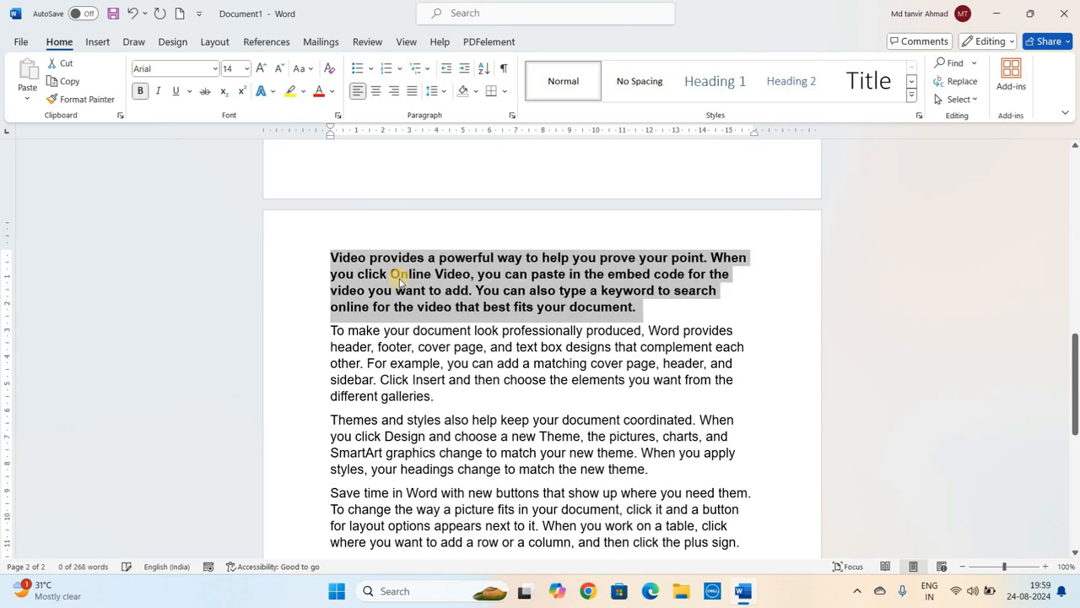
left_click(516, 291)
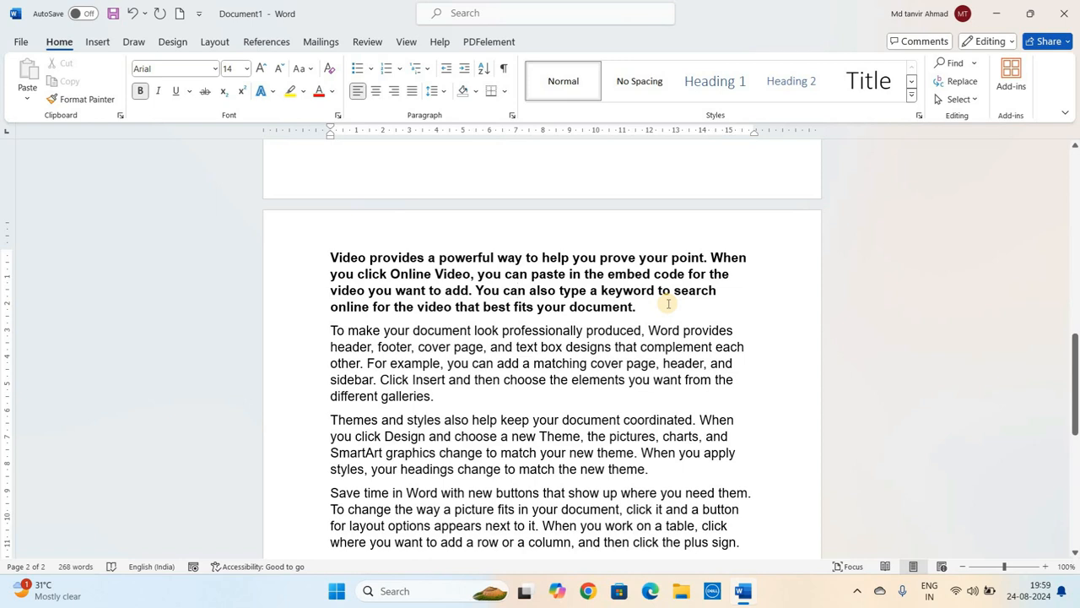
- Select the second sample paragraph and make it italic
left_click(332, 331)
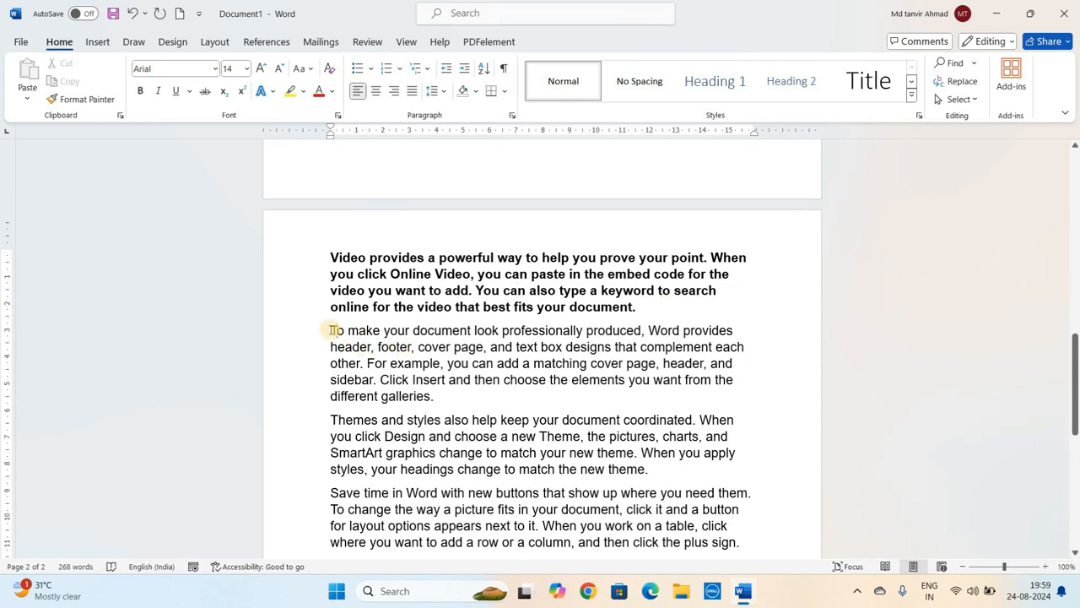
triple_click(462, 384)
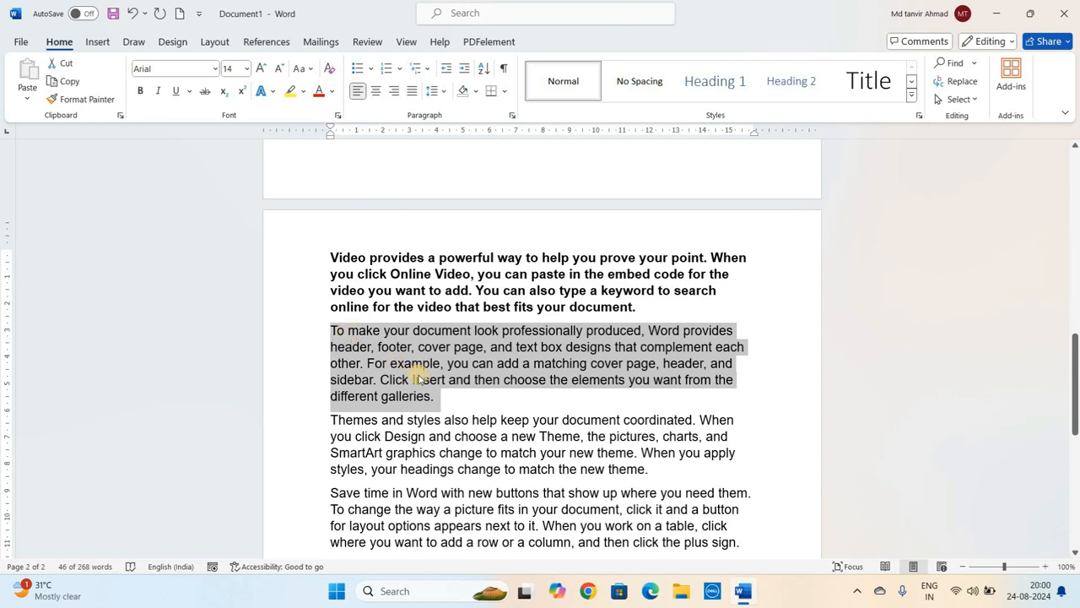
left_click(158, 93)
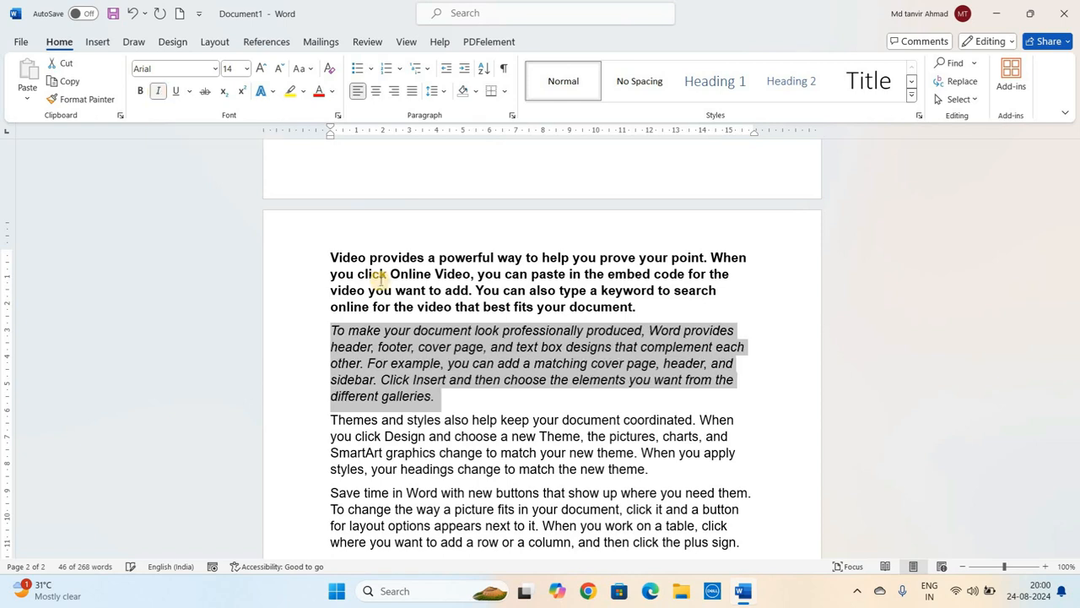
left_click(478, 354)
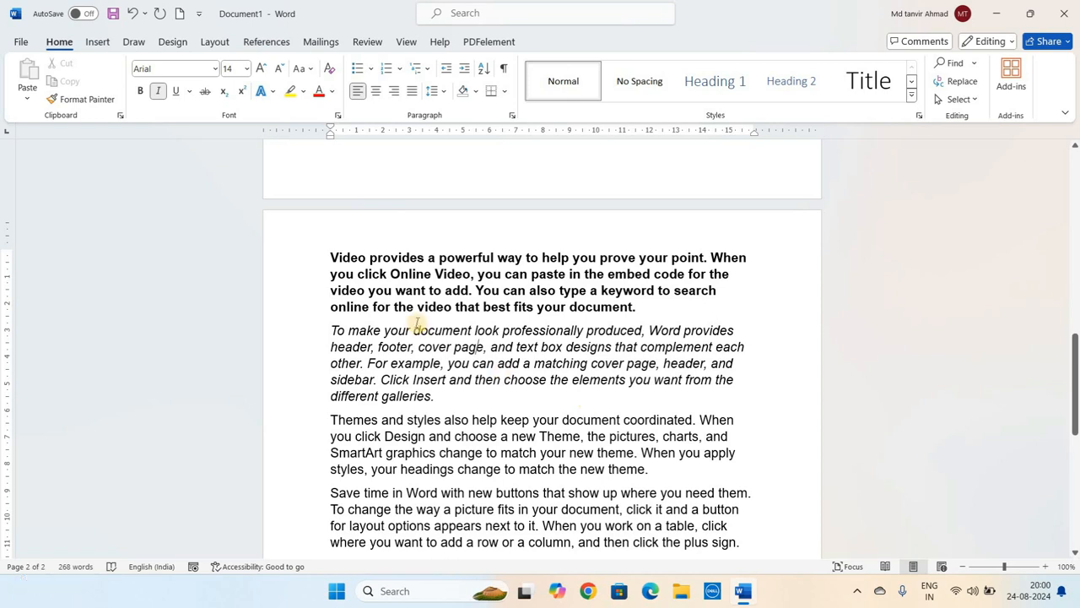
- Select the third sample paragraph, beginning 'Themes and styles', and underline it
scroll(415, 323, "down", 2)
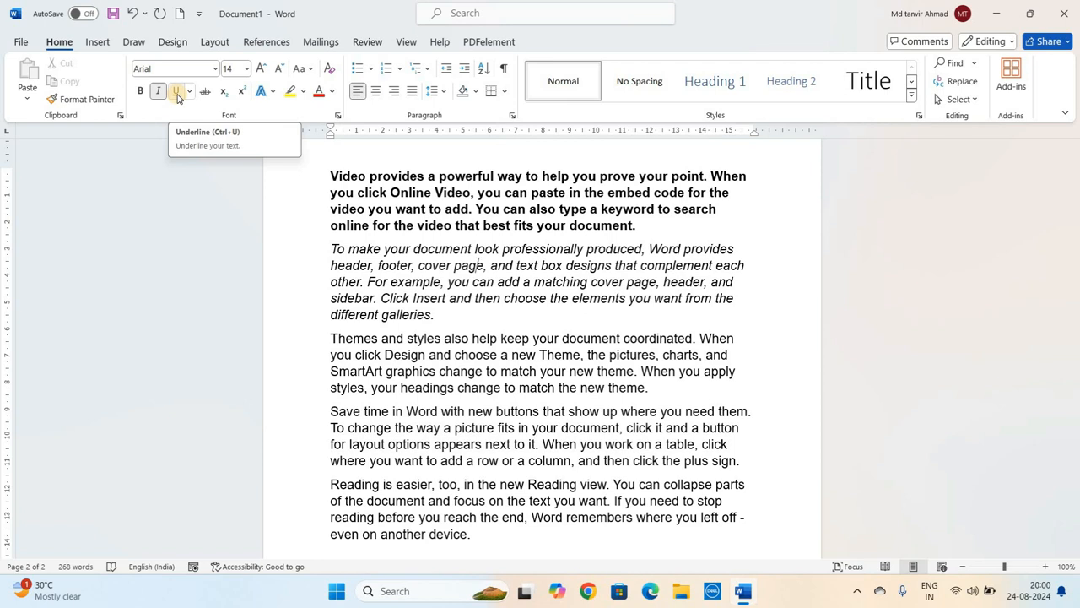
left_click(425, 338)
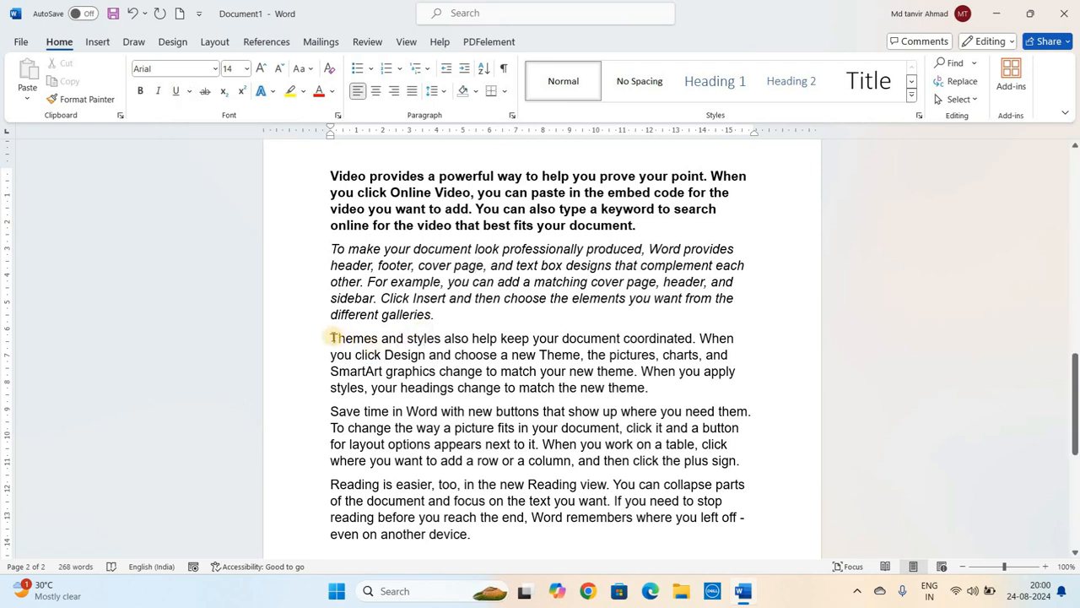
left_click_drag(330, 338, 649, 386)
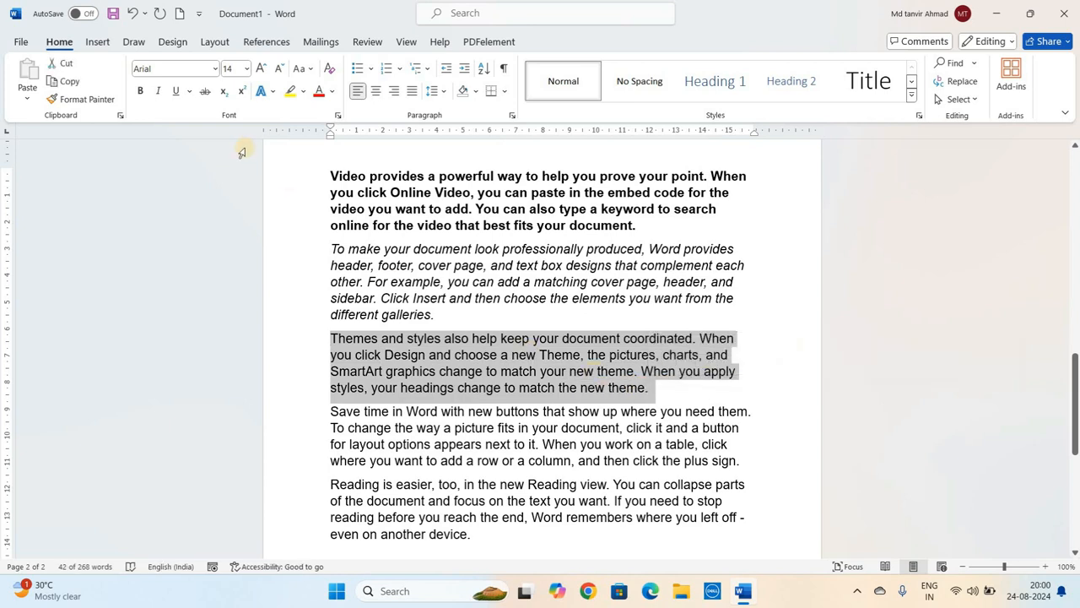
left_click(175, 94)
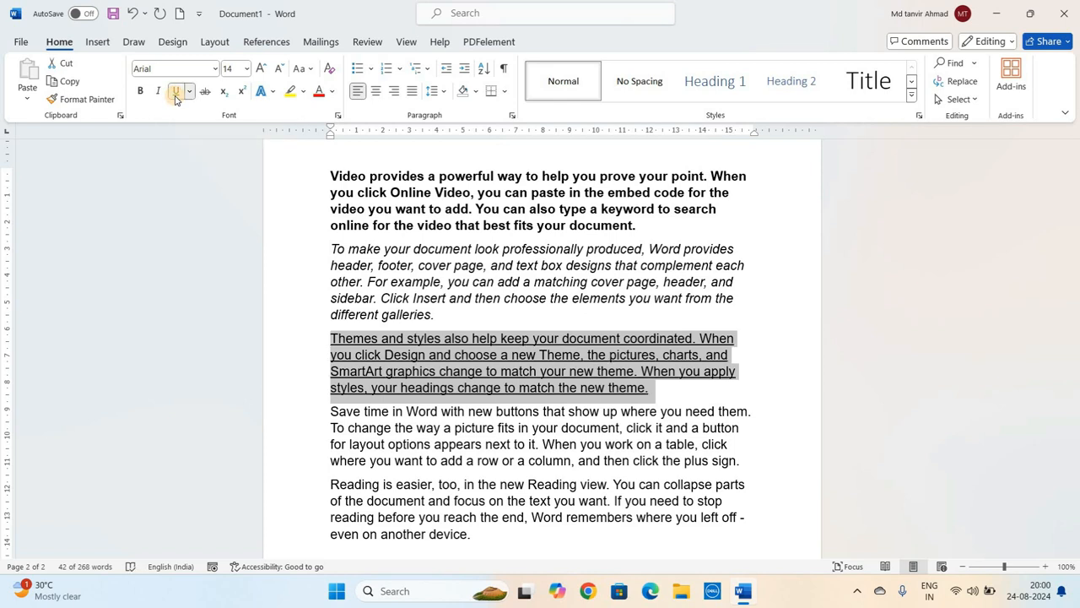
left_click(426, 354)
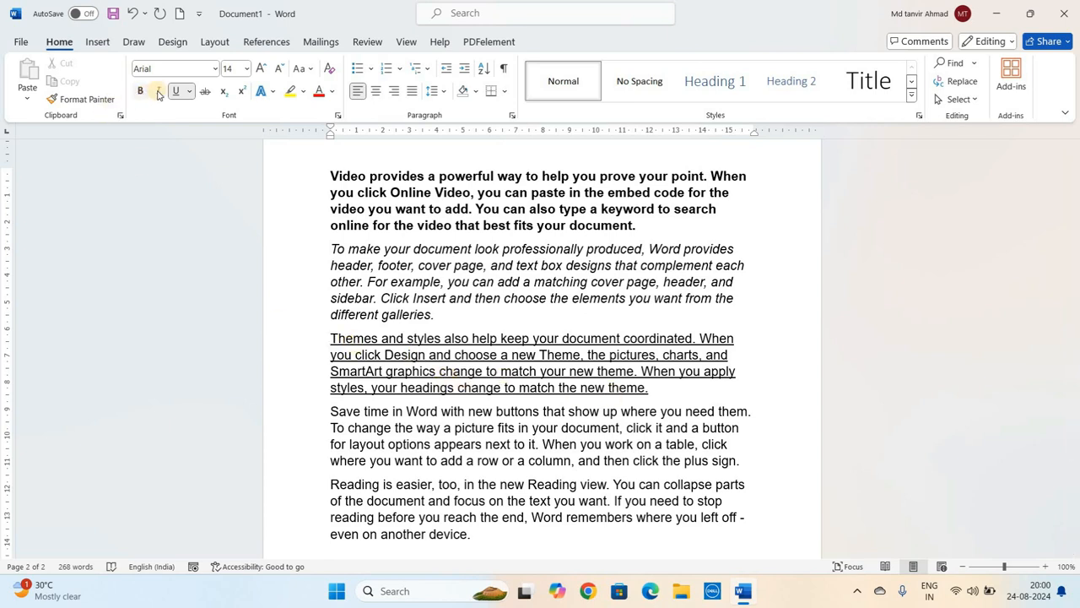
left_click(496, 280)
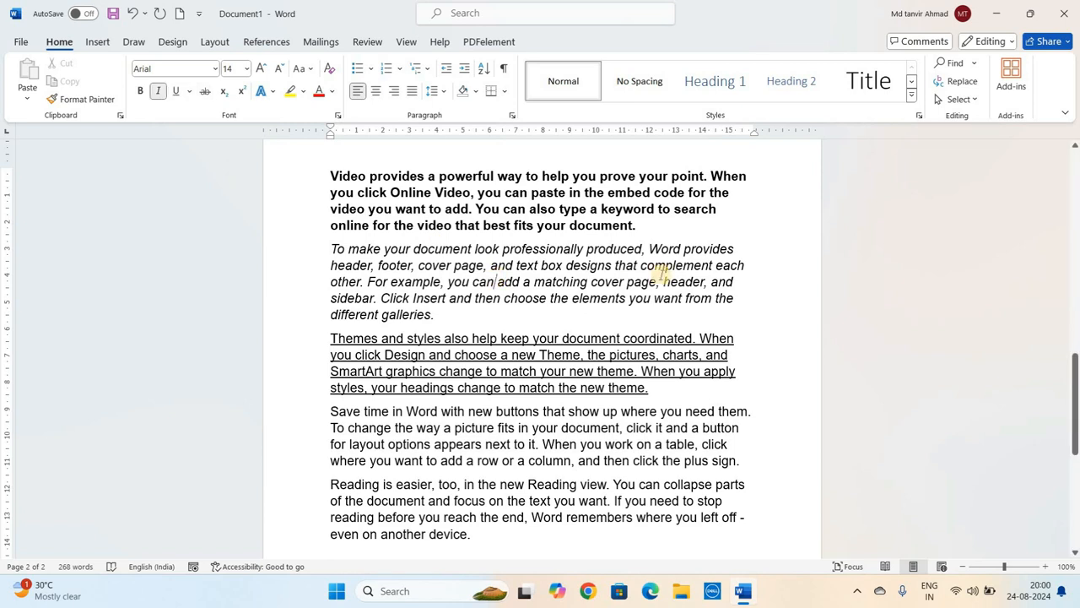
- Underline the word 'provides' in the first sample paragraph
double_click(388, 176)
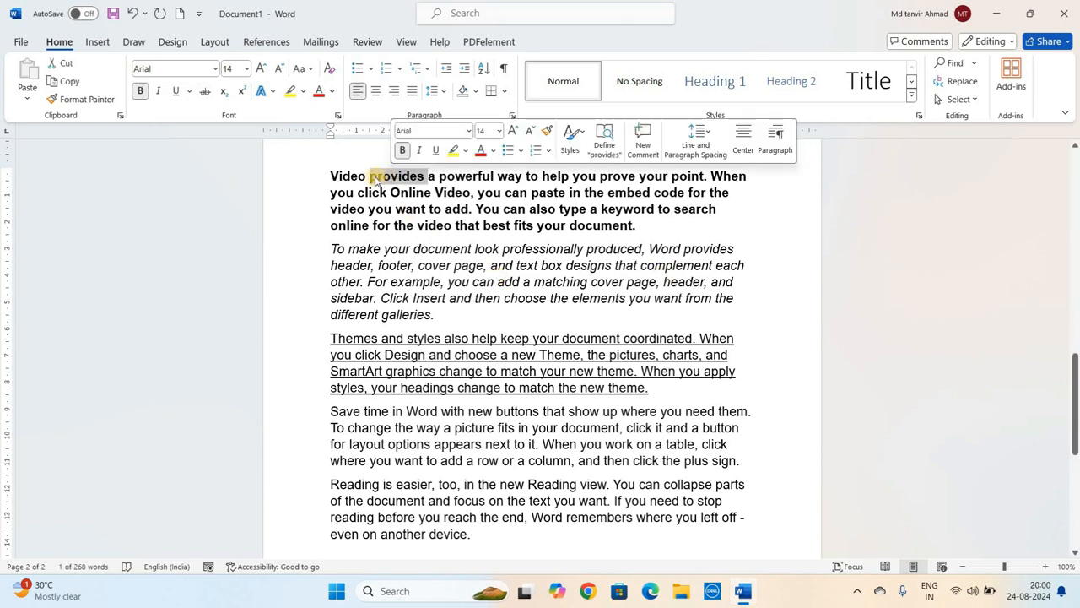
left_click(175, 91)
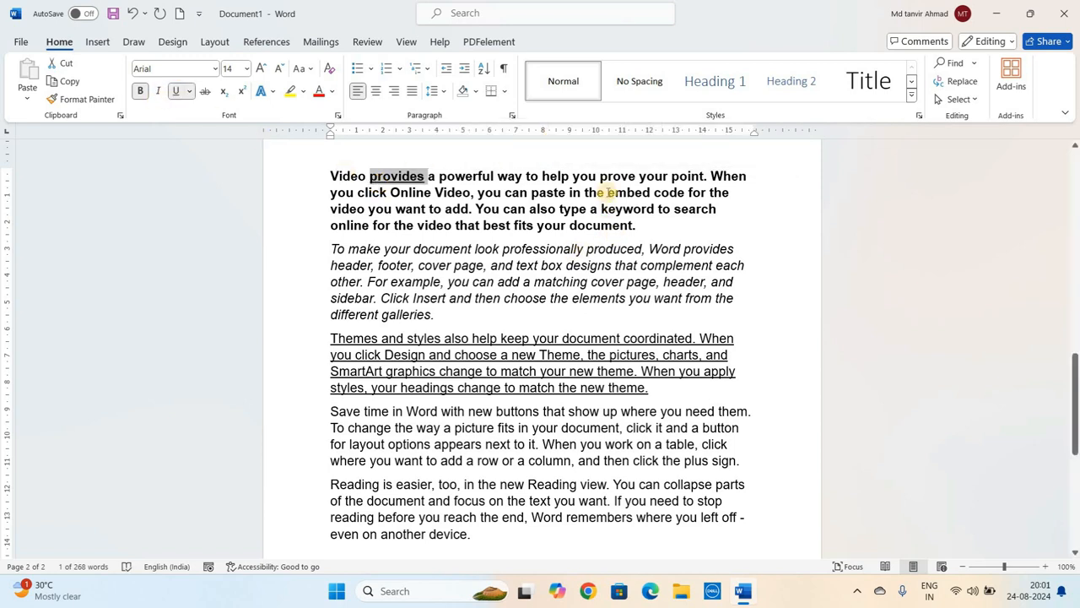
left_click(478, 176)
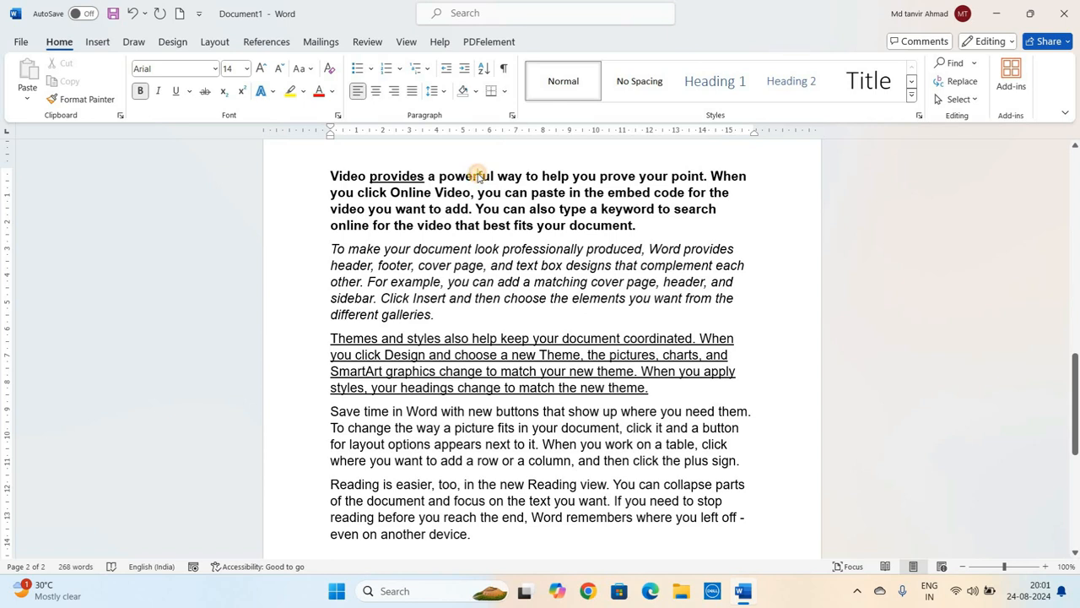
- Italicize the word 'powerful' in the first sample paragraph
double_click(478, 175)
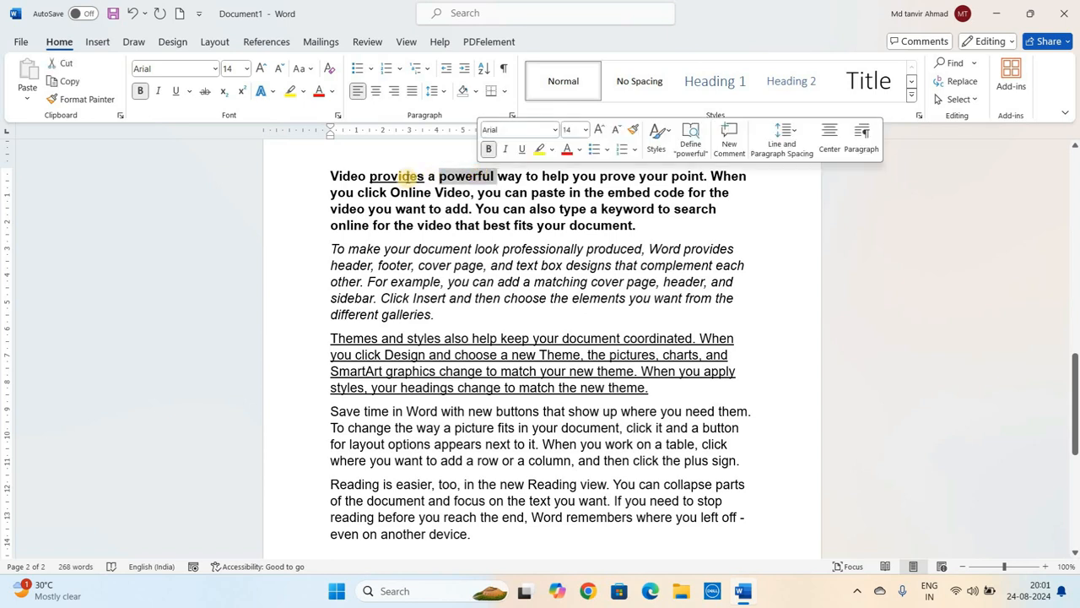
left_click(159, 91)
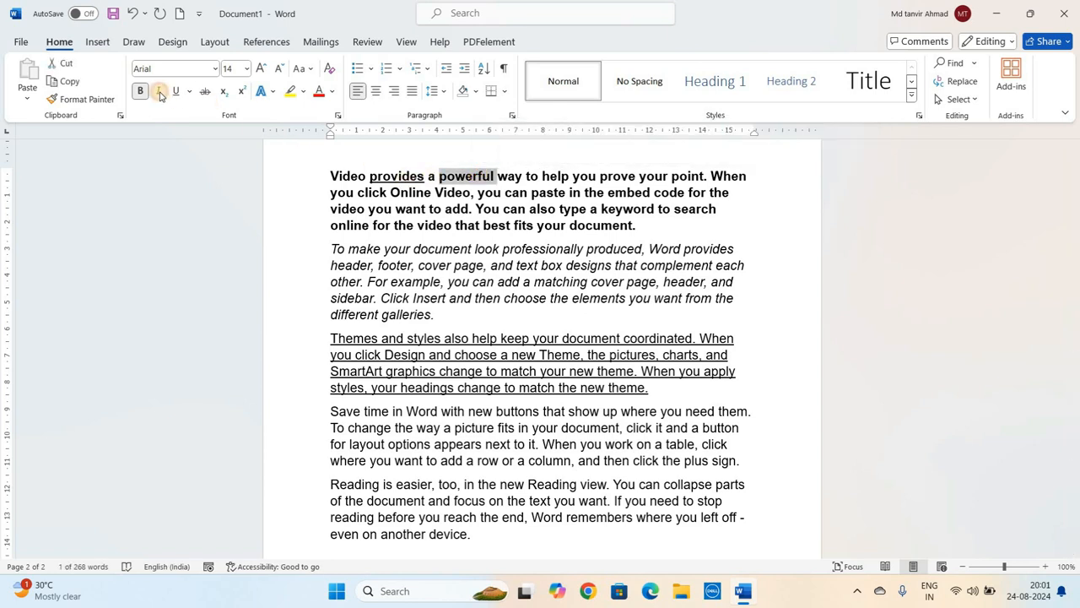
double_click(579, 226)
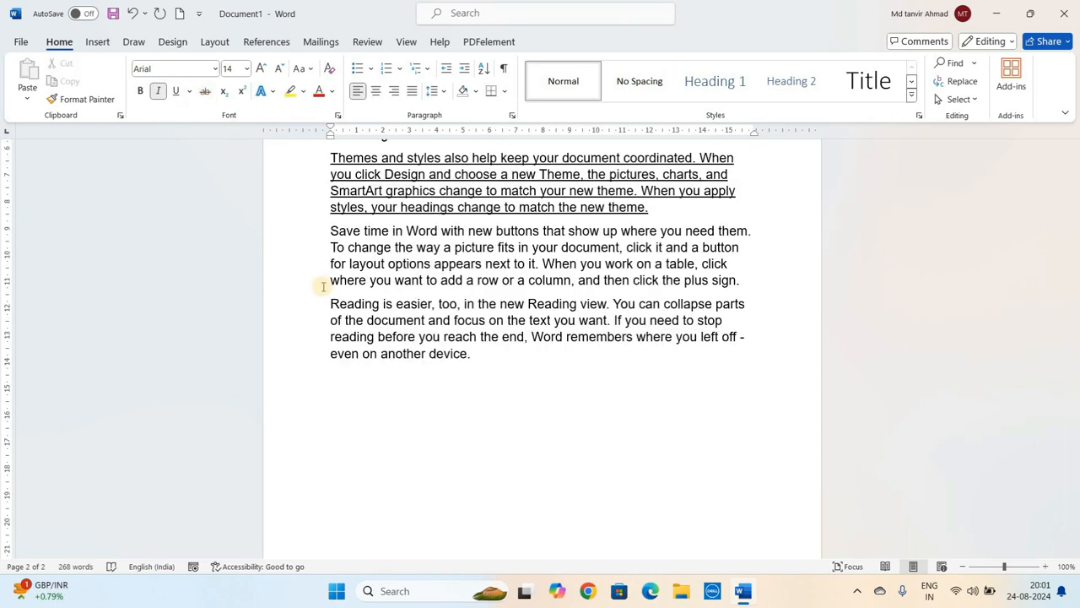
- Type 'Institute of Computer Science' on a new line below the last sample paragraph
left_click(342, 384)
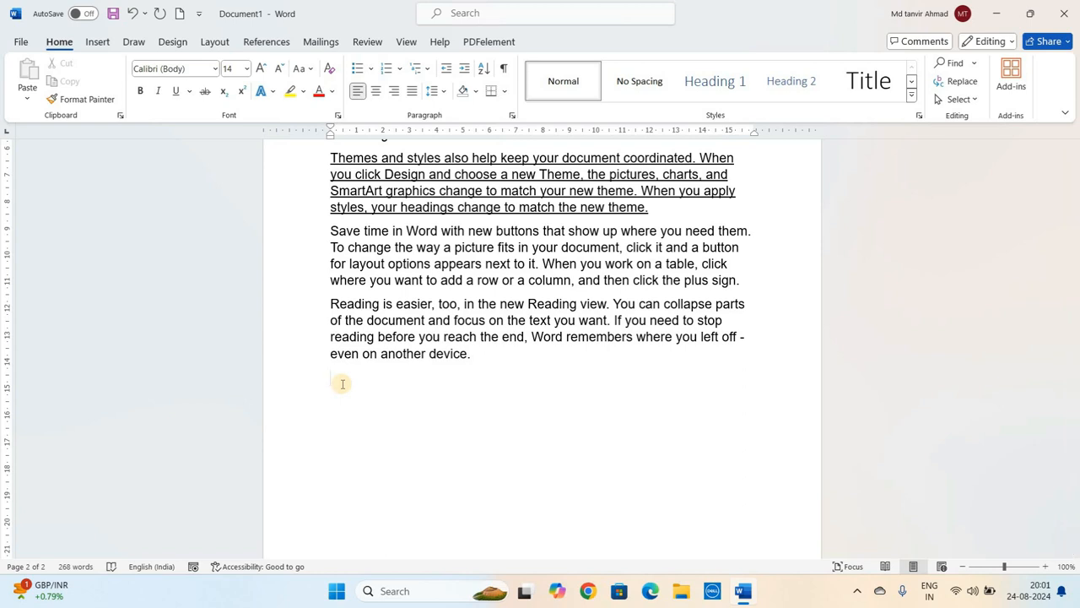
type("Institute of Comput")
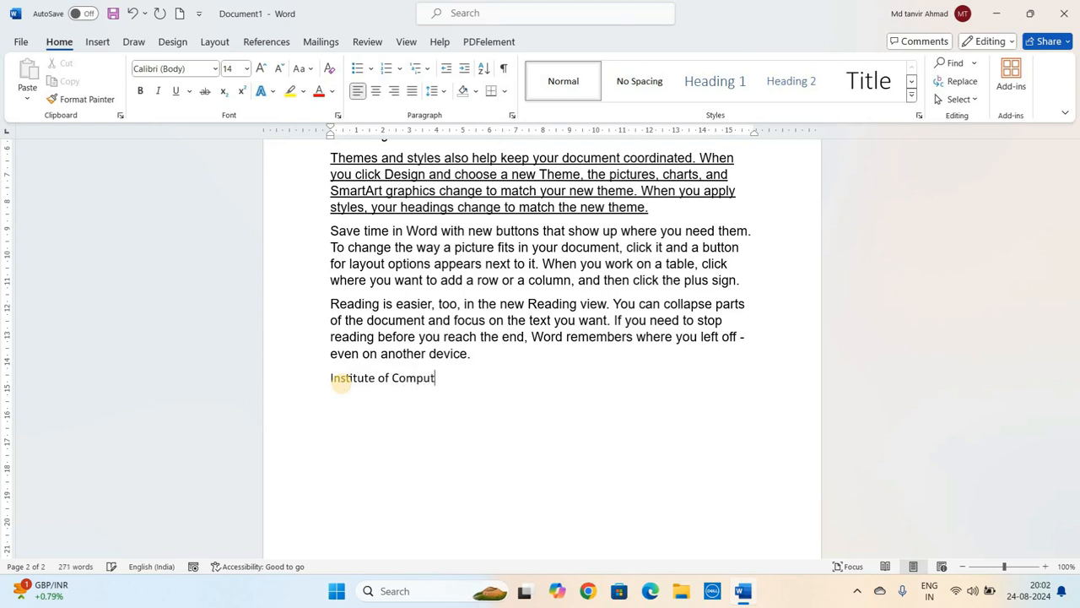
type("nce")
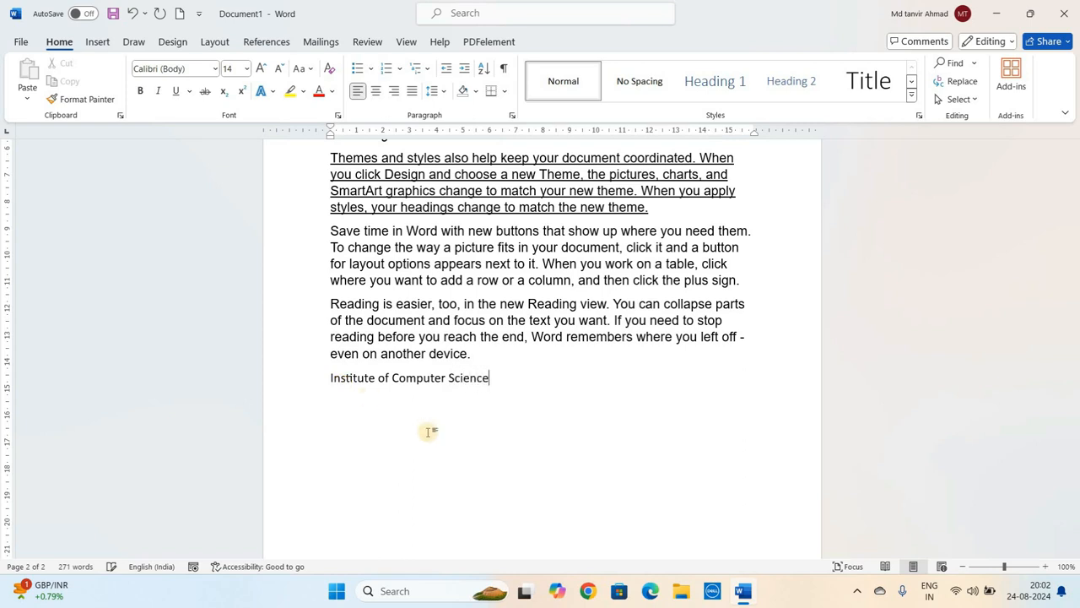
- Increase the font size of the 'Institute of Computer Science' line to 28
triple_click(338, 394)
left_click(261, 69)
left_click(262, 70)
left_click(261, 69)
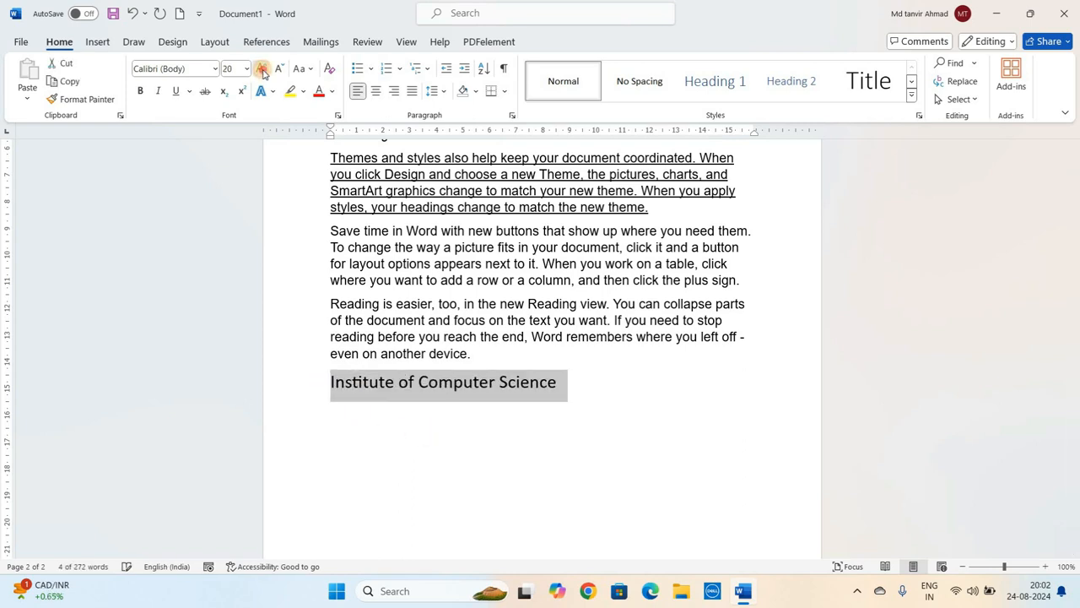
left_click(262, 69)
left_click(262, 69)
left_click(261, 70)
left_click(262, 70)
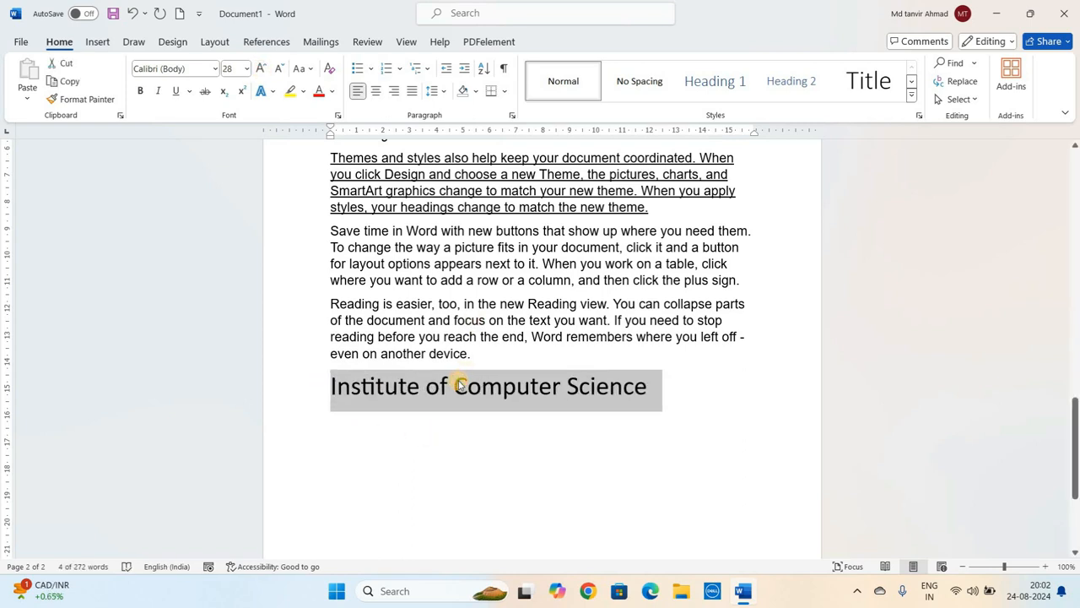
left_click(331, 385)
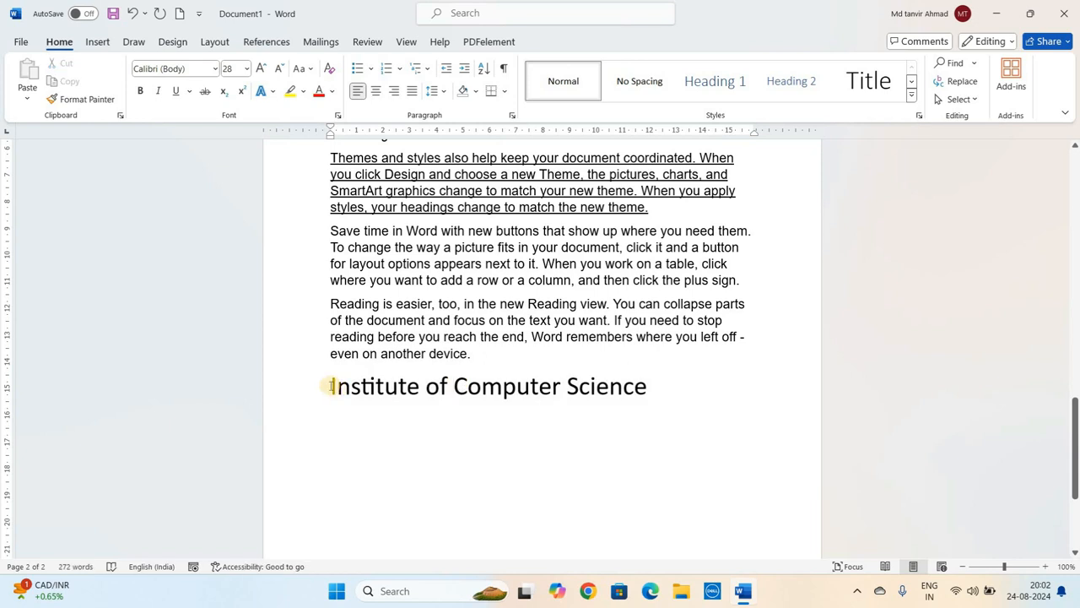
- Apply strikethrough to the 'Institute of Computer Science' line
left_click_drag(331, 386, 622, 376)
left_click(329, 388)
left_click_drag(329, 386, 596, 375)
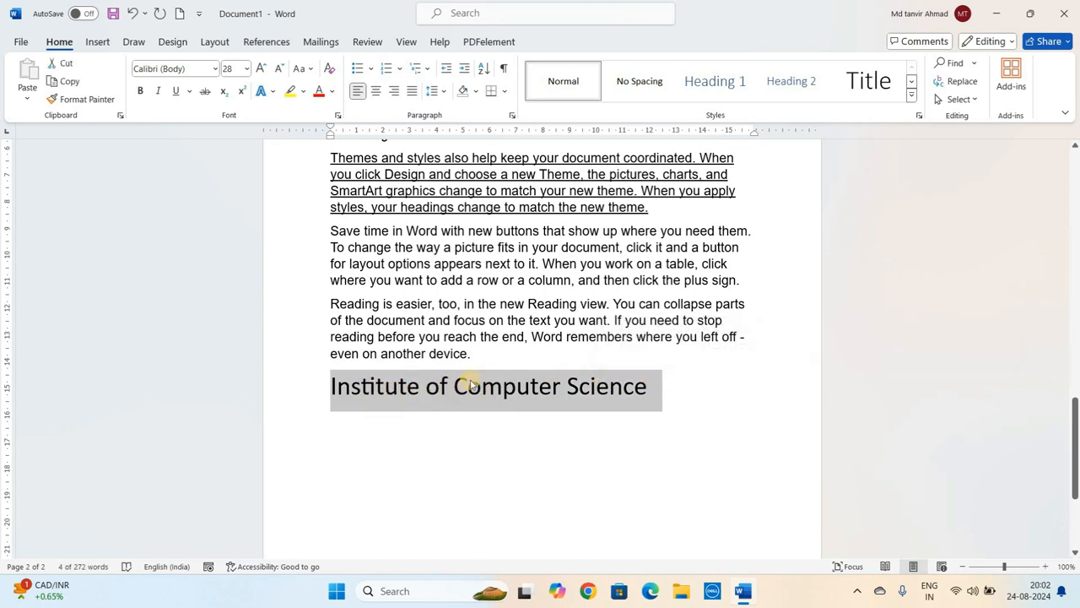
left_click(207, 93)
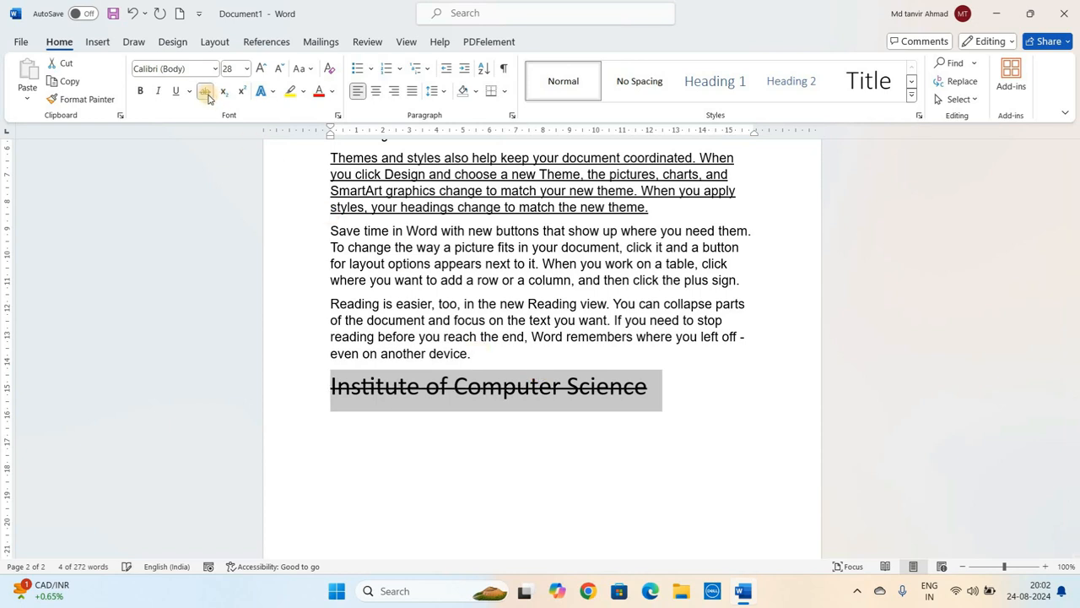
left_click(555, 397)
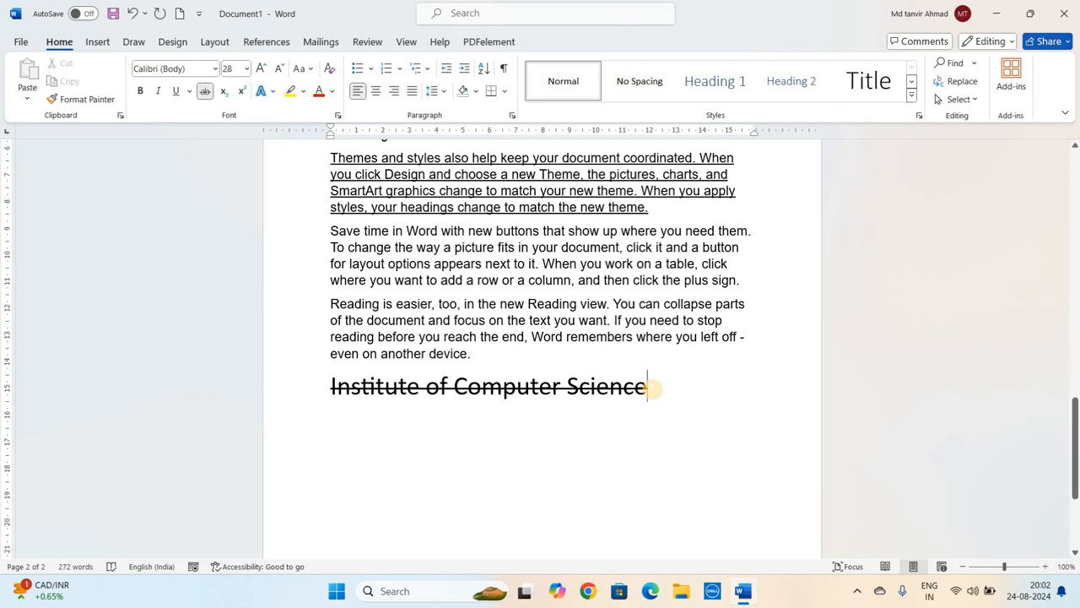
- Turn strikethrough off and type two new lines, 'Rs. 500' and 'Rs. 399', below the heading
key("Return")
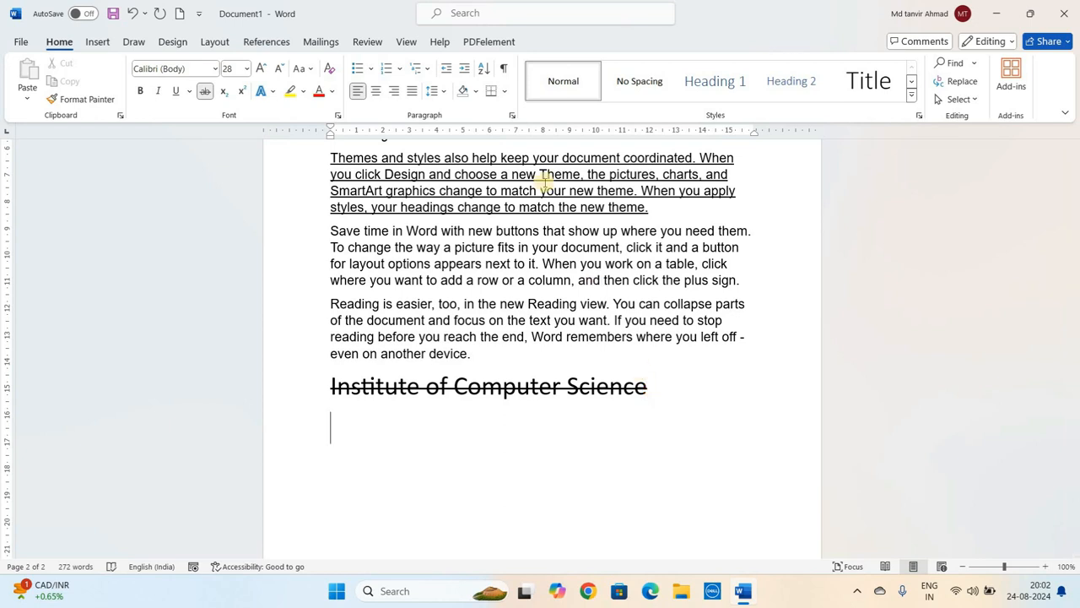
left_click(203, 93)
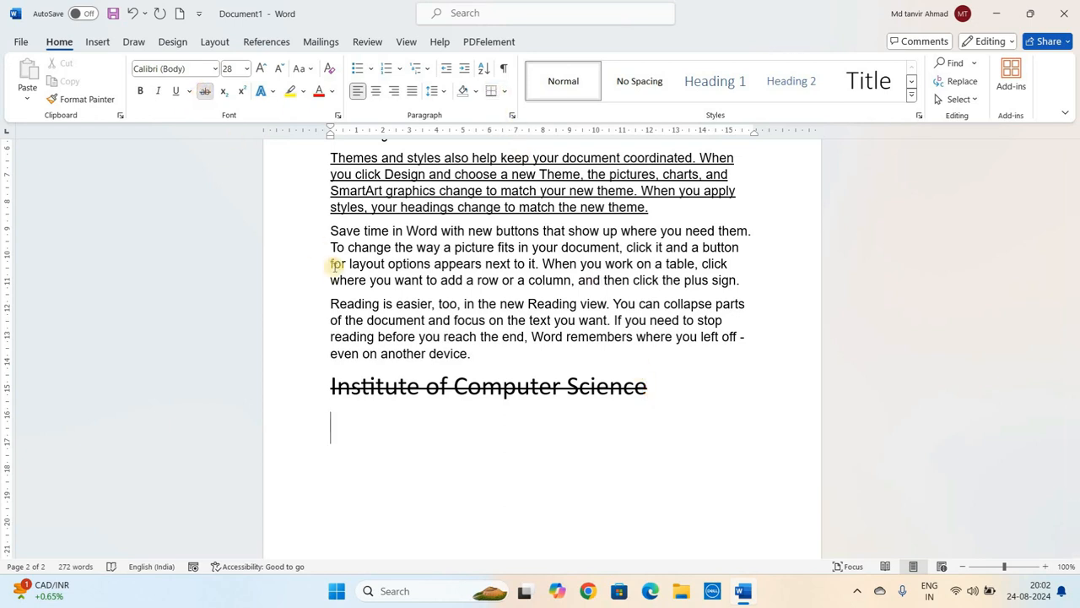
type("R")
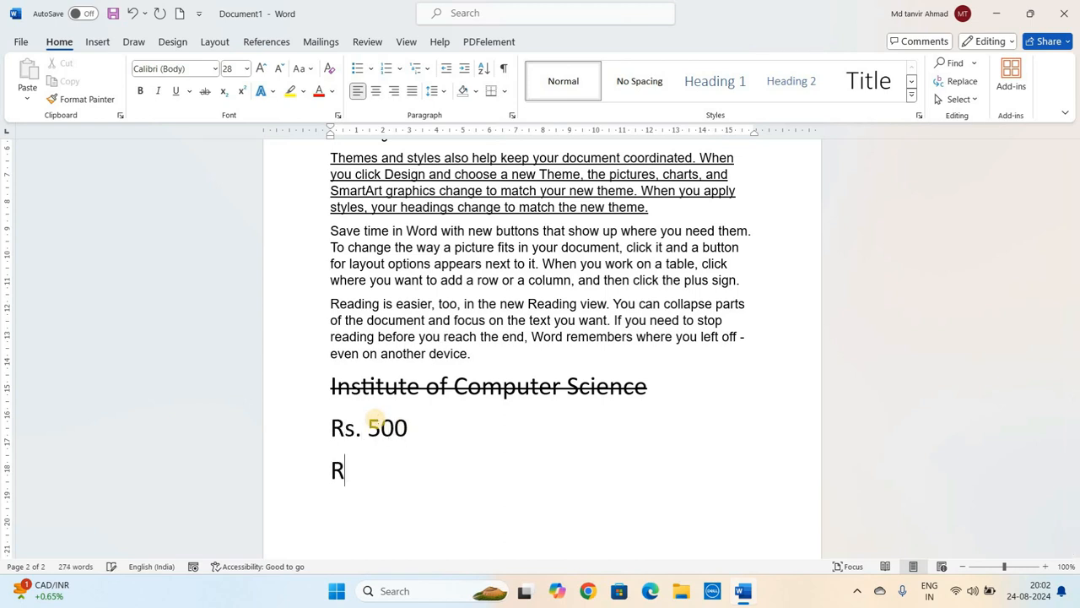
type("399")
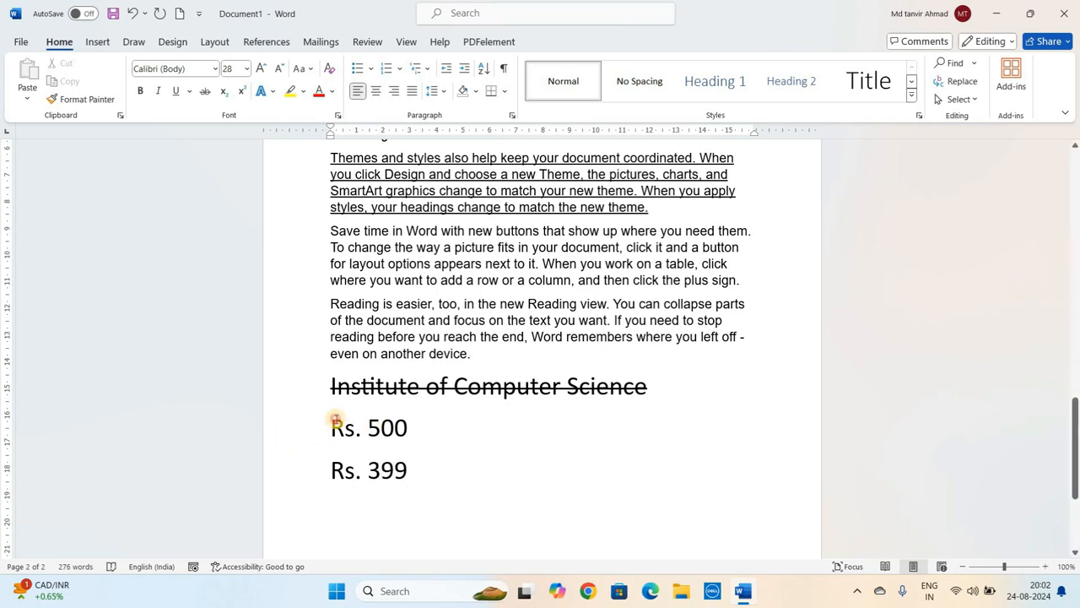
- Format both price lines as 72 pt bold and remove the space after their paragraphs
left_click_drag(335, 420, 422, 465)
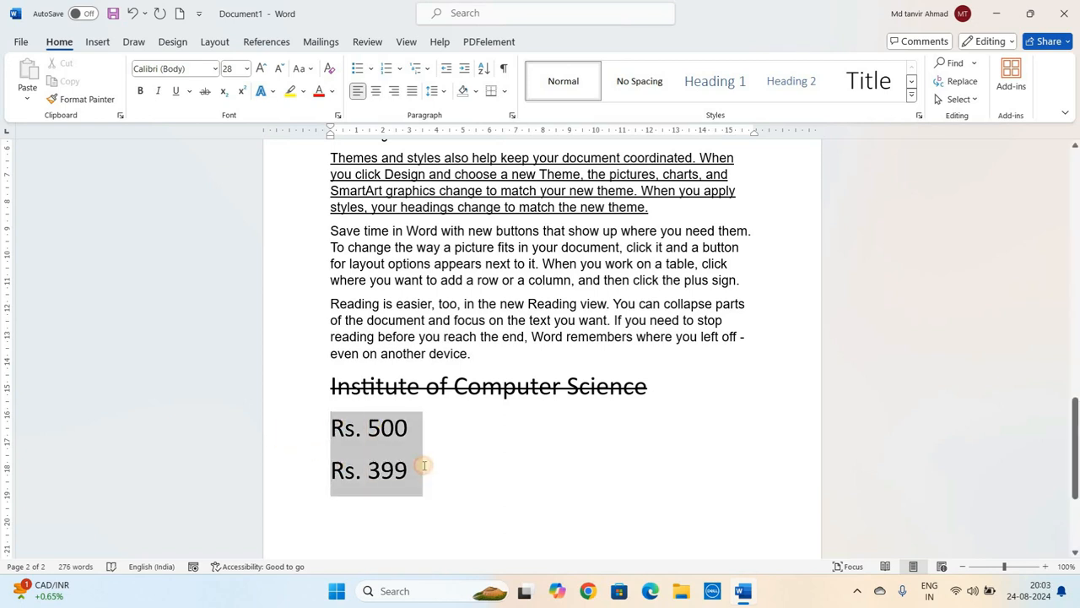
left_click(262, 68)
left_click(261, 68)
left_click(262, 69)
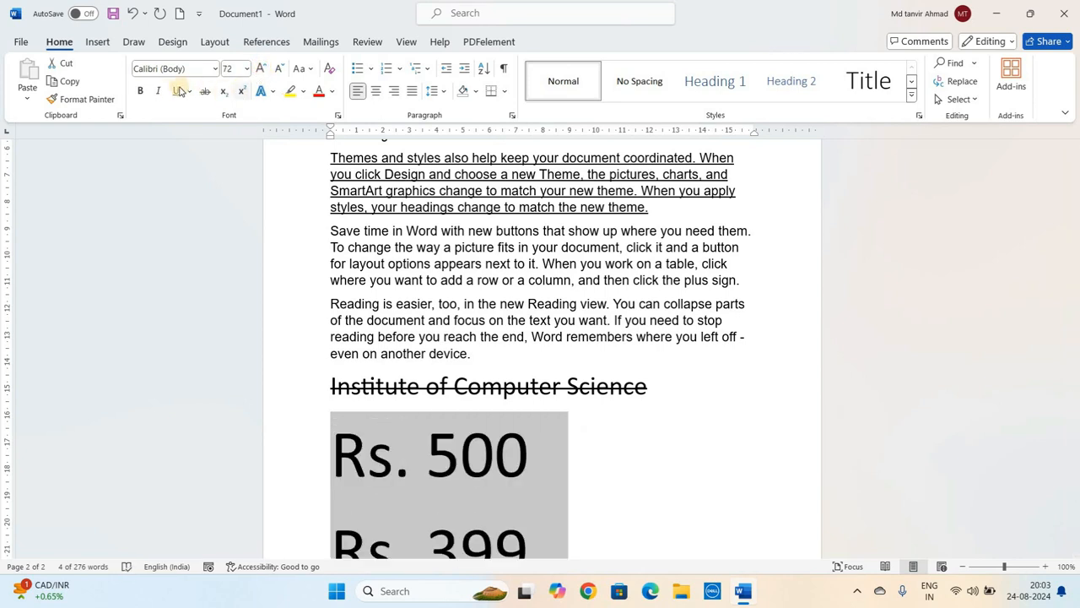
left_click(141, 91)
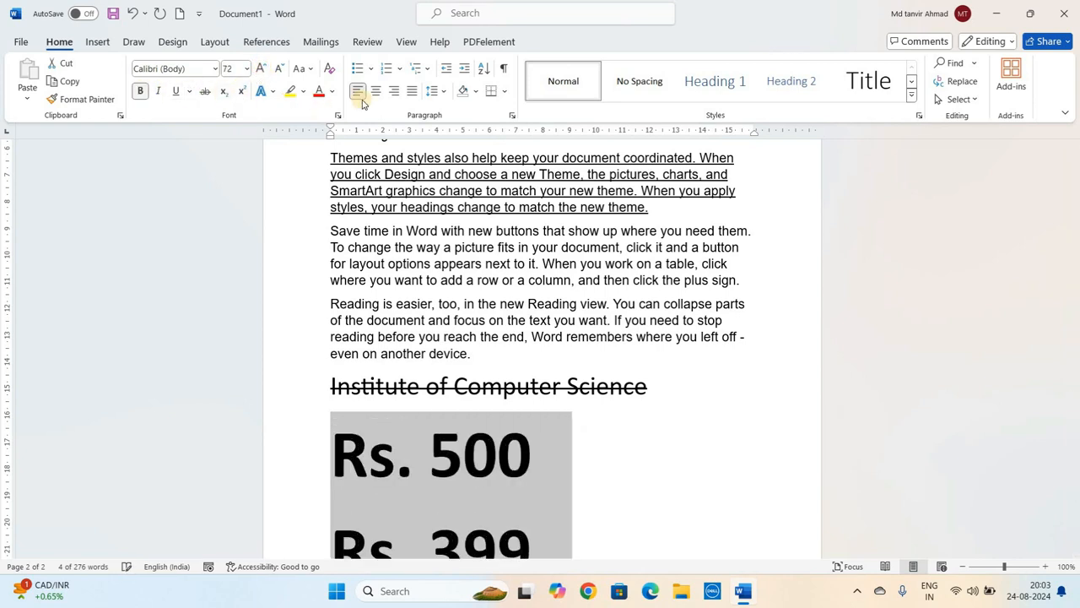
left_click(431, 90)
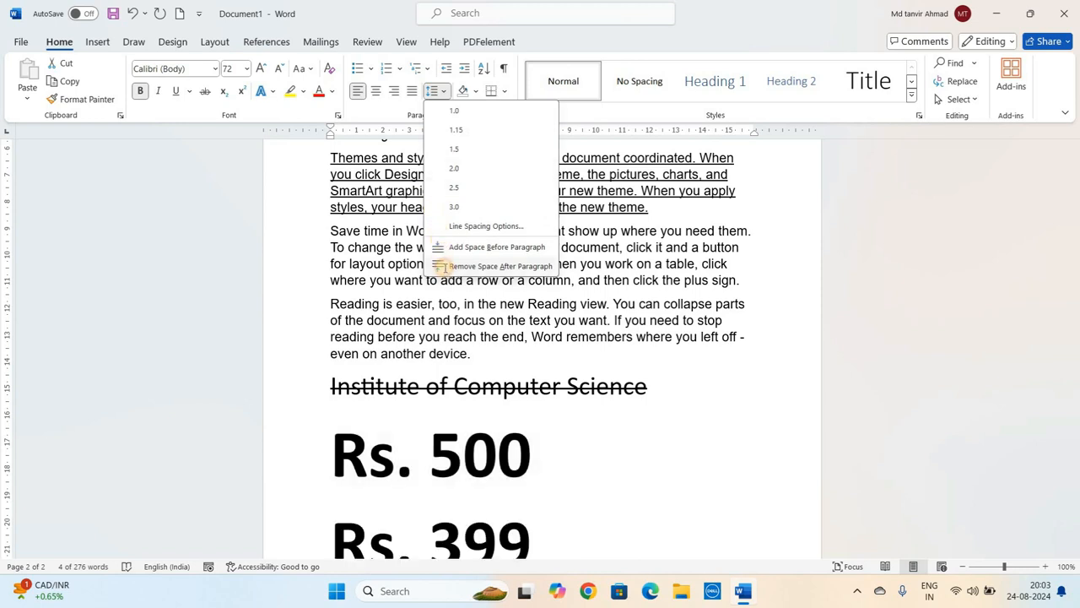
left_click(445, 266)
- Color the 'Rs. 500' line red and the 'Rs. 399' line blue
left_click(327, 345)
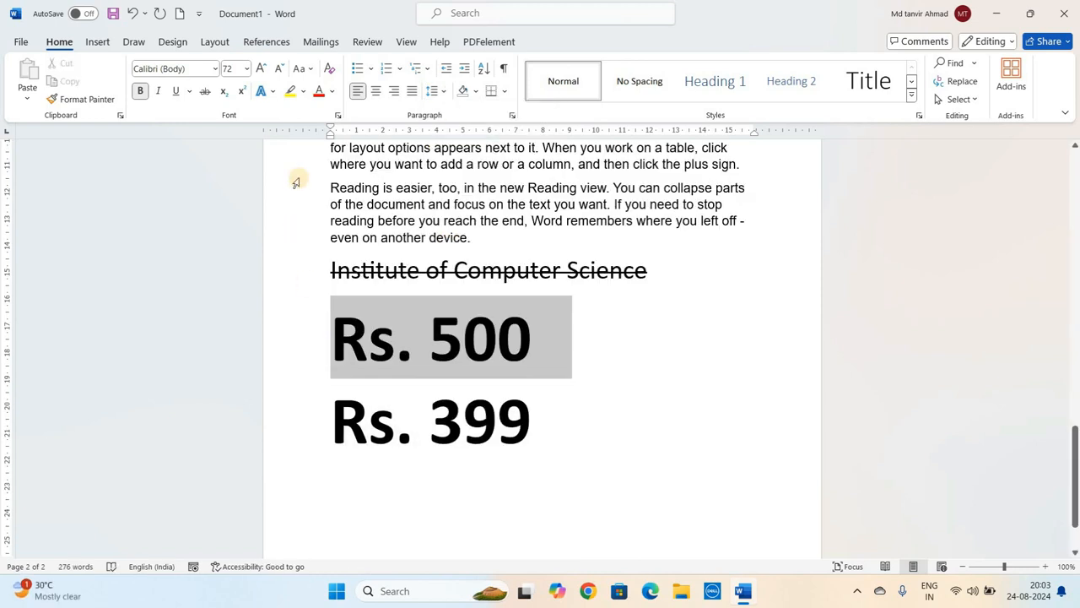
left_click(319, 92)
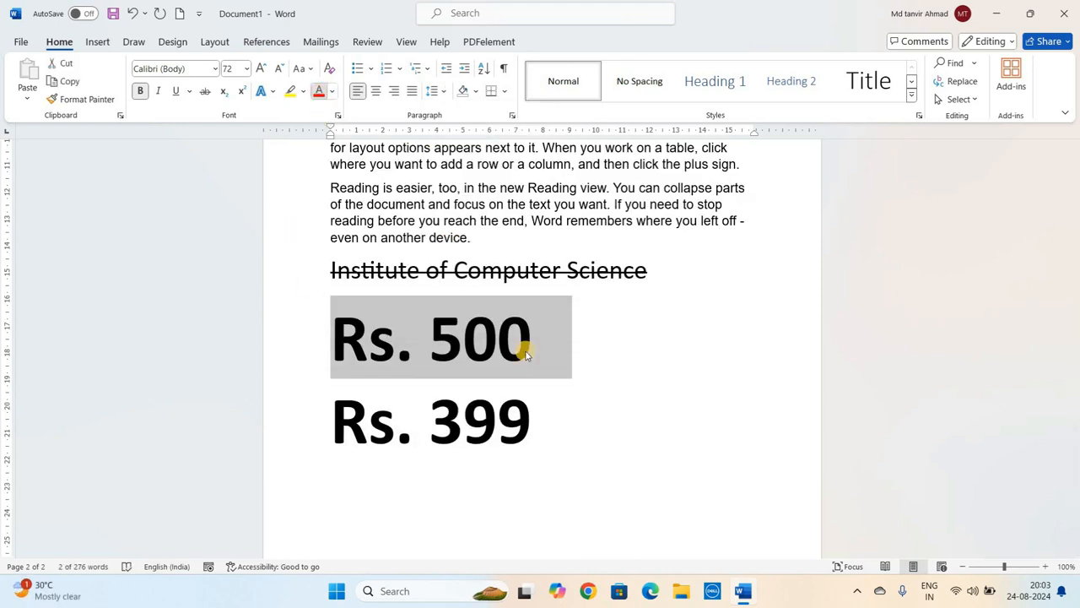
left_click(533, 408)
left_click(239, 441)
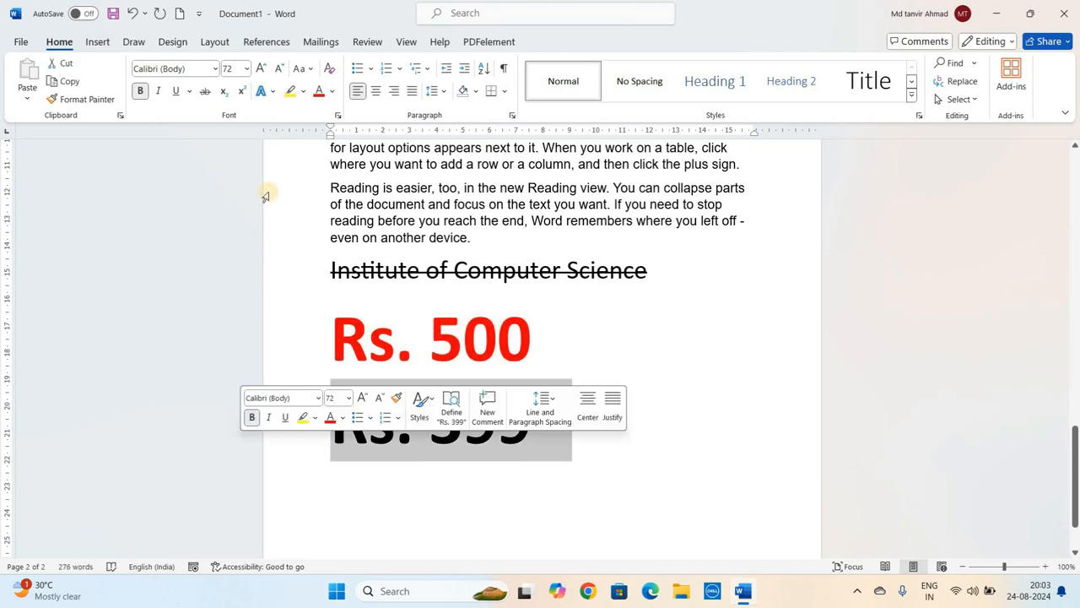
left_click(331, 91)
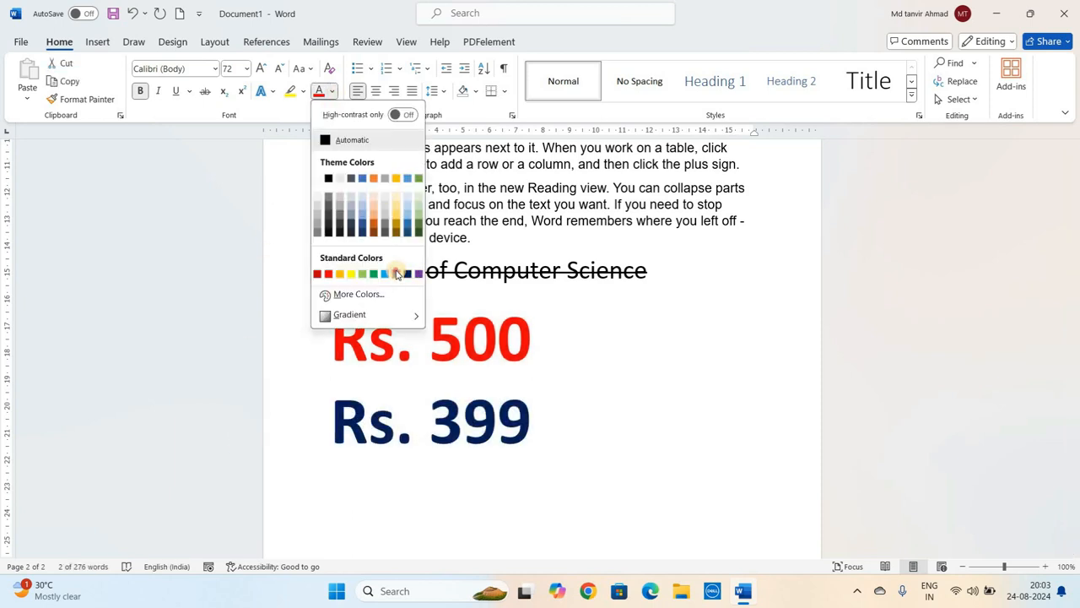
left_click(396, 273)
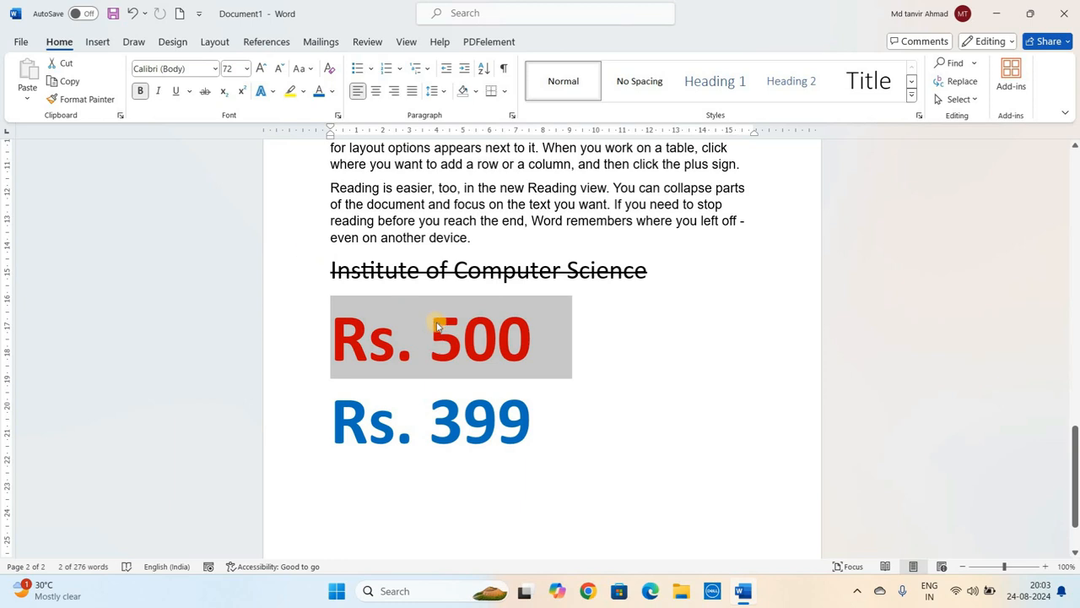
- Apply strikethrough to the 'Rs. 500' line
left_click(205, 91)
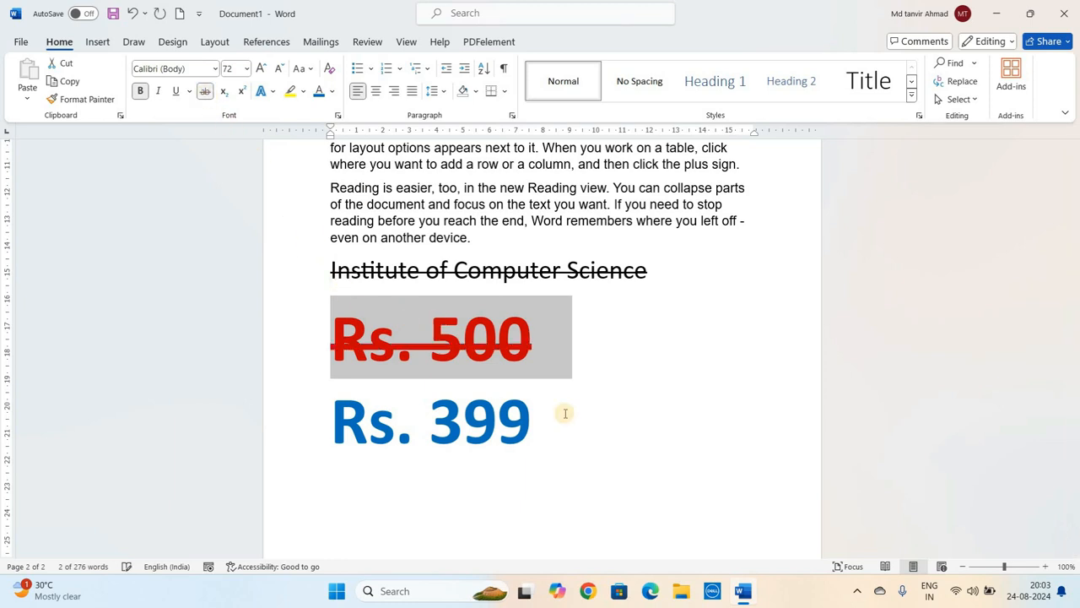
left_click(587, 438)
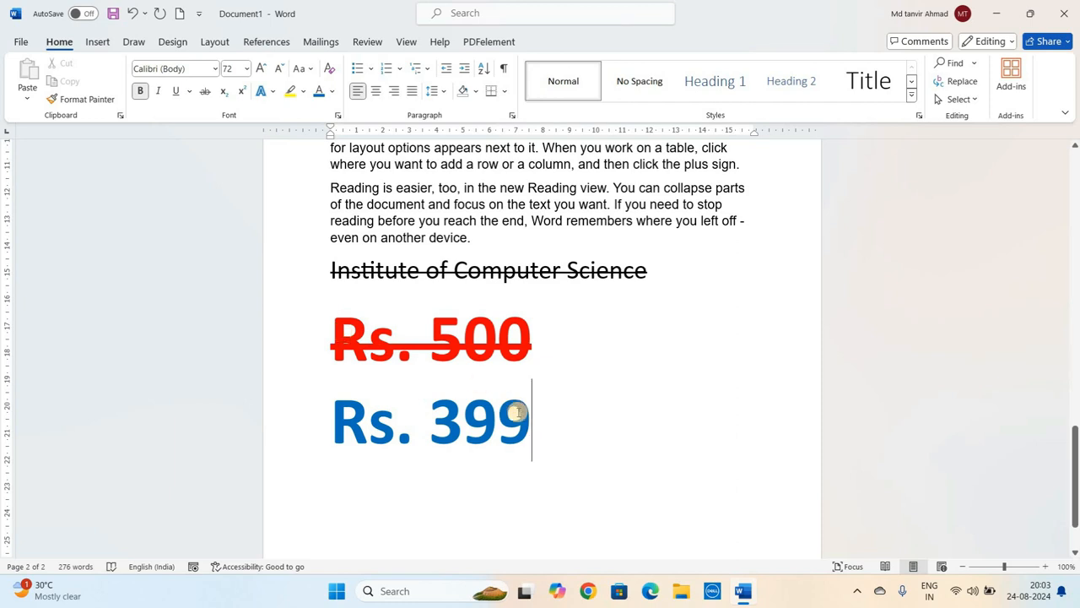
left_click(370, 339)
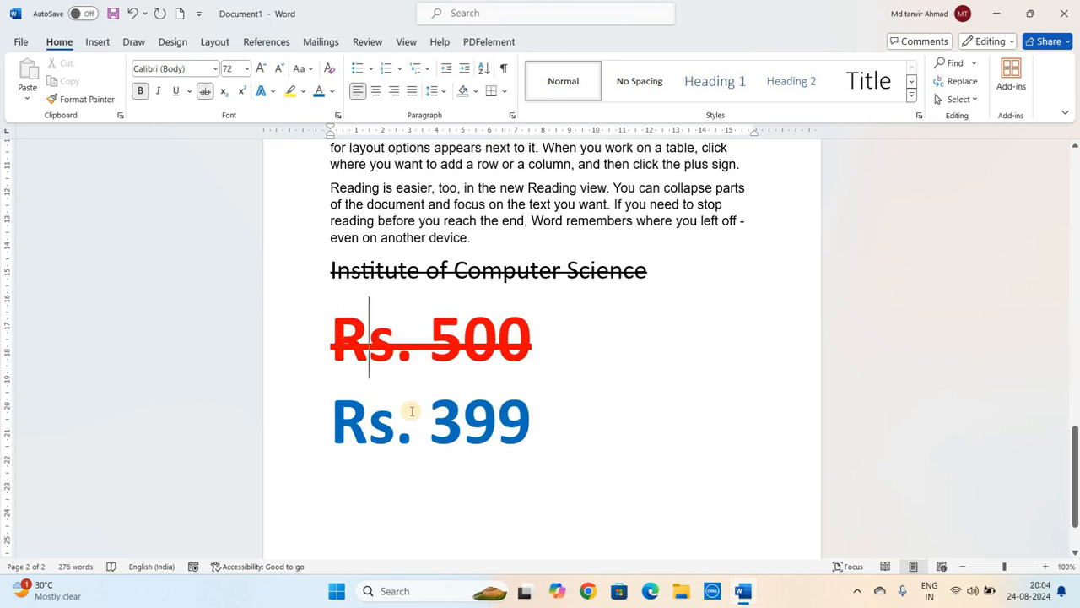
left_click(412, 411)
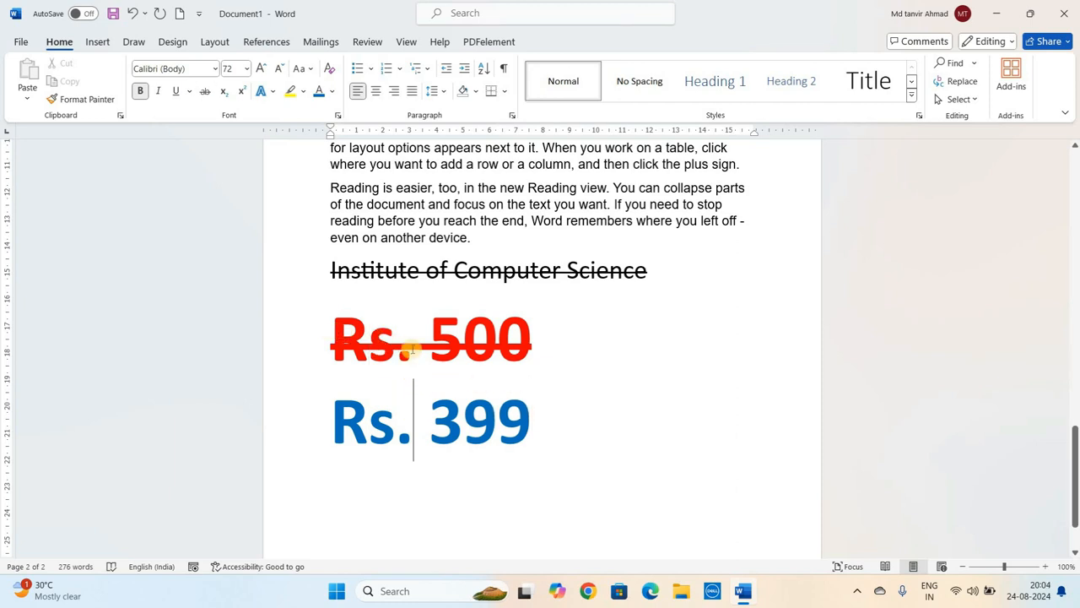
left_click(411, 349)
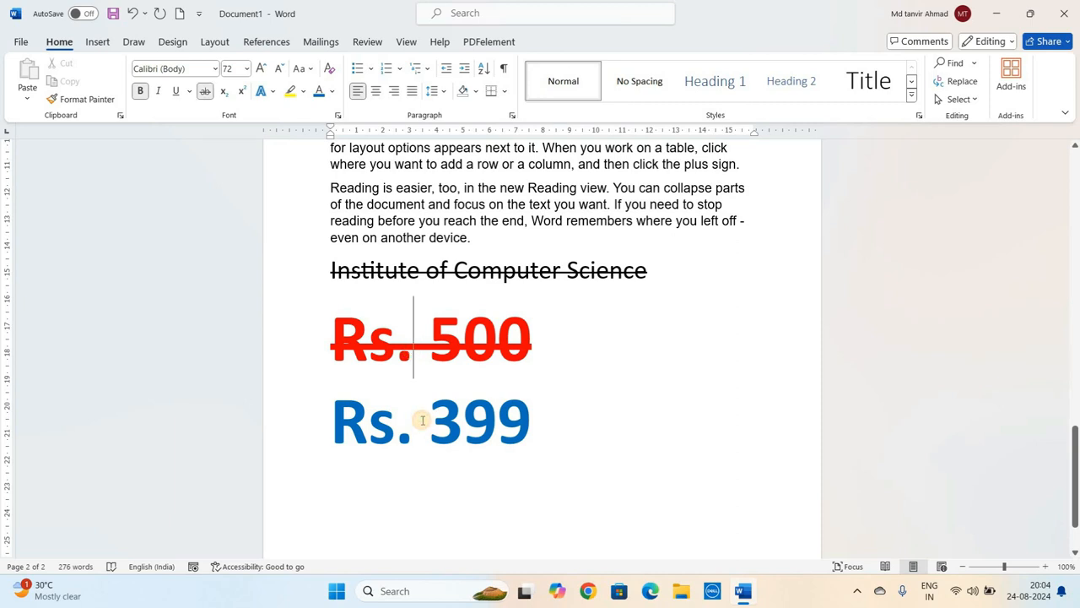
left_click(422, 420)
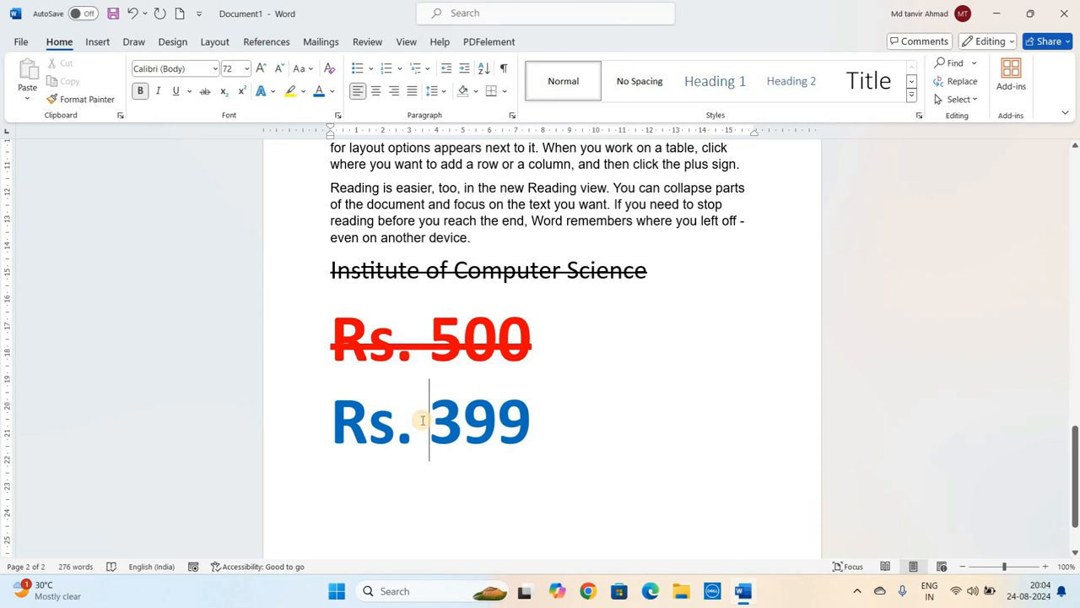
left_click(402, 329)
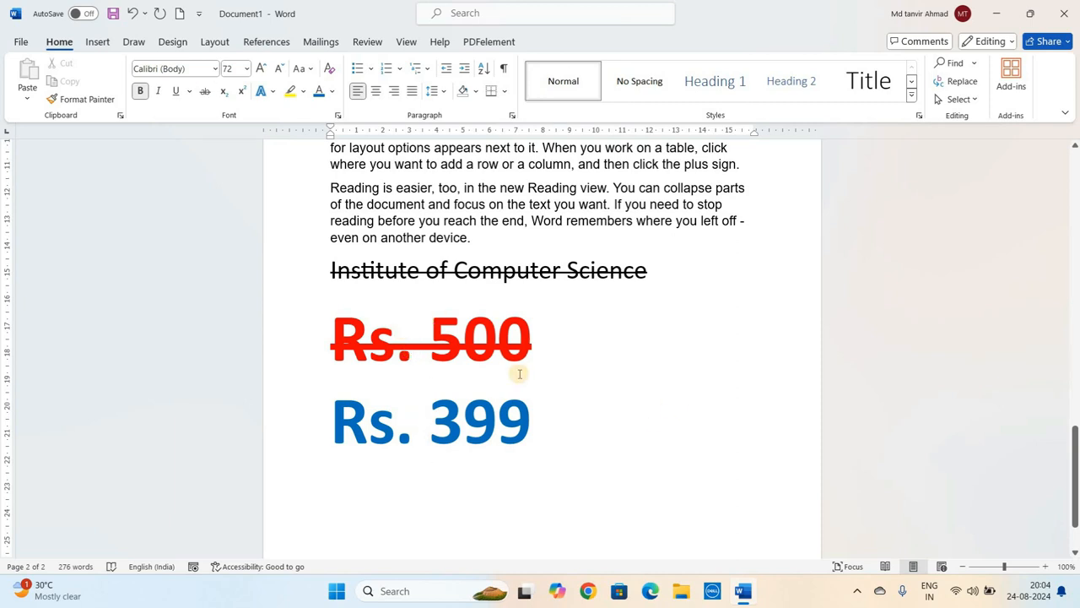
- Start a new page below the prices and type 'H2'
left_click(548, 419)
key("Return")
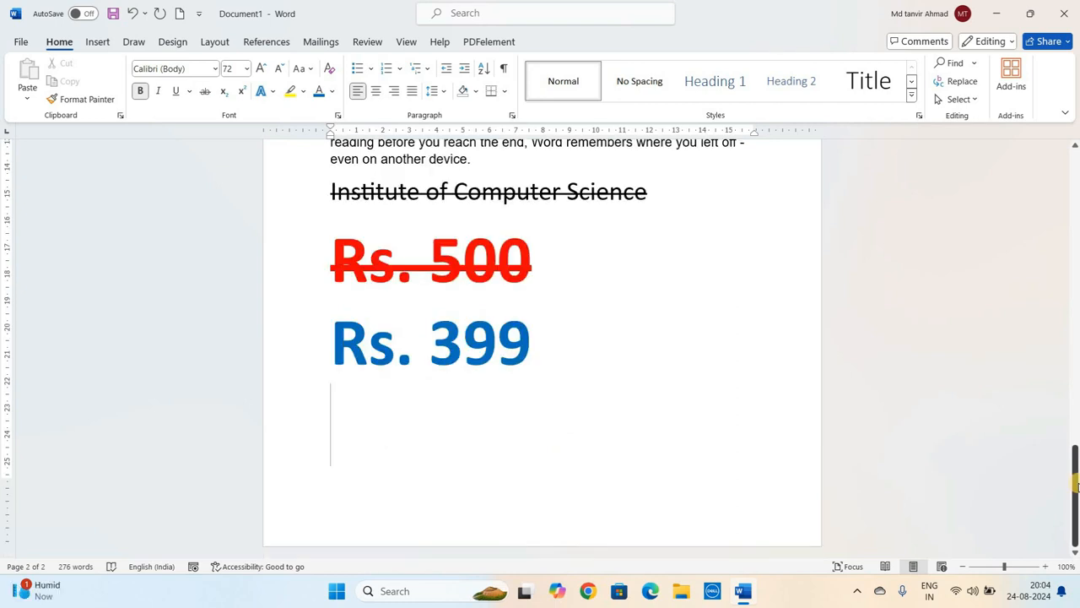
key("Return")
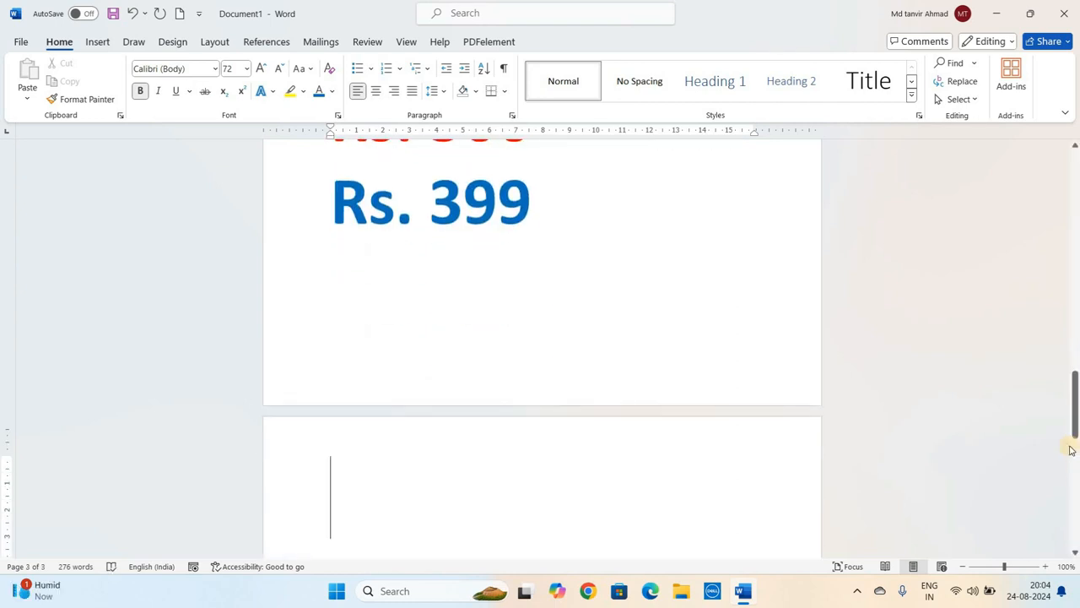
scroll(341, 325, "down", 2)
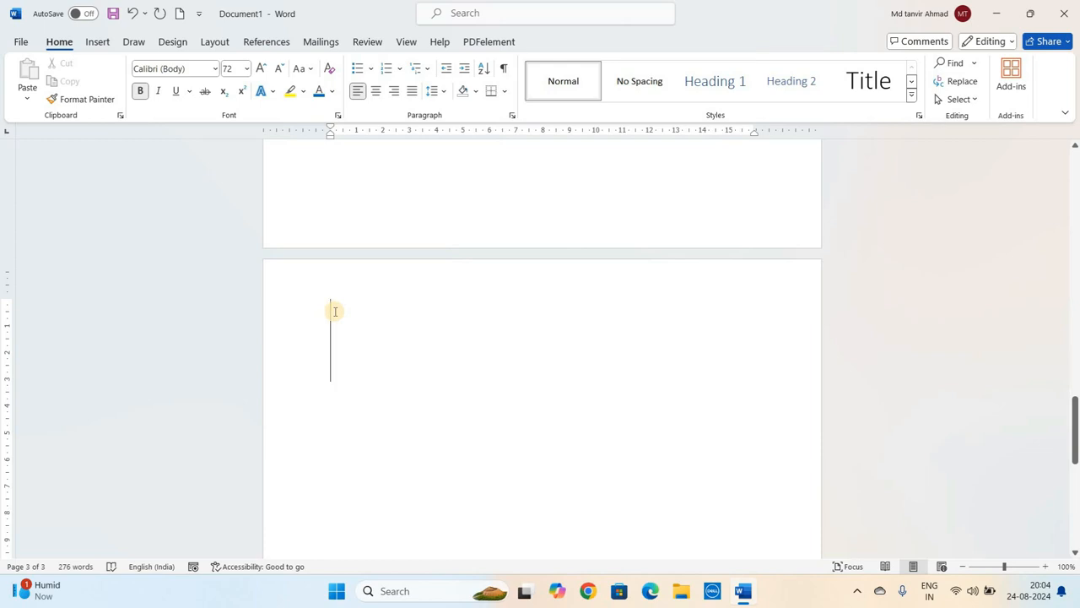
type("H2")
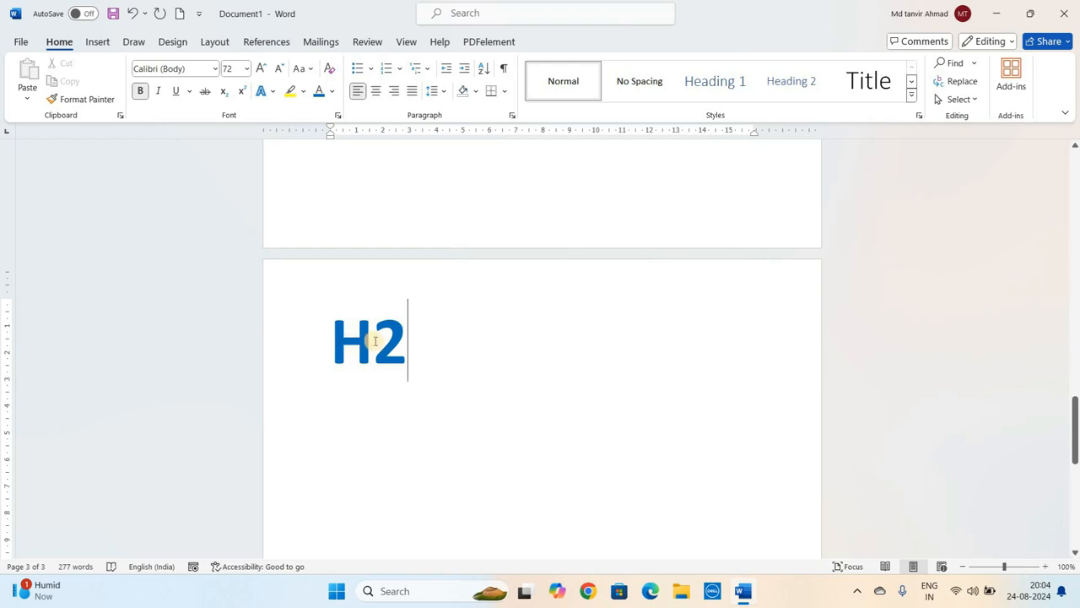
- Make the '2' in 'H2' subscript
left_click_drag(404, 341, 377, 341)
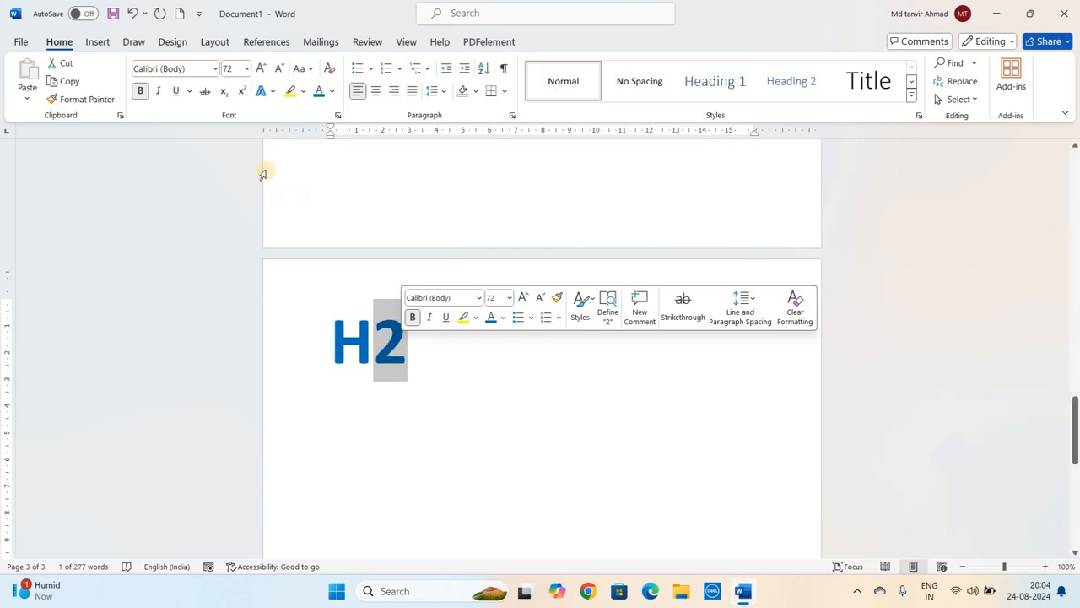
left_click(224, 93)
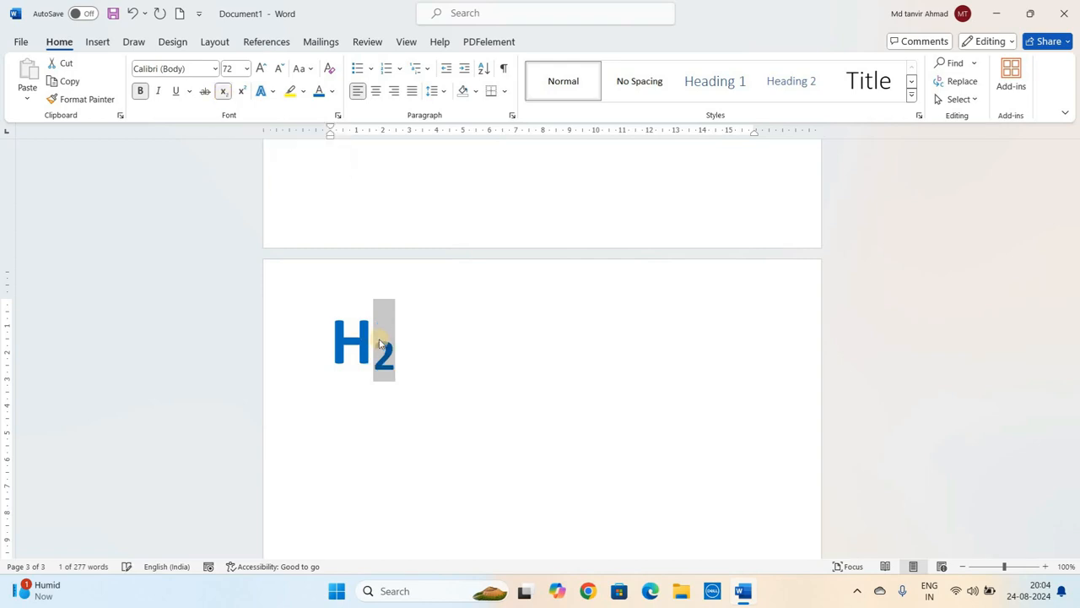
left_click(409, 349)
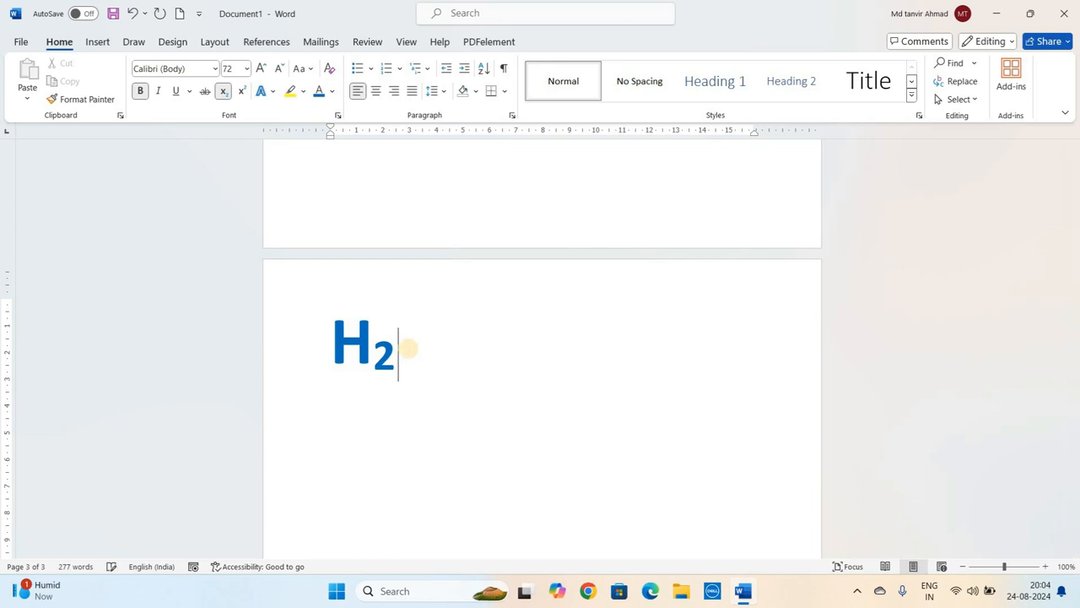
- Add a tab after 'H2', switch subscript off, and type 'X2'
key("Tab")
left_click(223, 91)
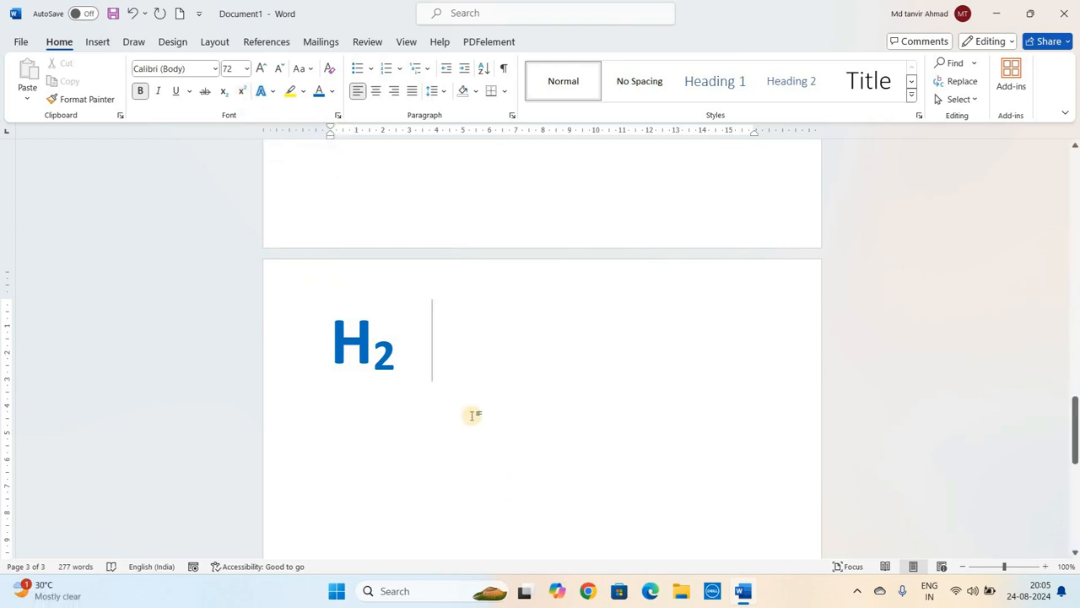
type("X2")
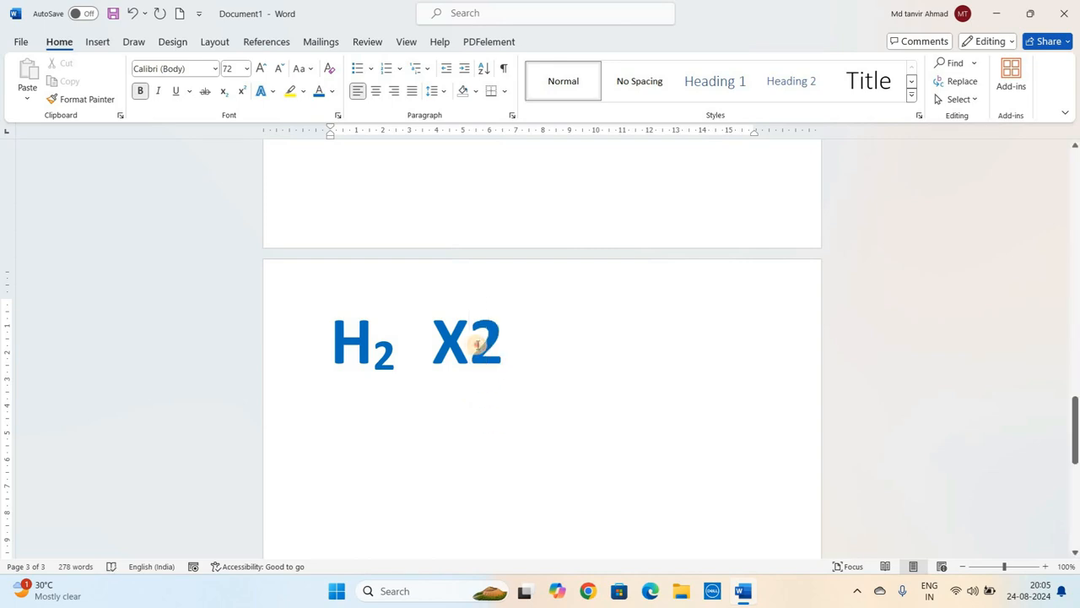
- Make the '2' in 'X2' superscript
left_click_drag(470, 343, 504, 346)
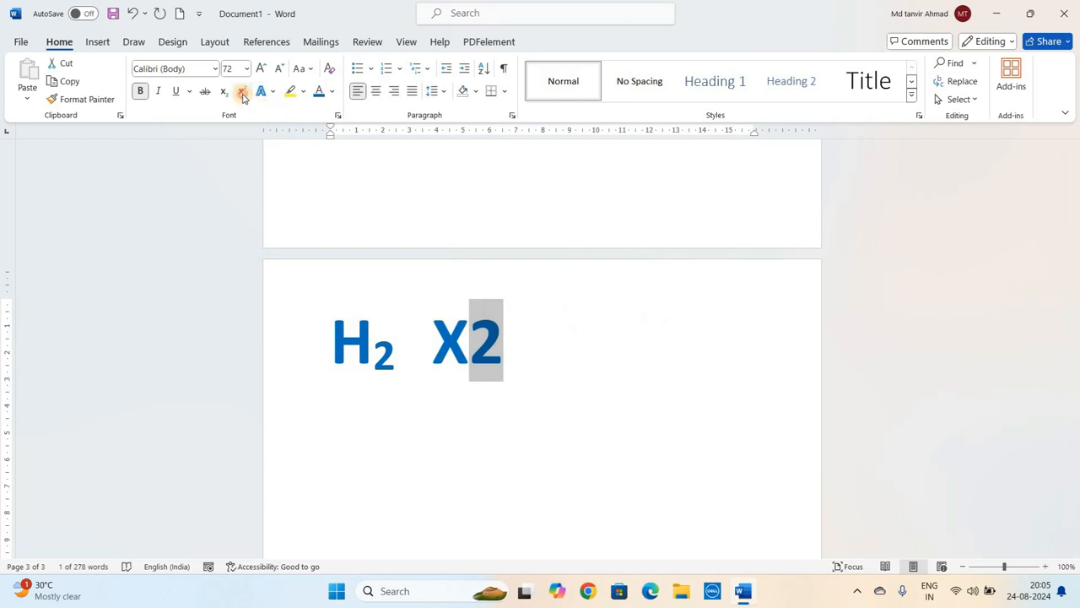
left_click(242, 93)
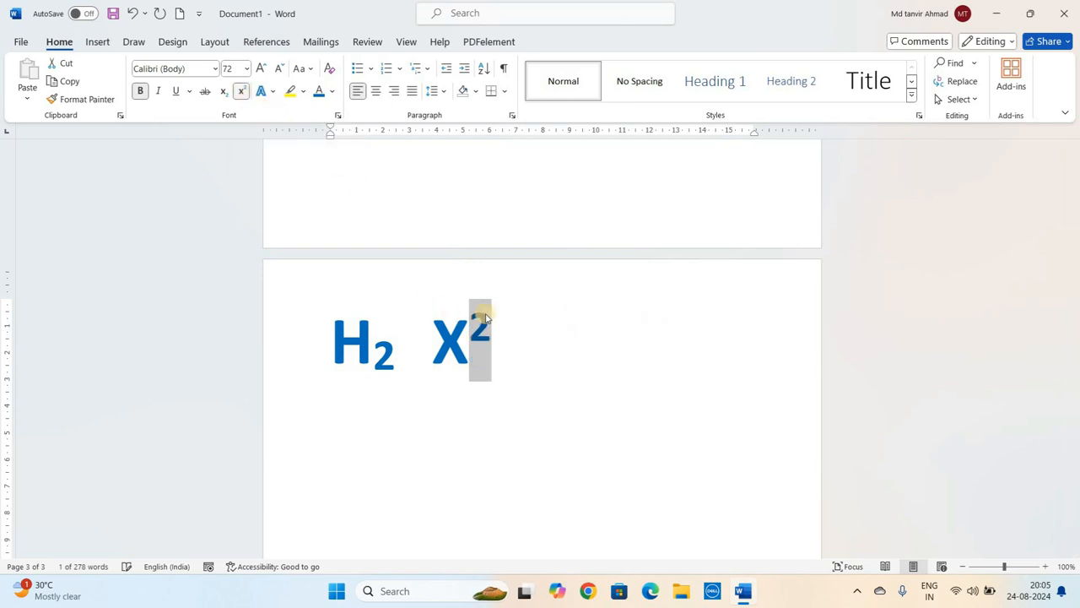
left_click(515, 345)
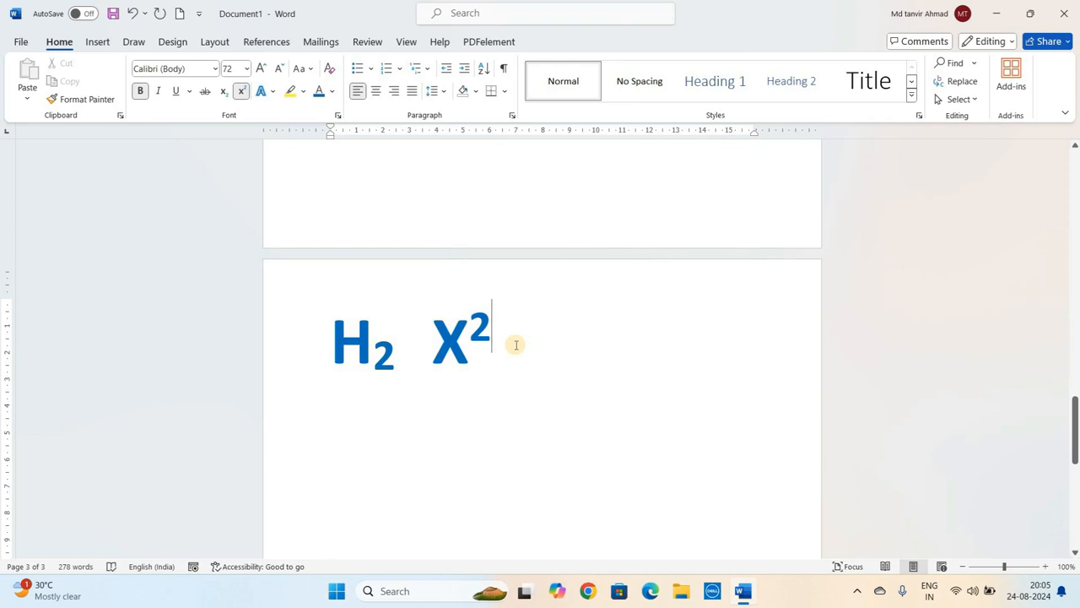
- Switch superscript off and type '1st' on a new line
left_click(243, 95)
key("Return")
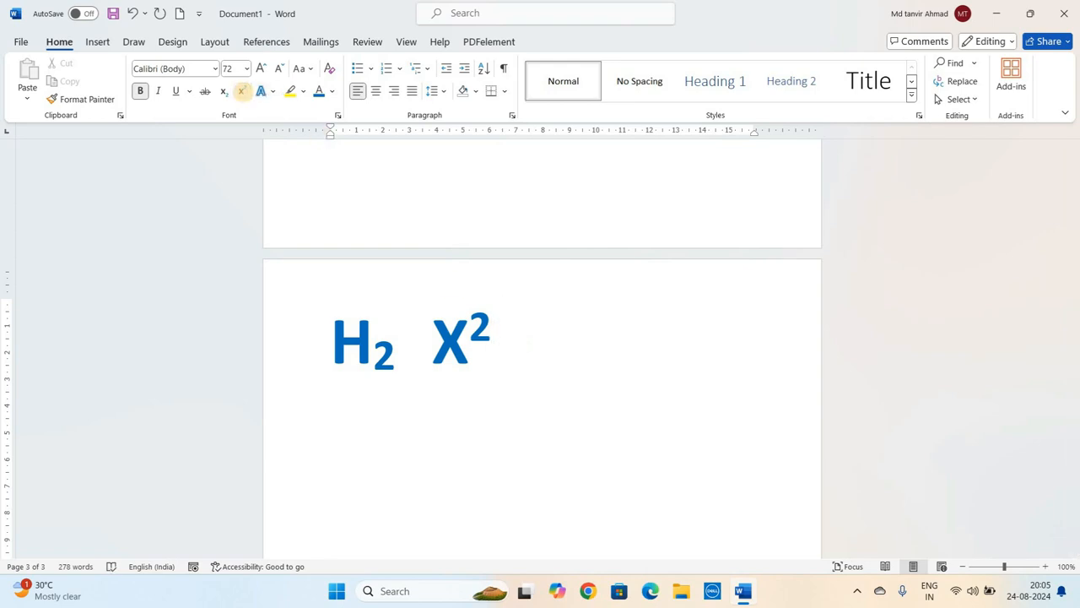
type("1st")
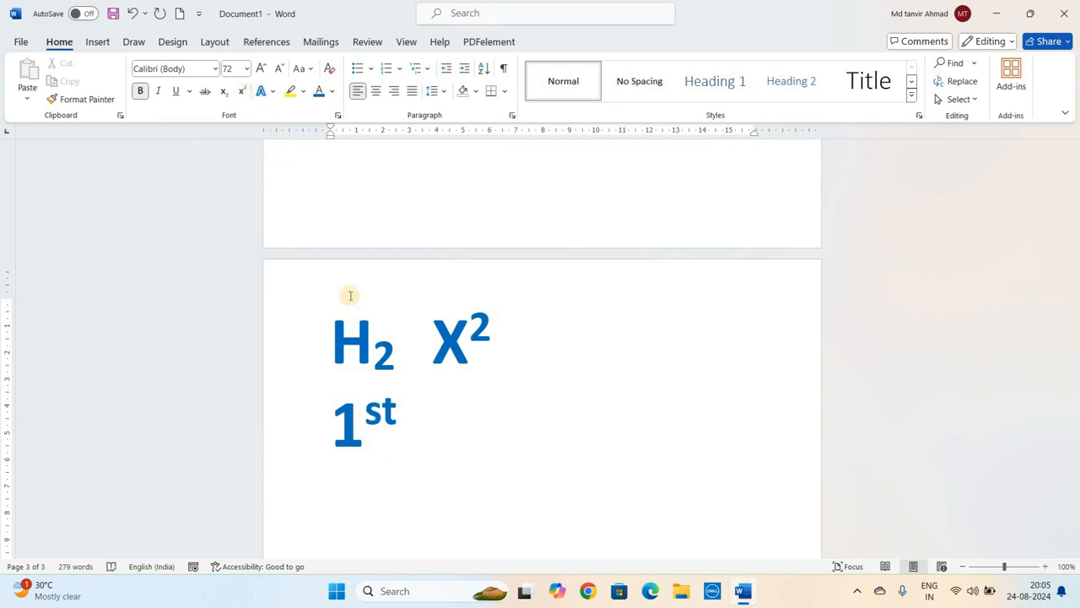
- Type '2nd' after '1st' and change its 'nd' to subscript
left_click(383, 393)
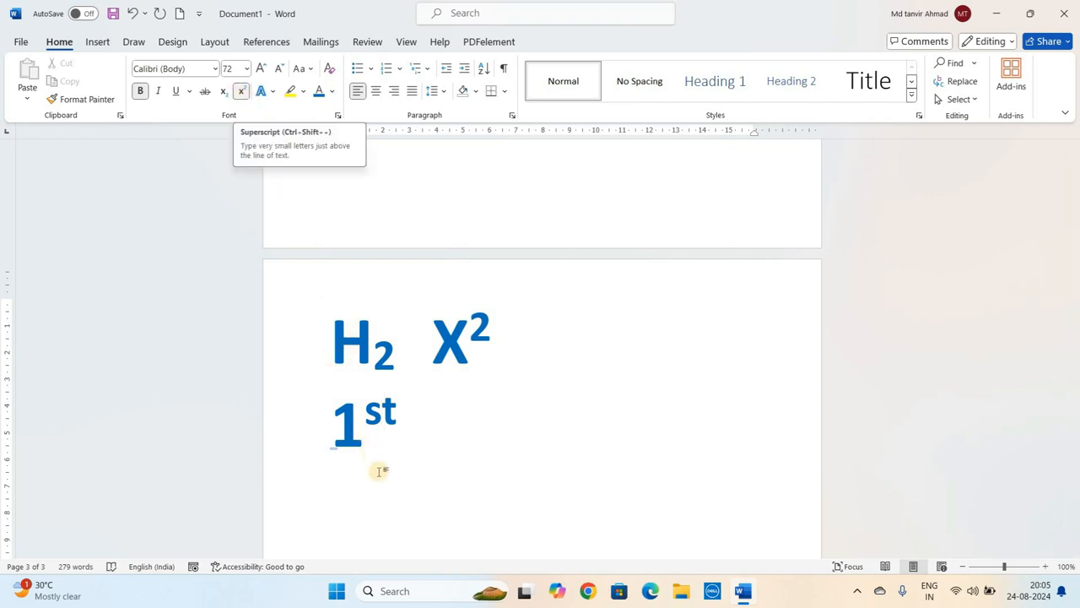
left_click(406, 422)
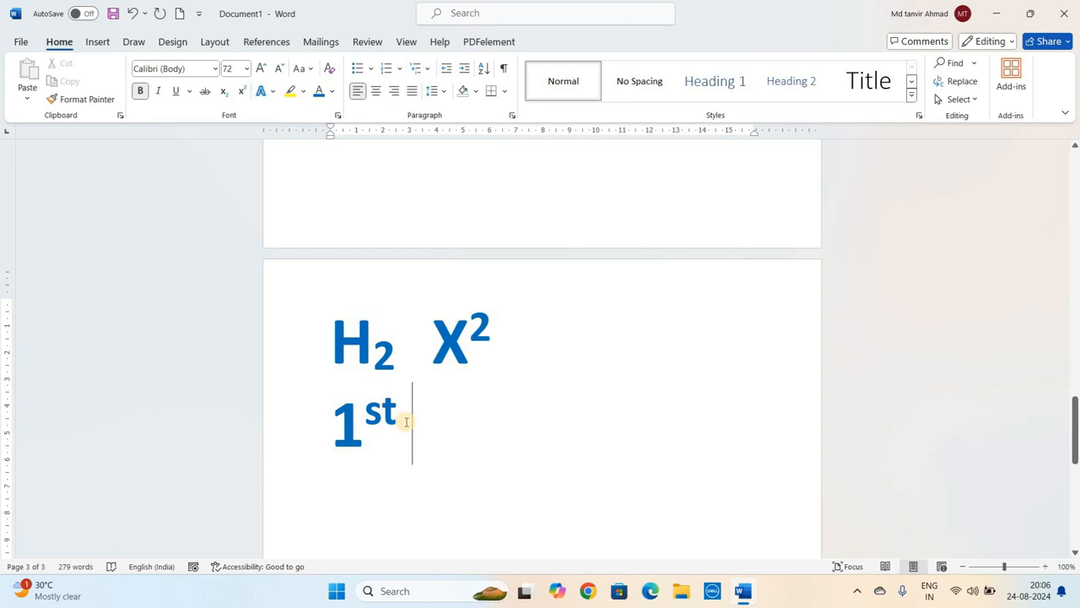
type("2nd")
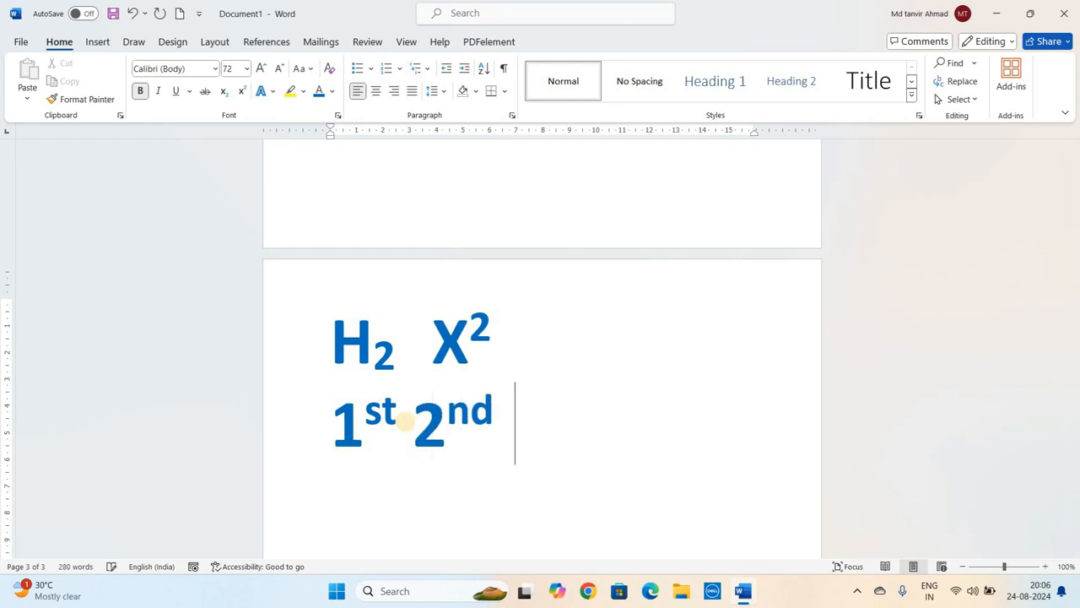
left_click(454, 420)
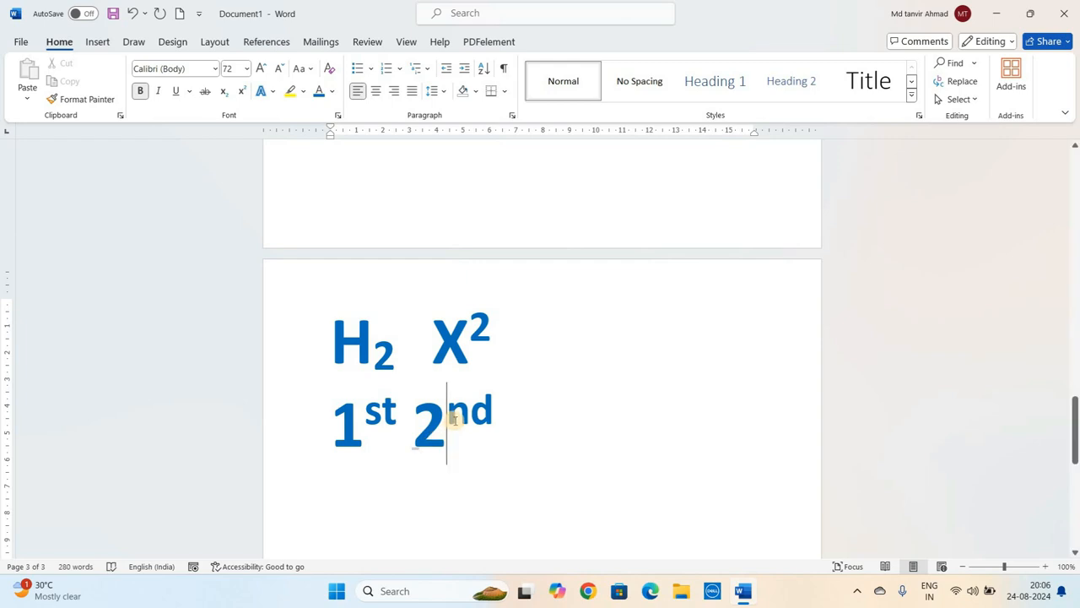
left_click_drag(452, 414, 493, 414)
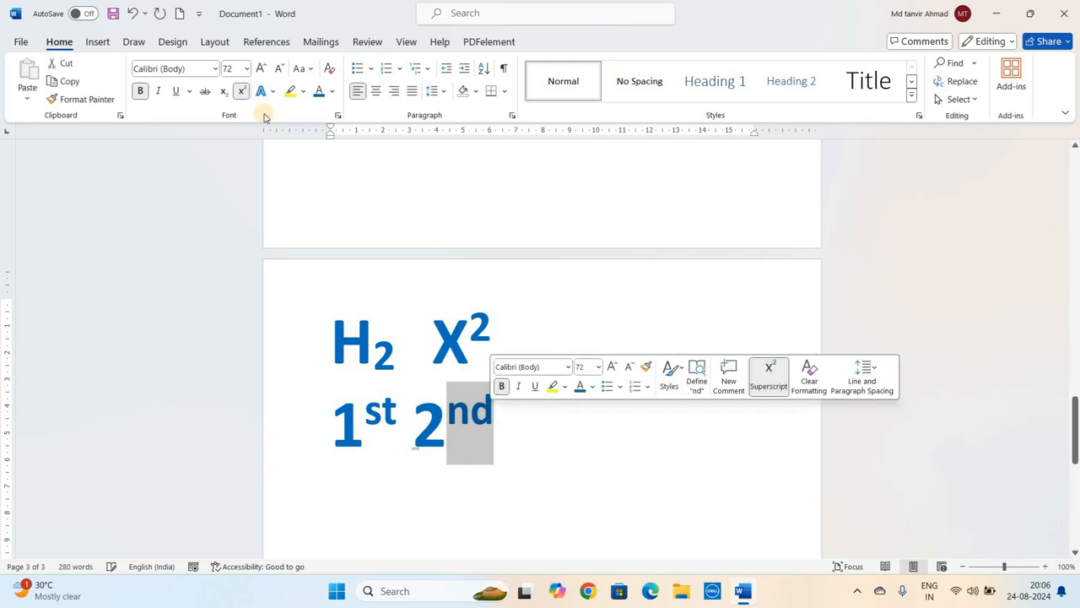
left_click(225, 92)
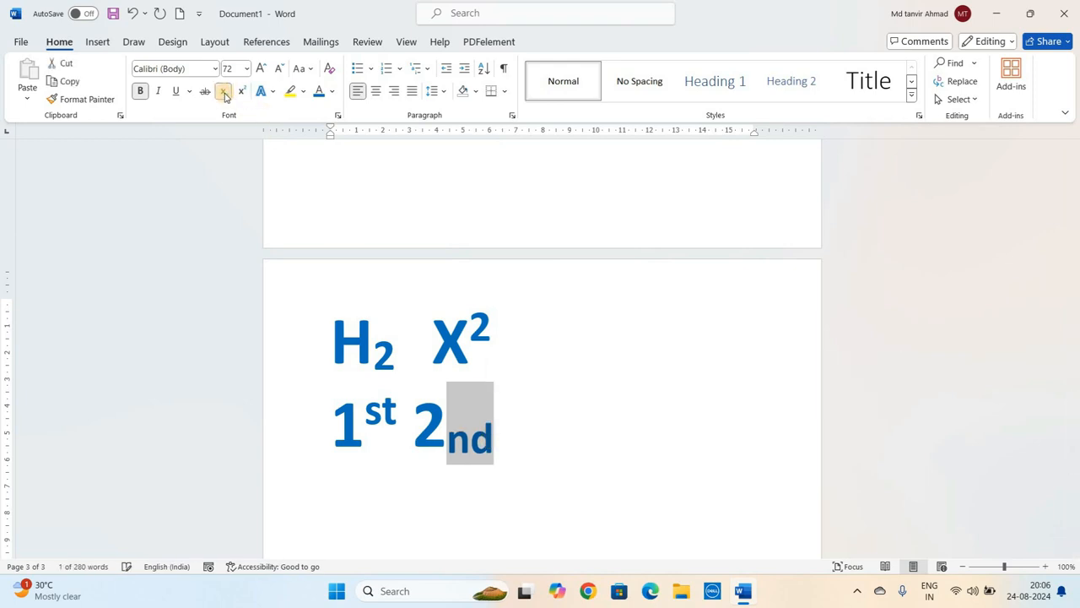
left_click(541, 388)
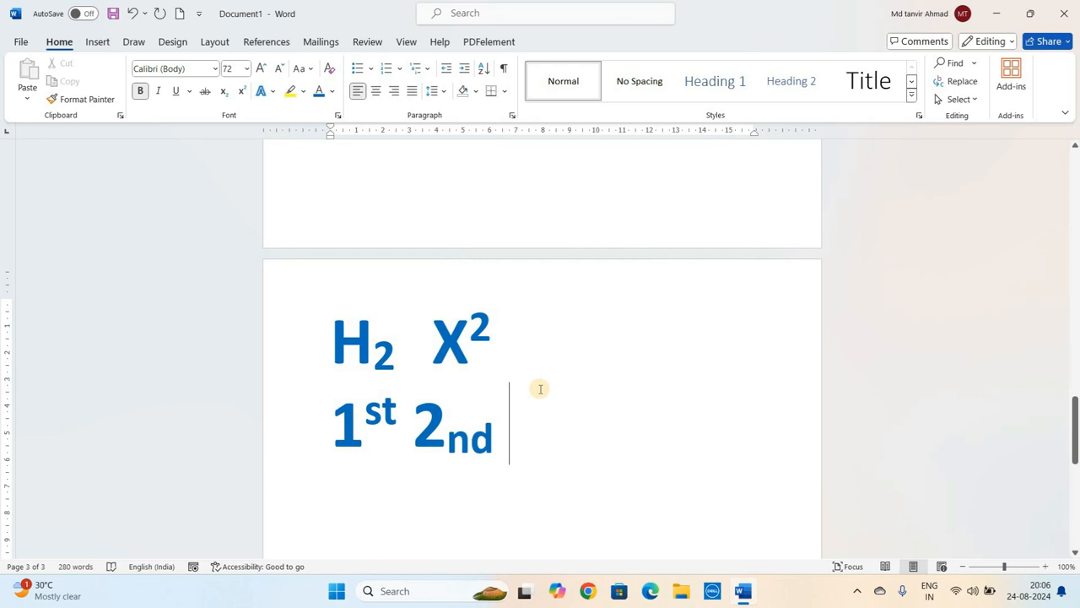
- Type 'AYUSH' on a new line and grow its font size to 140 pt
key("Return")
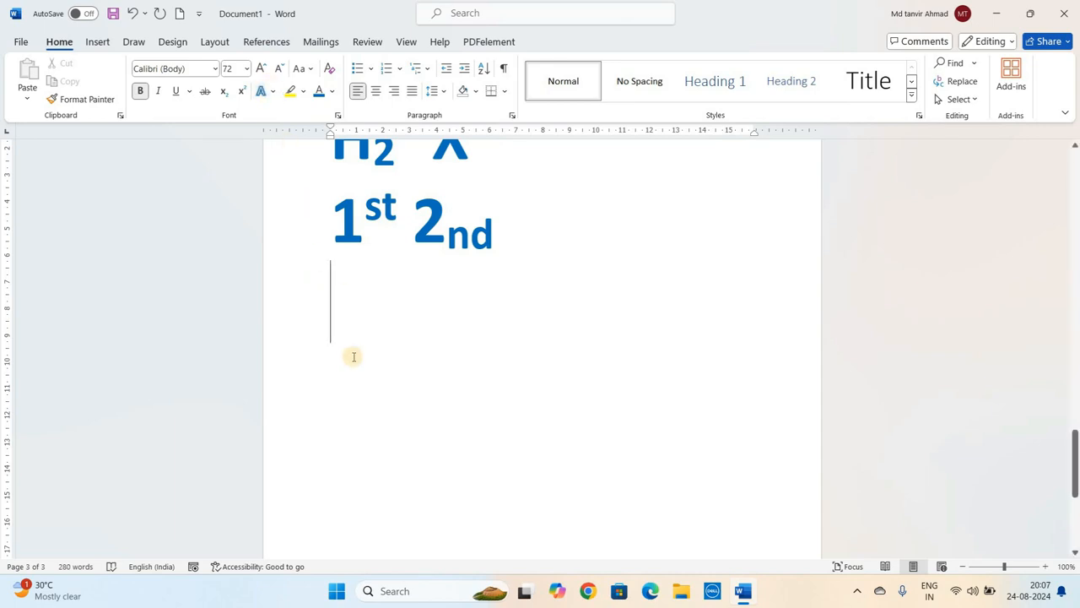
type("AYUSH")
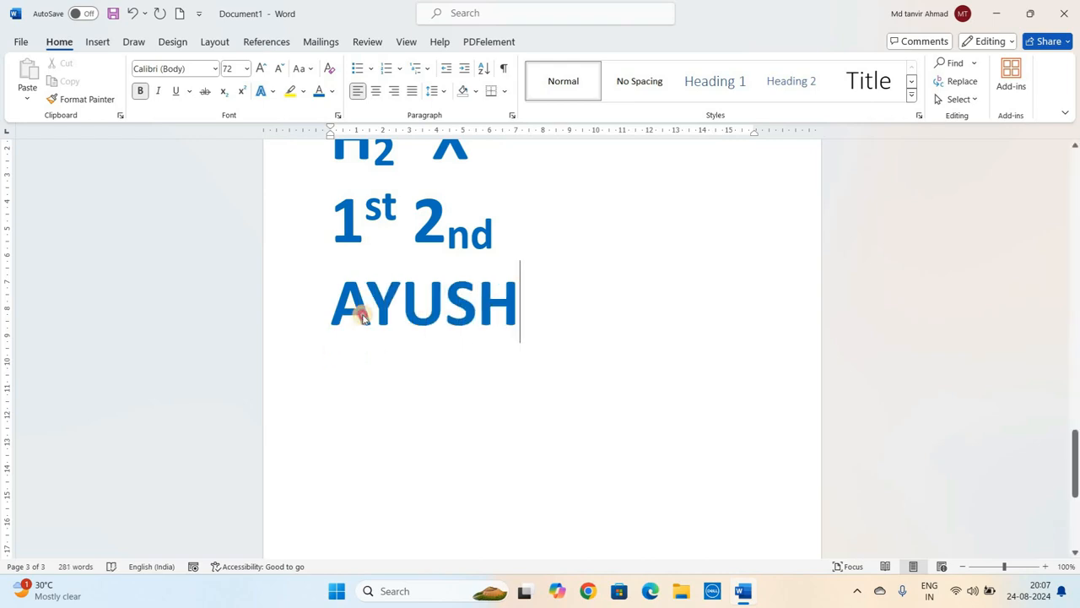
triple_click(361, 314)
left_click(261, 69)
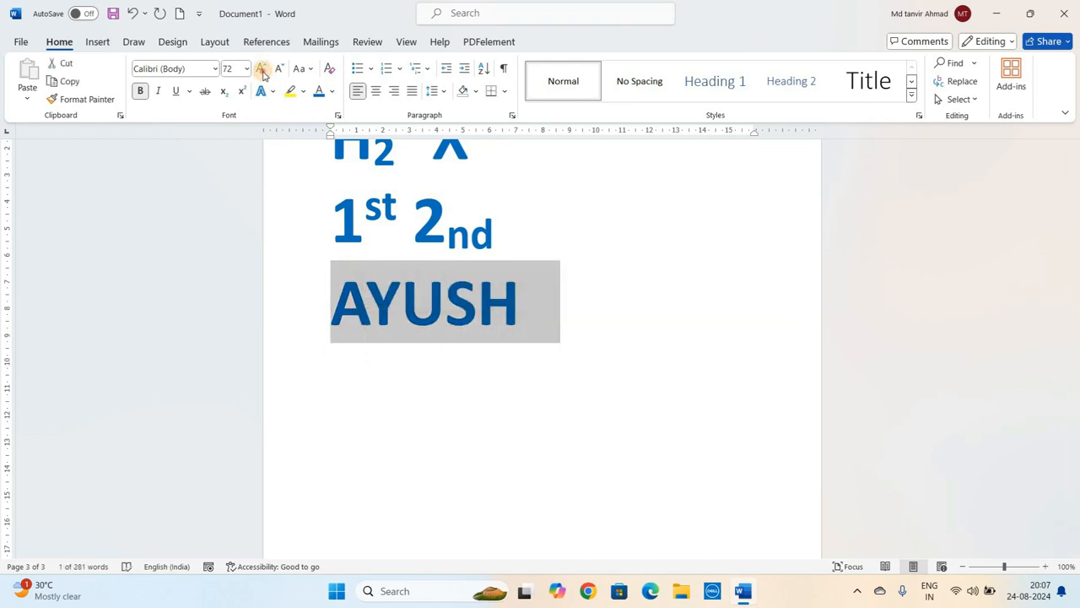
left_click(262, 68)
left_click(261, 69)
left_click(262, 69)
left_click(262, 68)
left_click(262, 68)
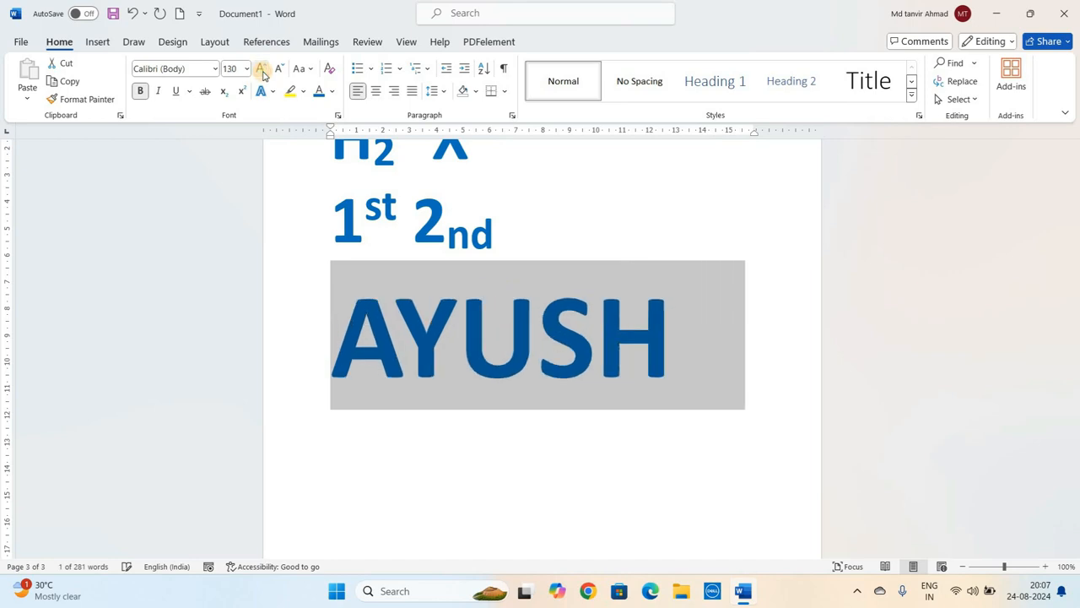
left_click(261, 68)
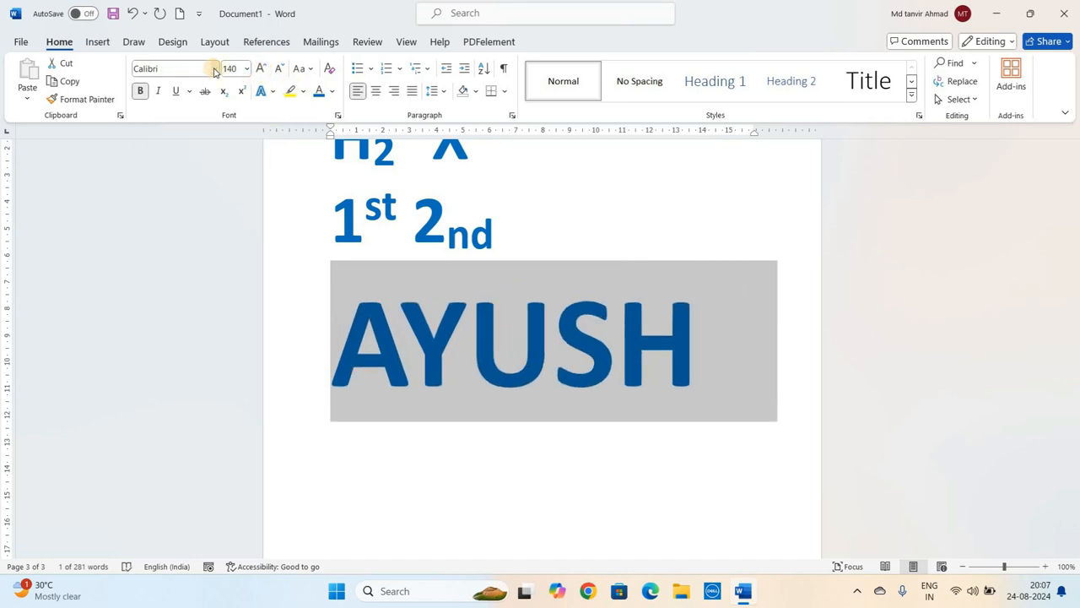
- Change the font of 'AYUSH' to Eras Bold ITC and shrink it to 120 pt
left_click(214, 70)
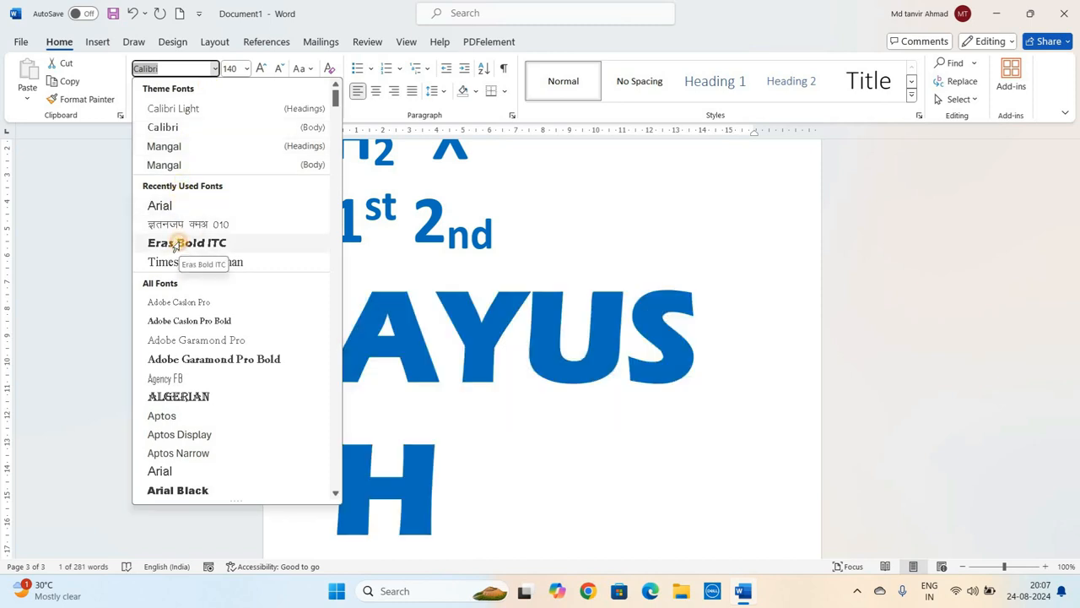
left_click(176, 243)
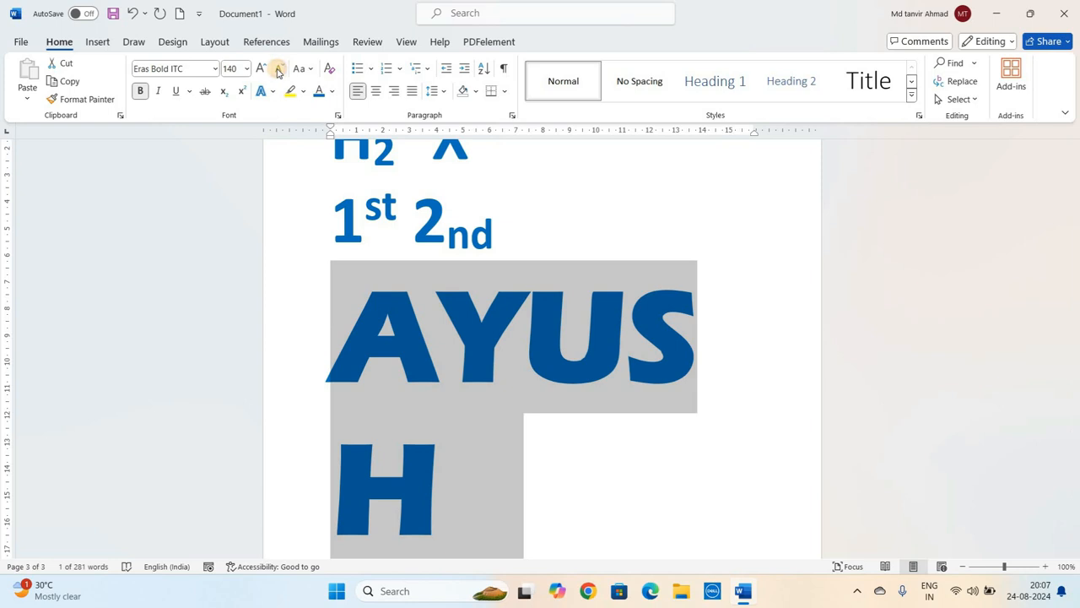
left_click(279, 69)
left_click(278, 70)
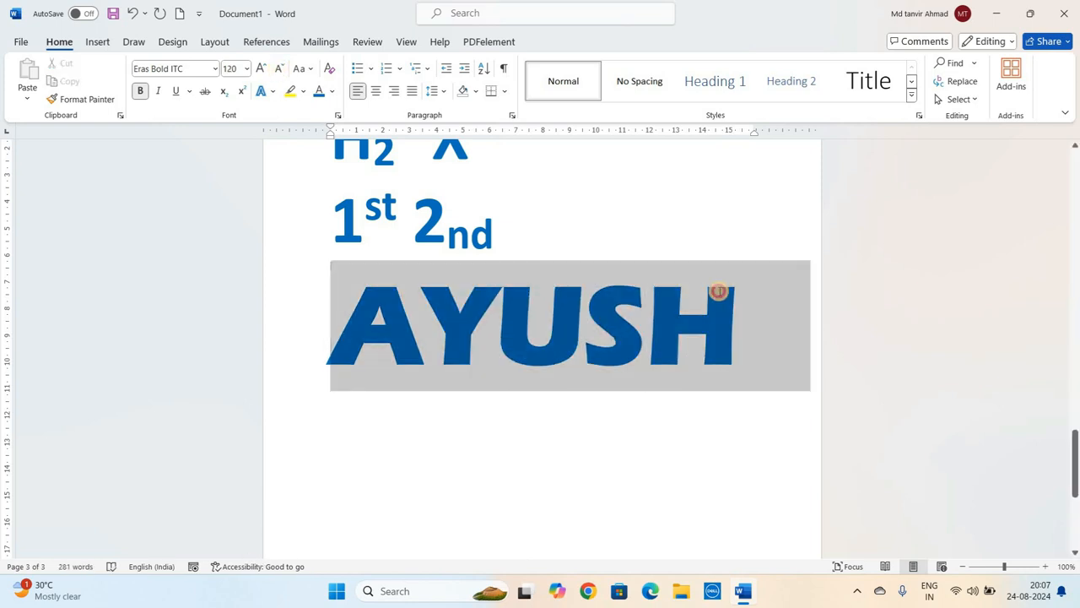
left_click(709, 292)
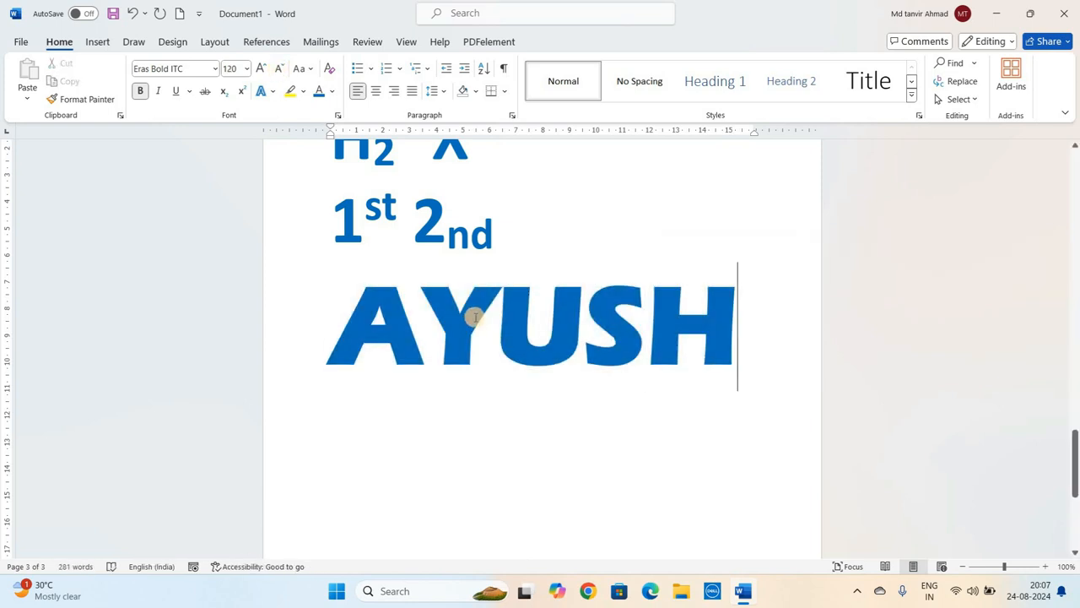
- Apply the white-fill, blue-outline, blue-glow text effect to 'AYUSH'
triple_click(475, 316)
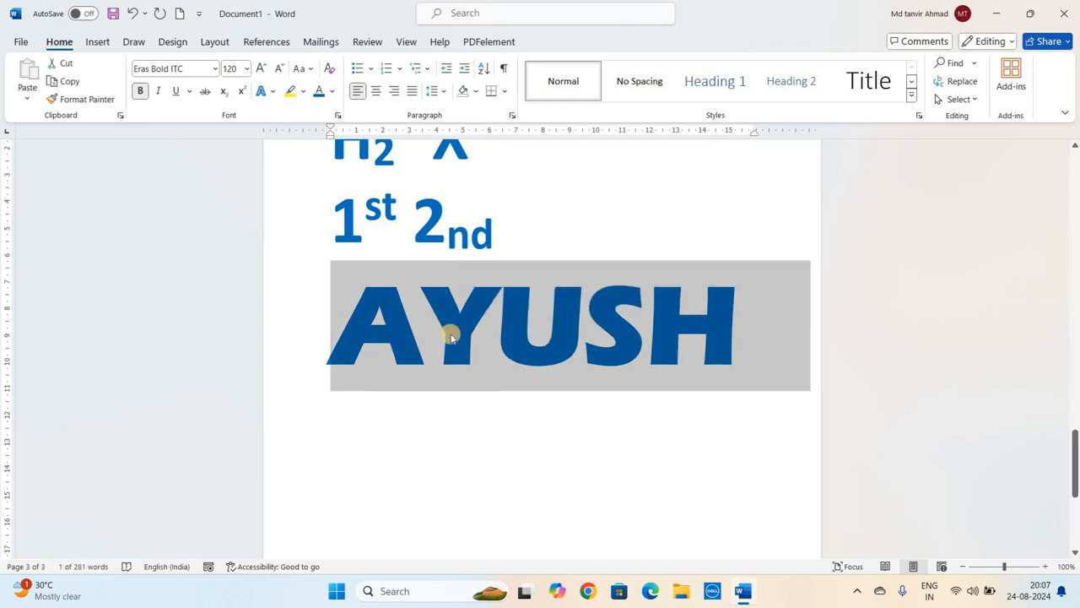
left_click(273, 93)
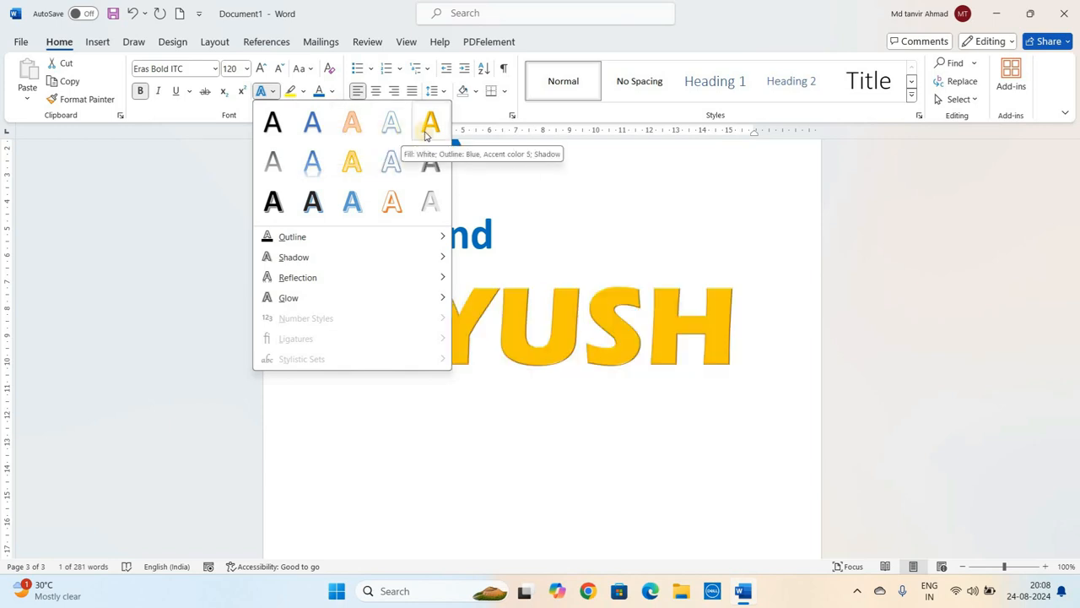
left_click(391, 165)
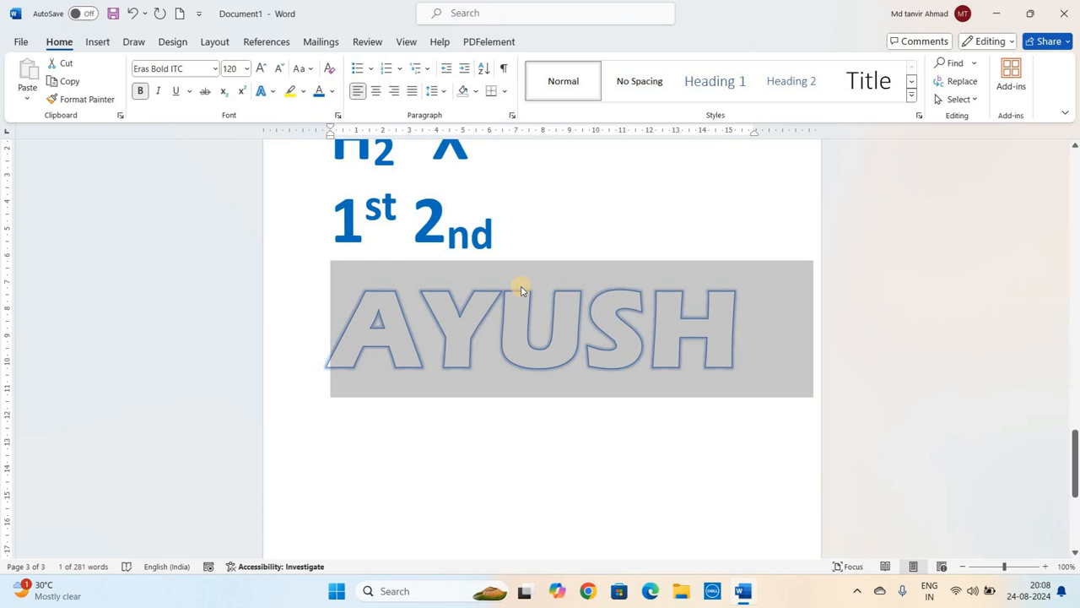
left_click(522, 290)
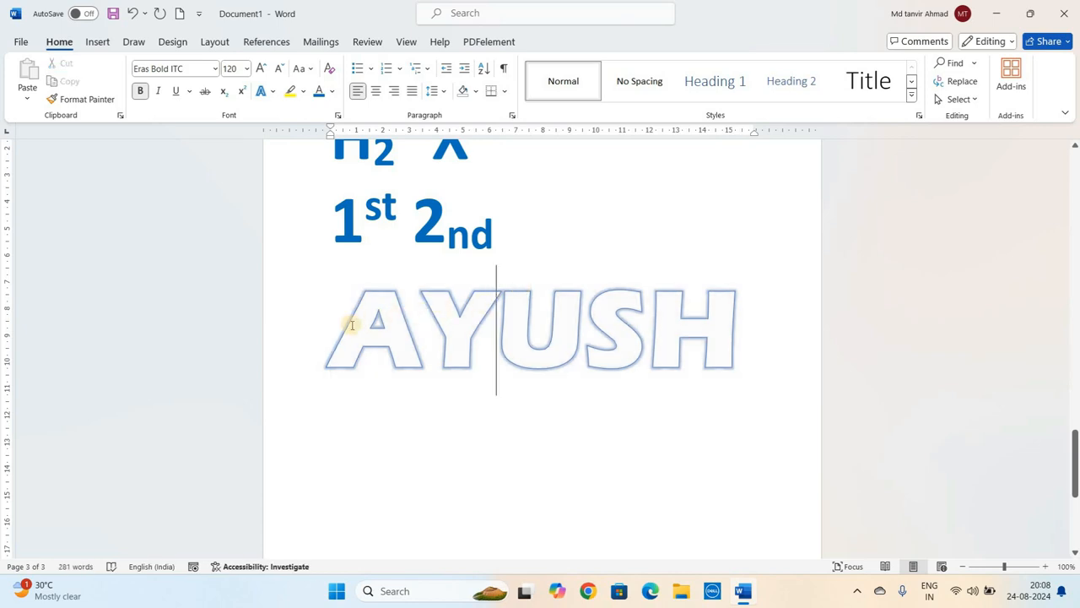
double_click(476, 314)
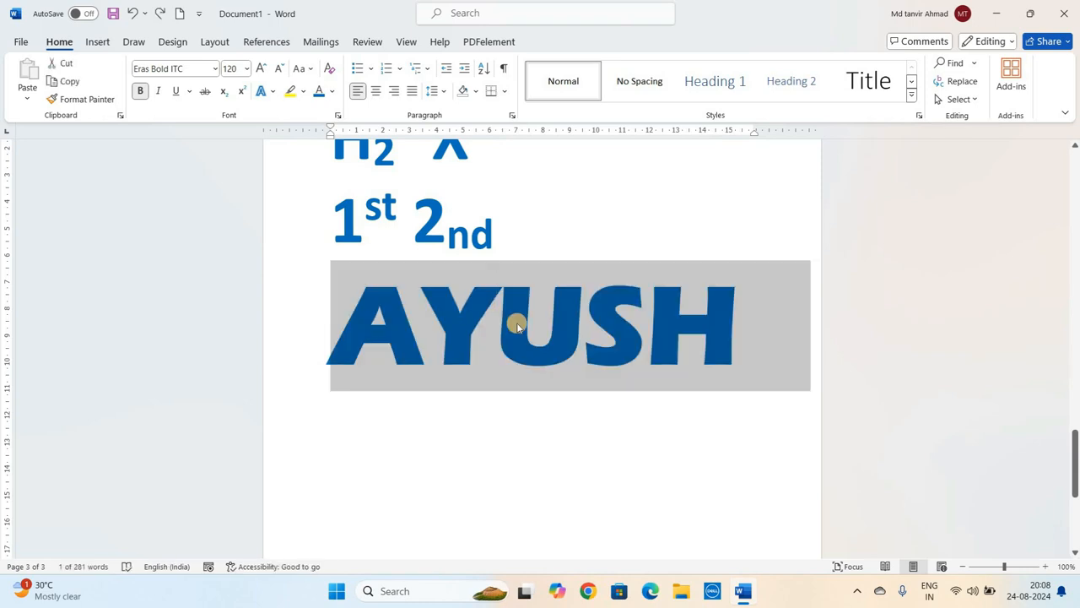
left_click(273, 92)
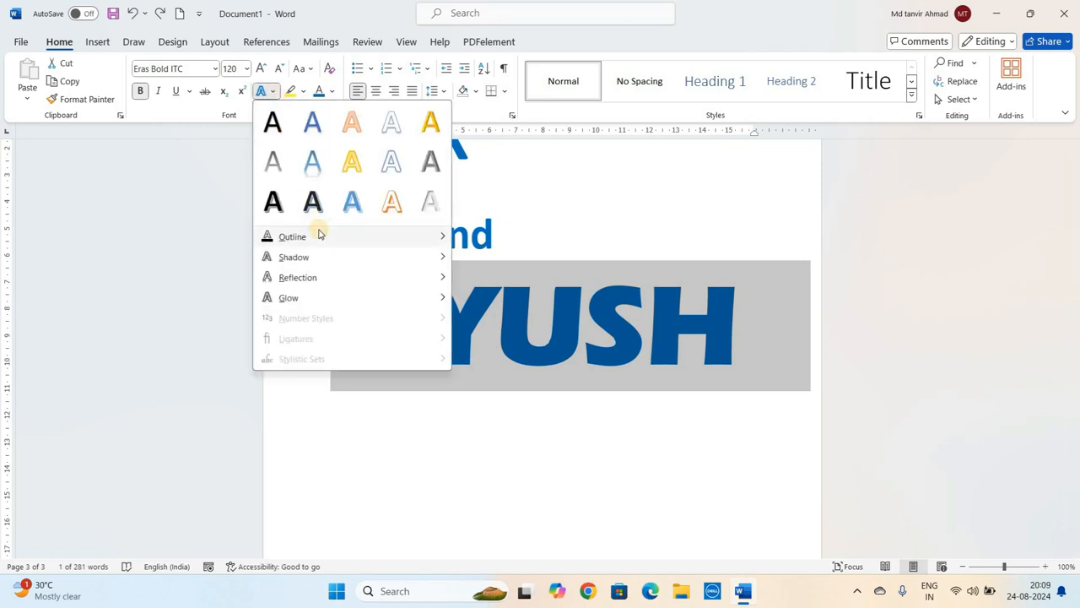
mouse_move(319, 234)
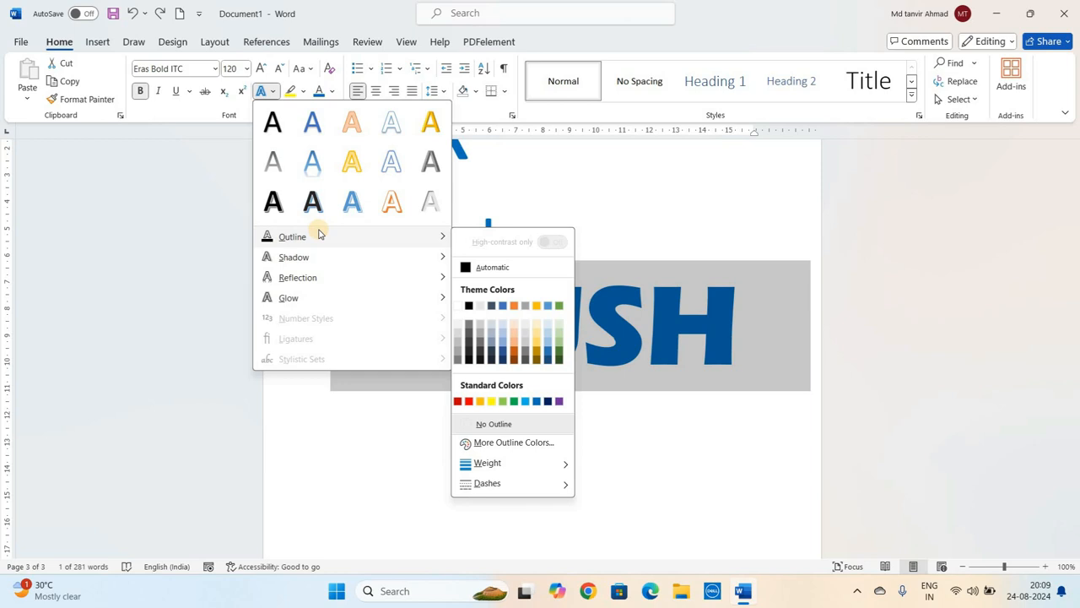
left_click(664, 364)
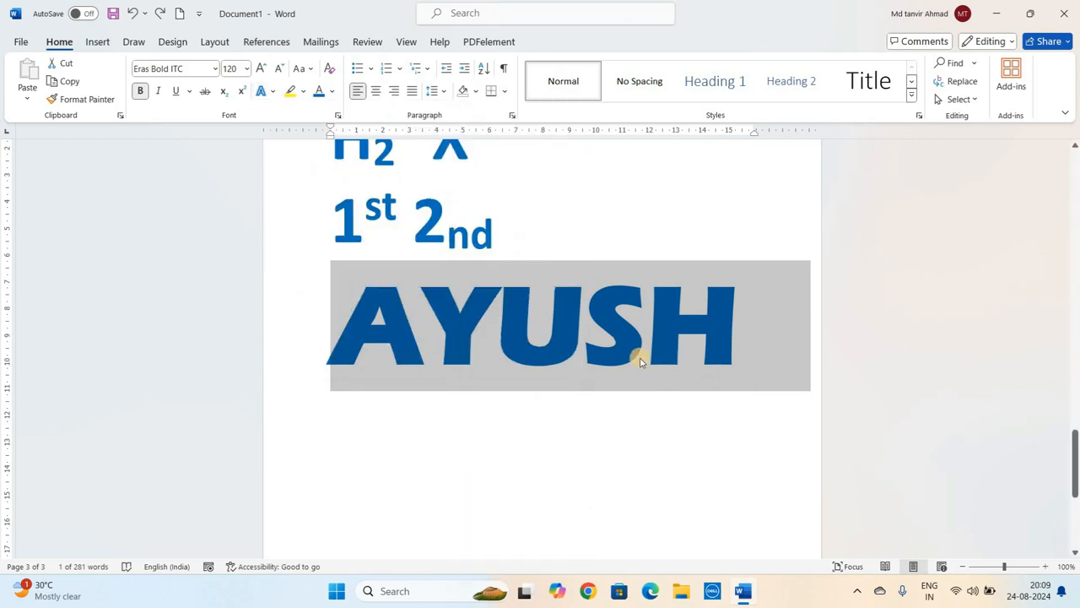
left_click(642, 361)
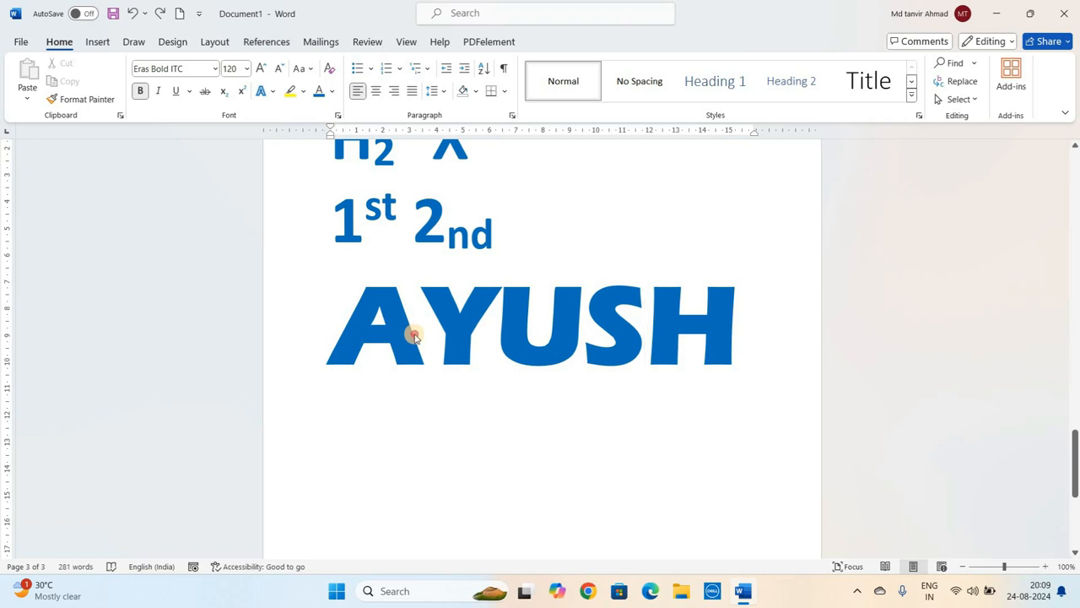
- Give 'AYUSH' a red text outline
triple_click(414, 336)
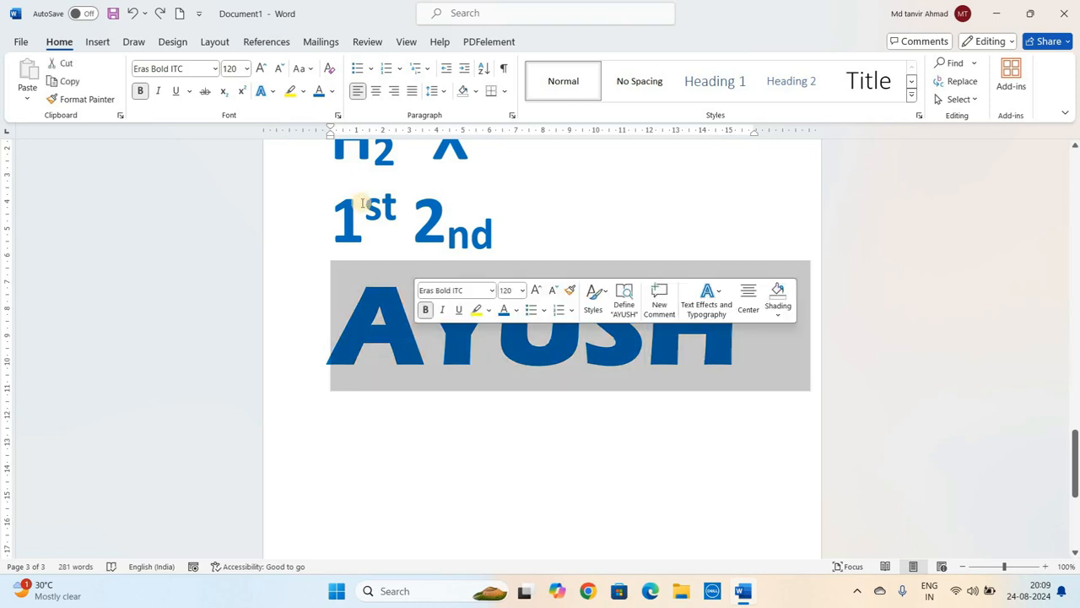
left_click(274, 95)
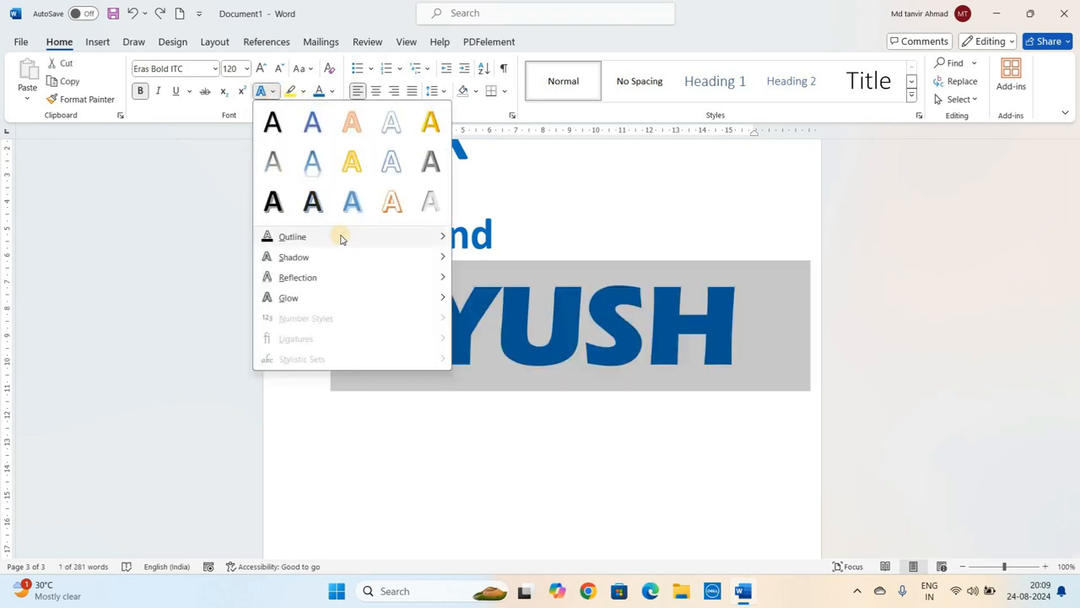
mouse_move(422, 237)
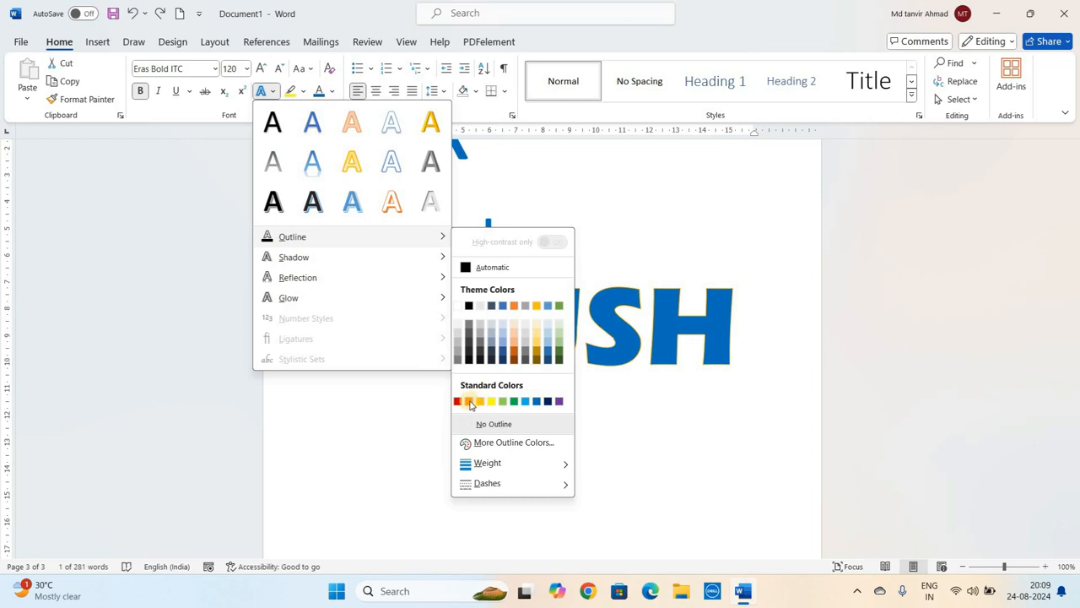
left_click(470, 402)
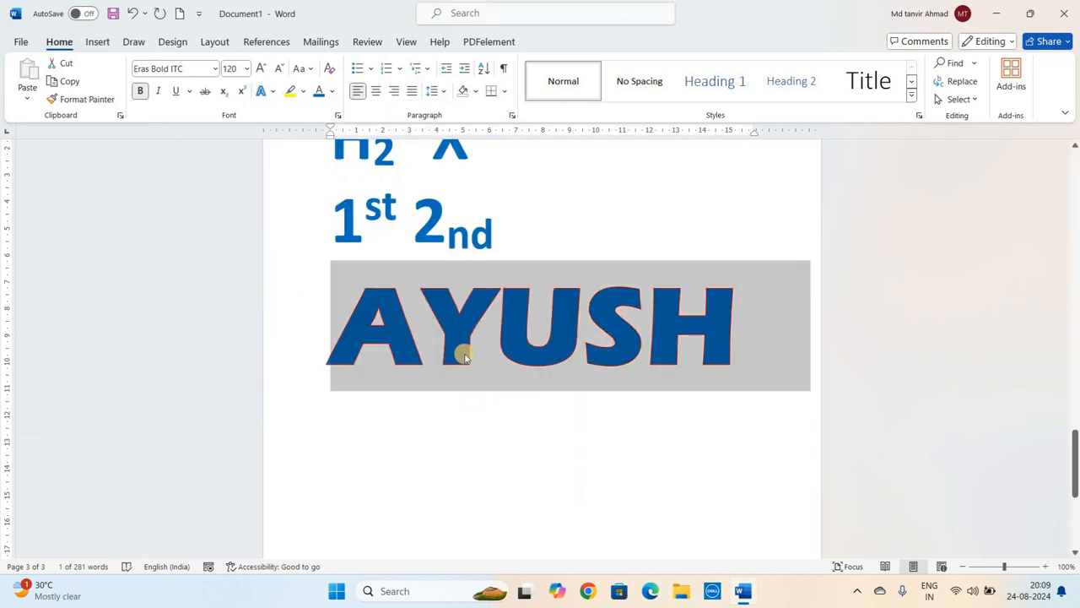
left_click(417, 322)
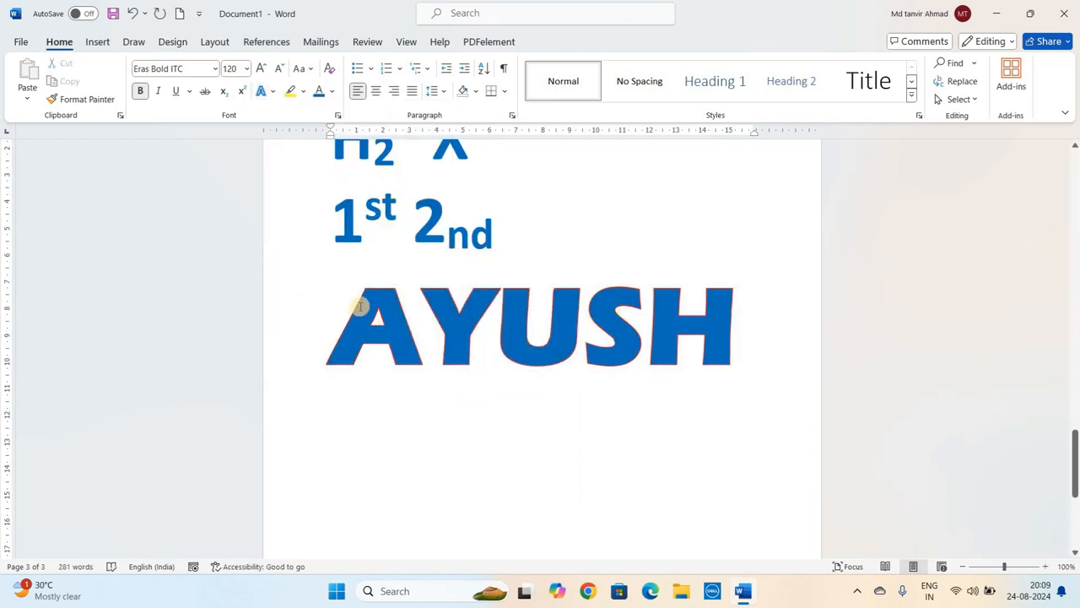
- Set the outline weight of 'AYUSH' to 3 pt
triple_click(415, 330)
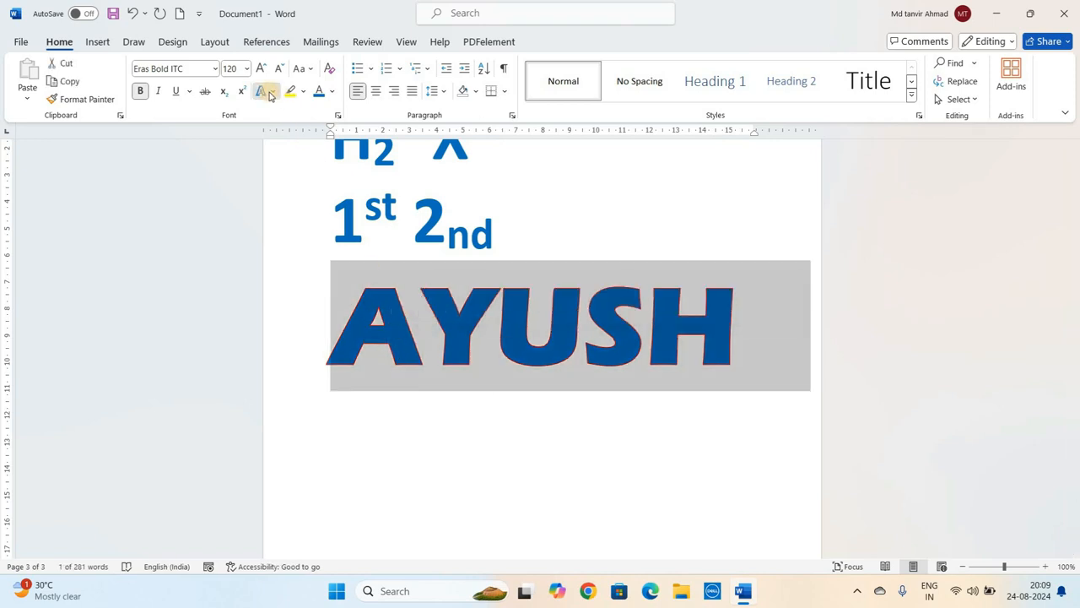
left_click(269, 95)
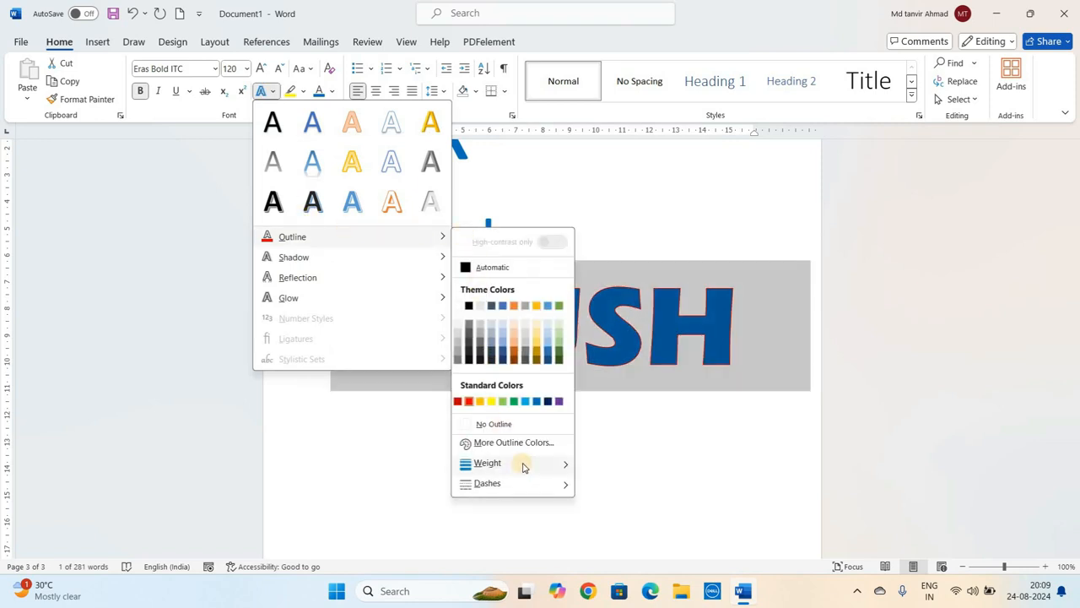
mouse_move(523, 463)
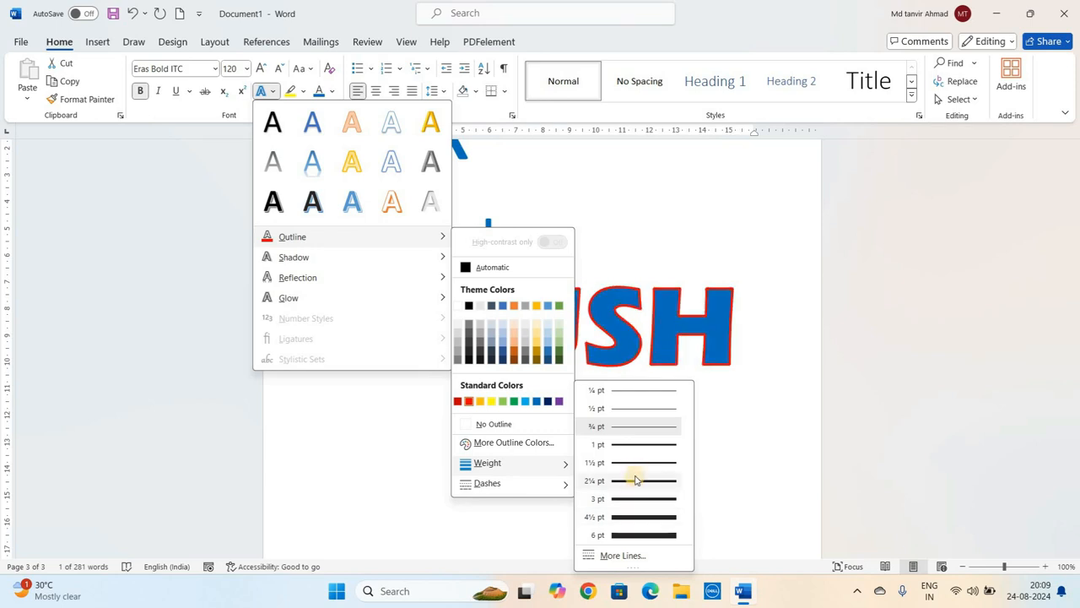
left_click(635, 492)
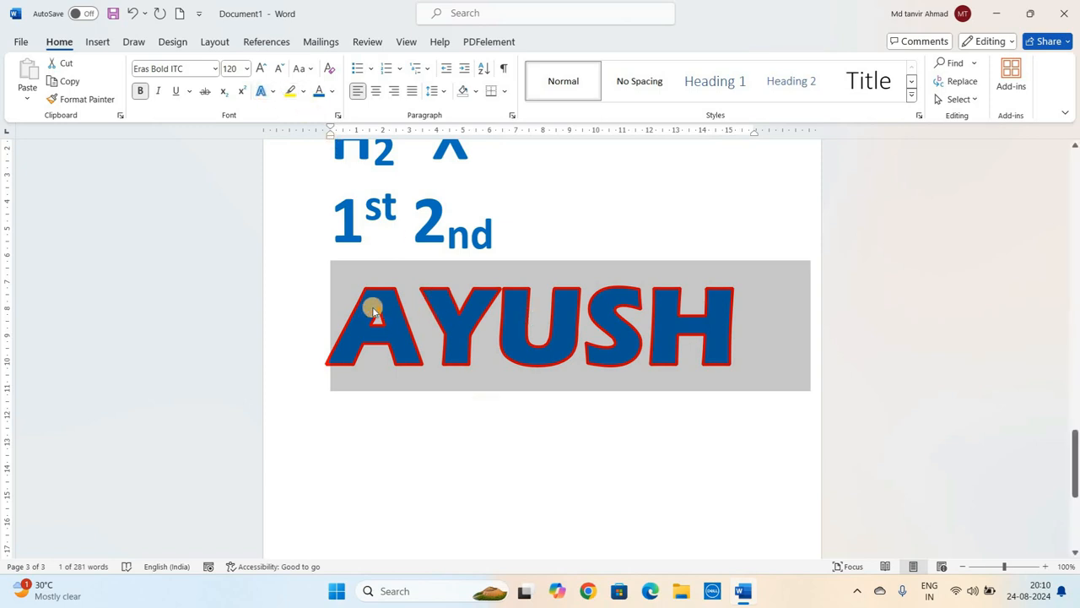
left_click(416, 313)
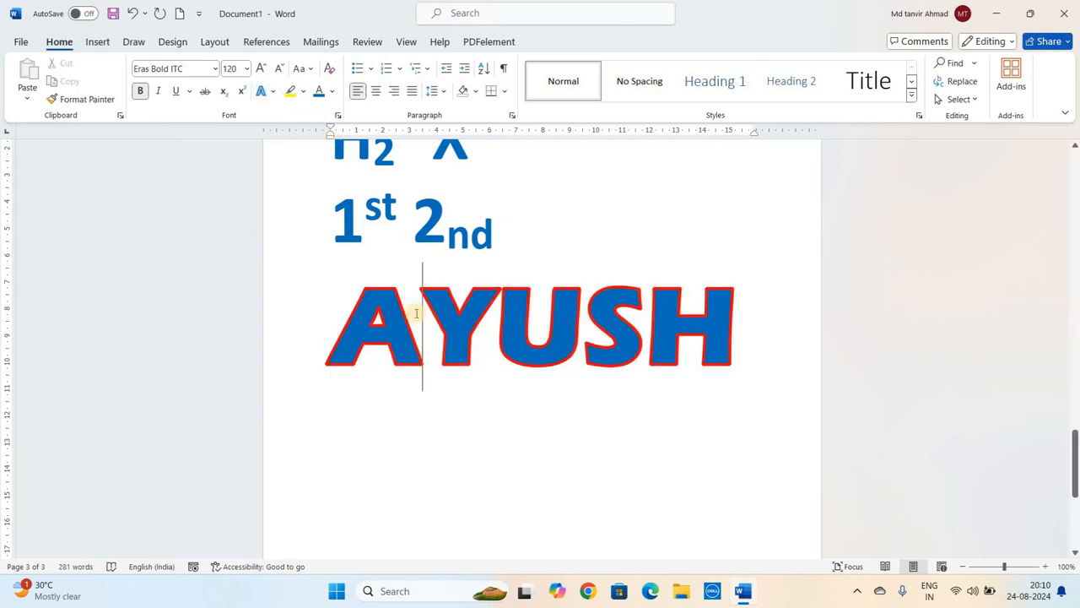
- Change the outline of 'AYUSH' to a dotted dash style
triple_click(416, 317)
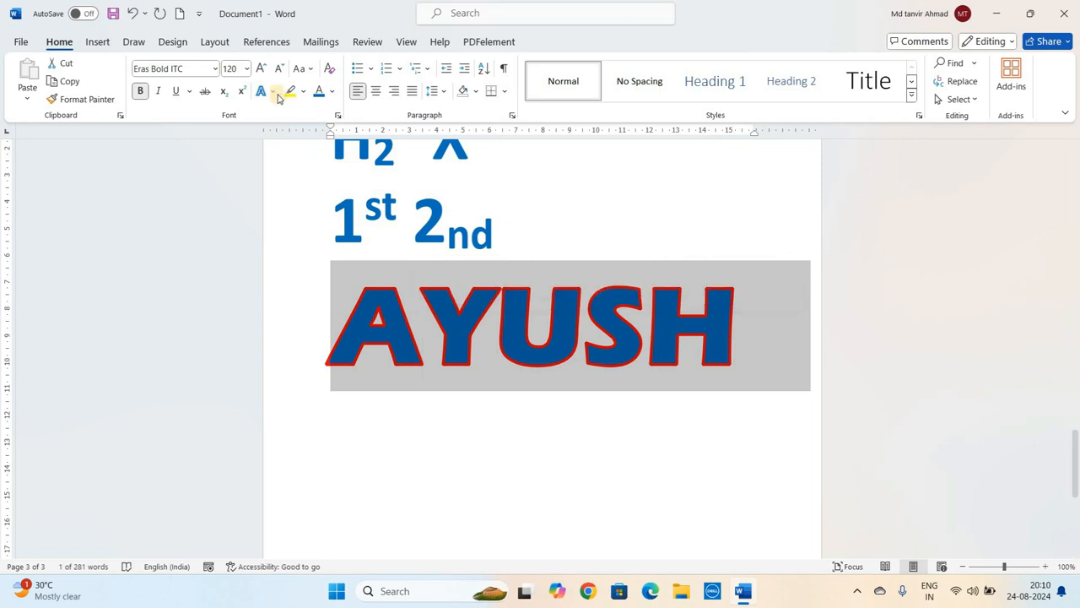
left_click(265, 91)
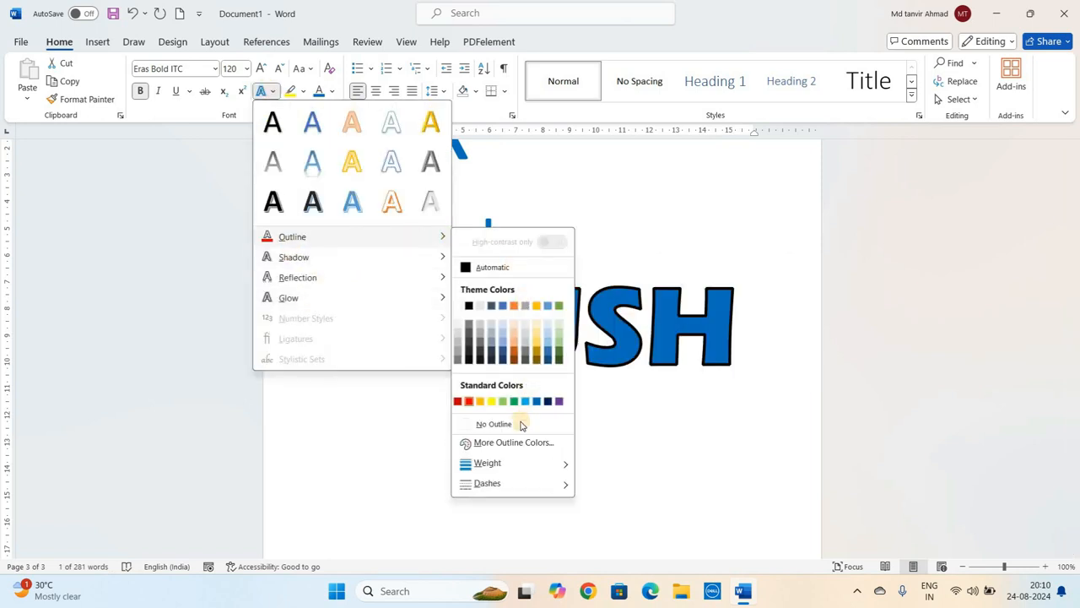
mouse_move(518, 487)
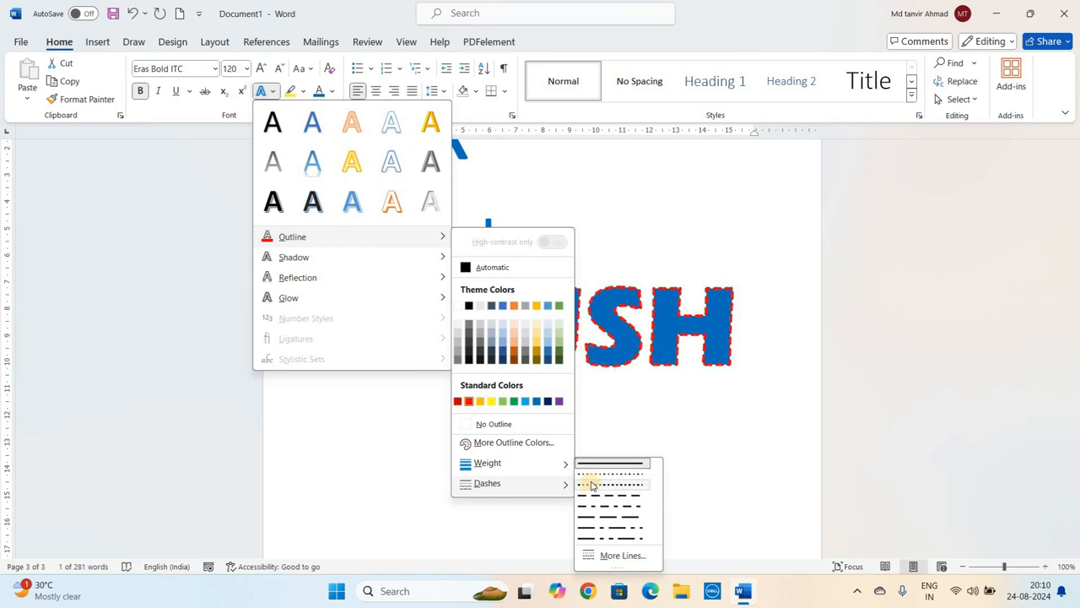
left_click(592, 486)
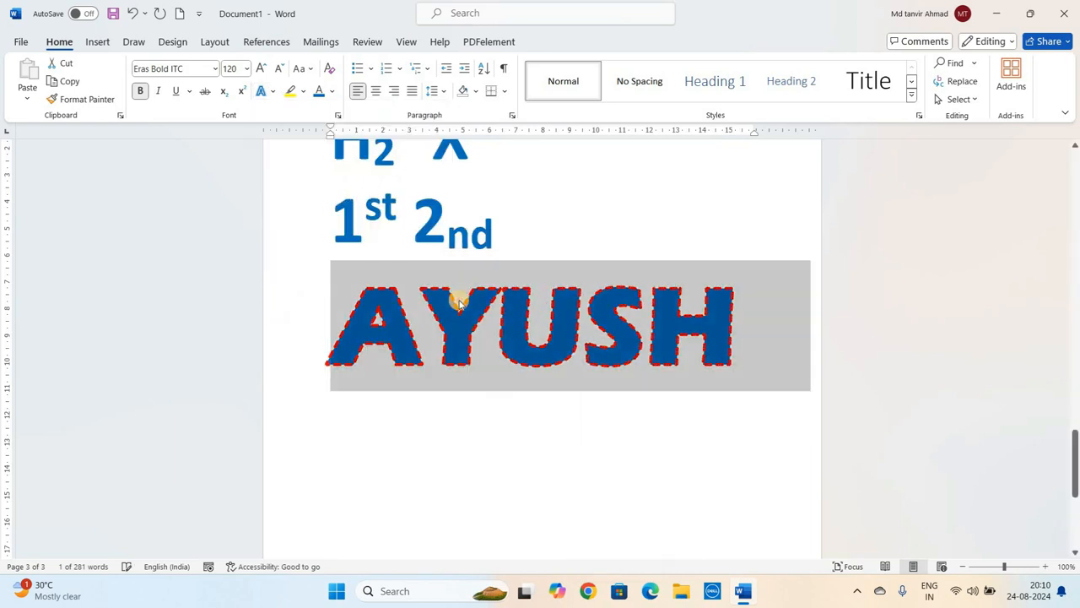
left_click(459, 304)
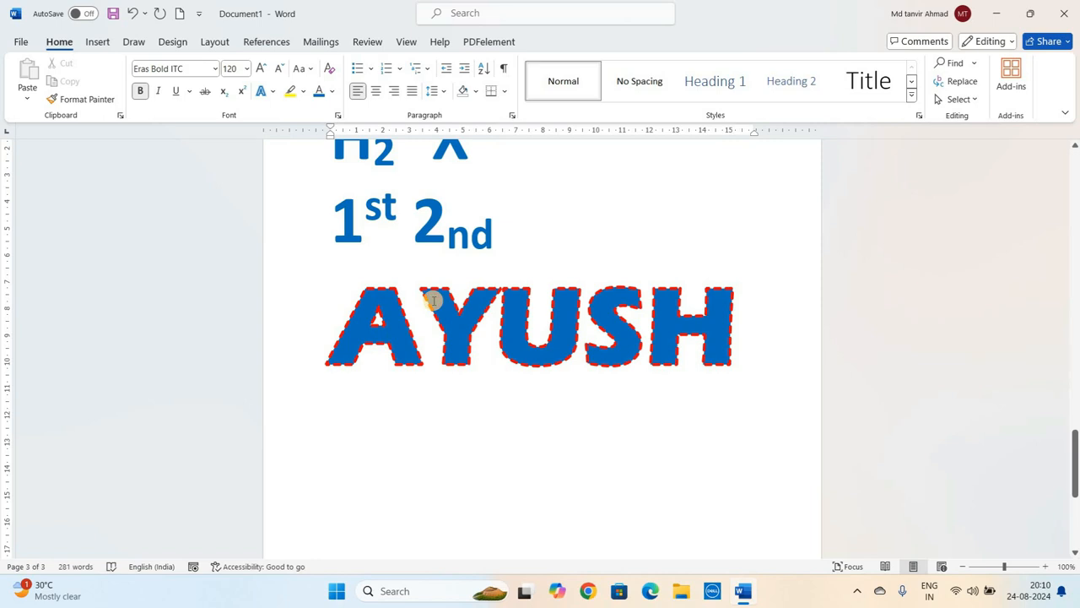
left_click(433, 300)
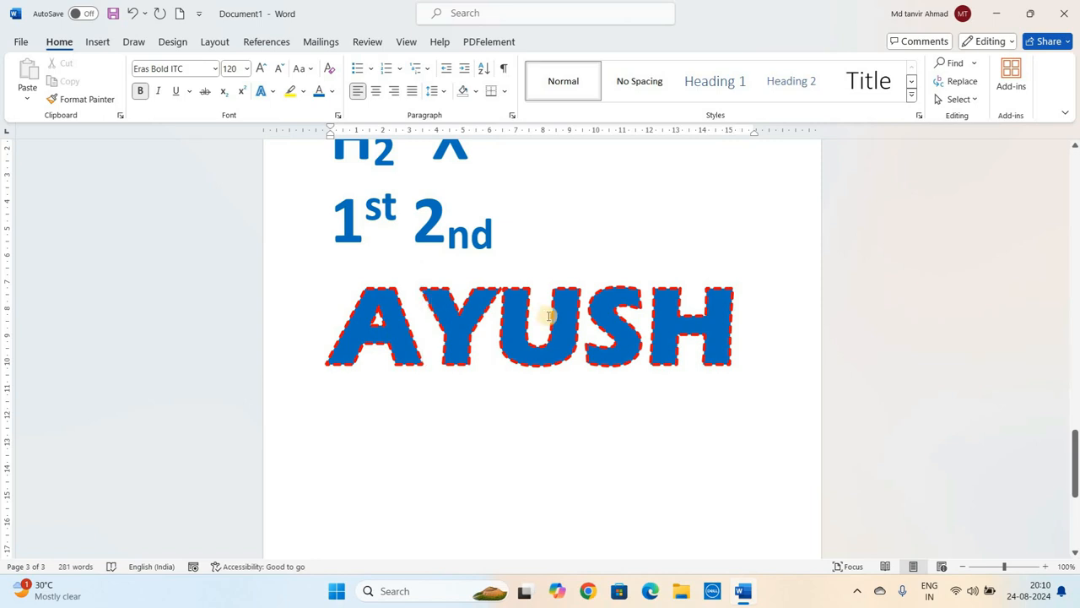
- Set the font color of 'AYUSH' to the light gray background theme color
triple_click(429, 317)
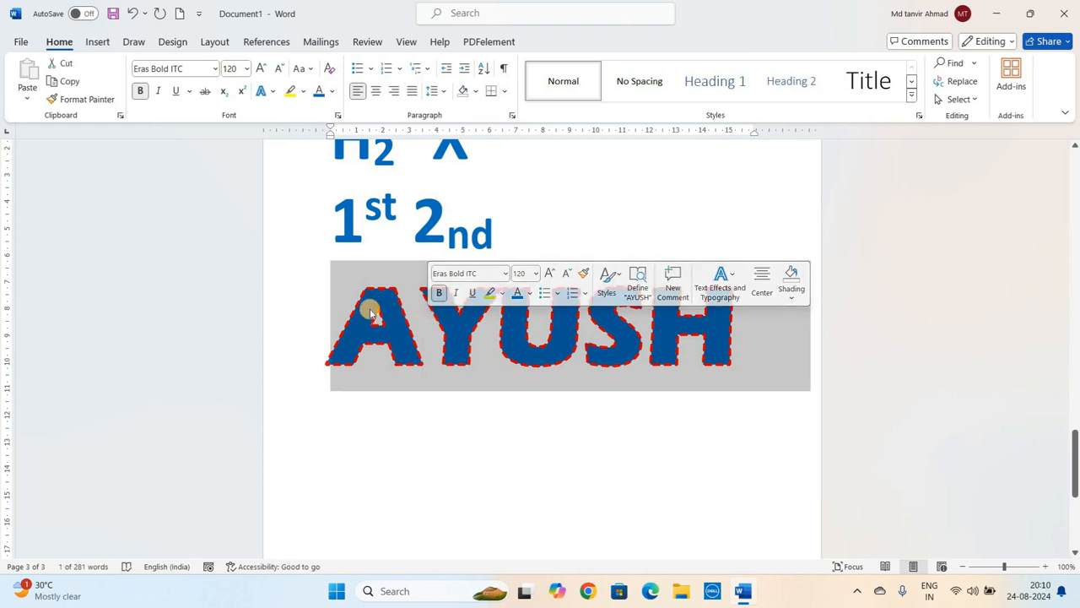
left_click(331, 92)
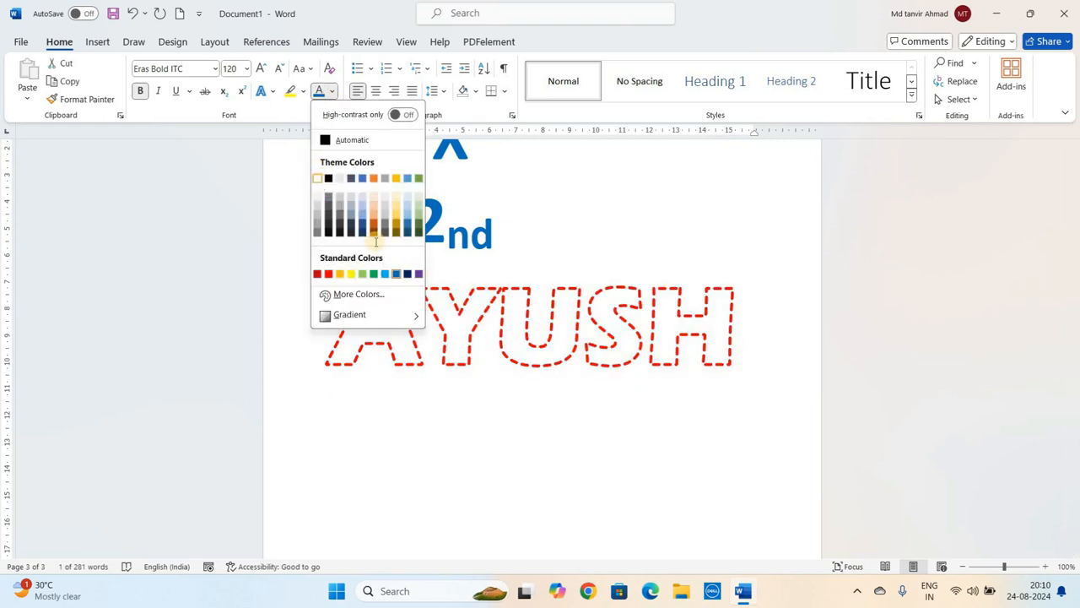
left_click(339, 177)
left_click(375, 319)
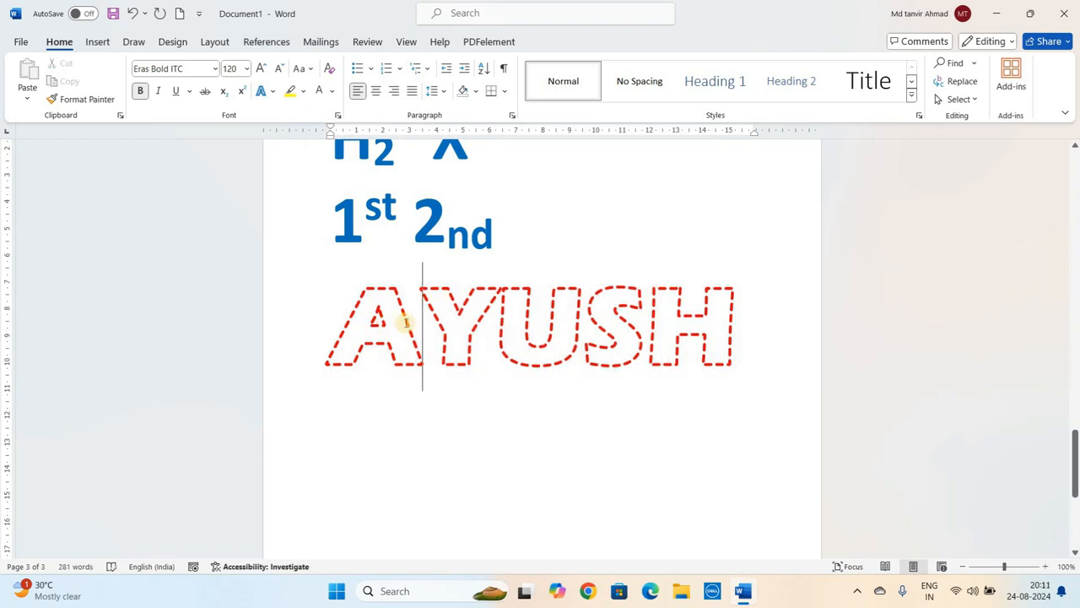
- Remove the text outline from 'AYUSH'
triple_click(405, 324)
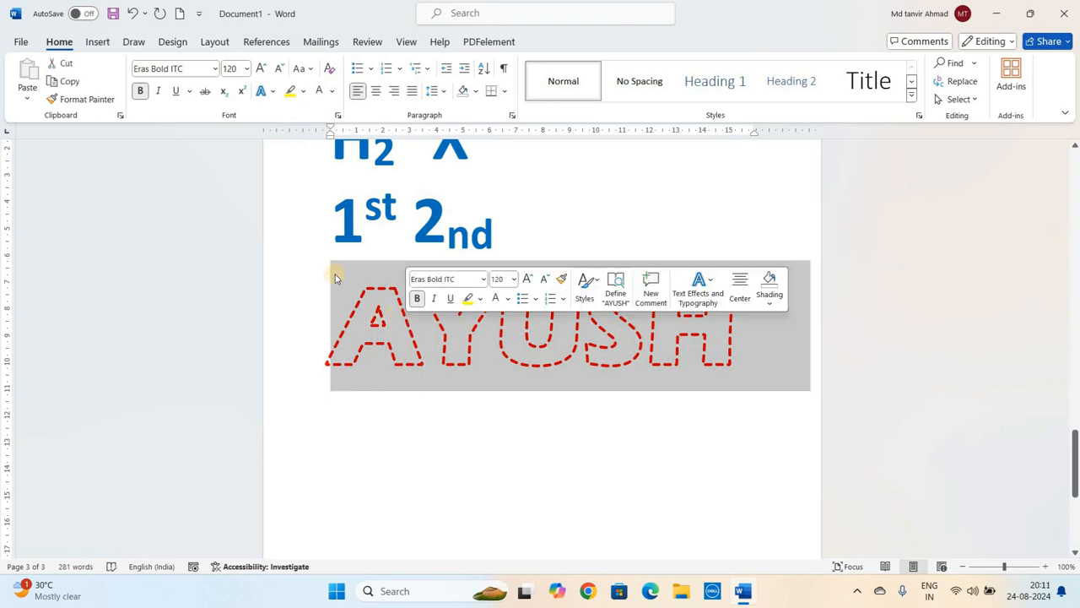
left_click(262, 91)
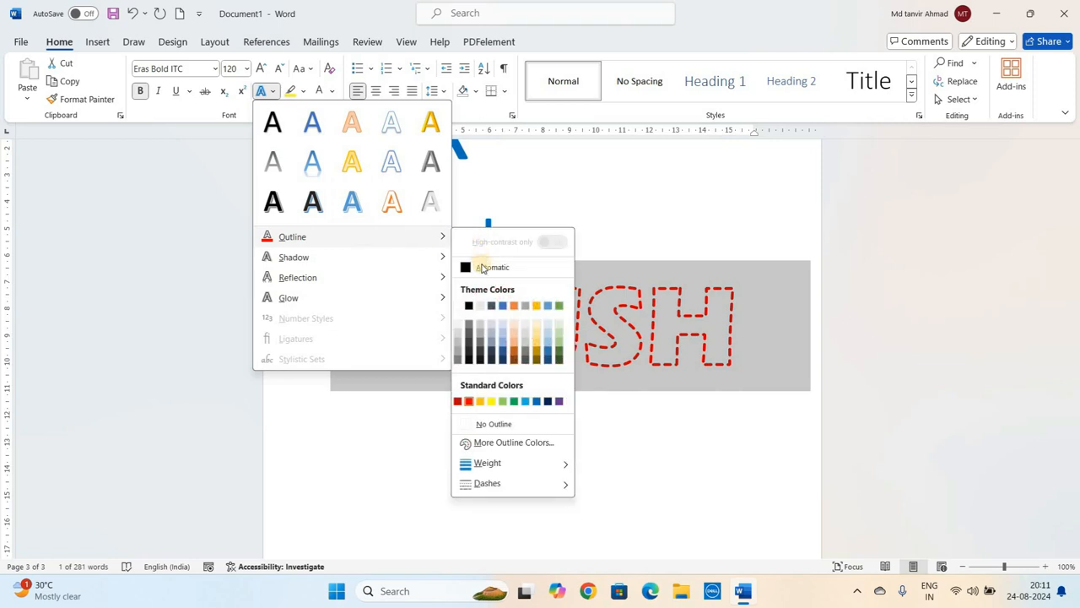
left_click(492, 425)
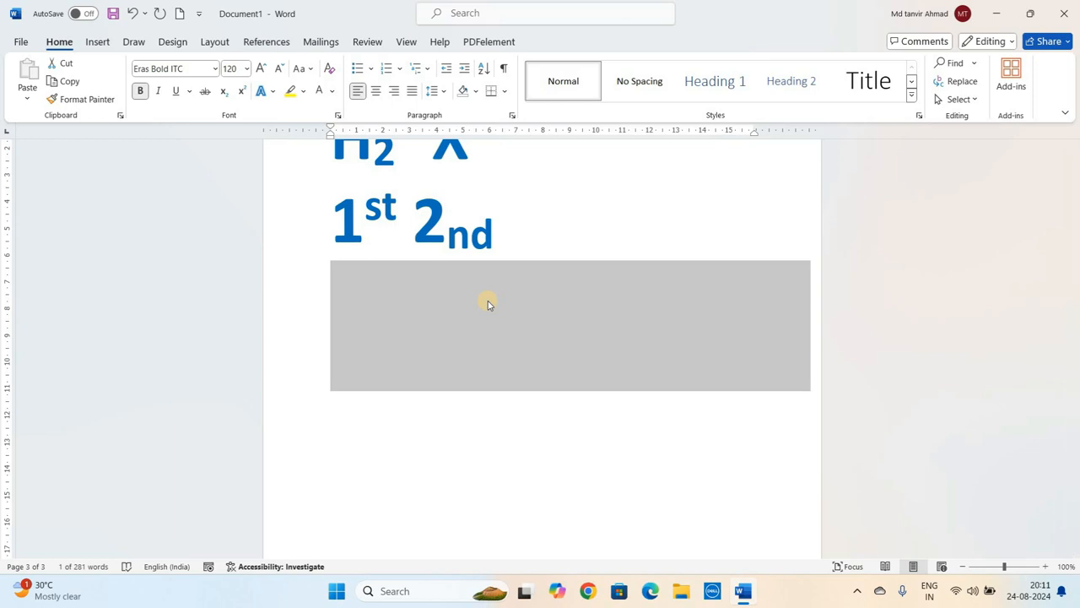
- Give 'AYUSH' a ½ pt text outline weight
left_click(268, 95)
mouse_move(374, 238)
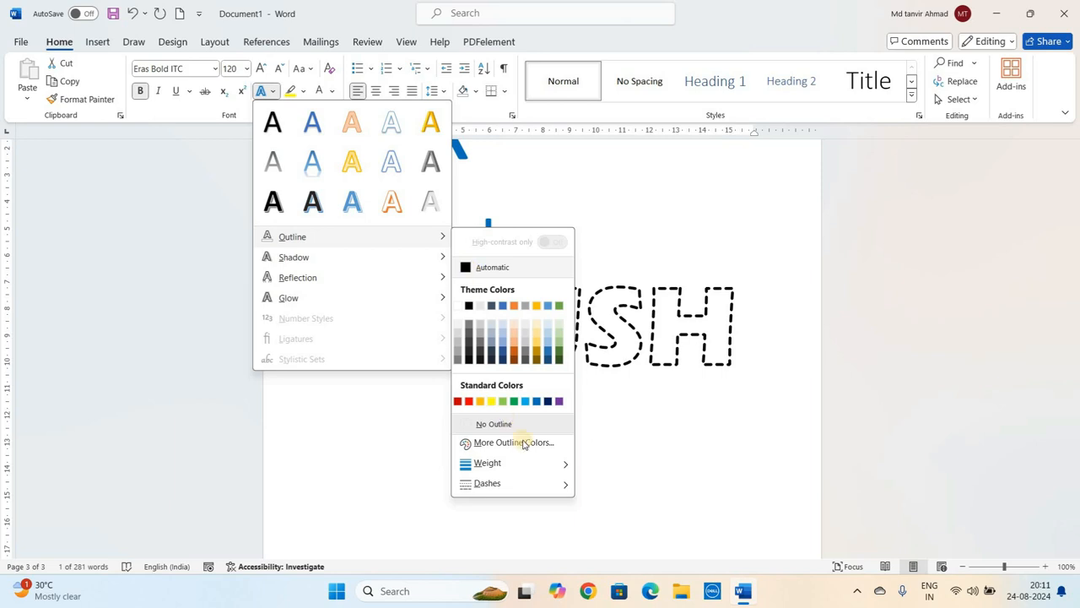
mouse_move(557, 464)
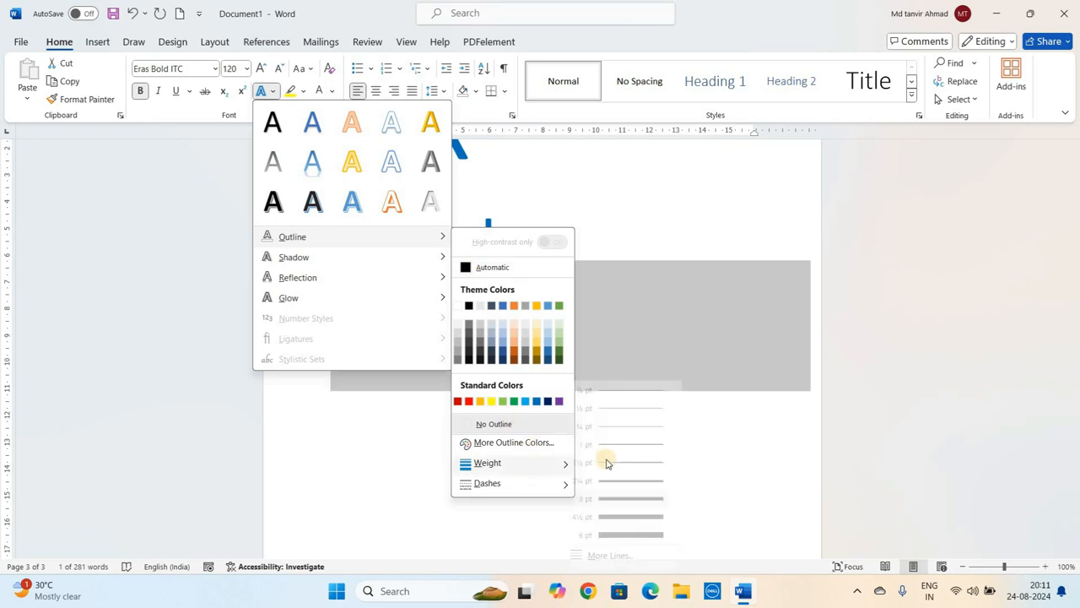
left_click(629, 410)
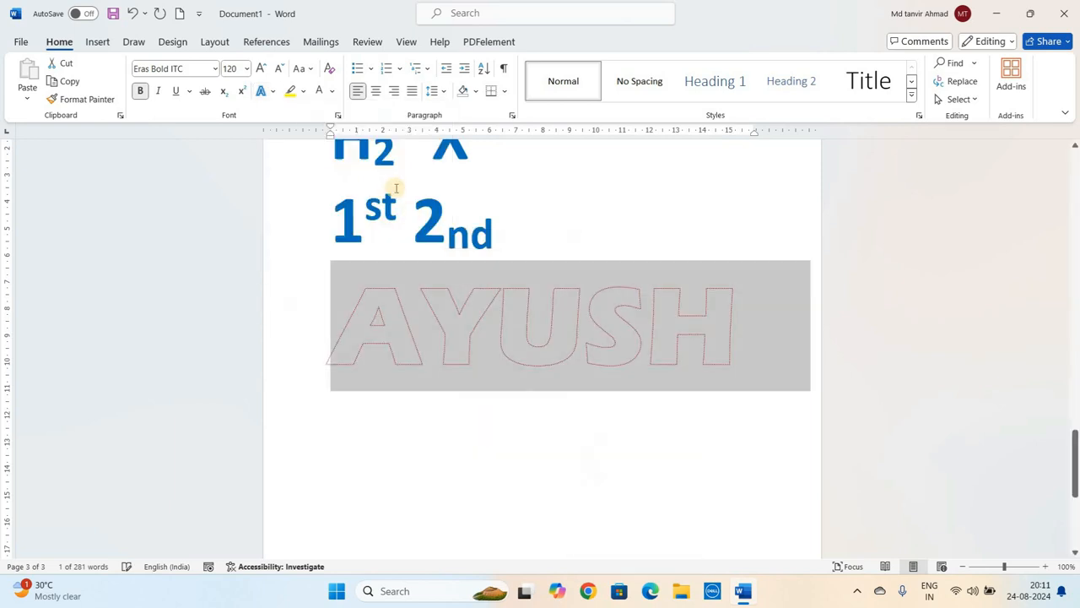
- Apply an outer shadow text effect to 'AYUSH'
left_click(267, 92)
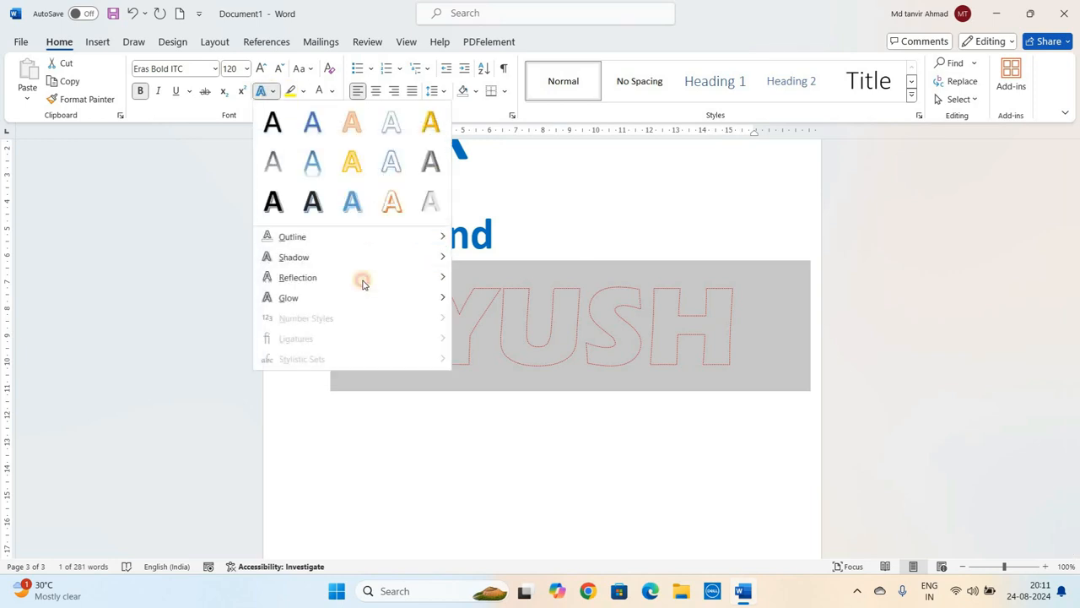
mouse_move(370, 258)
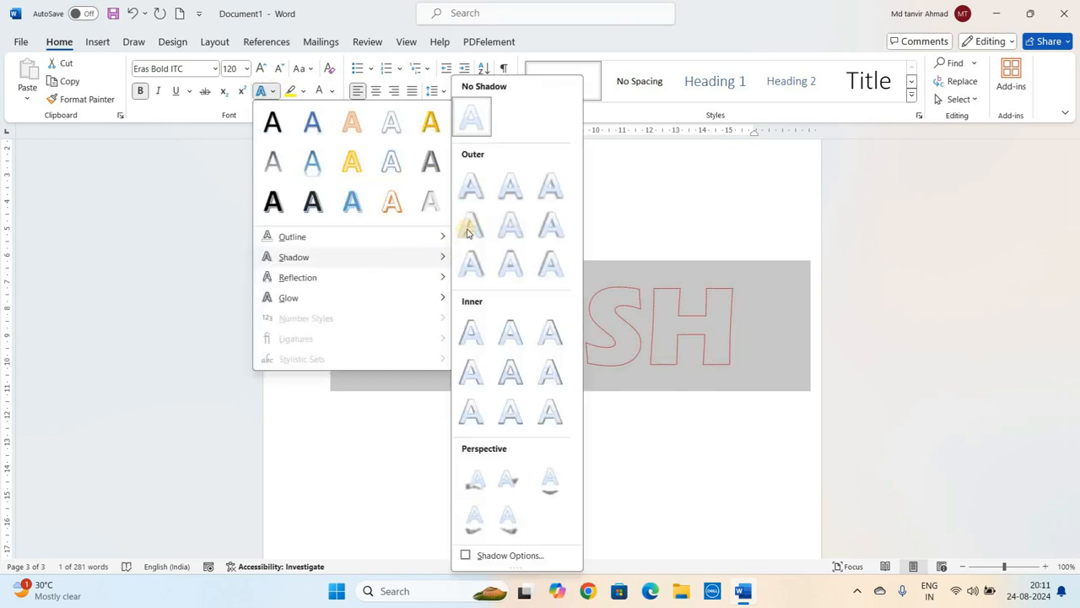
left_click(545, 216)
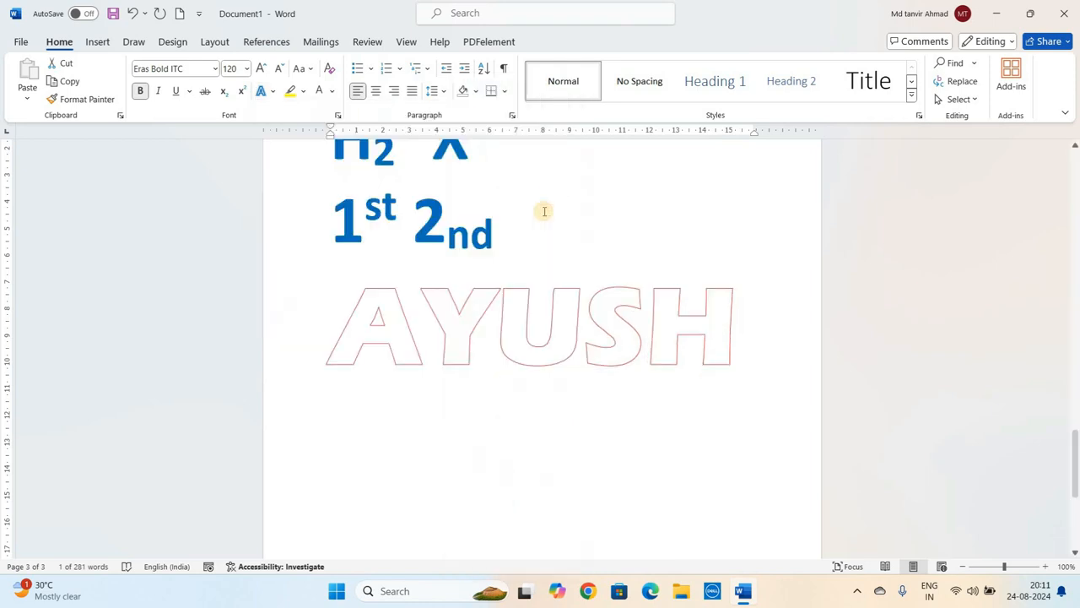
left_click(571, 380)
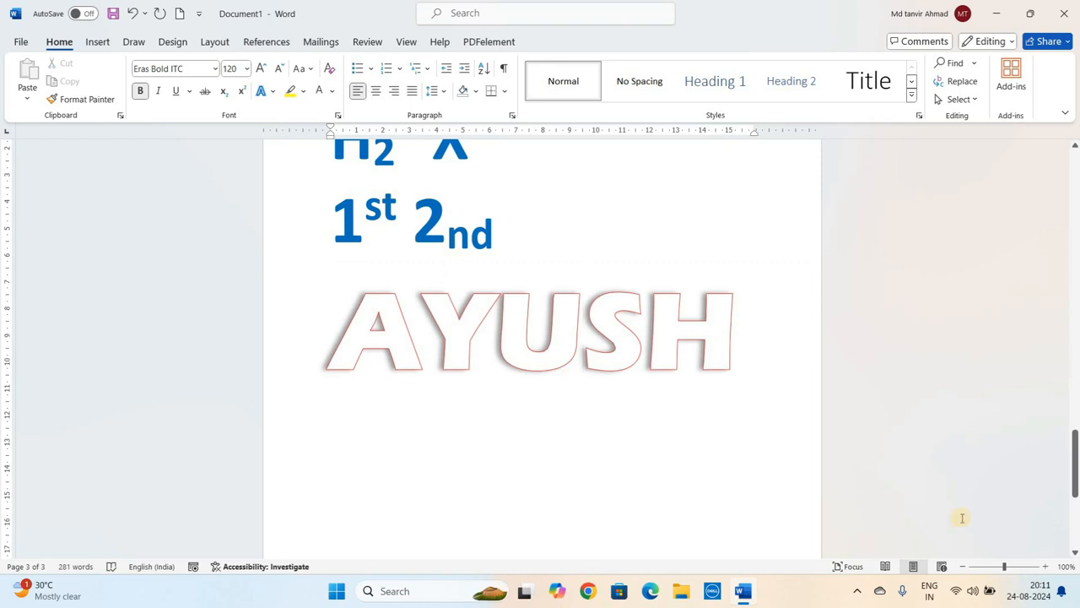
- Zoom the page view in to 120%
left_click(1045, 567)
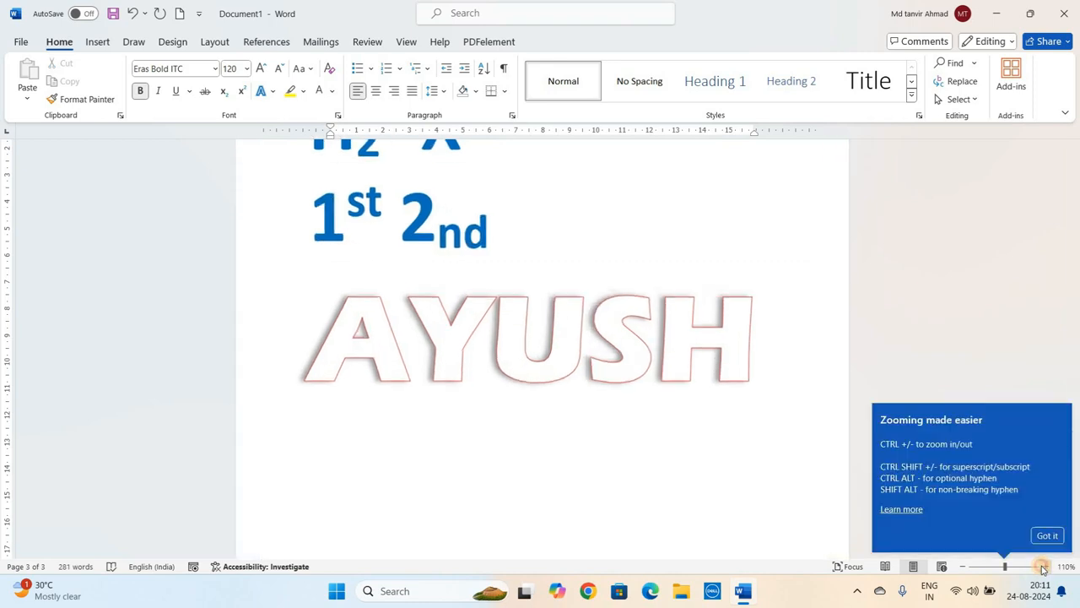
left_click(1044, 566)
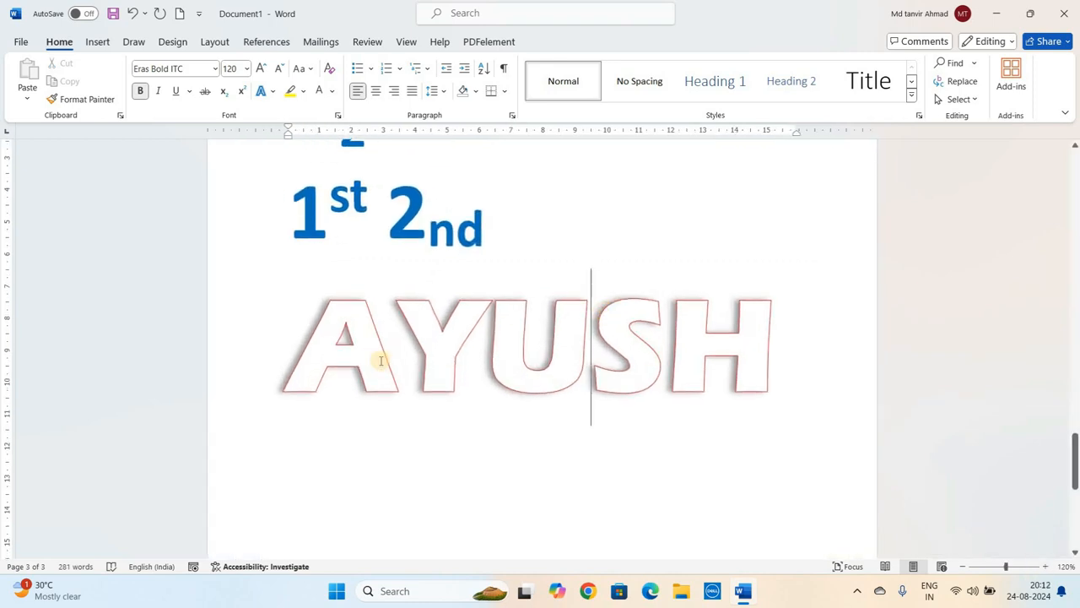
- Apply the Tight Reflection, 4 point offset text effect to 'AYUSH'
double_click(487, 332)
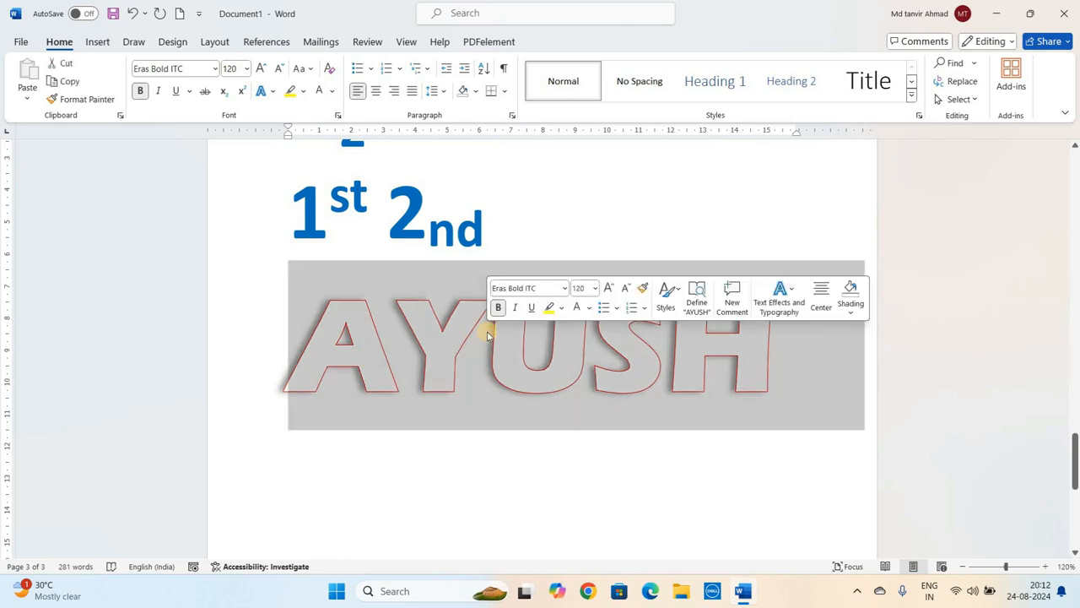
left_click(487, 335)
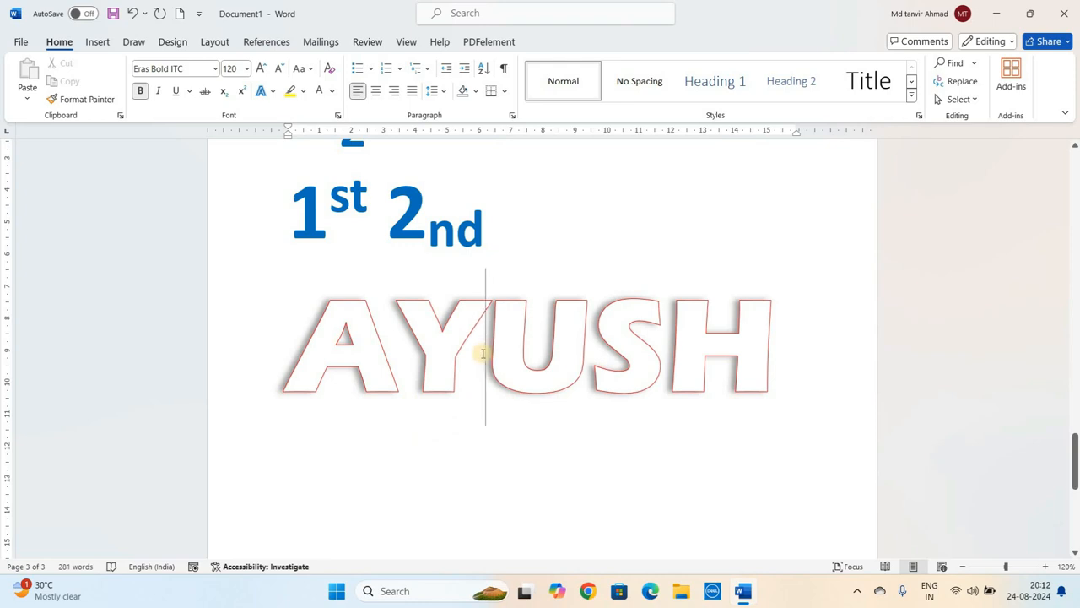
left_click(388, 331)
triple_click(388, 330)
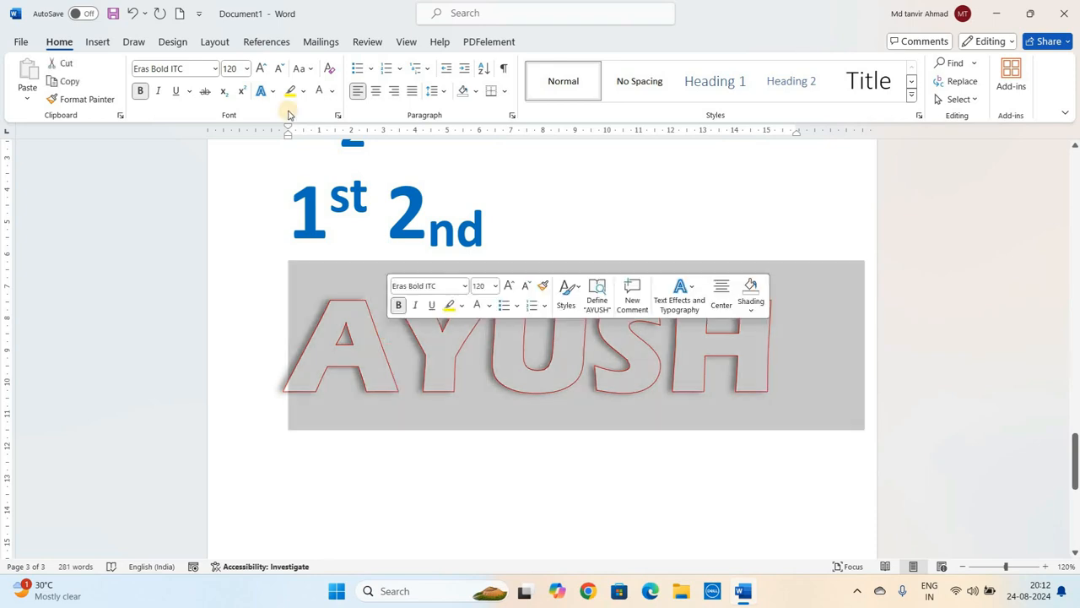
left_click(267, 95)
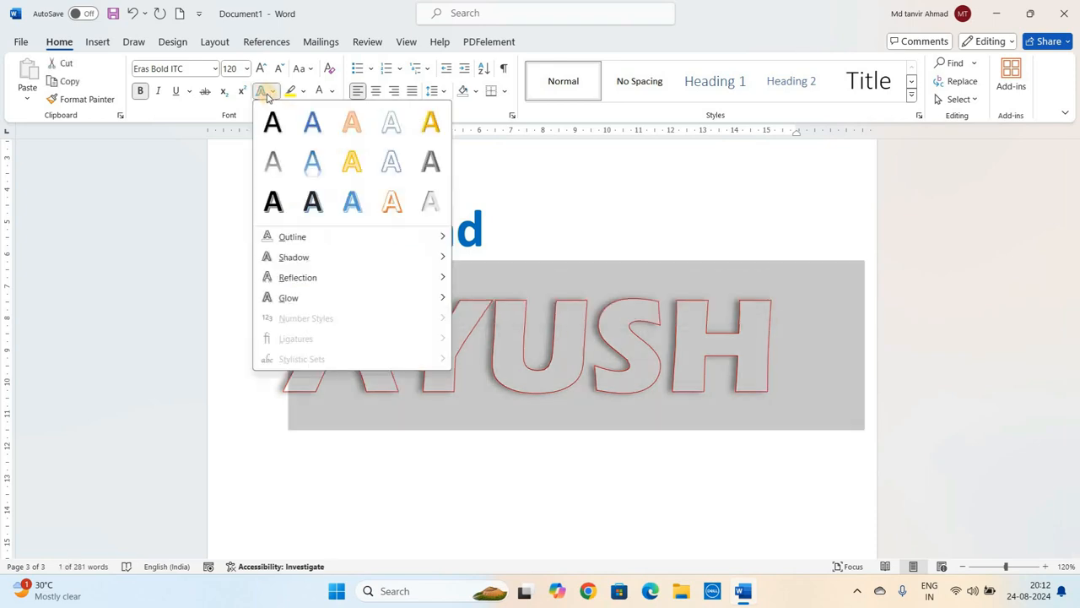
mouse_move(314, 276)
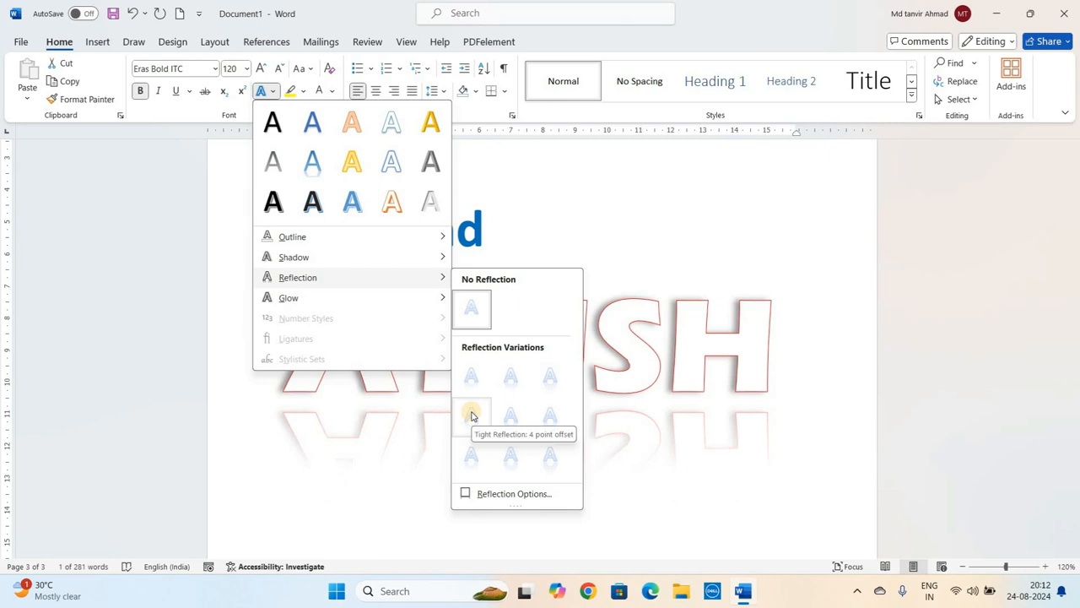
left_click(471, 413)
left_click(593, 412)
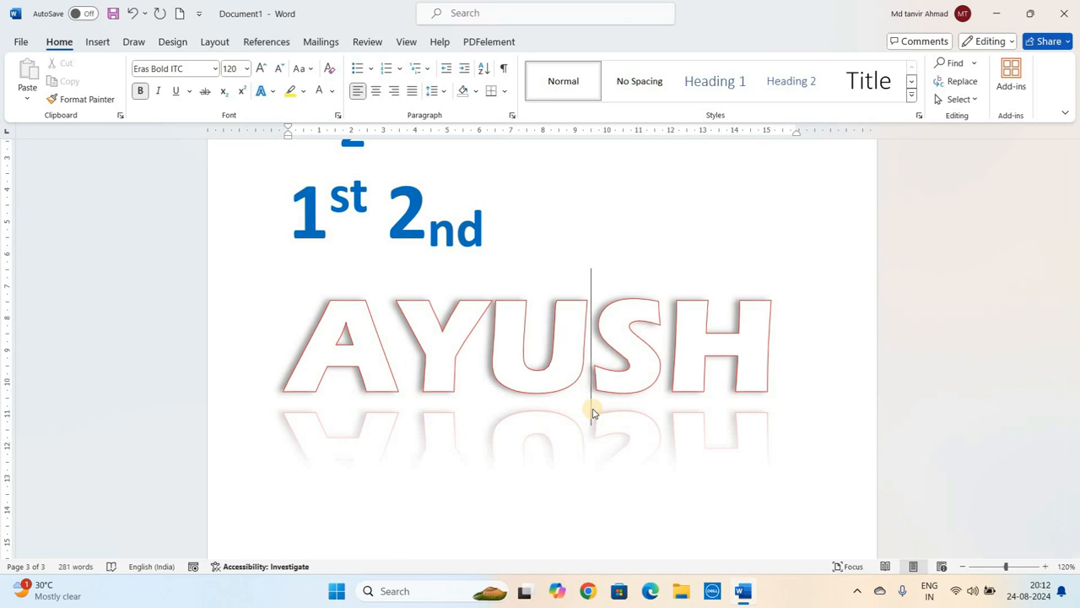
- Add a 5 point gold glow (Accent color 4) text effect to 'AYUSH'
triple_click(418, 360)
left_click(265, 91)
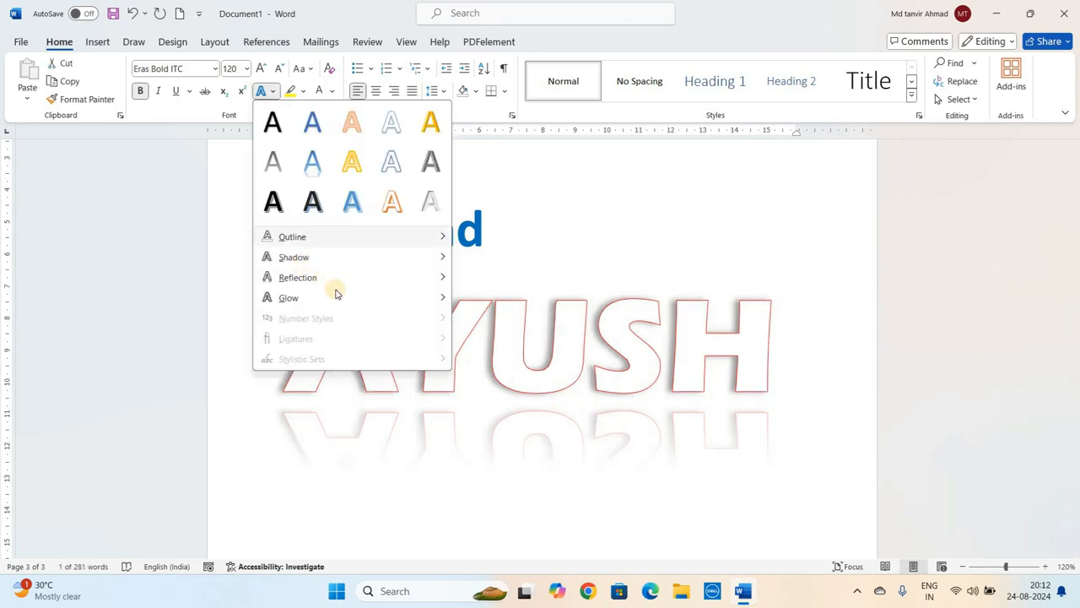
mouse_move(352, 295)
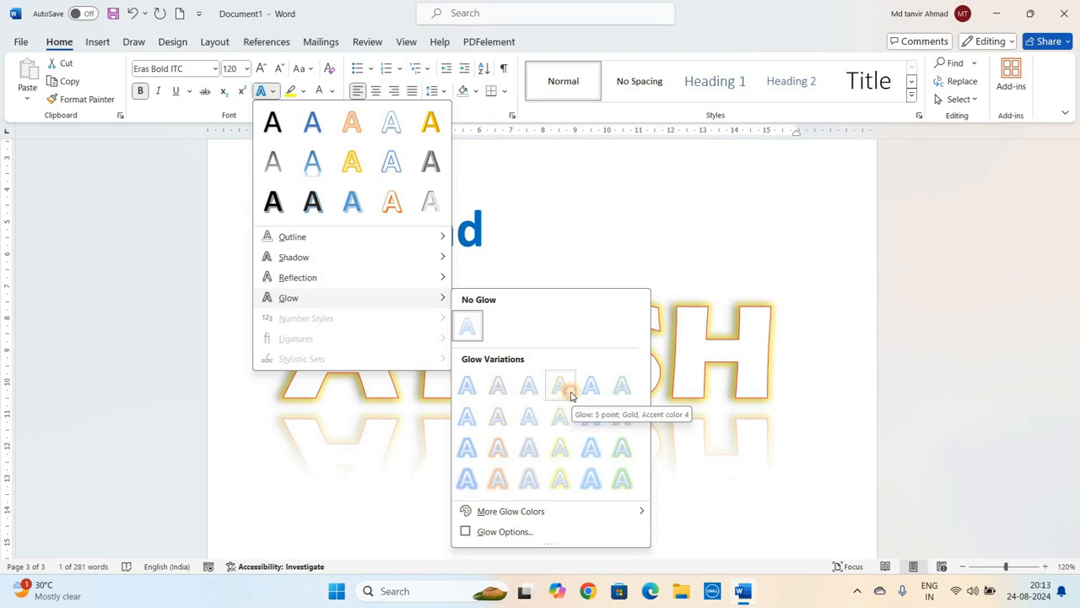
left_click(567, 391)
left_click(561, 380)
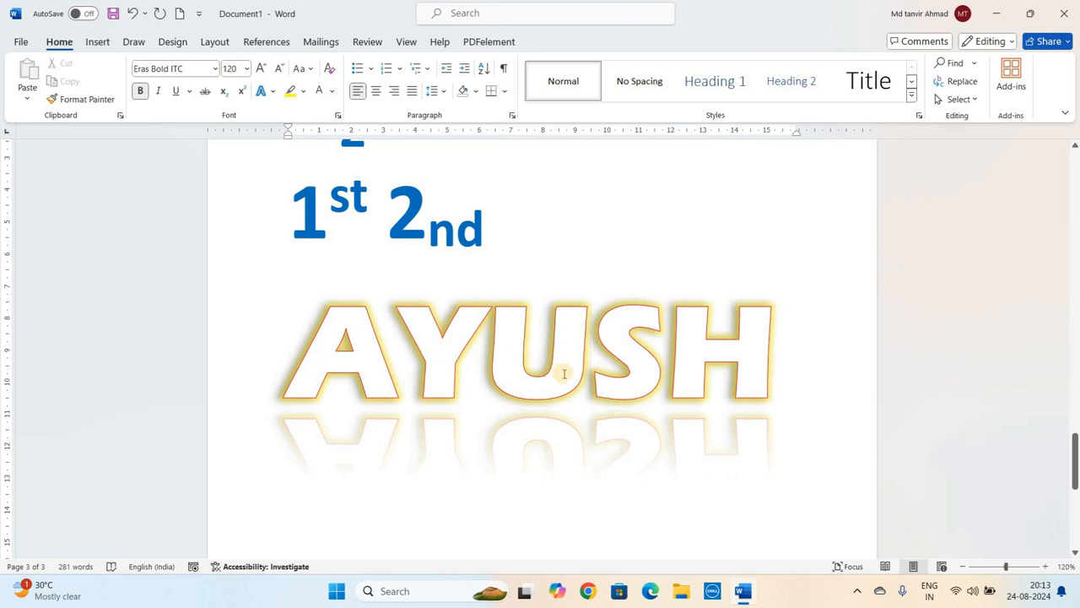
- Set the text outline colour of 'AYUSH' to Automatic
double_click(396, 331)
left_click(268, 91)
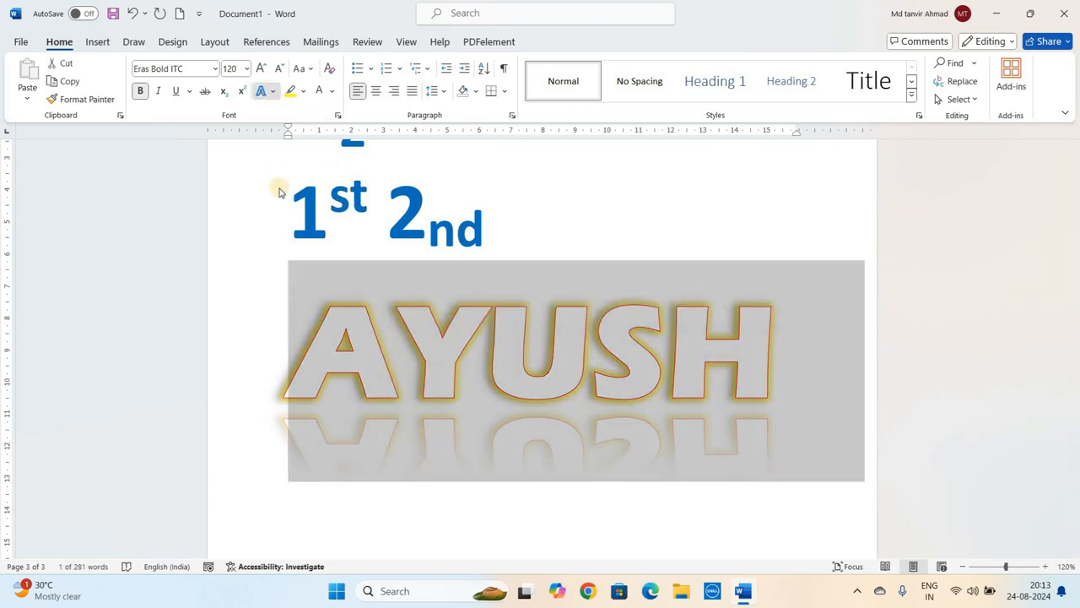
mouse_move(447, 240)
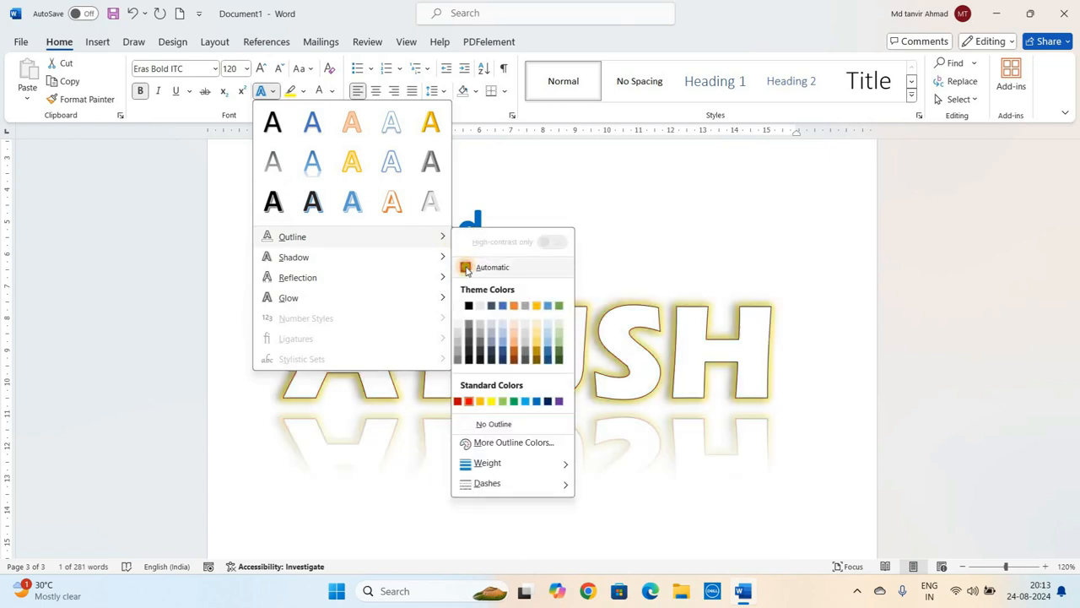
left_click(469, 263)
left_click(568, 341)
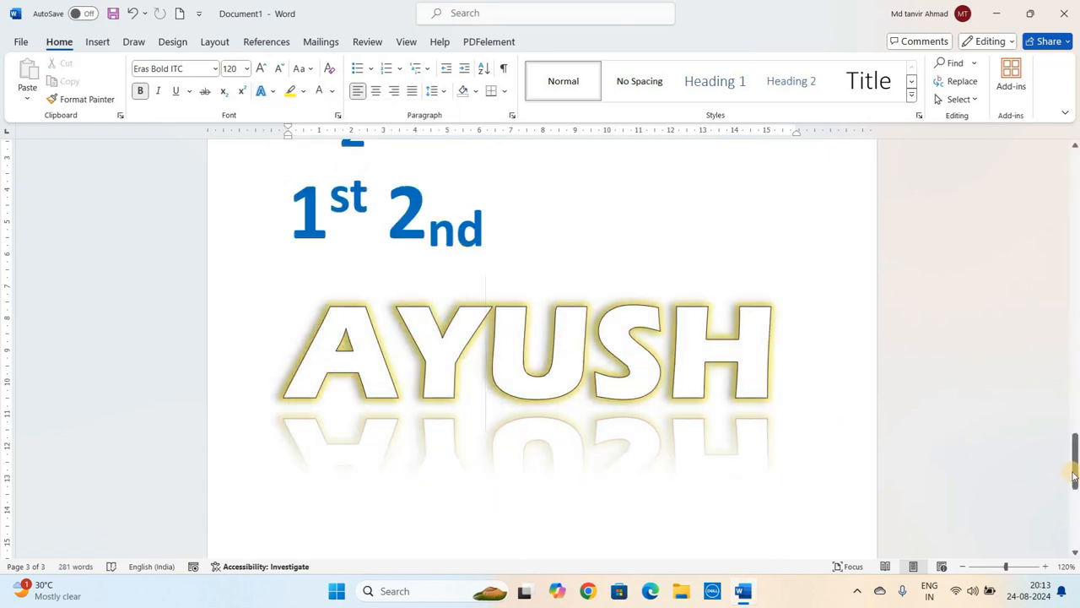
- Highlight the word 'provides' in the first paragraph in yellow
left_click_drag(1074, 475, 1075, 485)
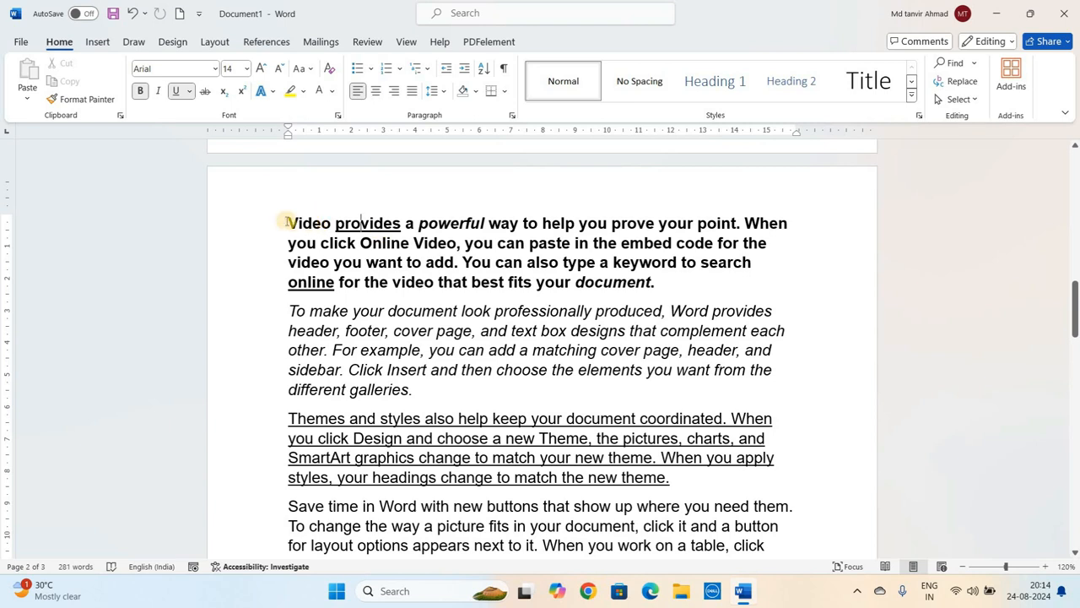
left_click(367, 223)
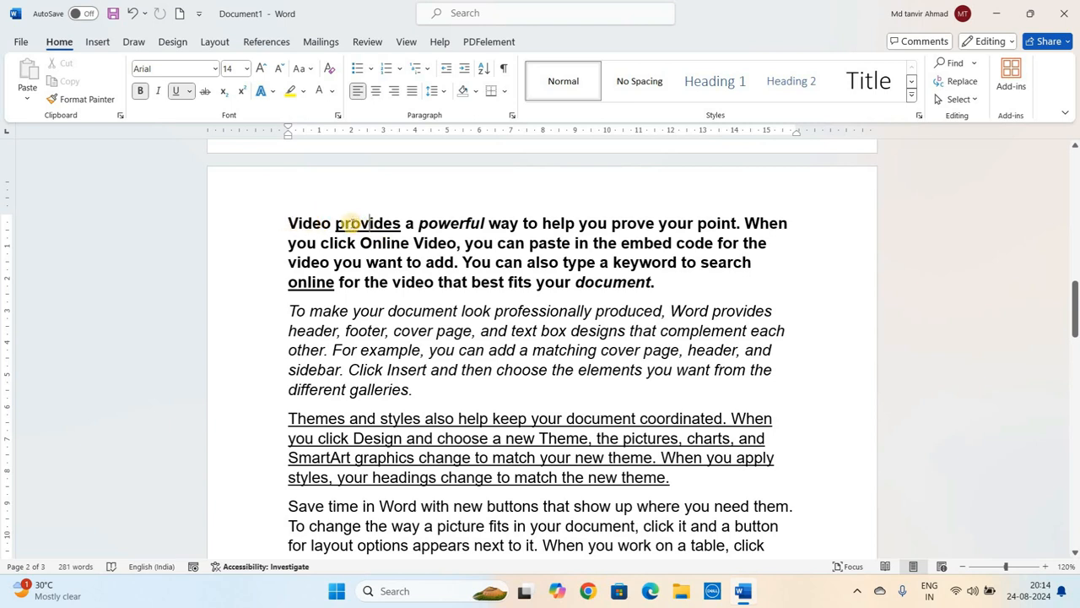
double_click(349, 223)
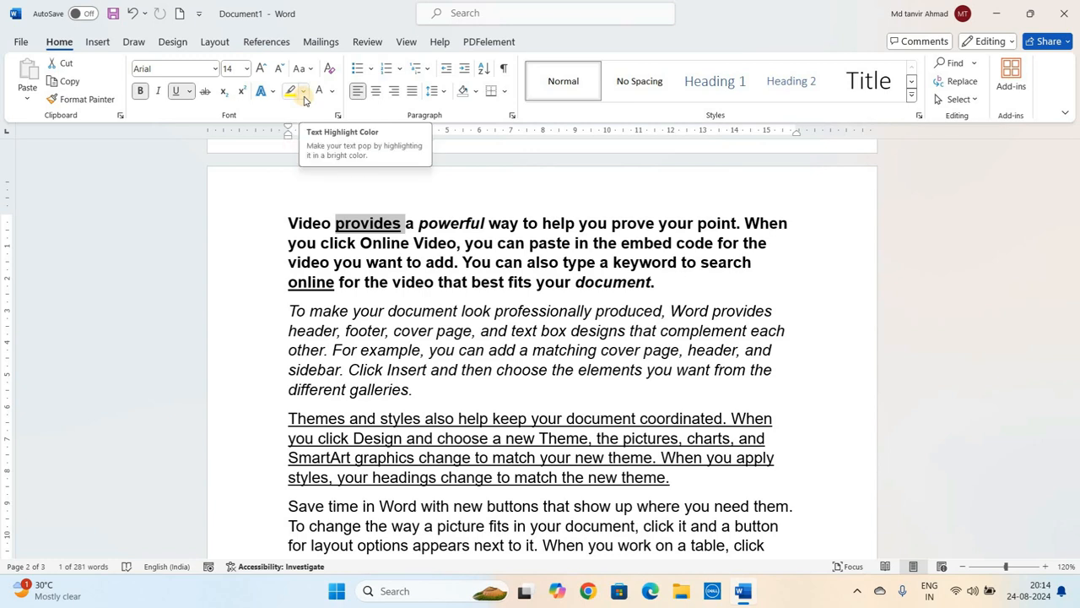
left_click(305, 99)
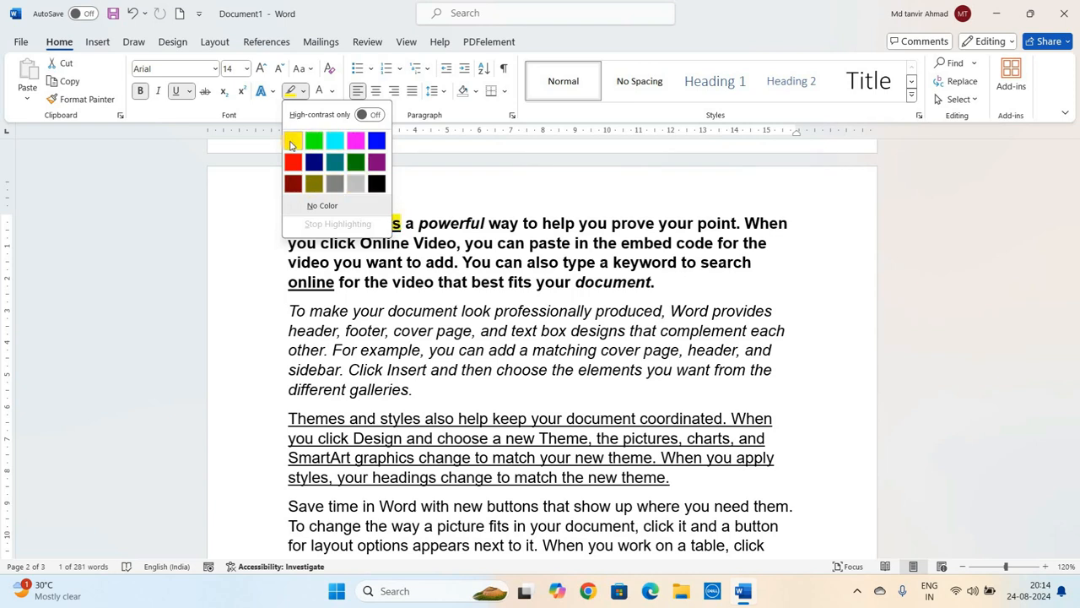
left_click(291, 143)
left_click(303, 298)
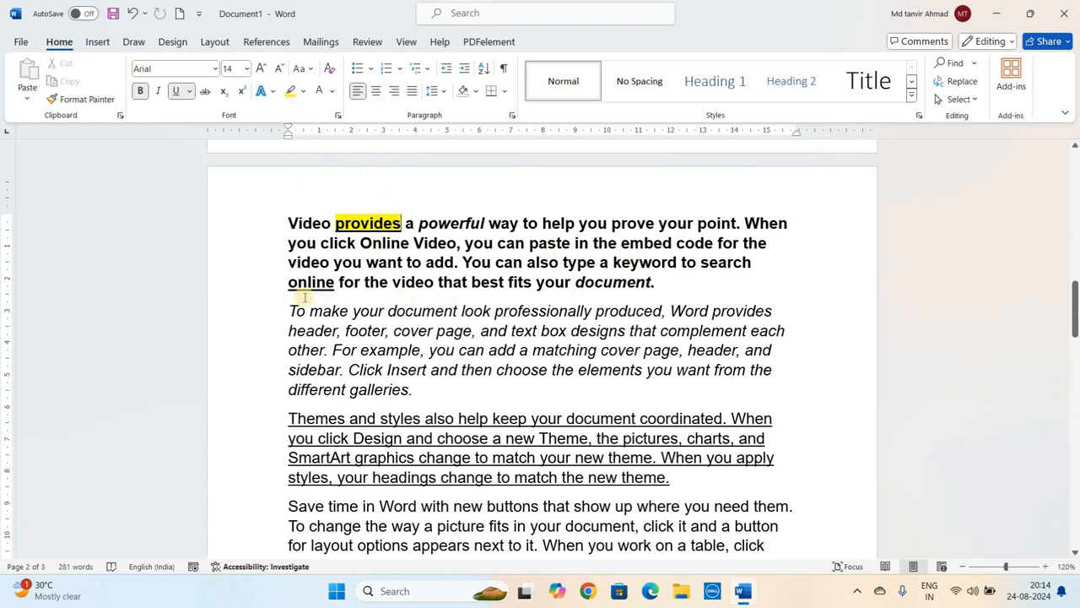
- Highlight the words 'online' and 'keyword' in yellow
left_click(305, 282)
double_click(305, 283)
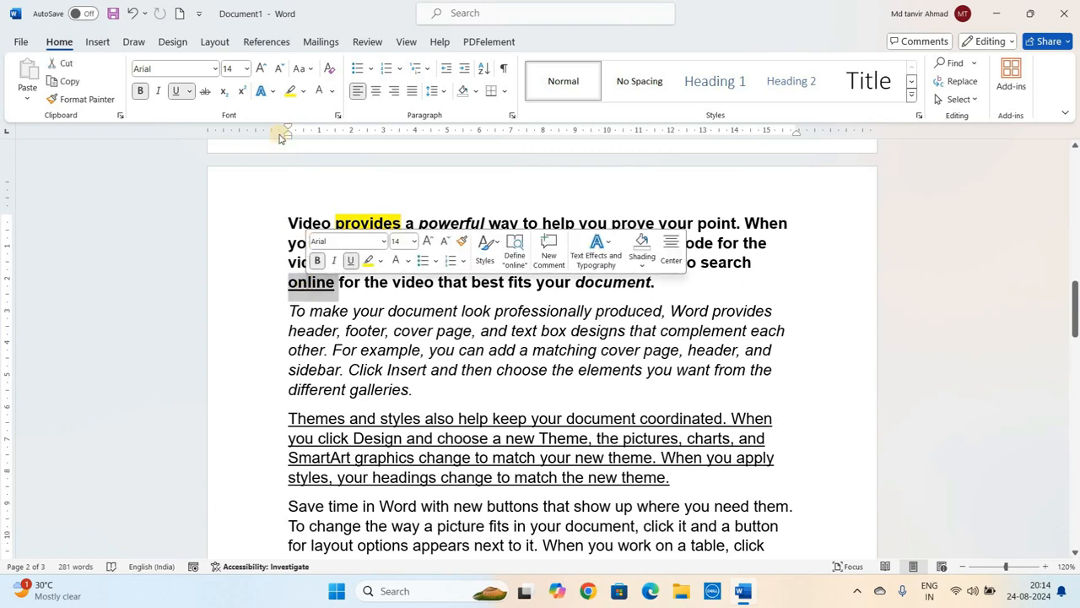
left_click(289, 91)
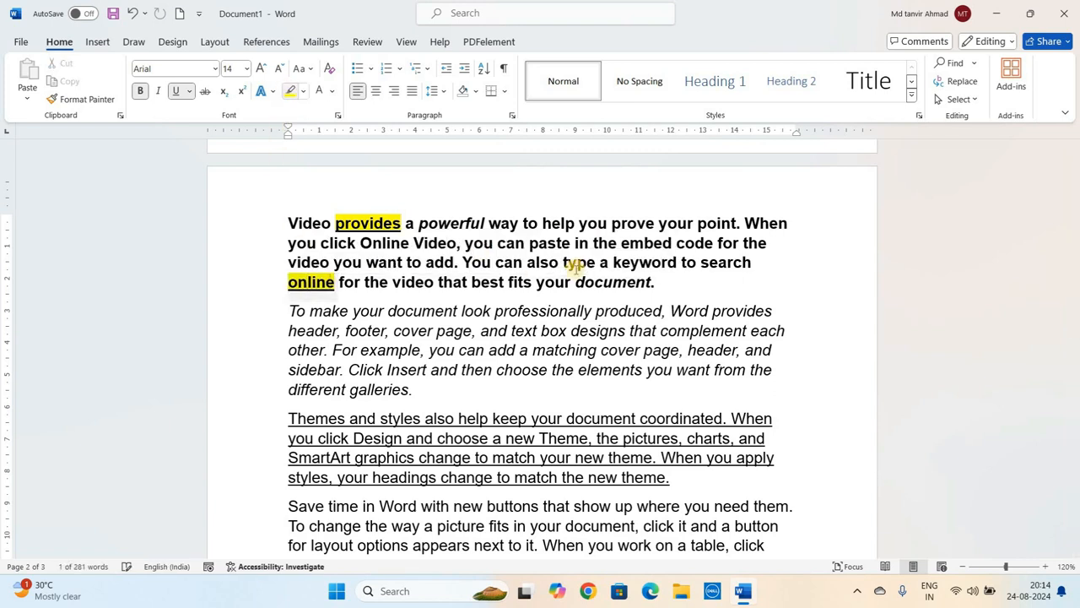
double_click(629, 263)
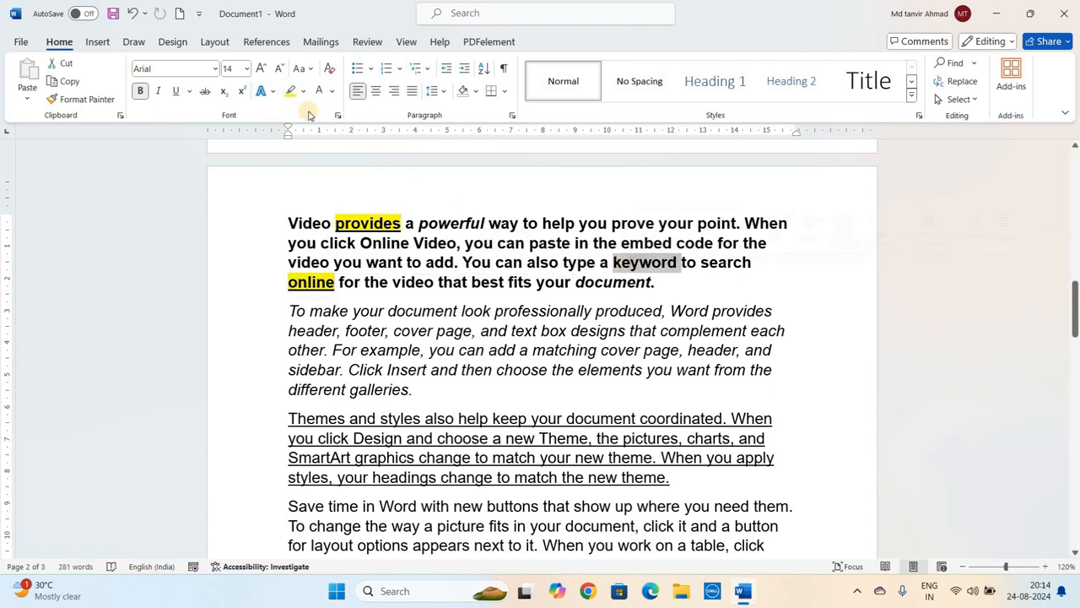
left_click(290, 91)
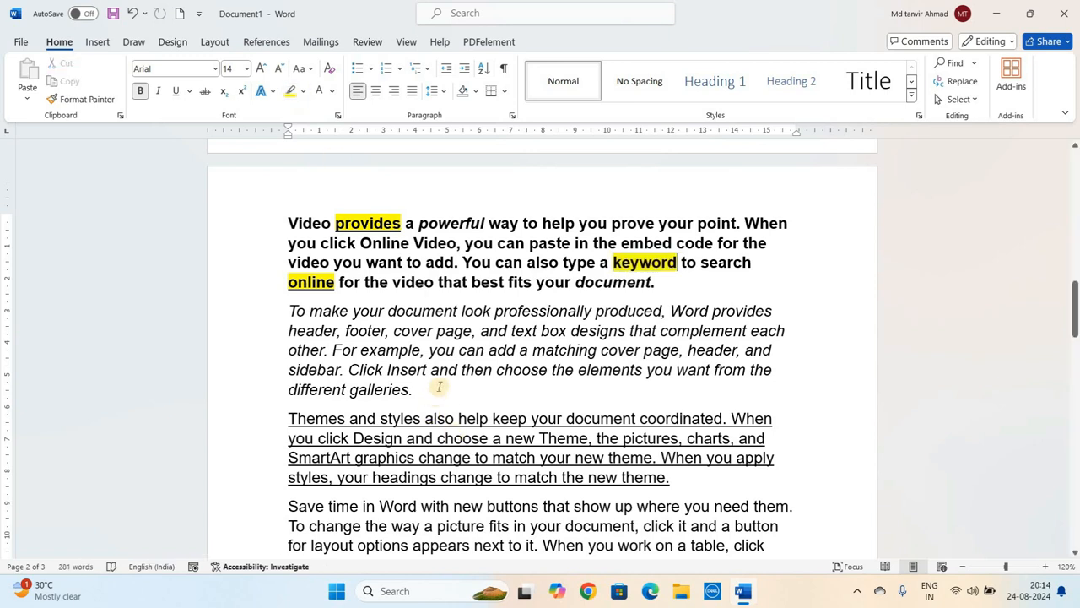
- Highlight the words 'page', 'powerful' and 'best' in yellow
double_click(454, 330)
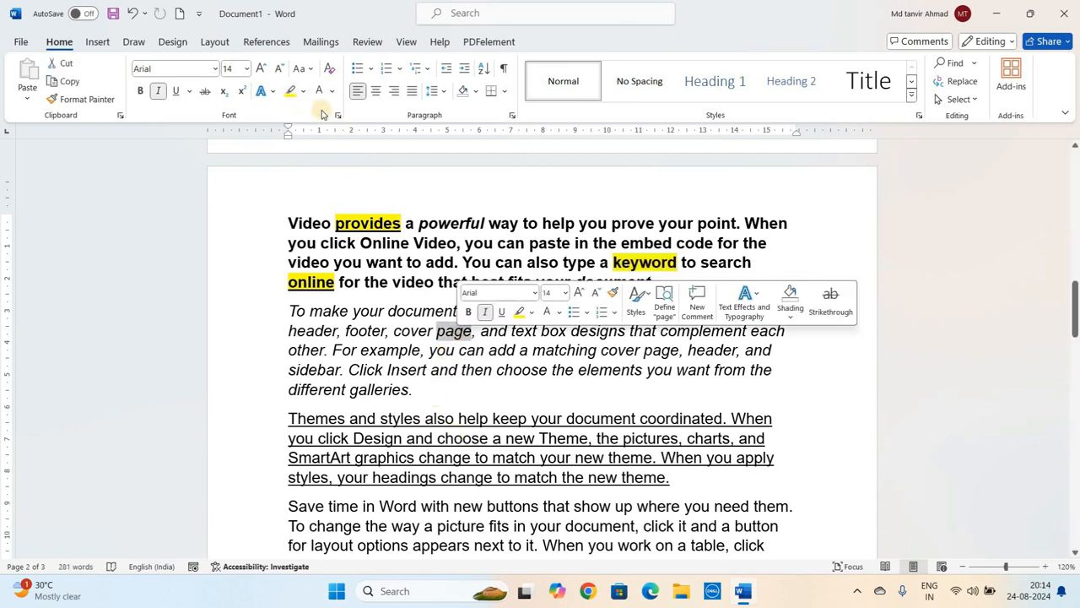
left_click(290, 91)
double_click(451, 223)
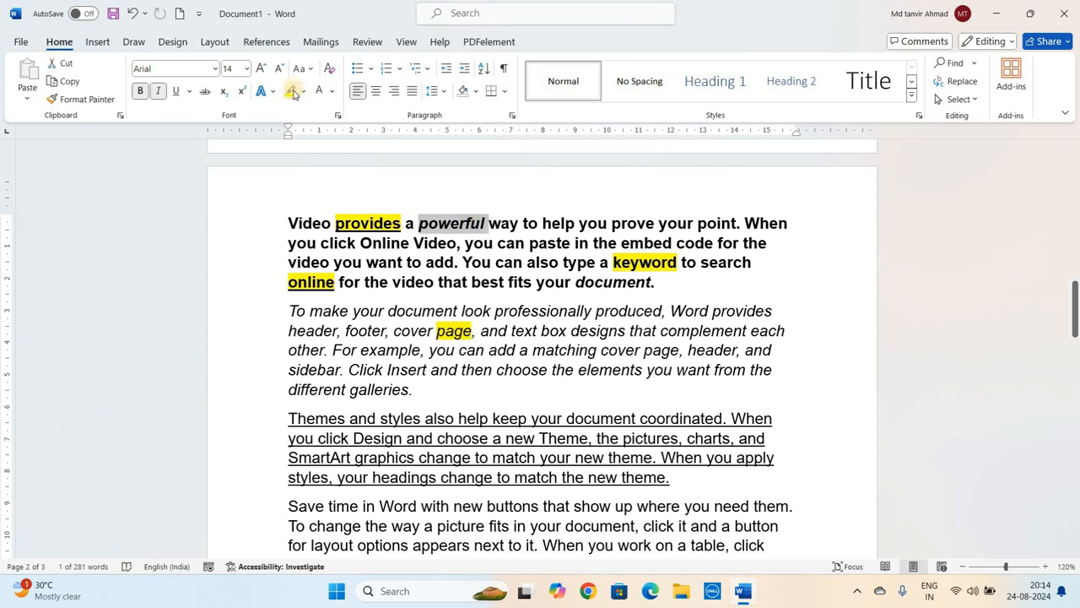
left_click(290, 92)
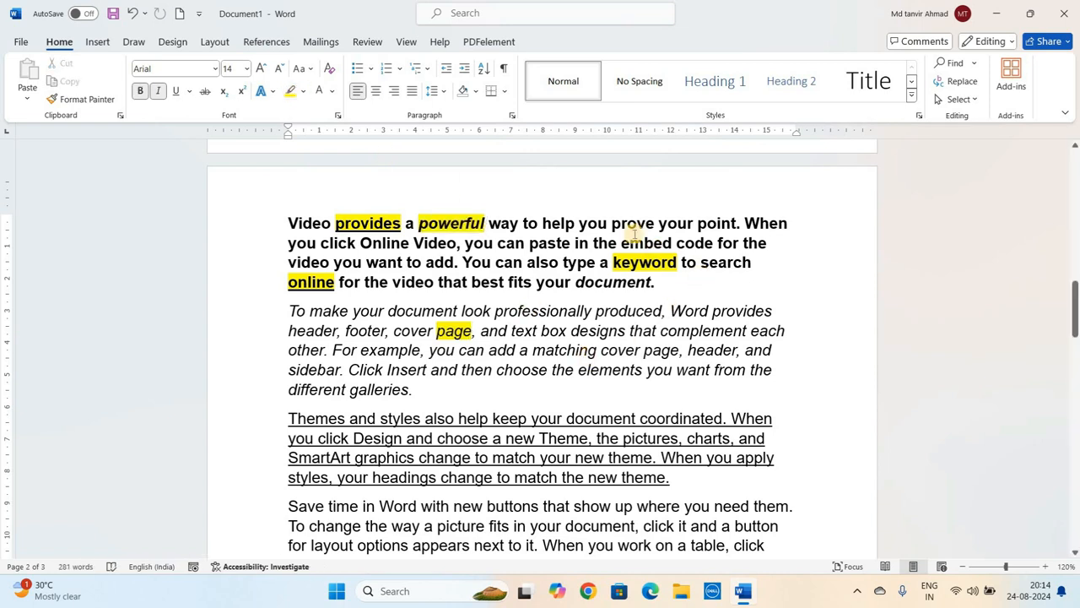
double_click(485, 282)
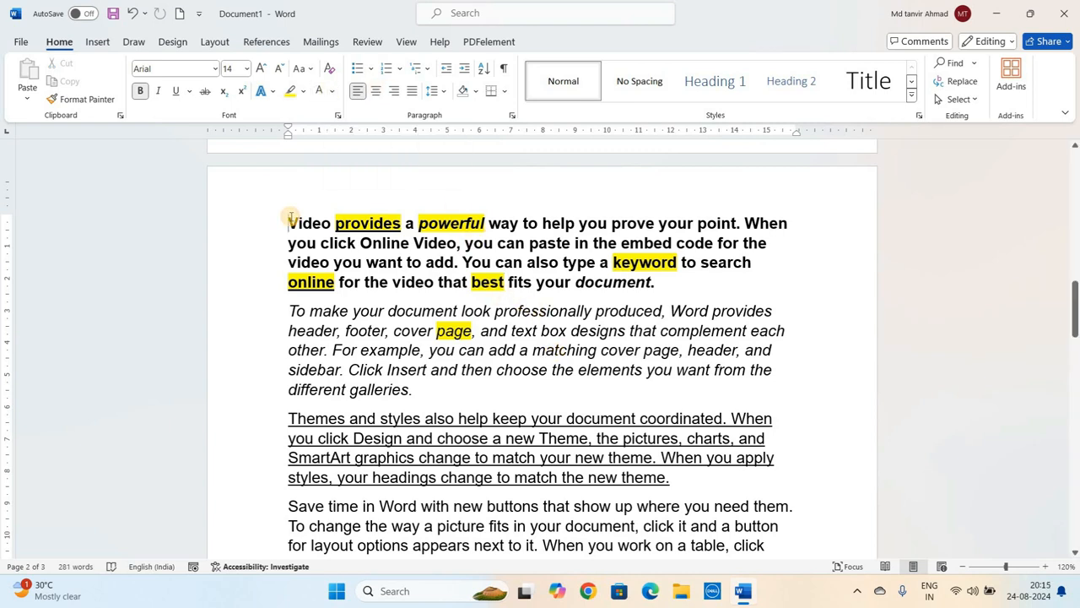
- Change the font colour of the whole first paragraph to red
left_click_drag(289, 219, 656, 284)
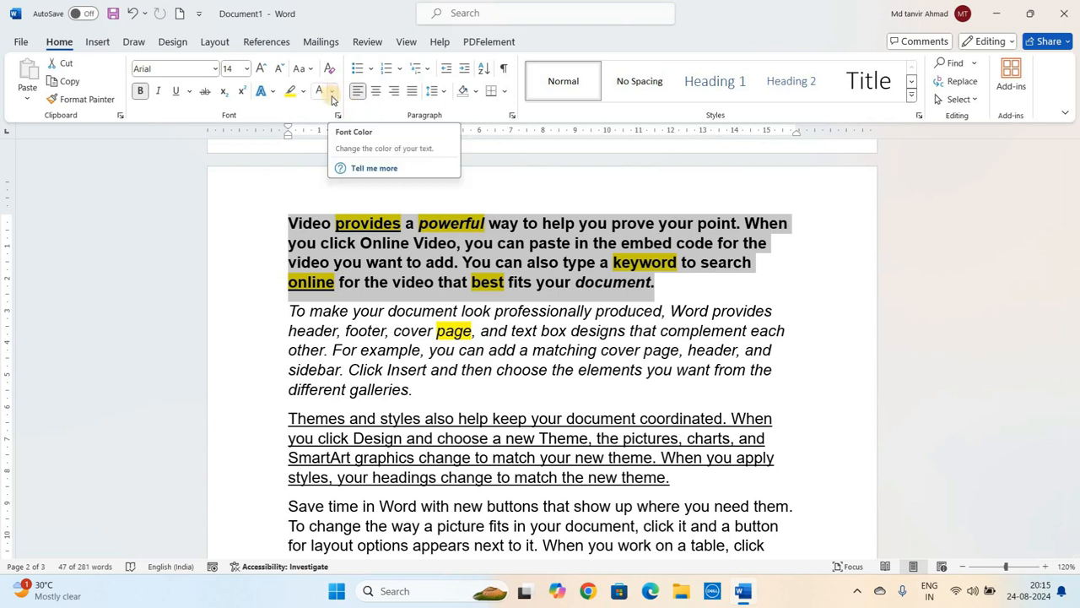
left_click(333, 93)
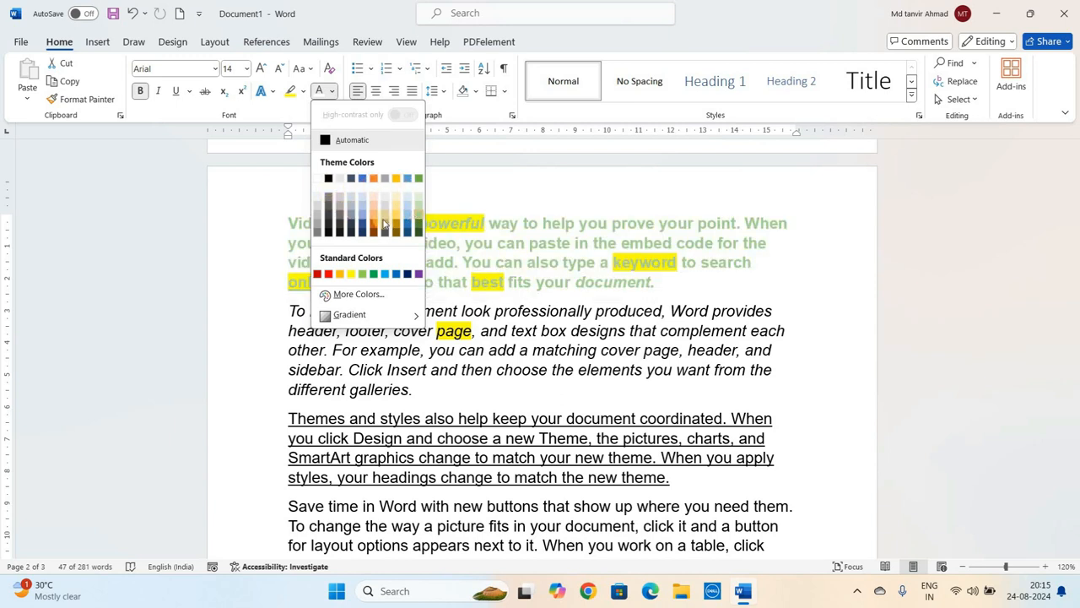
left_click(329, 274)
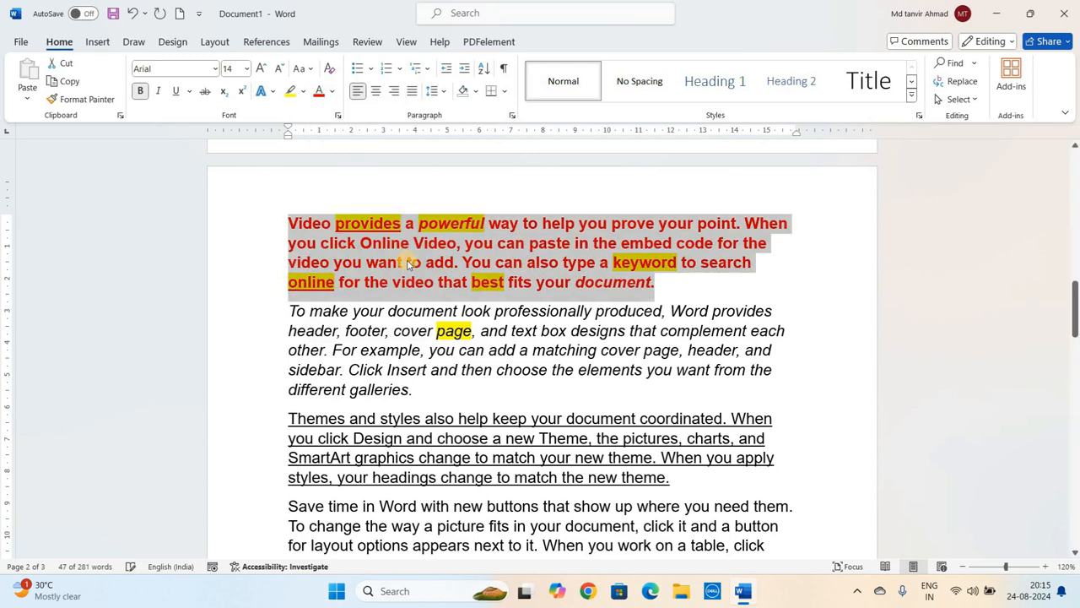
left_click(407, 264)
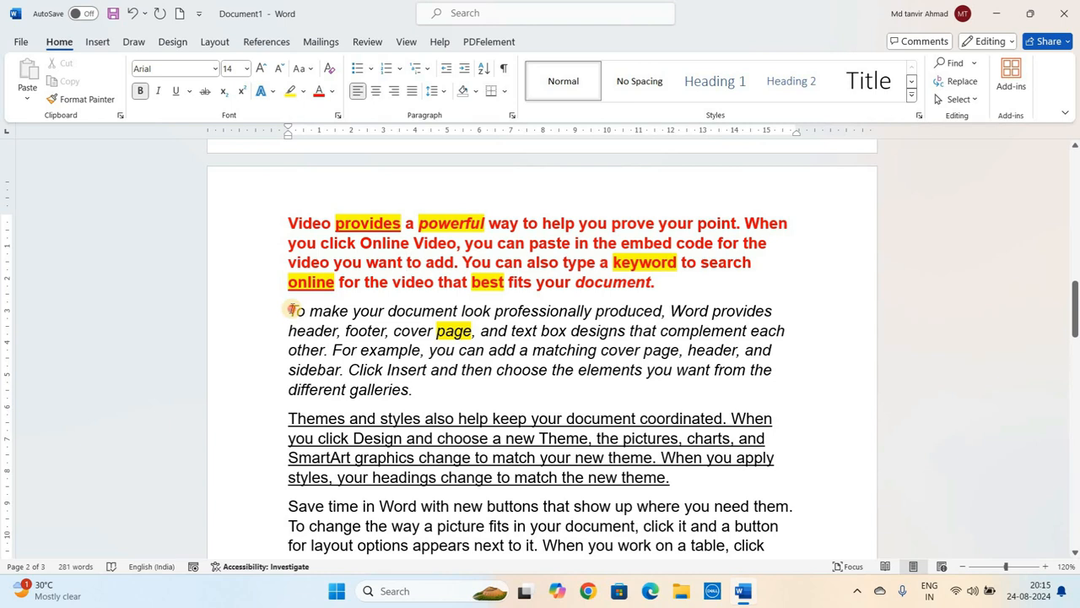
- Change the font colour of the second paragraph to blue
left_click_drag(293, 310, 439, 393)
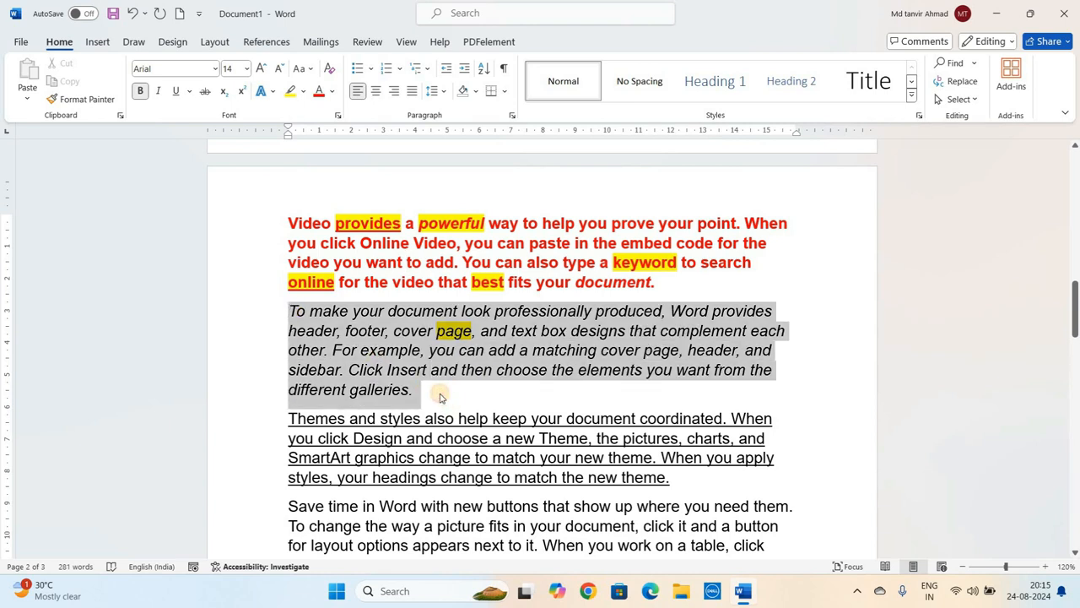
left_click(335, 93)
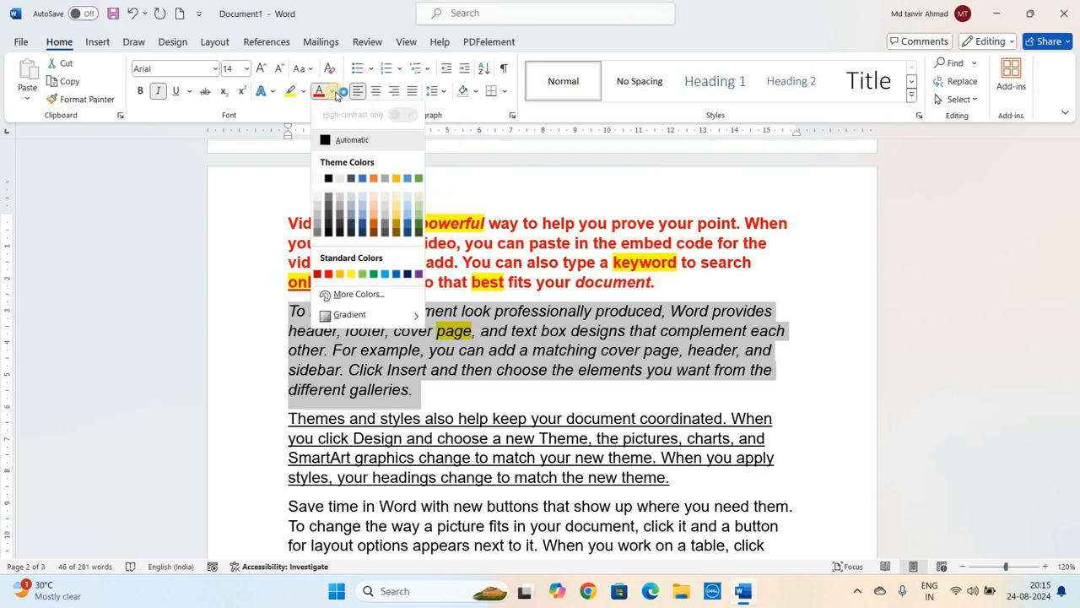
left_click(396, 274)
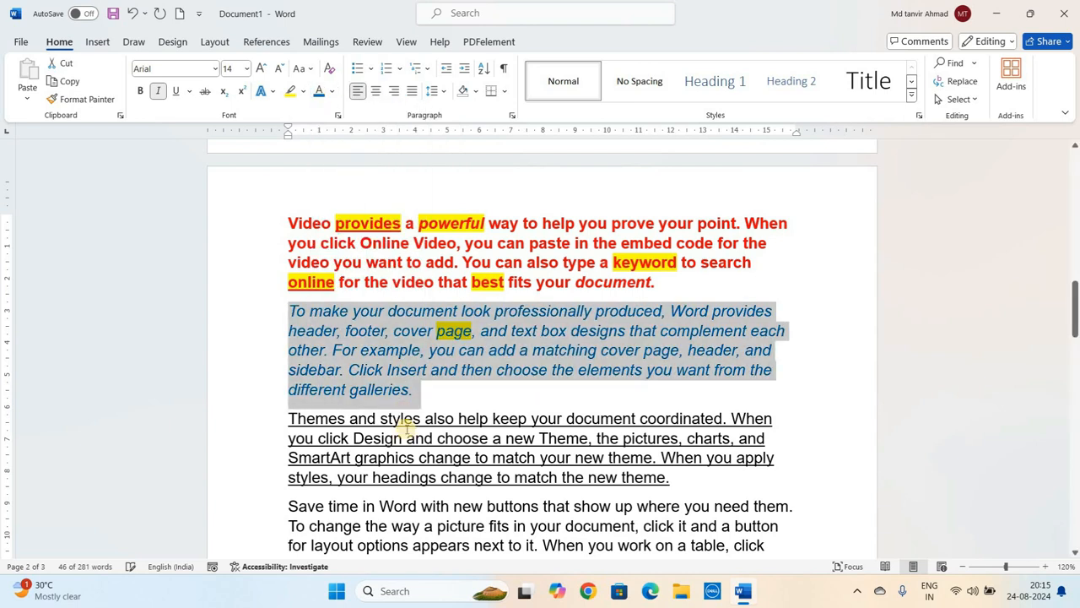
left_click(406, 429)
- Change the font colour of the third paragraph to green
left_click(289, 418)
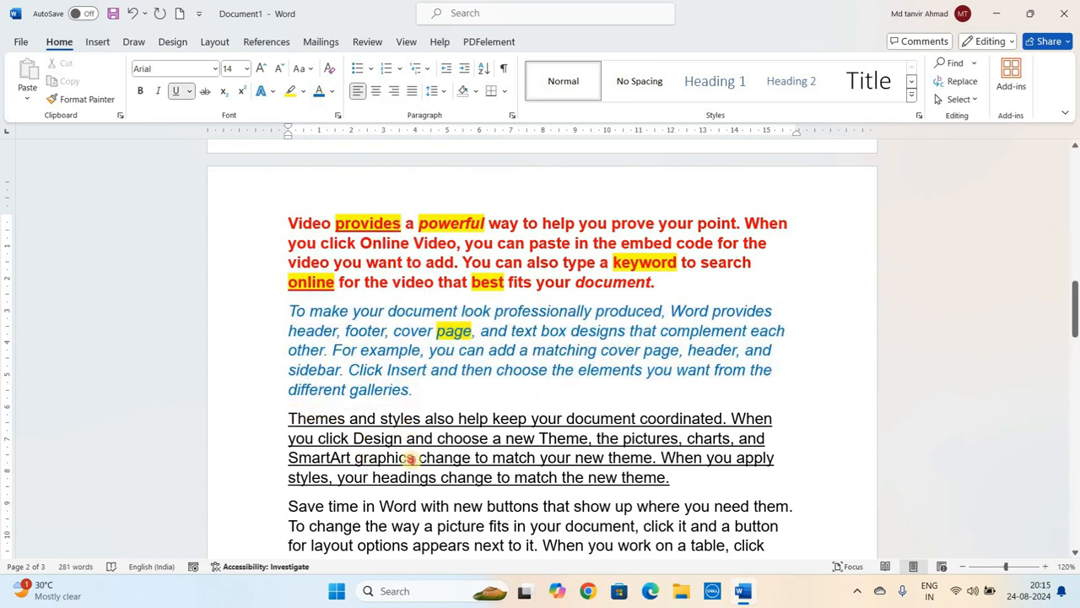
left_click(414, 457, "shift")
left_click(672, 479, "shift")
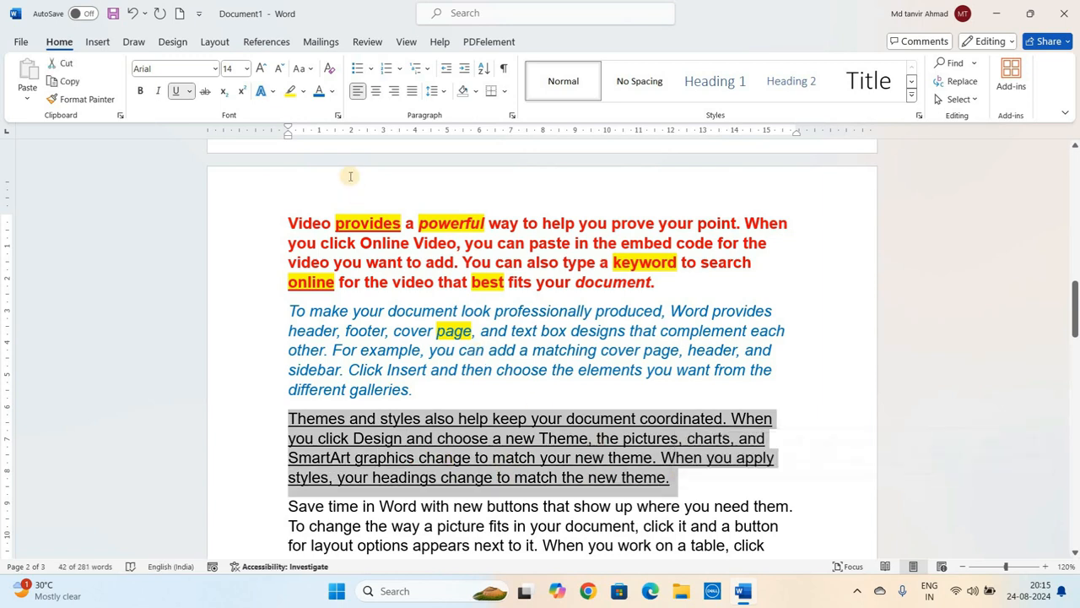
left_click(332, 92)
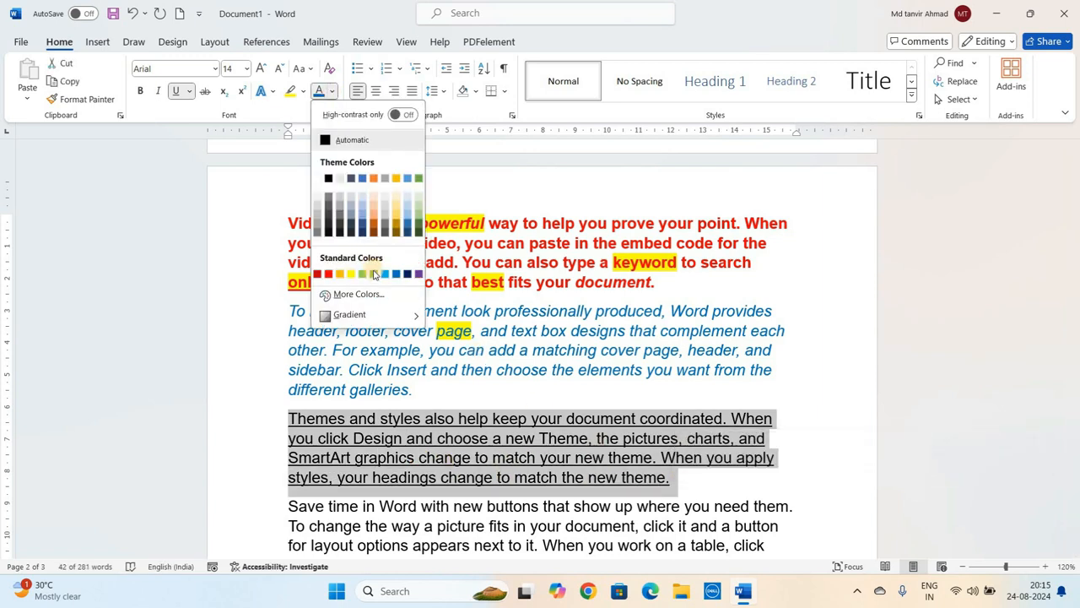
left_click(378, 275)
left_click(484, 435)
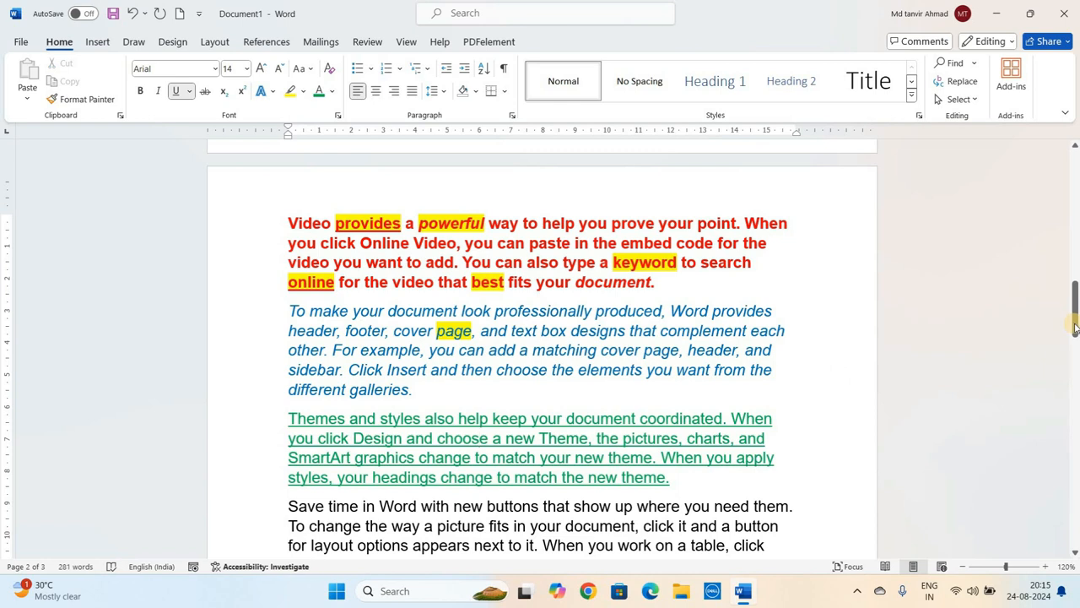
- Change the font colour of the large word AYUSH to blue
left_click_drag(1075, 331, 1073, 536)
left_click(595, 275)
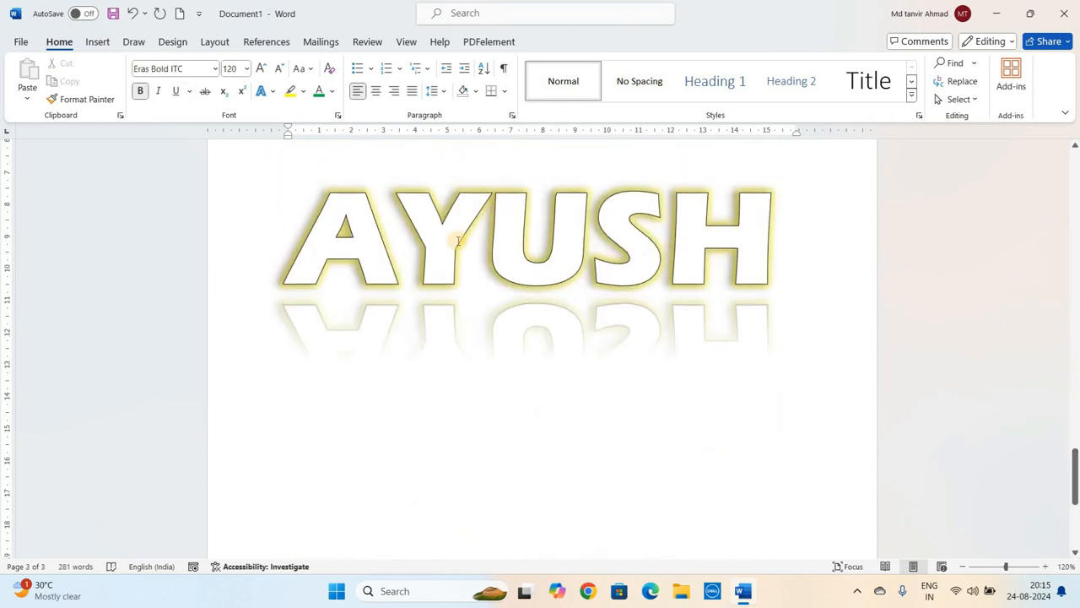
left_click(458, 244)
double_click(424, 251)
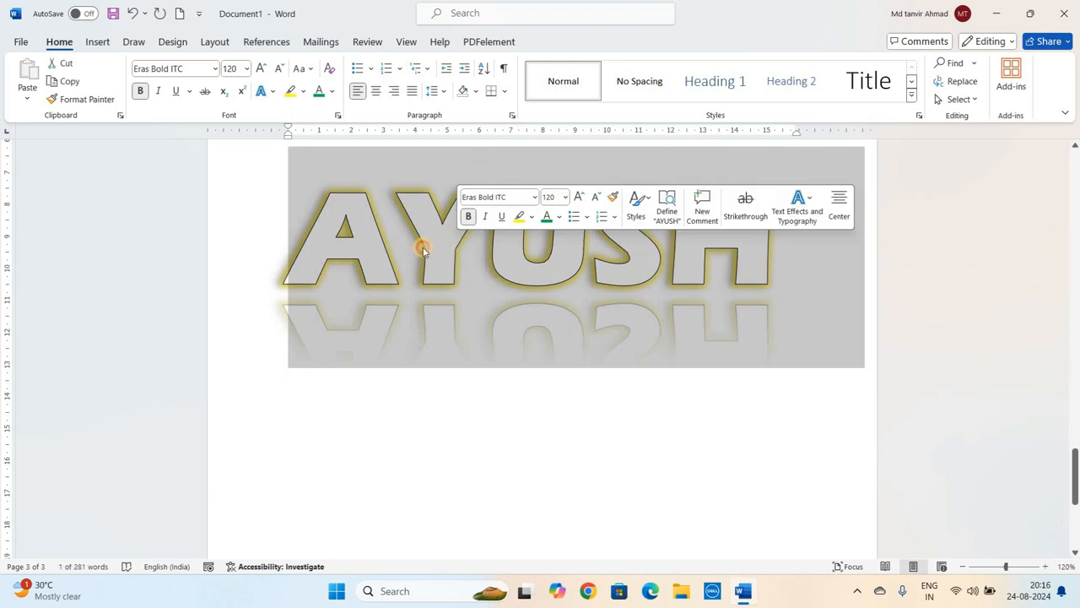
left_click(418, 245)
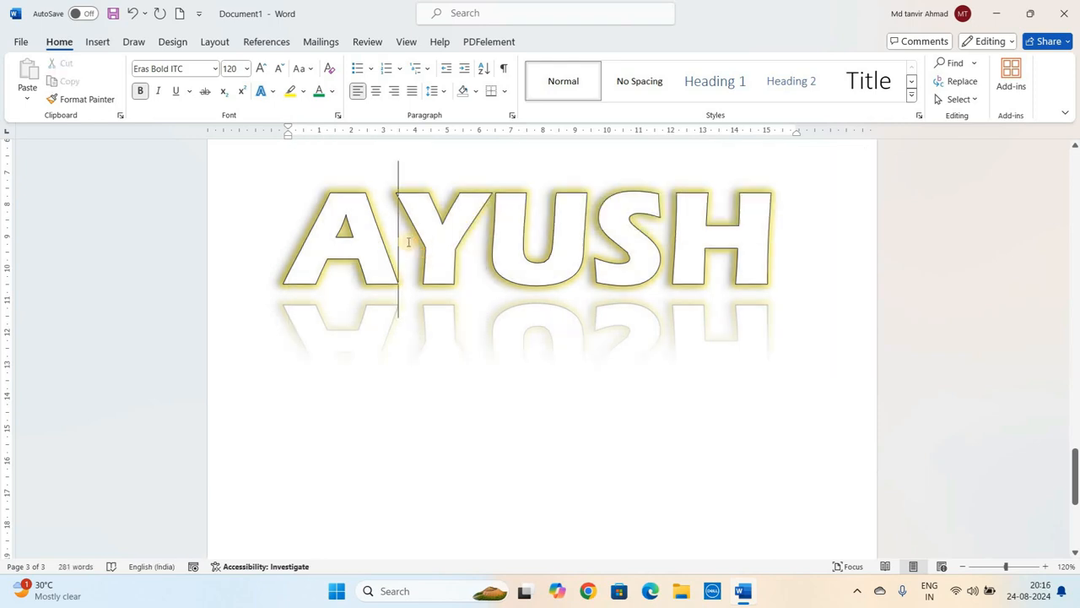
double_click(407, 242)
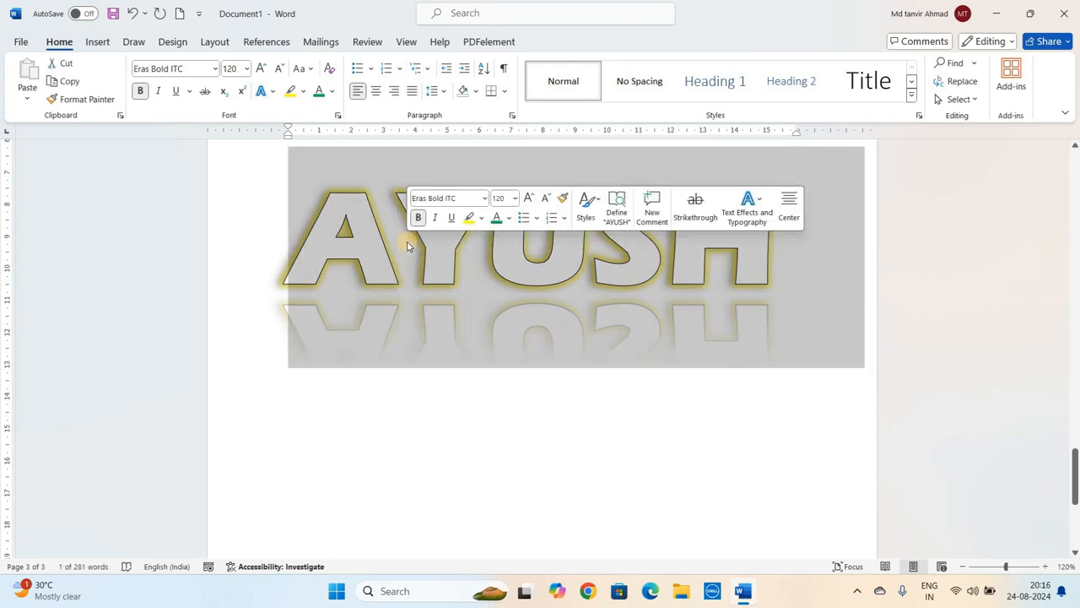
left_click(333, 91)
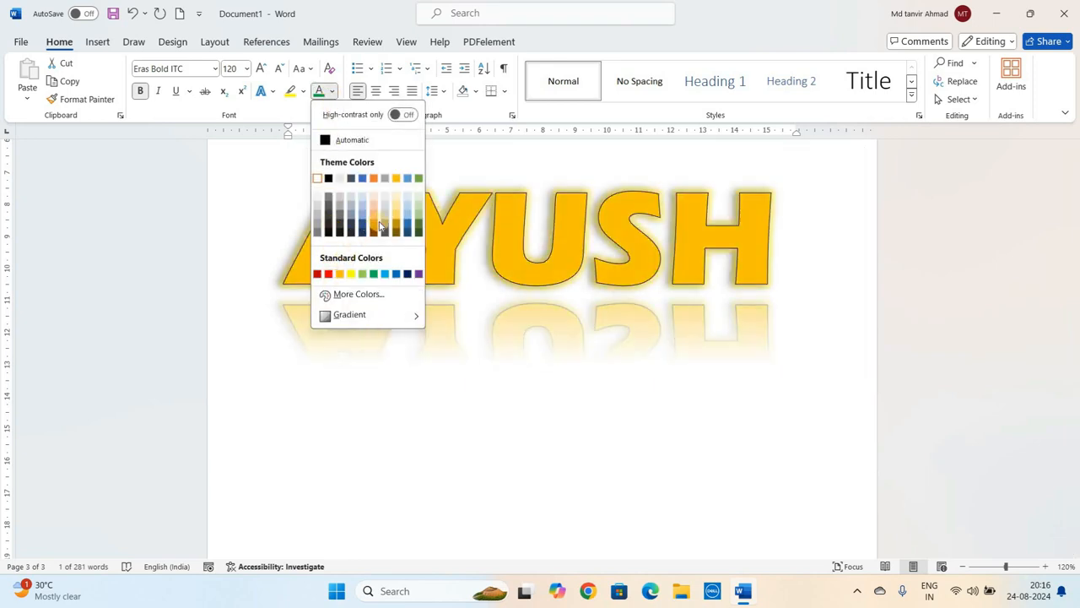
left_click(401, 276)
left_click(456, 245)
left_click(455, 245)
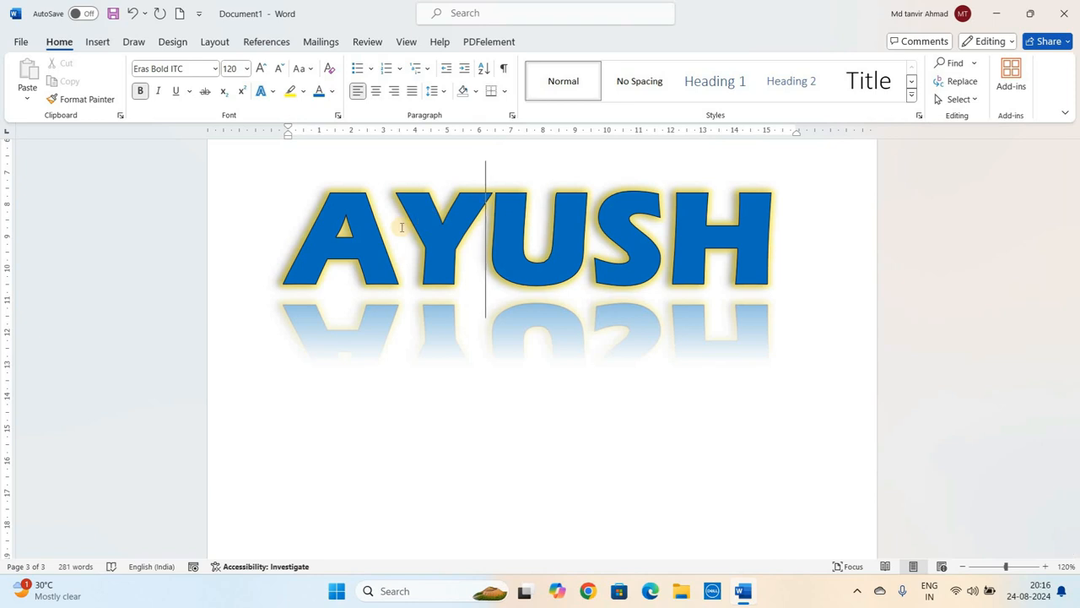
- Open the text effects settings for AYUSH and switch its text fill to a gradient fill
double_click(402, 228)
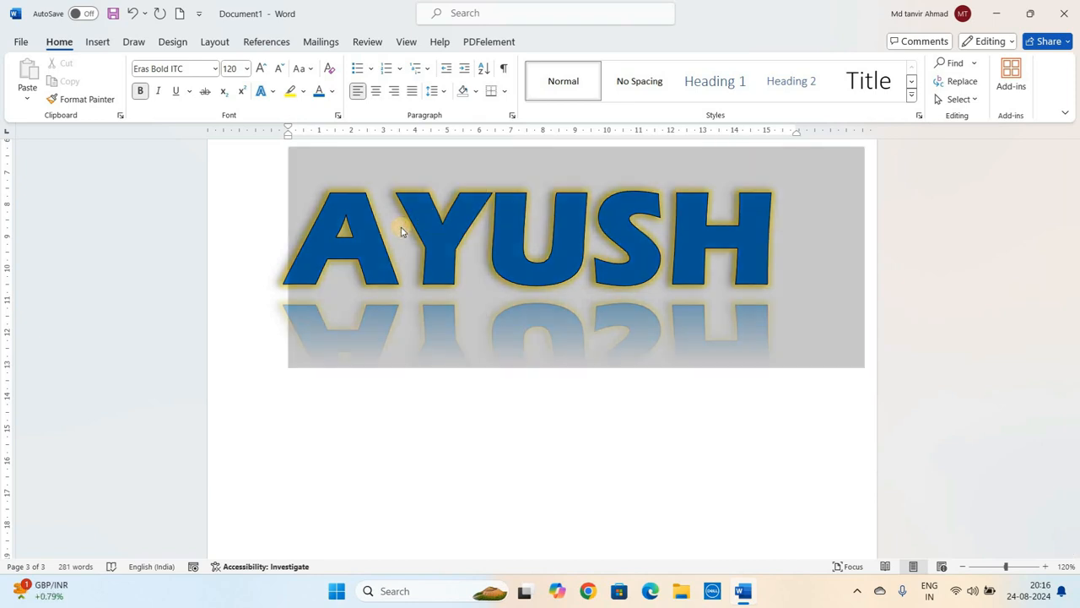
left_click(333, 92)
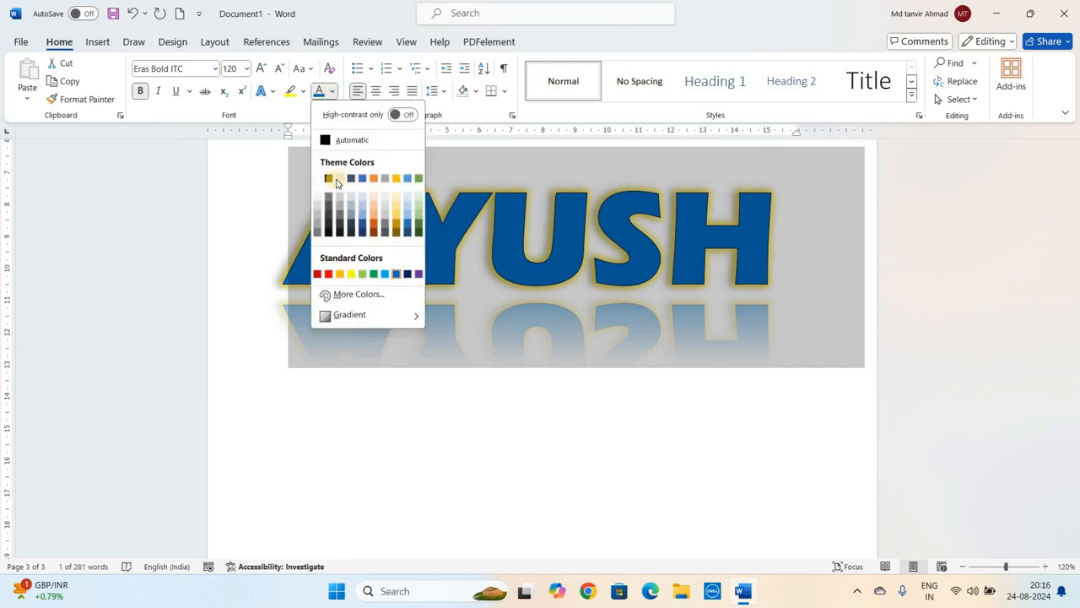
mouse_move(366, 317)
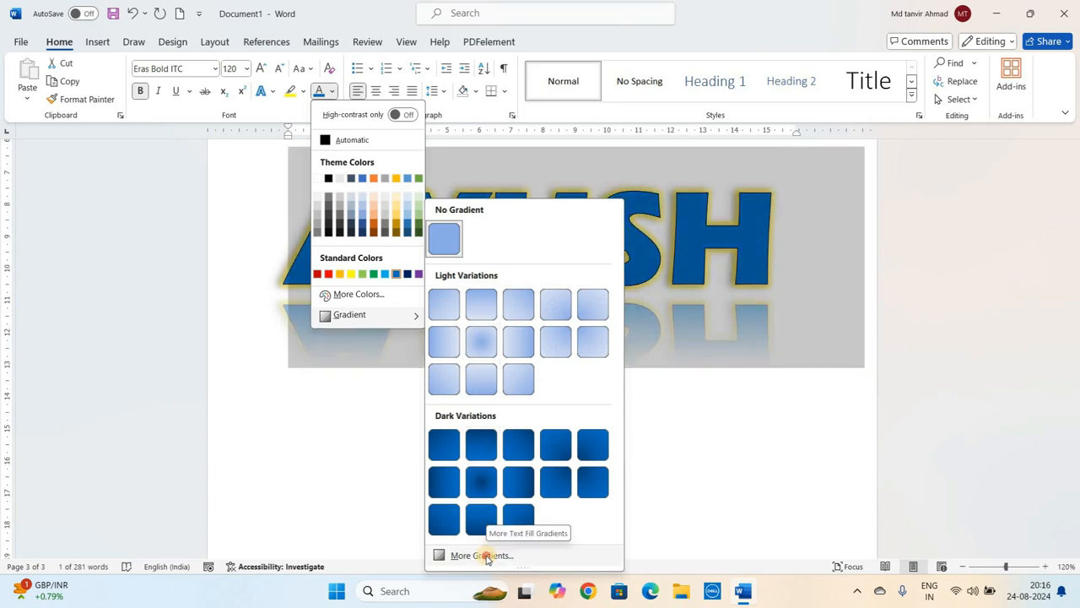
left_click(481, 556)
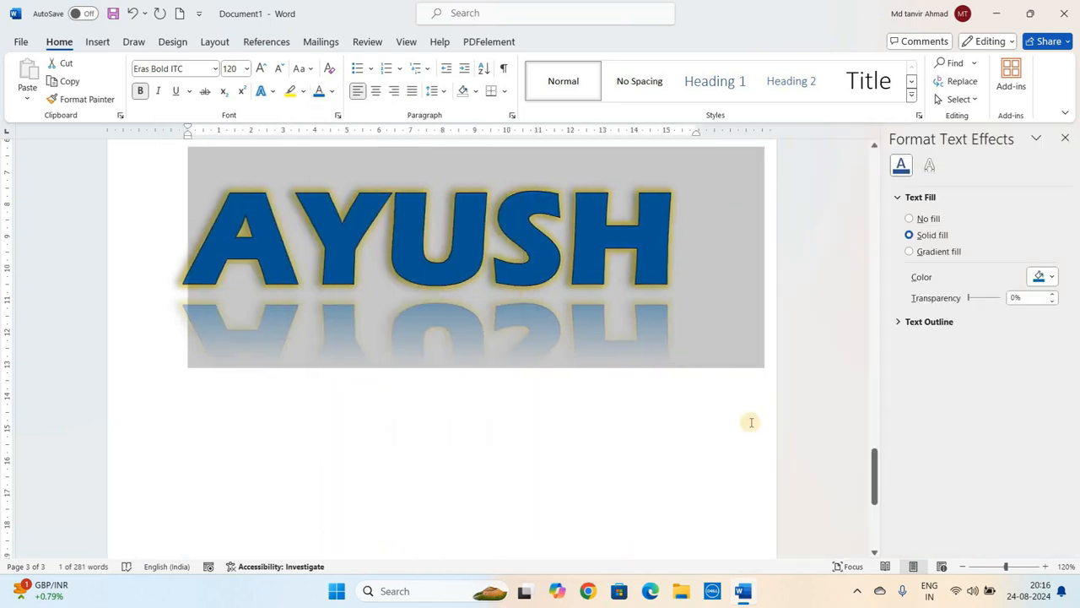
left_click(910, 251)
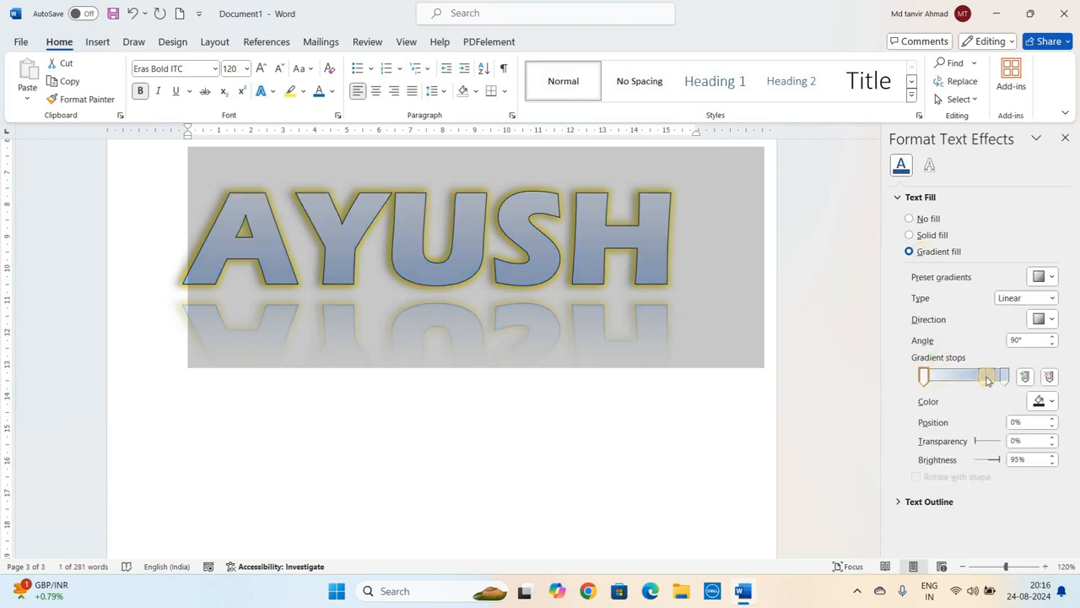
- Set the first gradient stop of AYUSH's fill to yellow
left_click(923, 378)
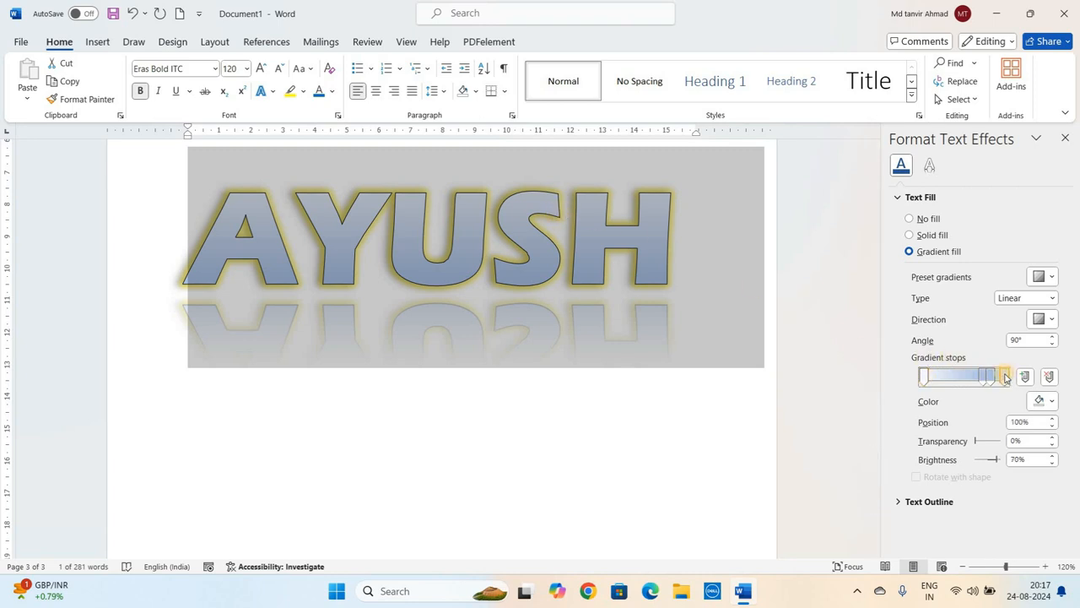
left_click(924, 377)
left_click(1051, 402)
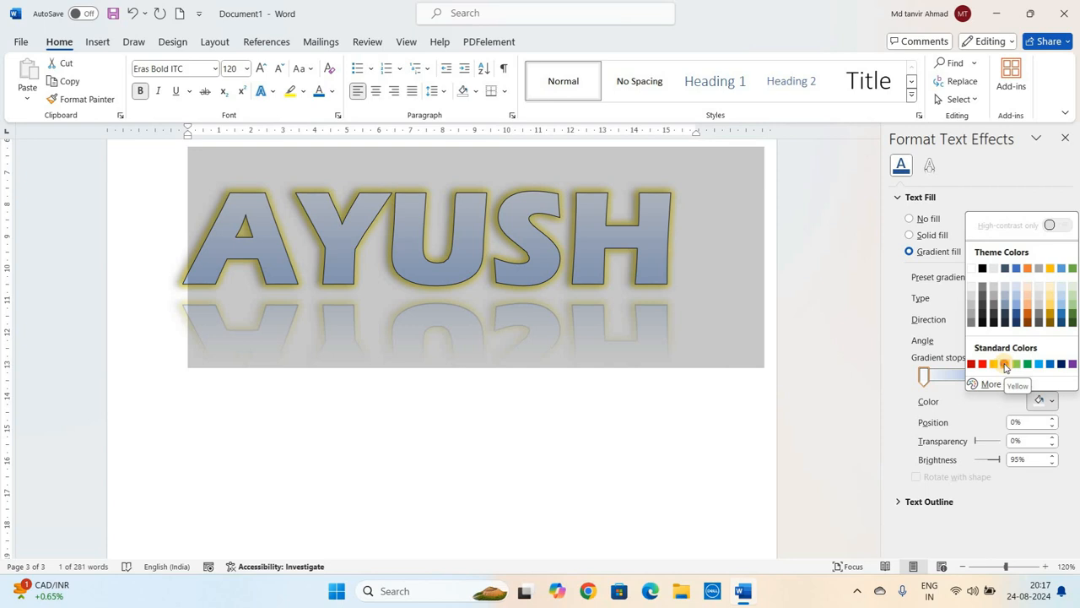
left_click(1005, 364)
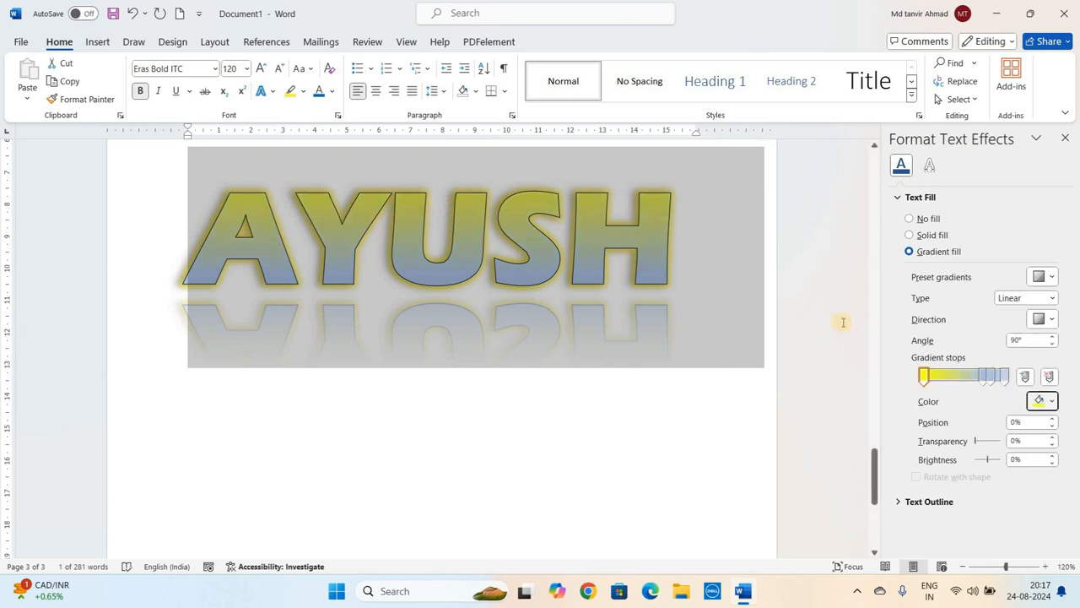
- Set the last gradient stop of AYUSH's fill to red
left_click(1006, 378)
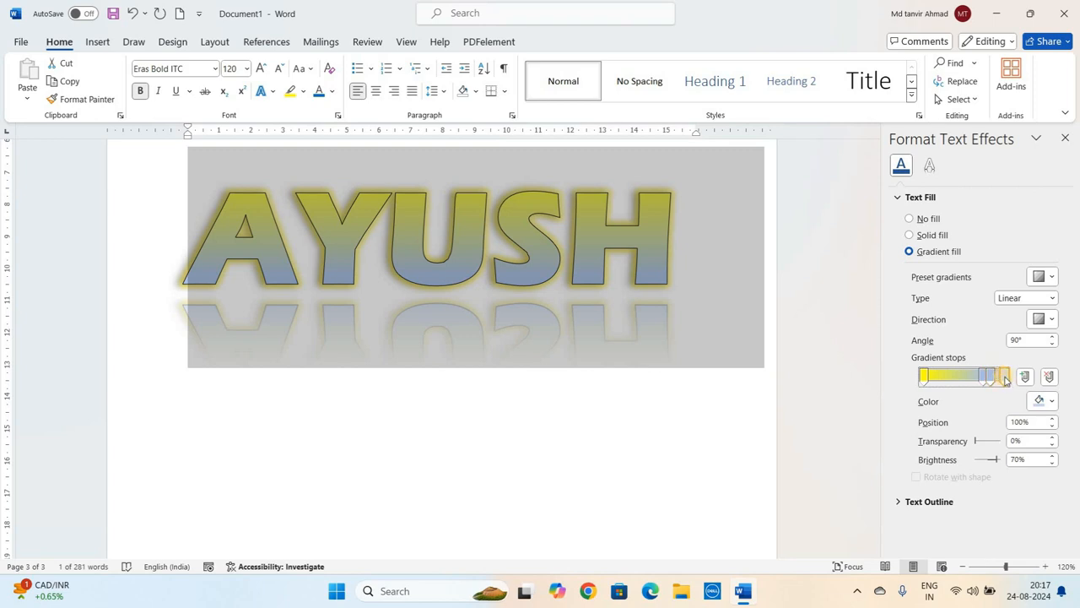
left_click(1045, 402)
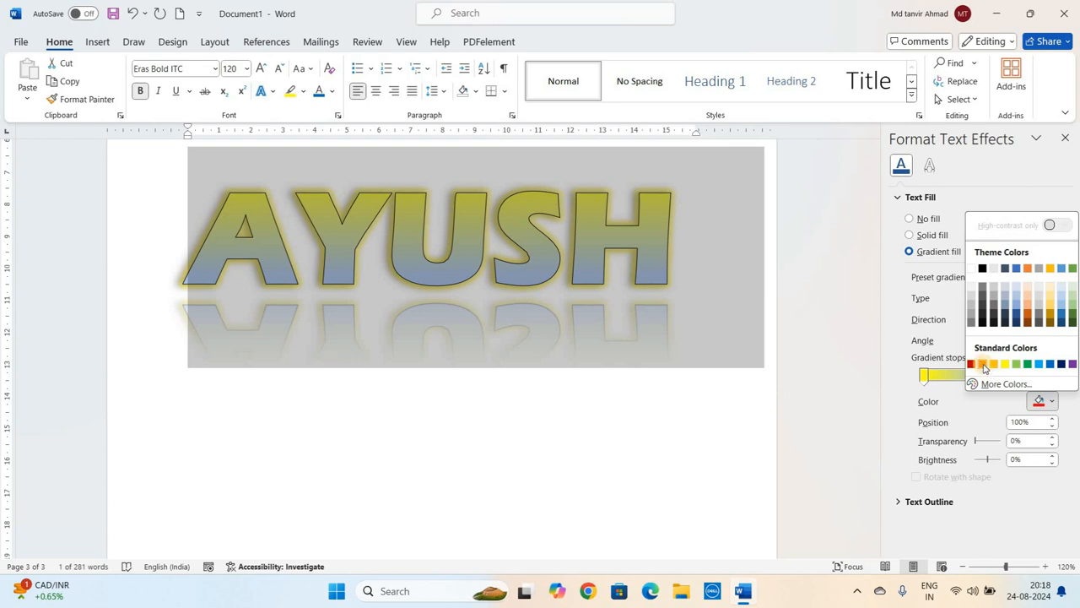
left_click(983, 367)
- Remove the two middle gradient stops from AYUSH's gradient fill
left_click(986, 380)
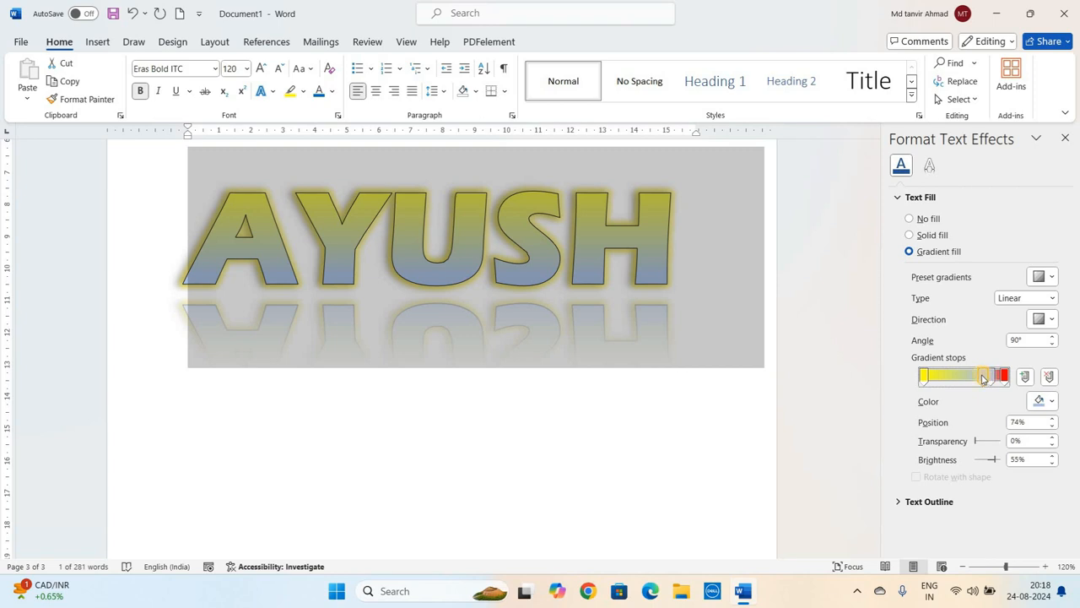
left_click(1051, 377)
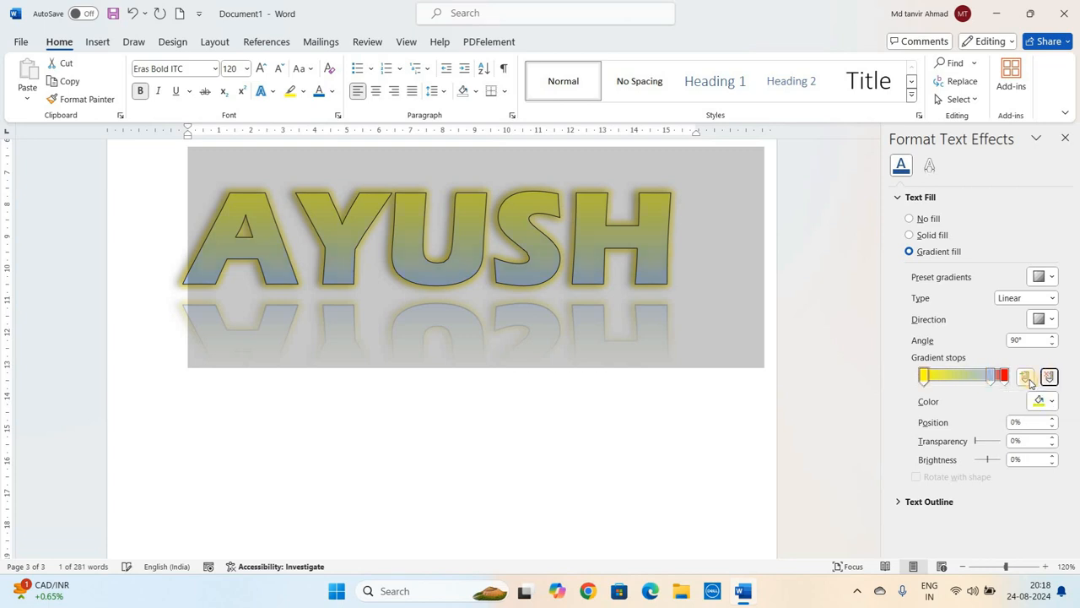
left_click(995, 377)
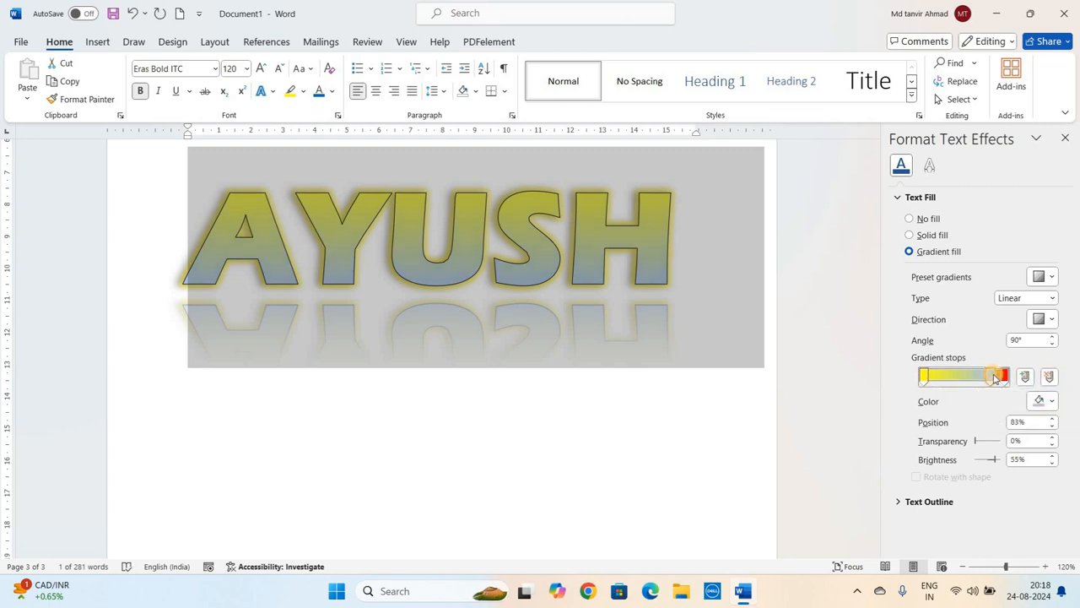
left_click(1052, 377)
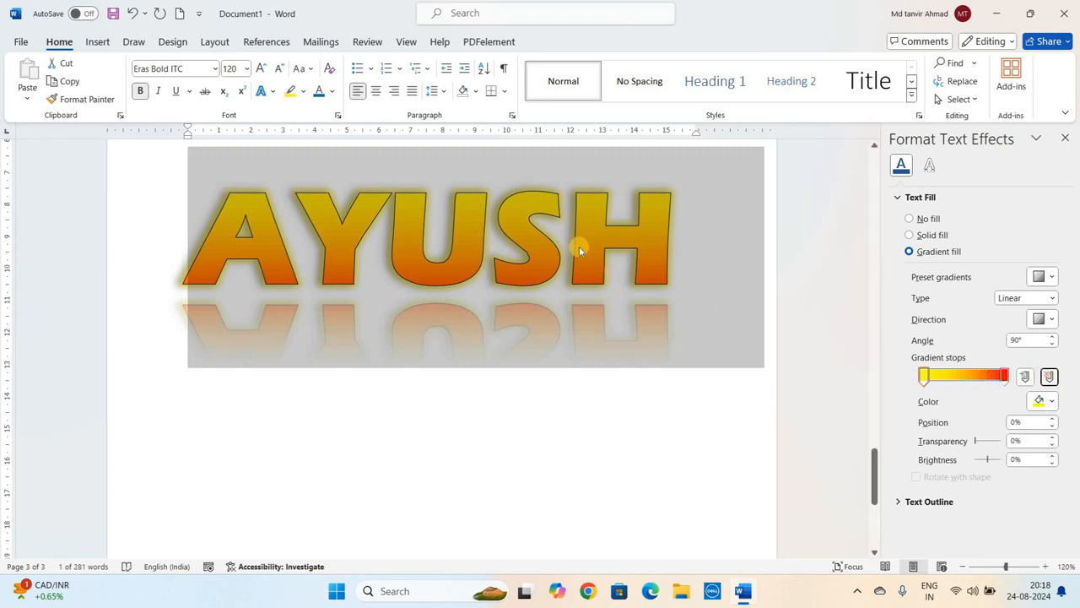
- Move the red gradient stop to about 84% and the yellow stop to about 22%, then close the effects pane
left_click(1004, 377)
left_click_drag(1004, 376, 992, 377)
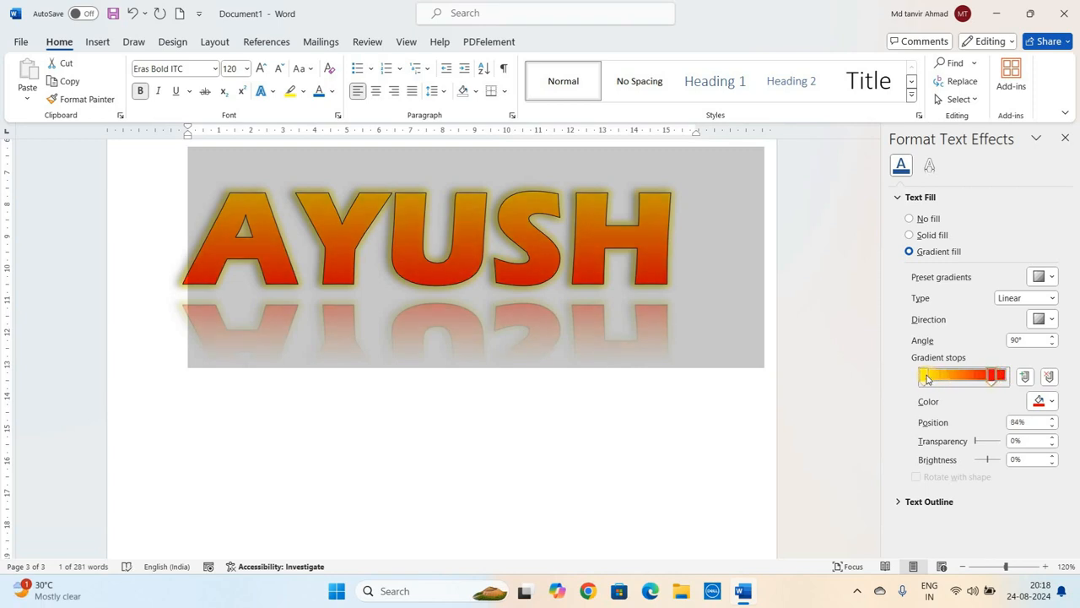
left_click_drag(926, 377, 946, 377)
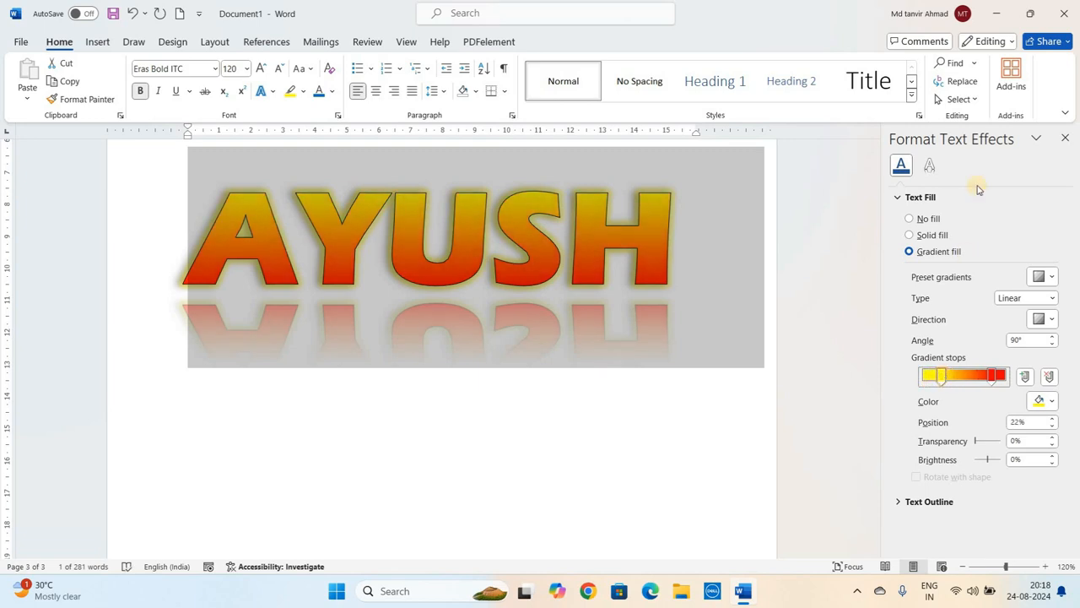
left_click(1065, 138)
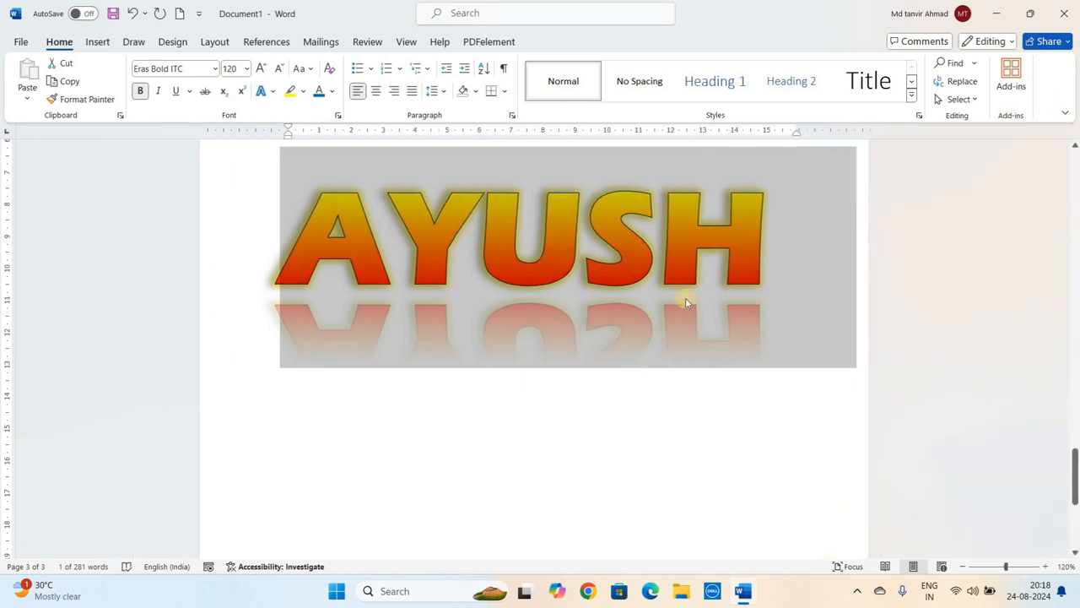
left_click(400, 228)
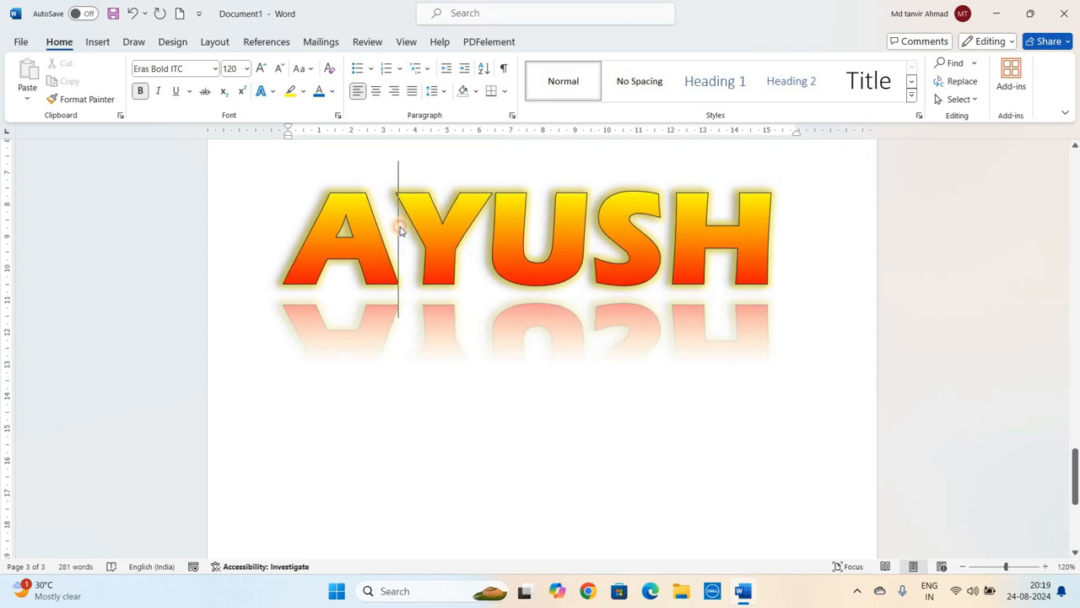
double_click(400, 228)
left_click(398, 224)
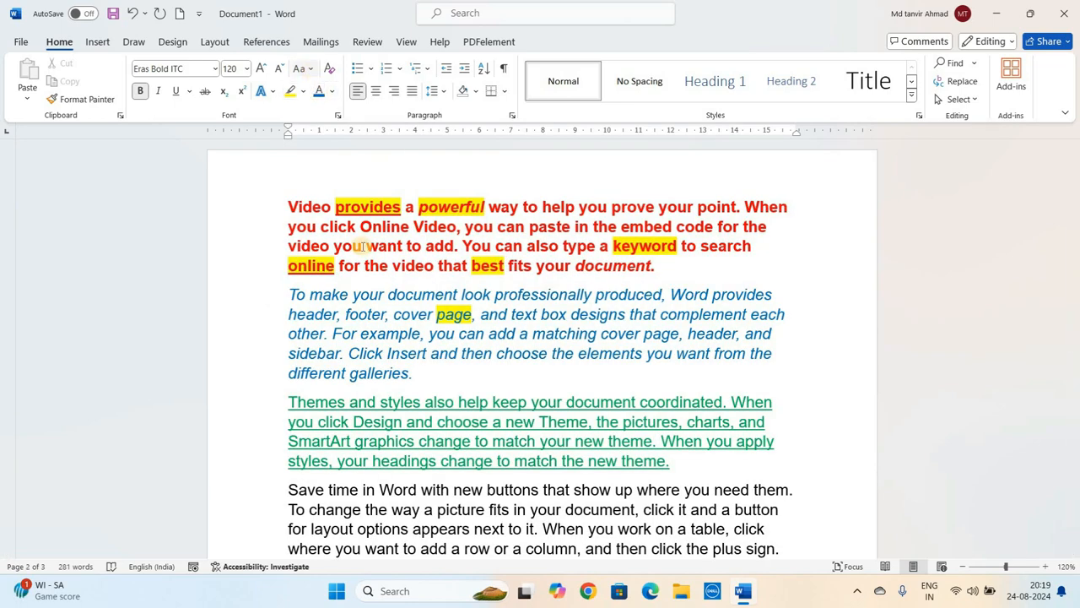
left_click(361, 246)
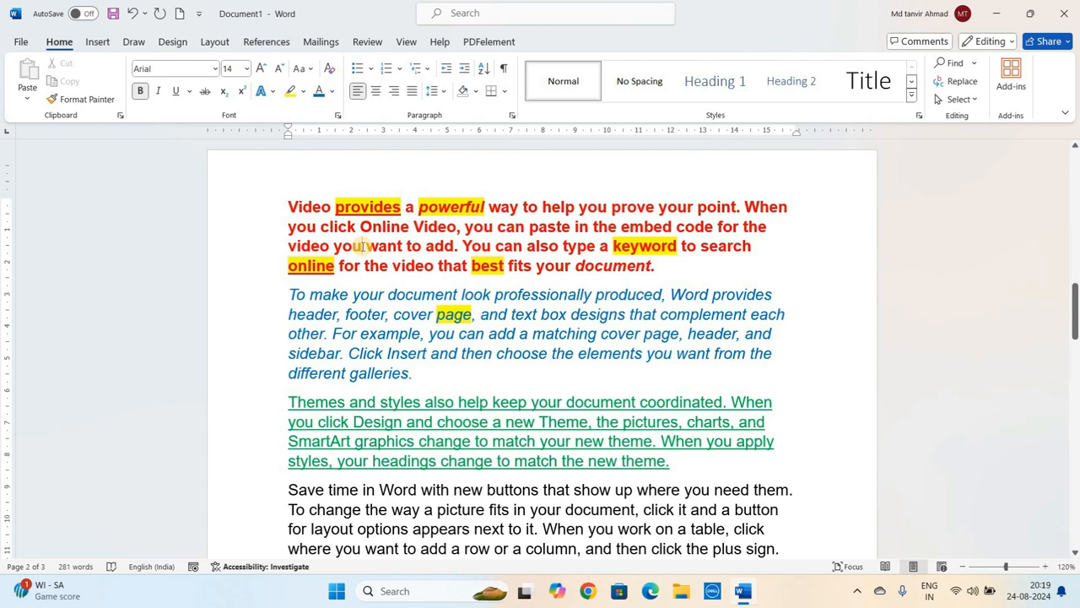
left_click(312, 69)
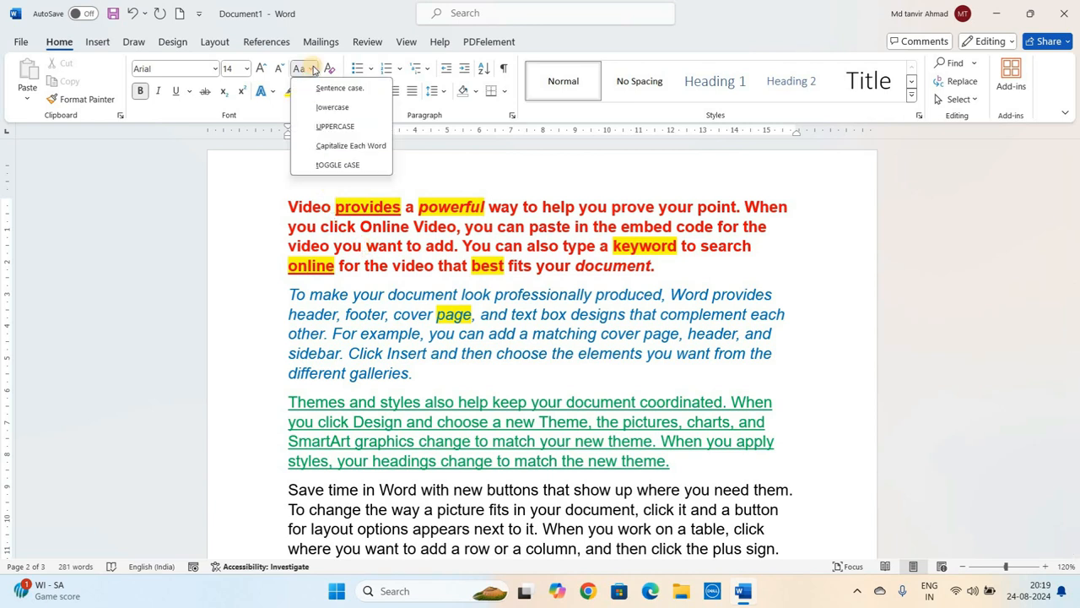
left_click(397, 246)
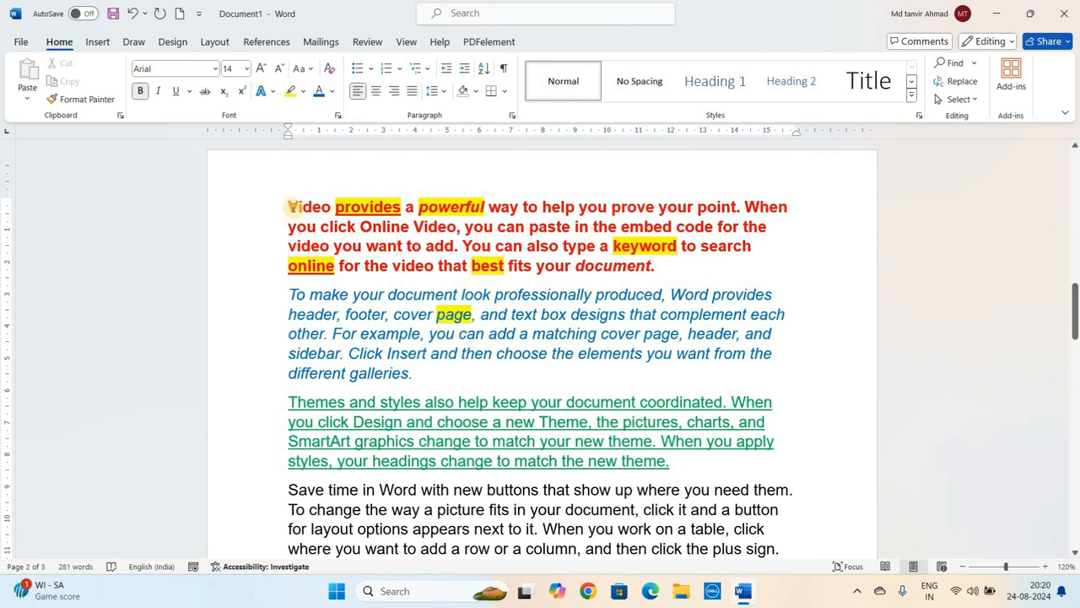
- Select the first paragraph and open the Change Case options for it
left_click_drag(292, 206, 660, 268)
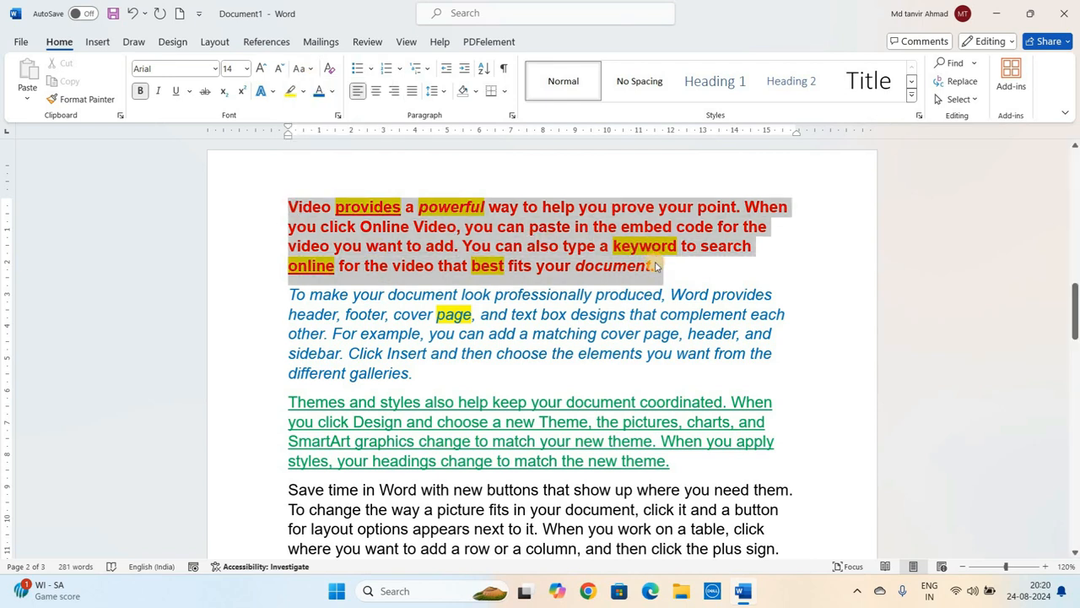
left_click(570, 255)
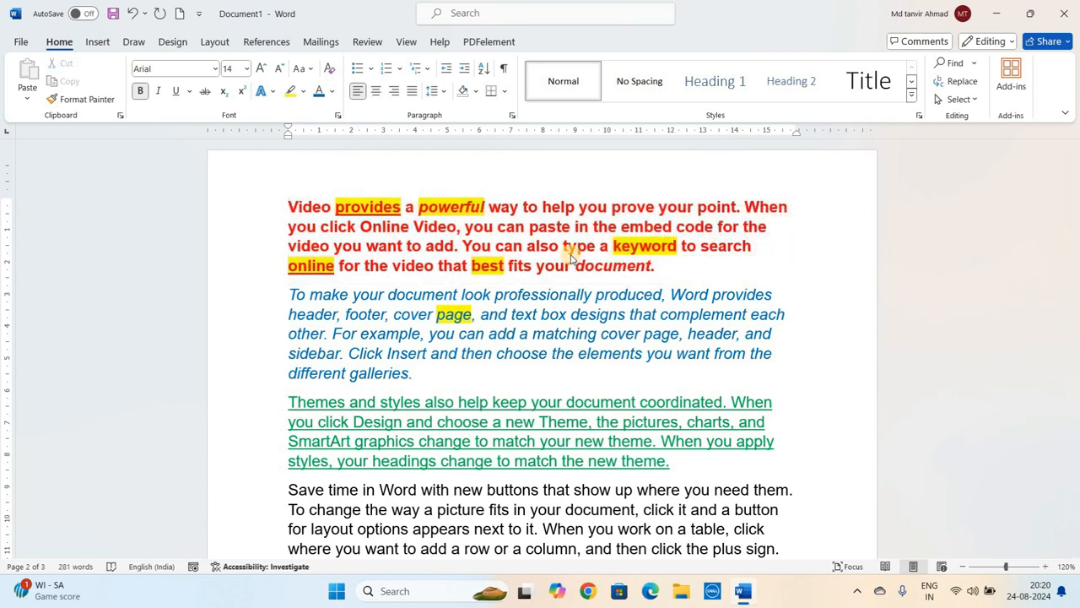
left_click(495, 248)
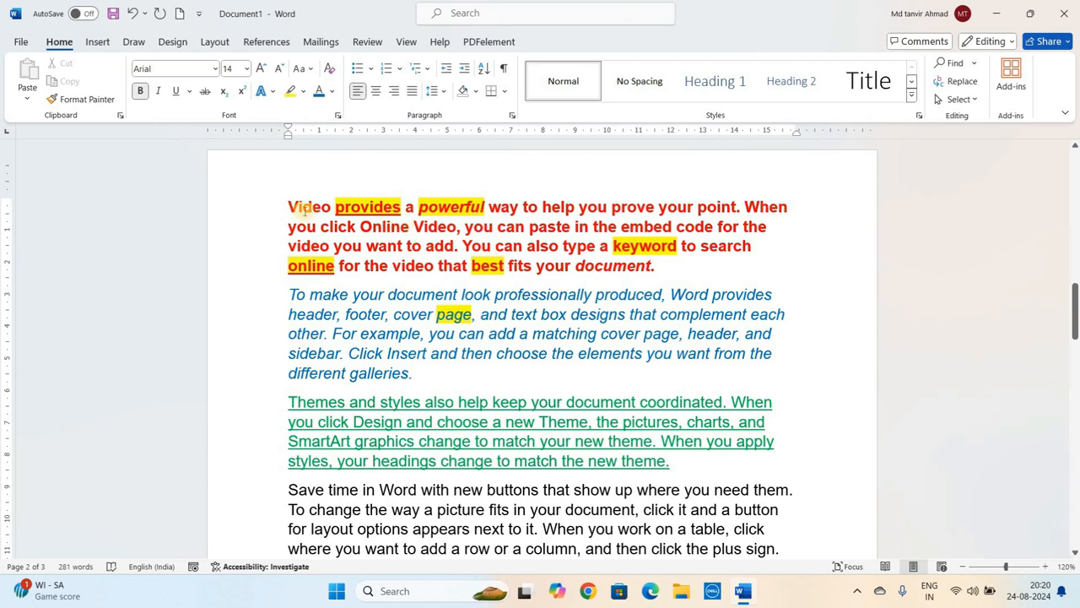
left_click_drag(305, 207, 695, 266)
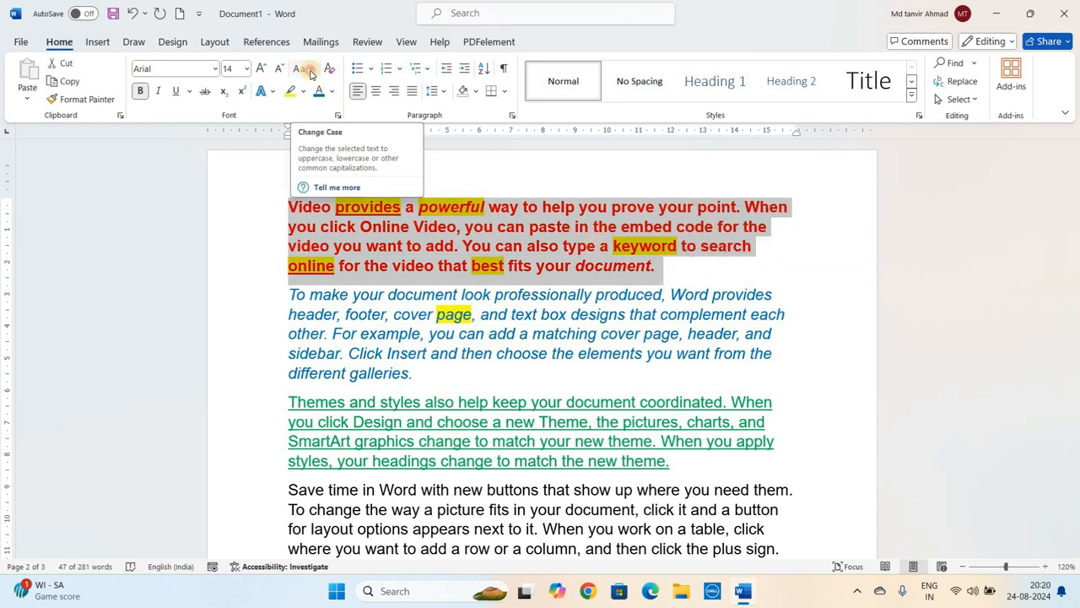
left_click(310, 70)
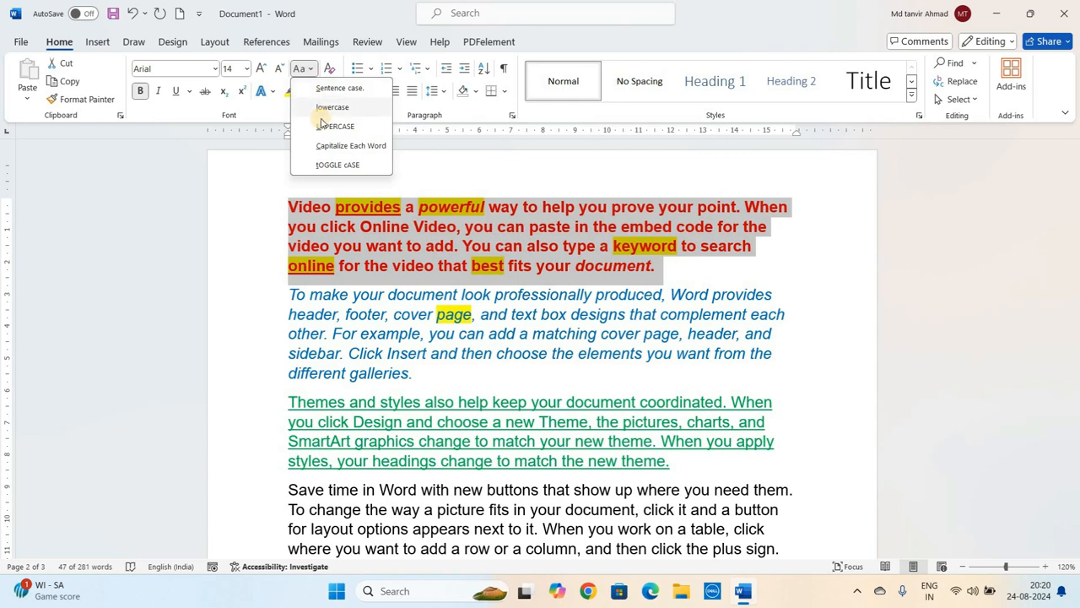
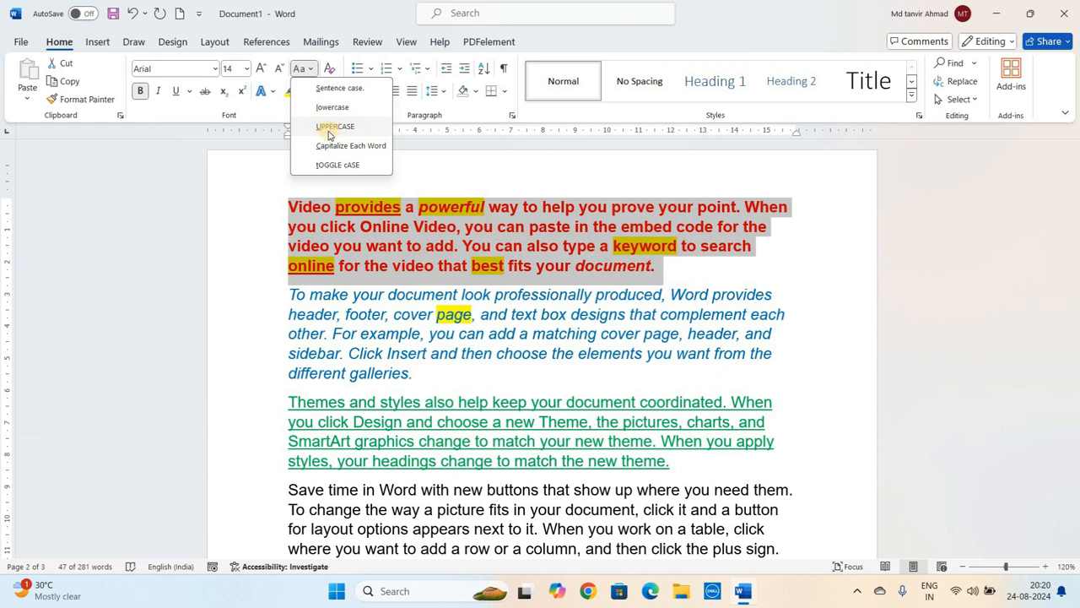
- Convert the first paragraph to UPPERCASE
left_click(336, 128)
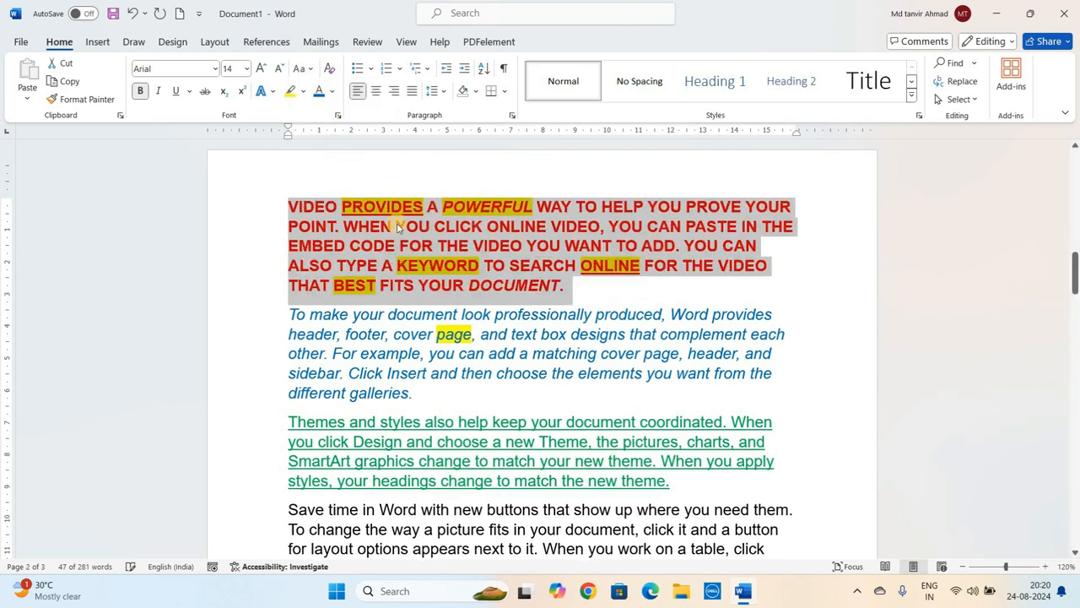
left_click(398, 228)
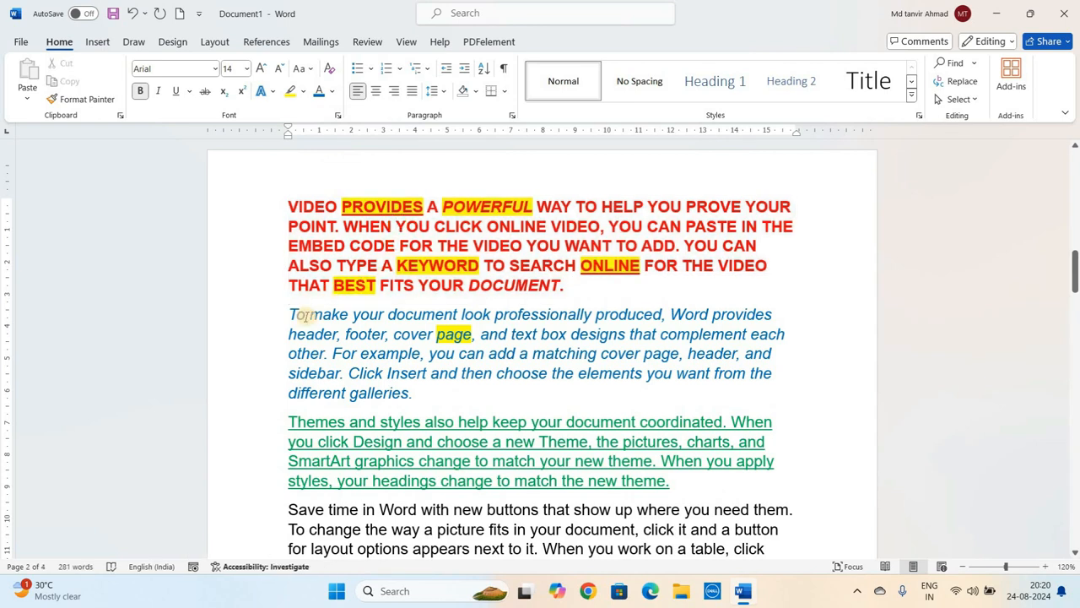
- Select the second paragraph and convert it to lowercase
left_click_drag(293, 313, 460, 391)
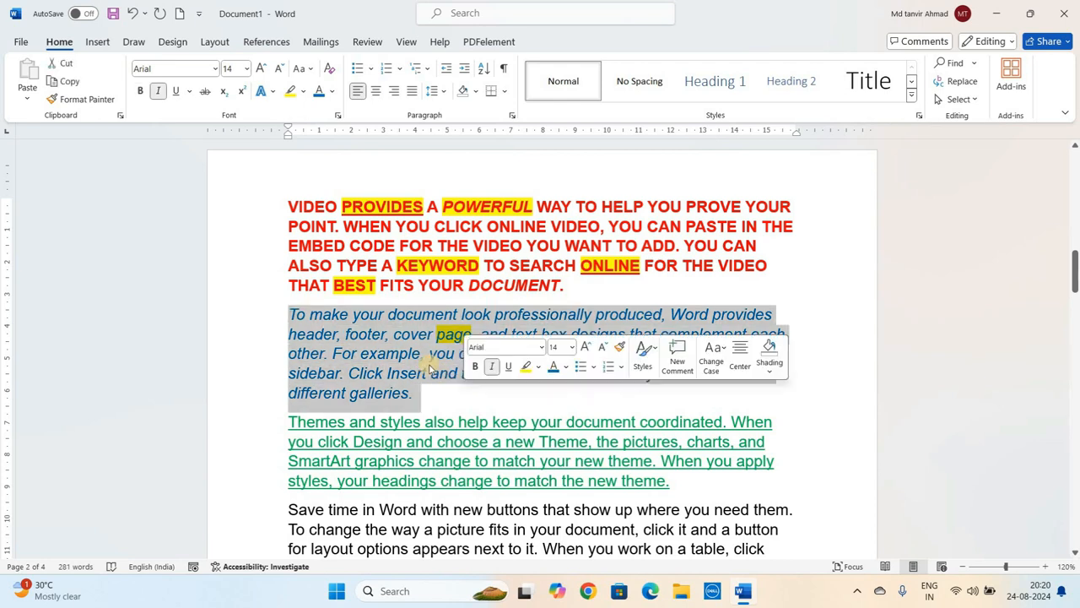
left_click(312, 69)
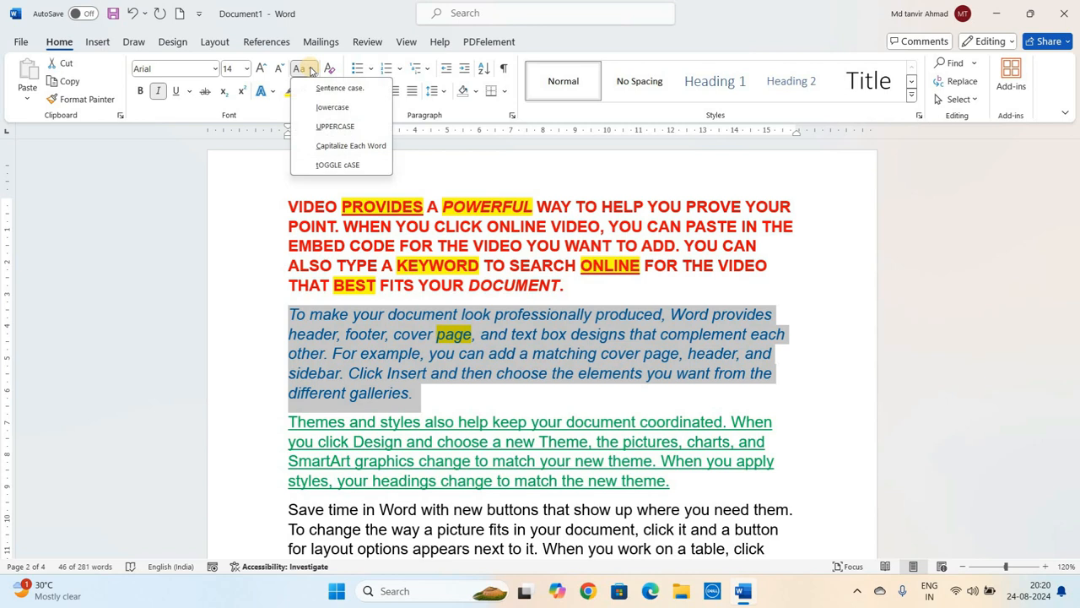
left_click(336, 108)
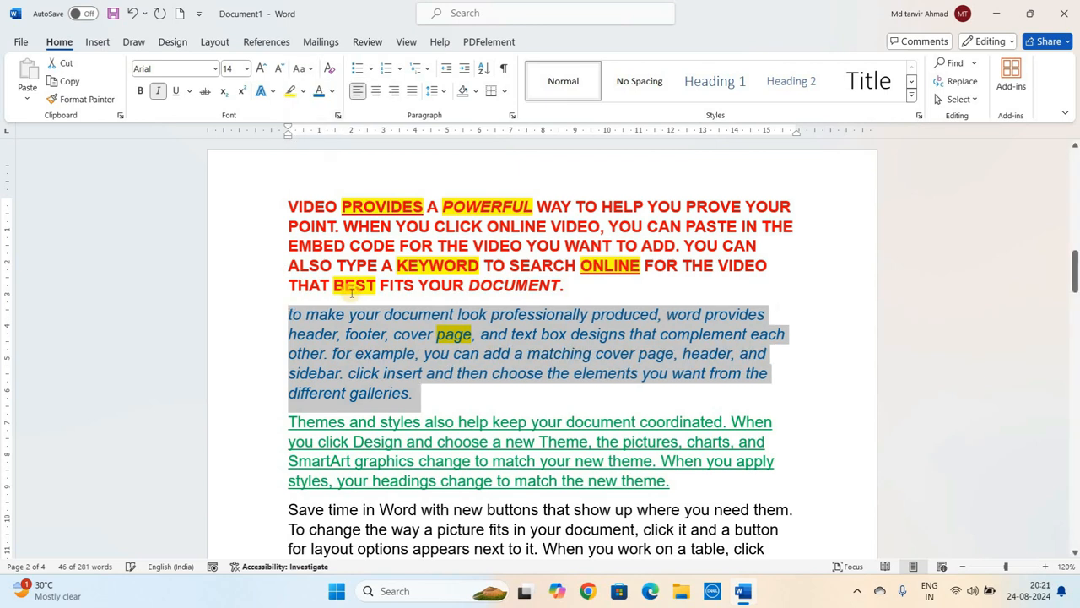
left_click(390, 390)
triple_click(390, 390)
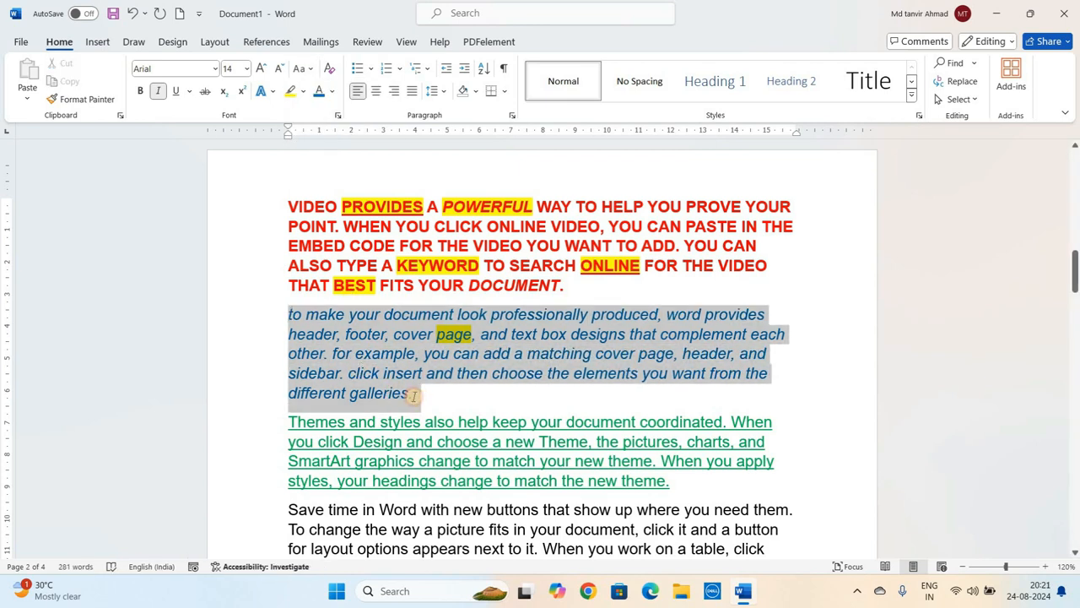
left_click(385, 379)
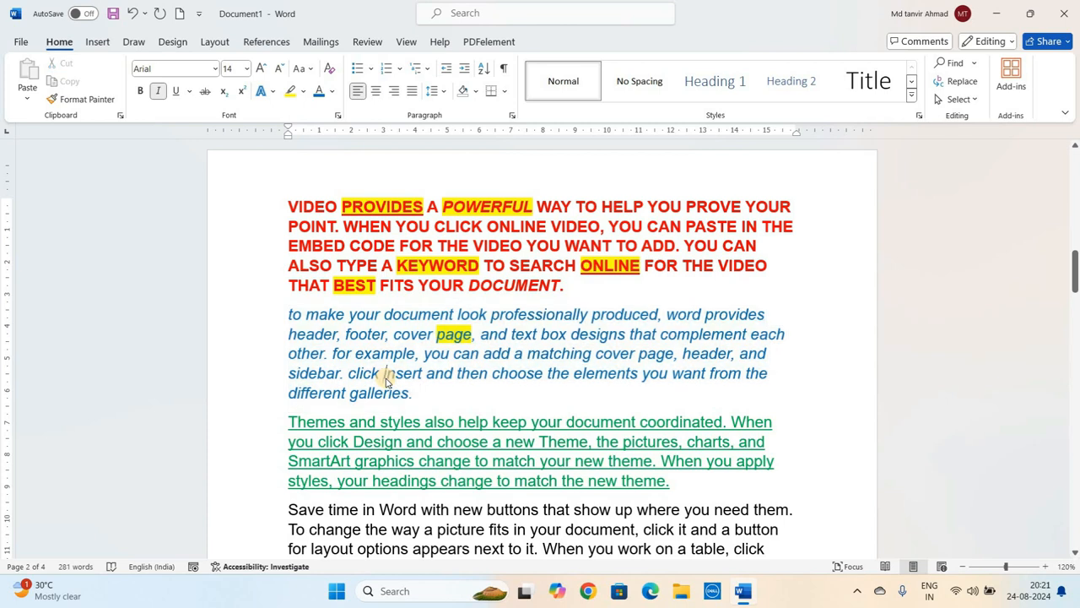
scroll(385, 379, "down", 3)
left_click(450, 321)
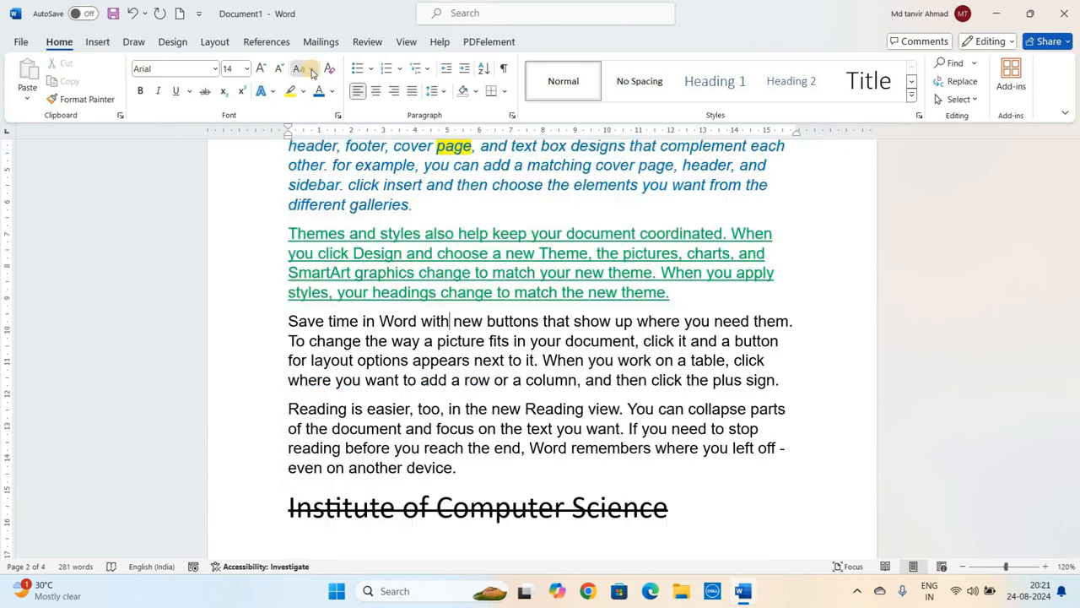
left_click(302, 68)
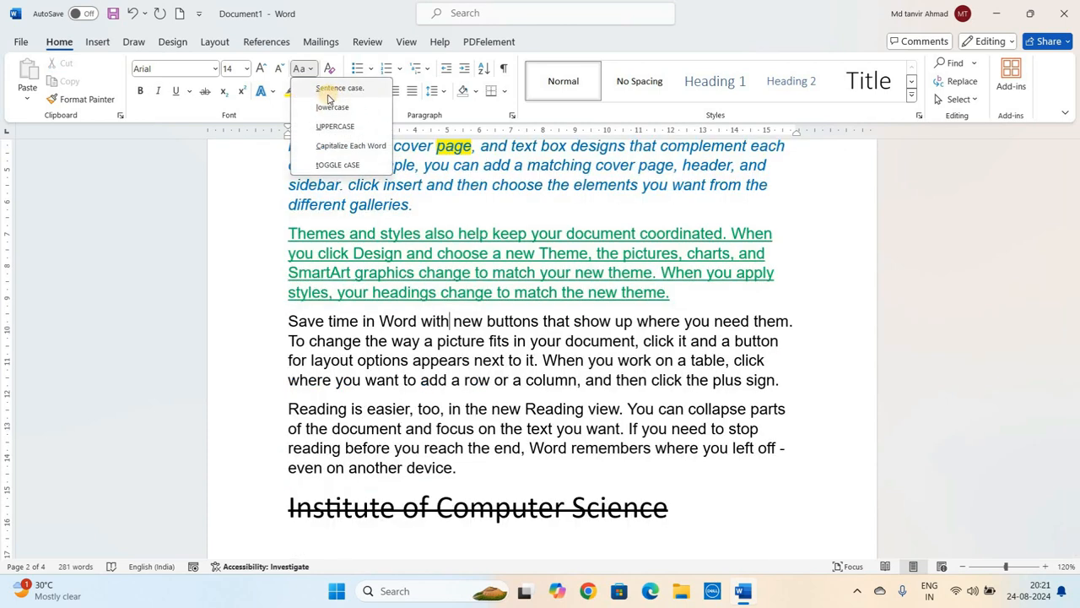
left_click(306, 321)
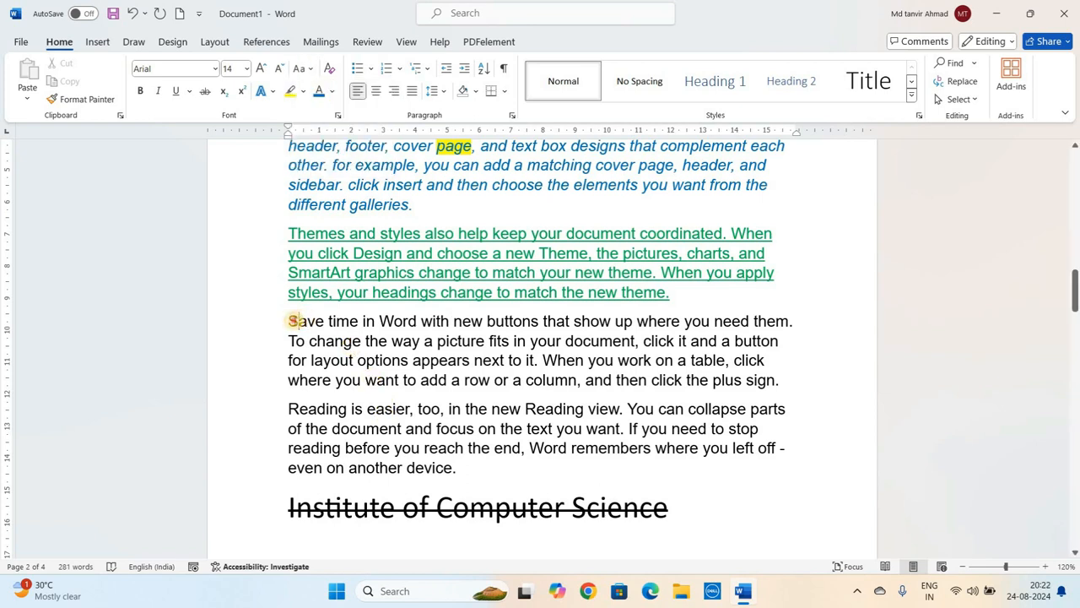
- Examine the capital letters that start each sentence in the fourth paragraph
left_click_drag(292, 320, 302, 321)
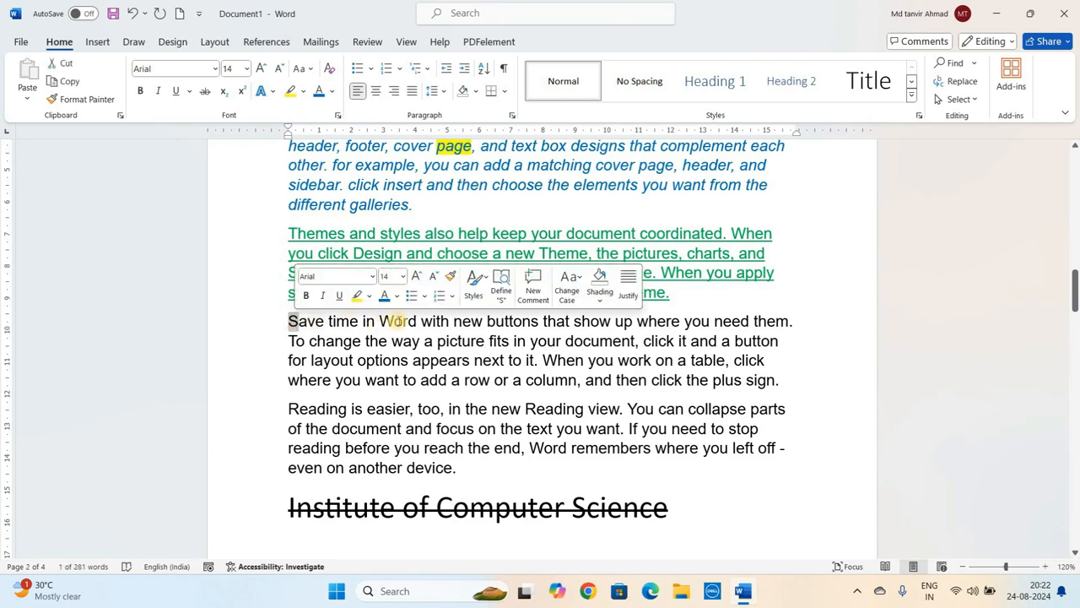
left_click(441, 321)
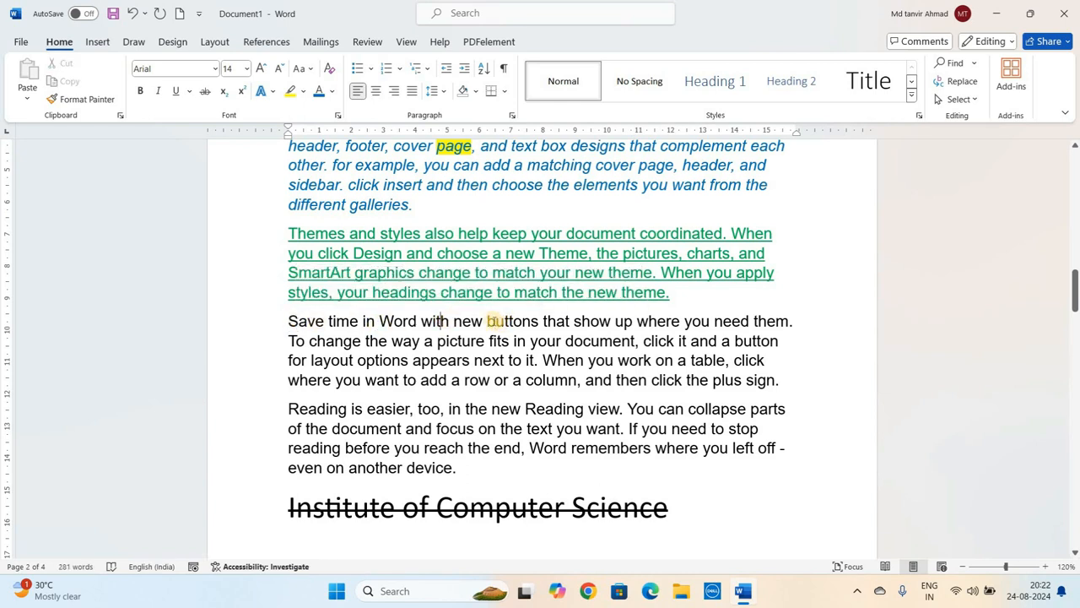
triple_click(498, 321)
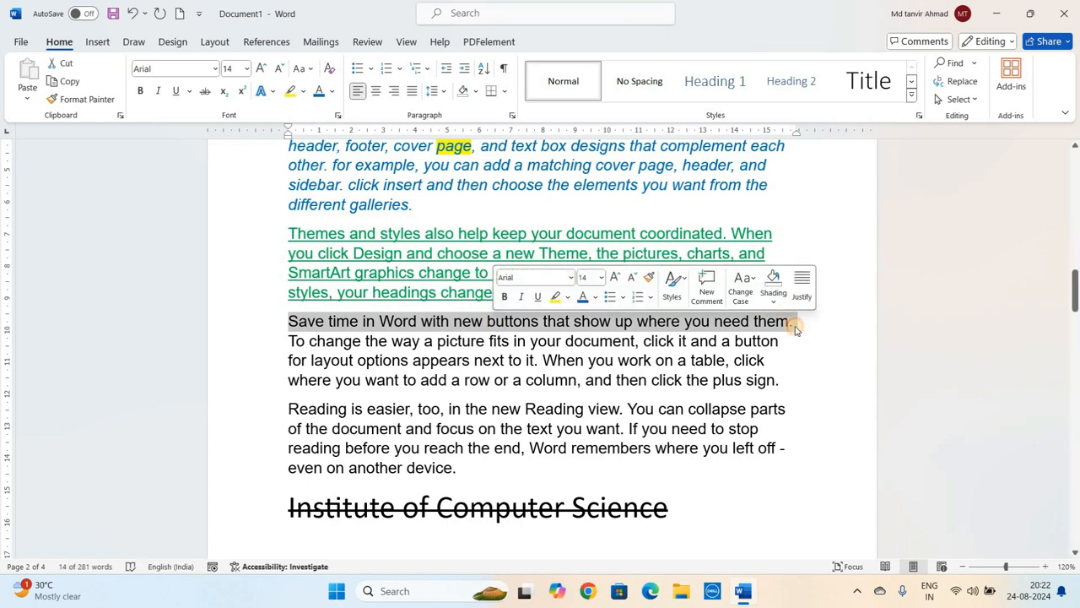
left_click(795, 330)
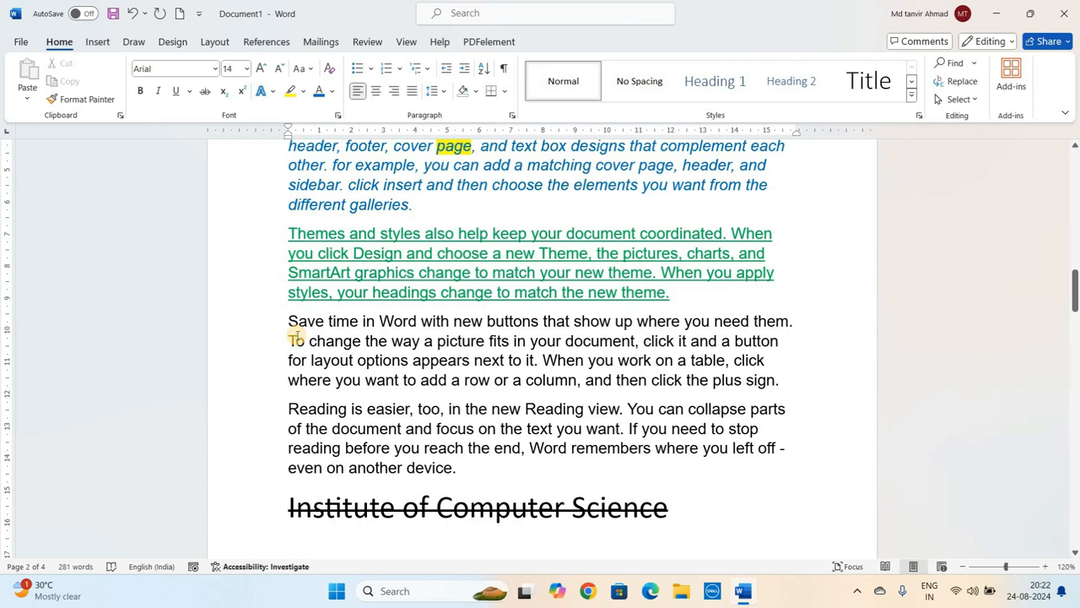
left_click_drag(294, 339, 314, 341)
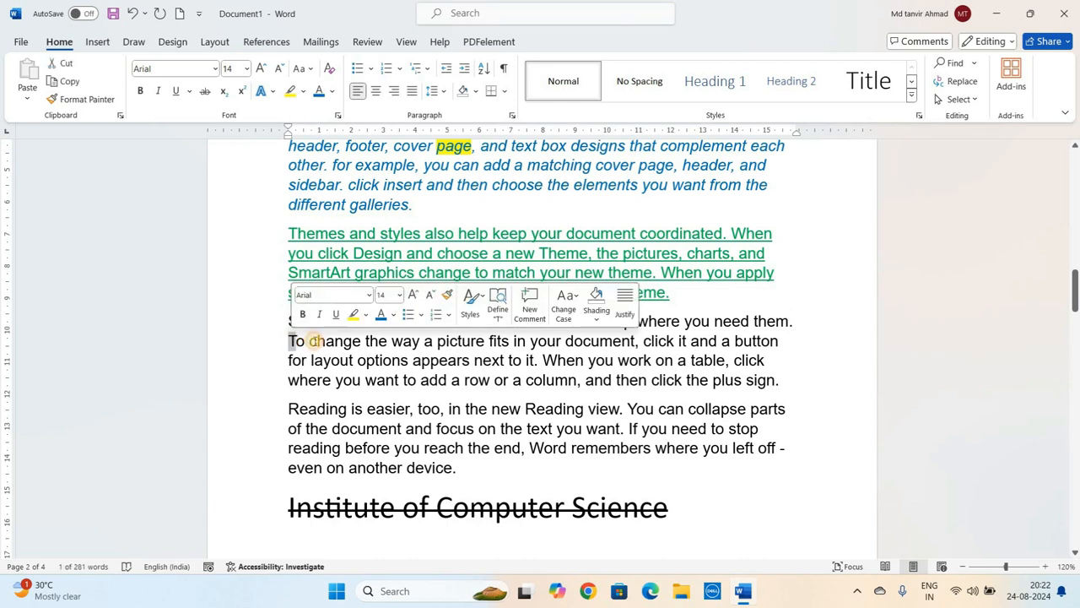
left_click(314, 340)
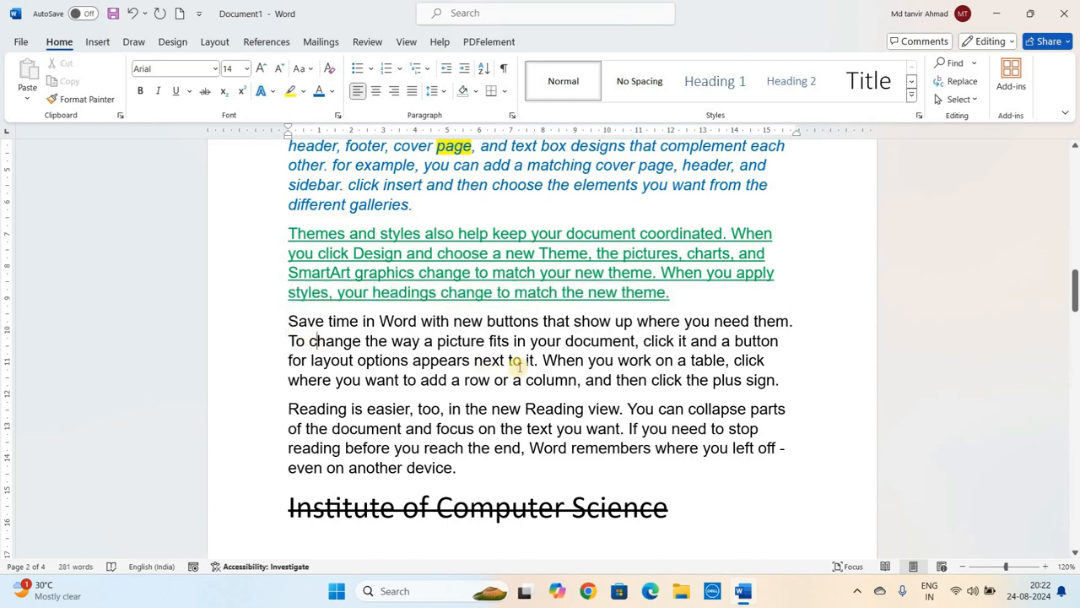
left_click(290, 321)
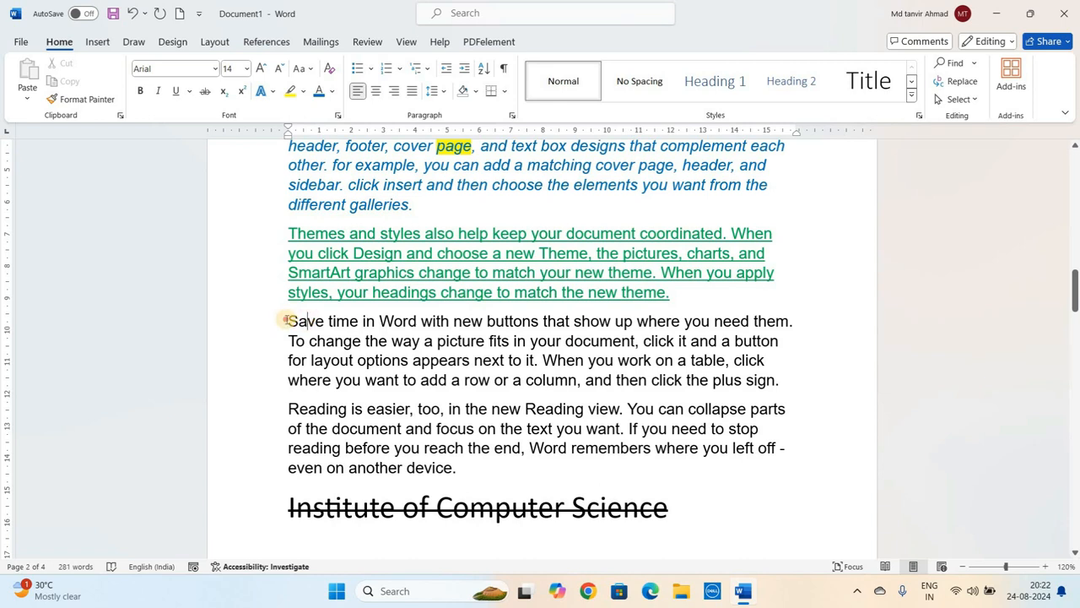
left_click(792, 321)
left_click_drag(288, 321, 789, 320)
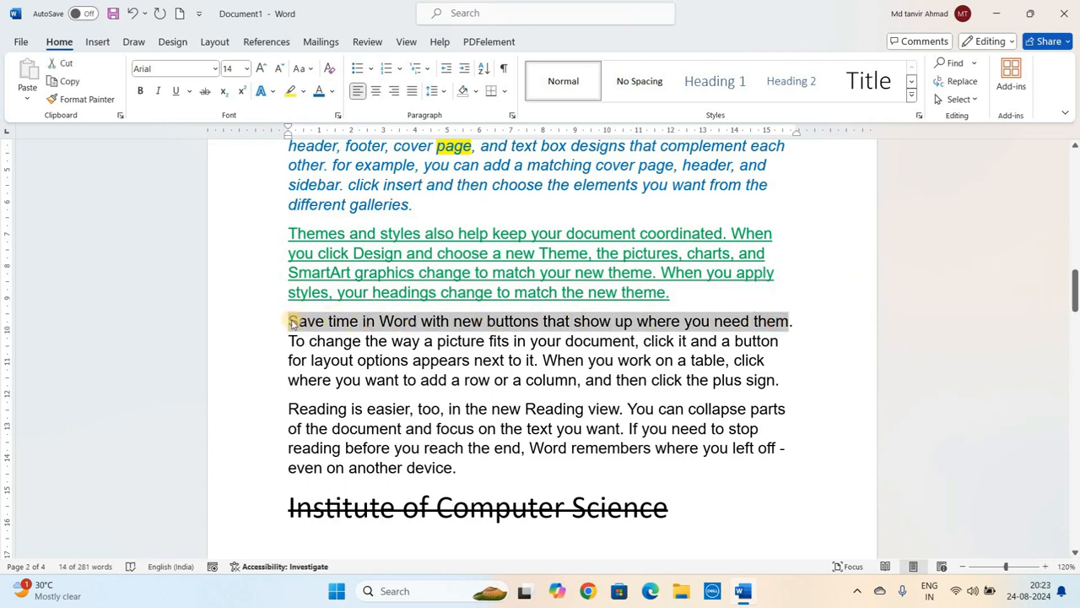
left_click(291, 321)
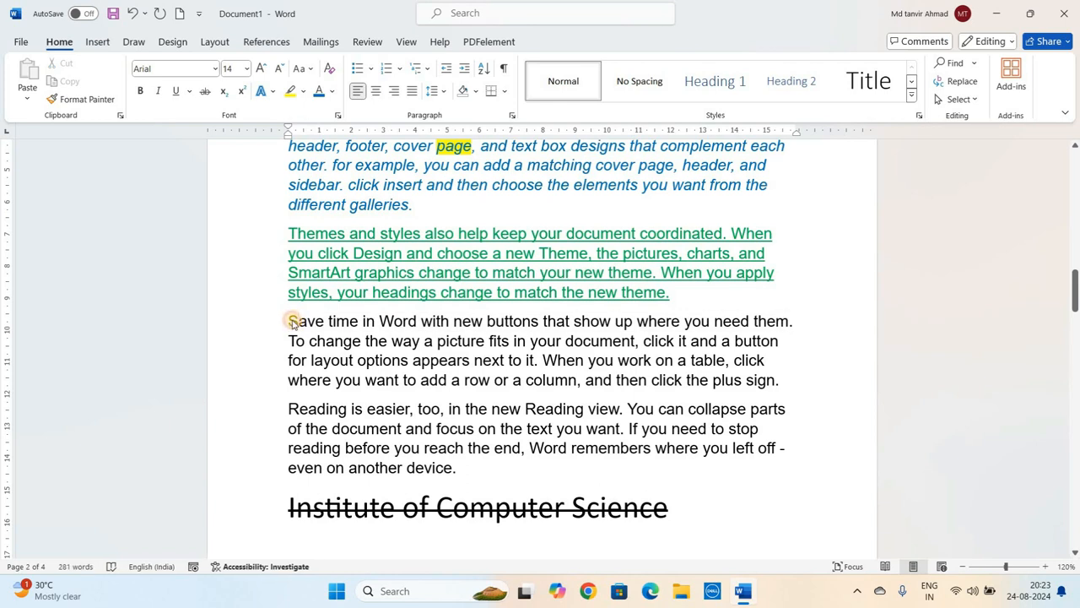
left_click_drag(289, 322, 298, 323)
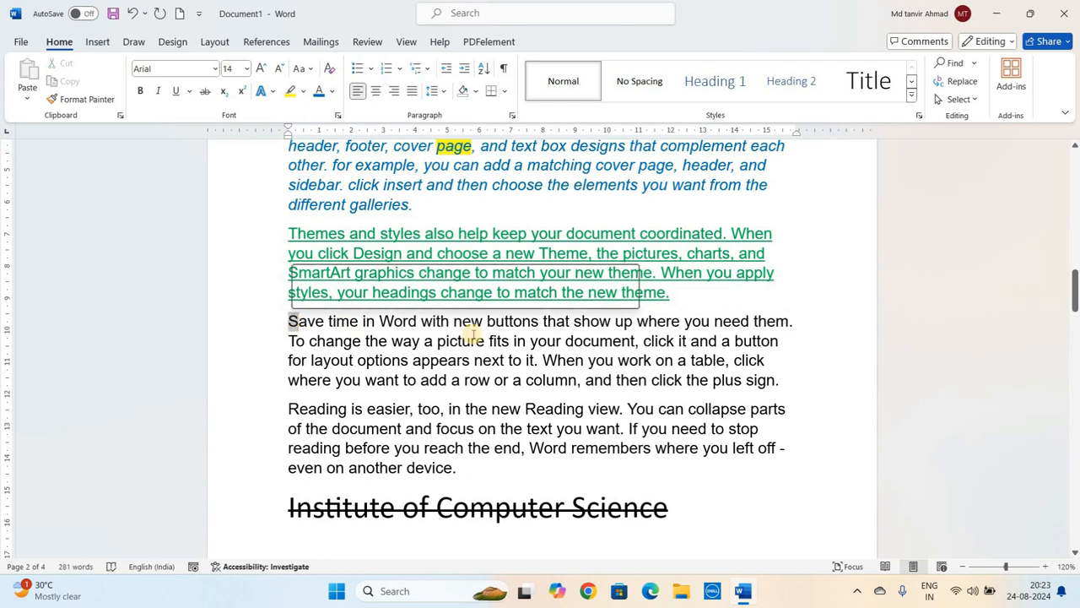
left_click(536, 321)
left_click(798, 322)
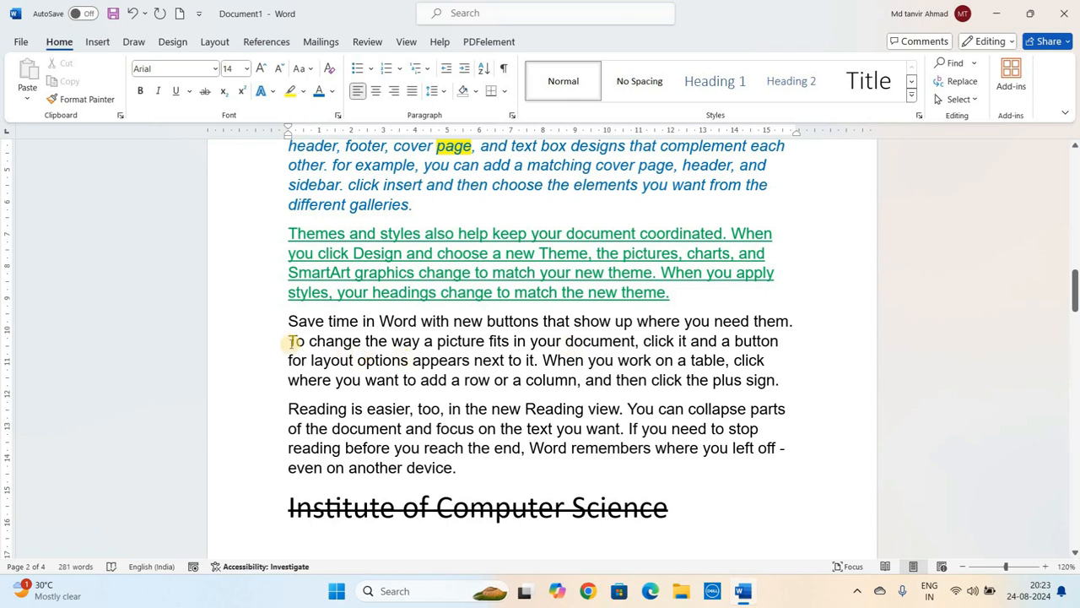
left_click_drag(289, 341, 299, 342)
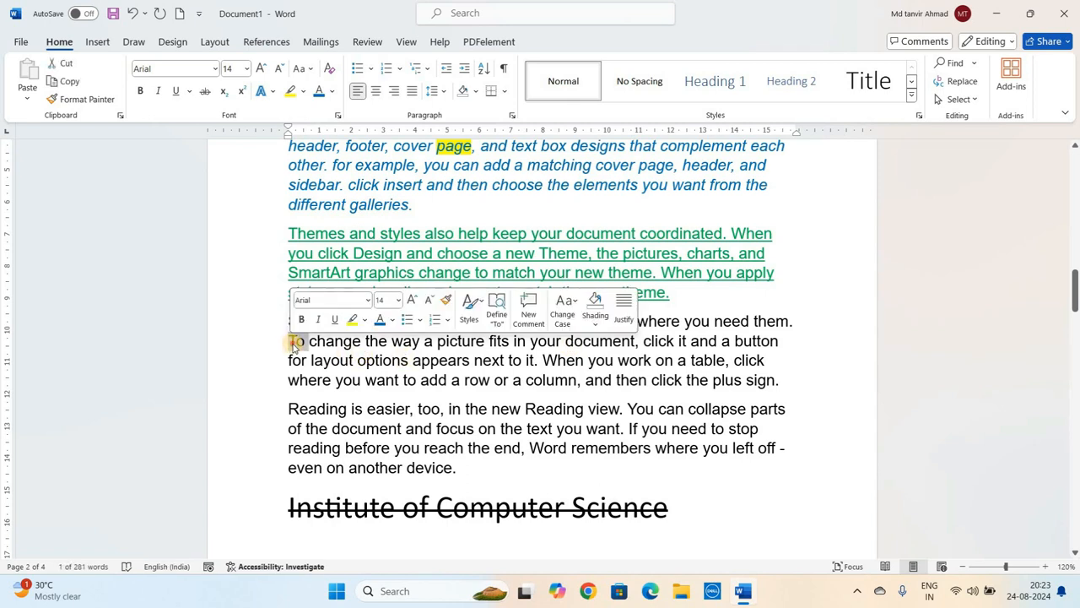
key("Right")
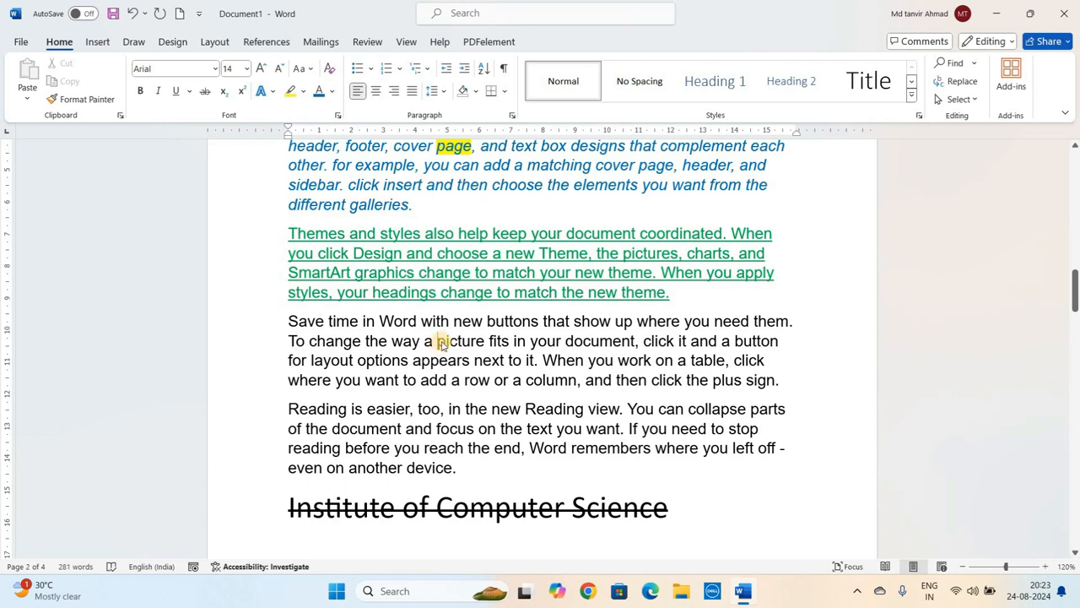
left_click(441, 341, "ctrl")
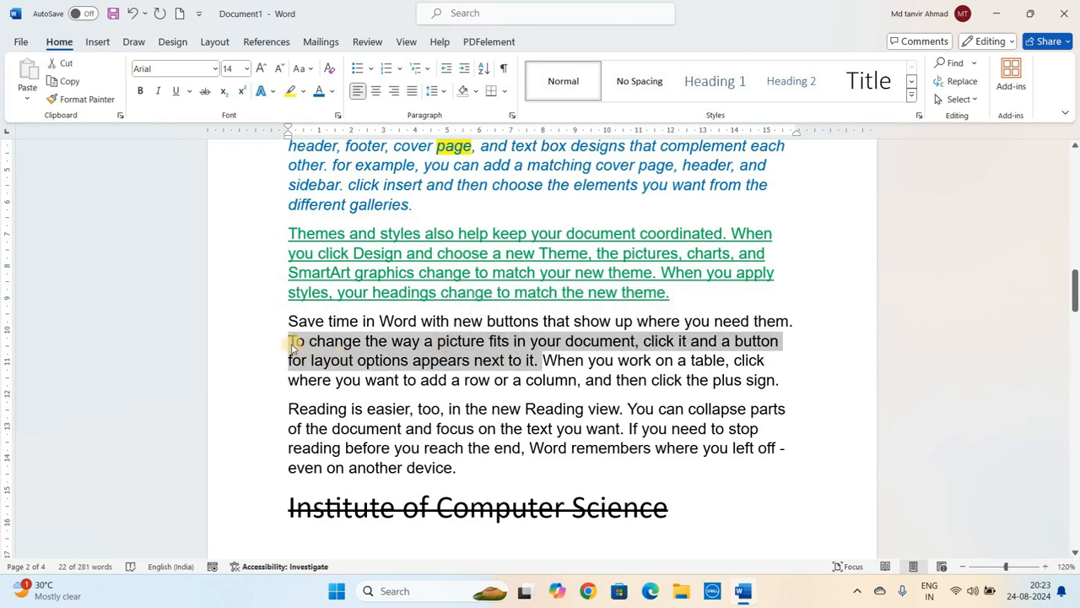
left_click(549, 360)
left_click(549, 361, "ctrl")
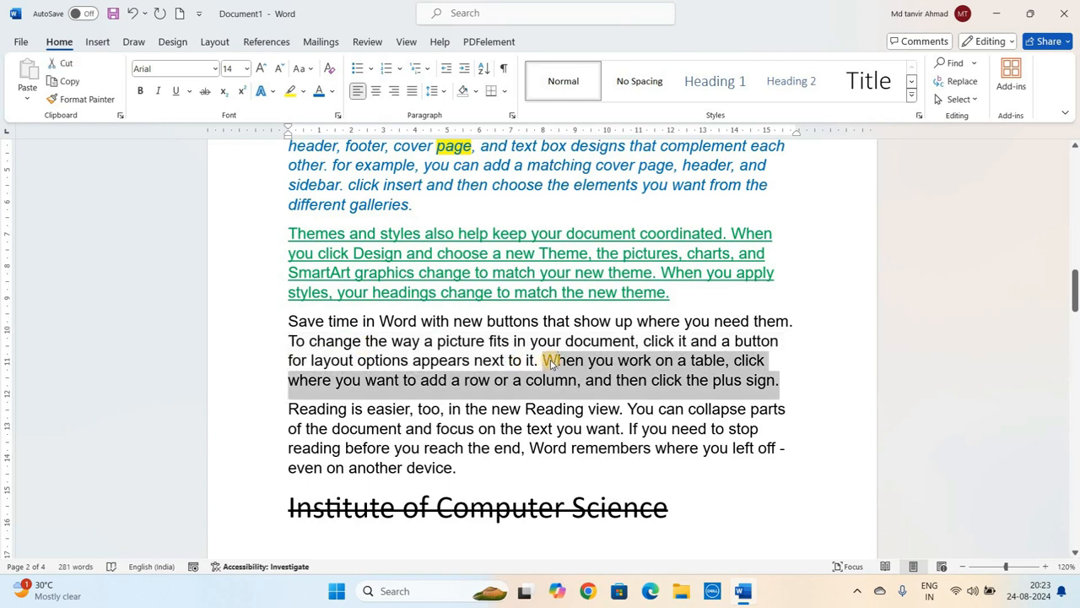
left_click(473, 341)
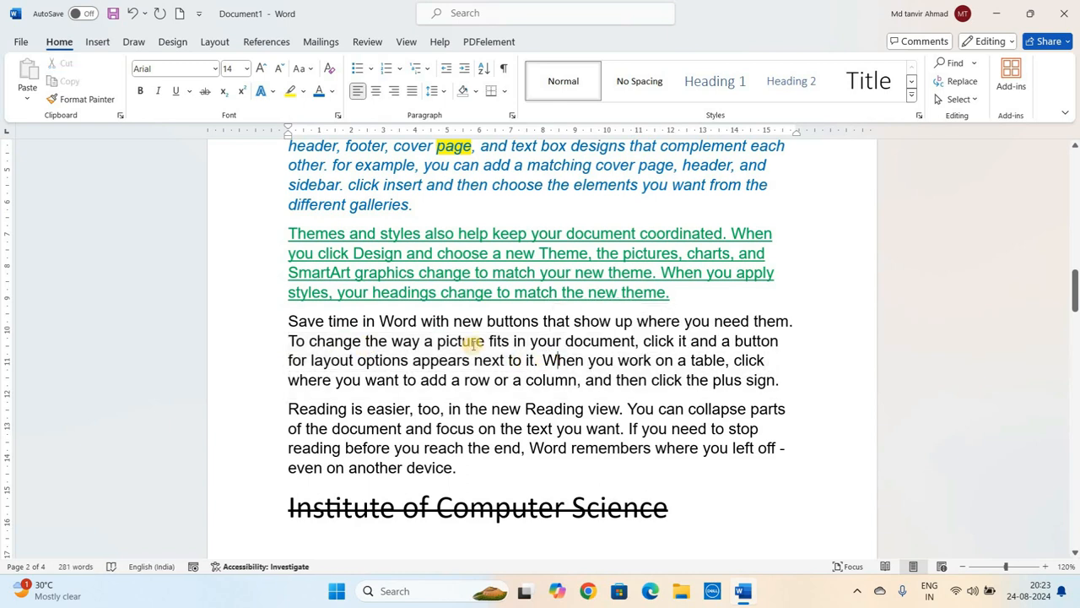
left_click(443, 344)
- Select the fourth paragraph and apply Capitalize Each Word to it
left_click(304, 68)
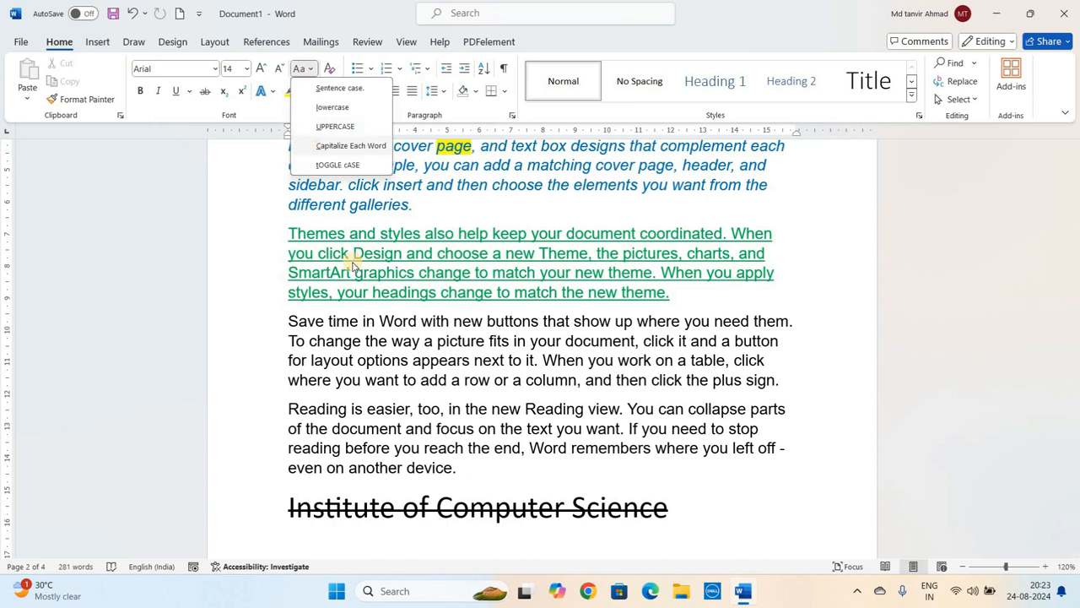
left_click(368, 329)
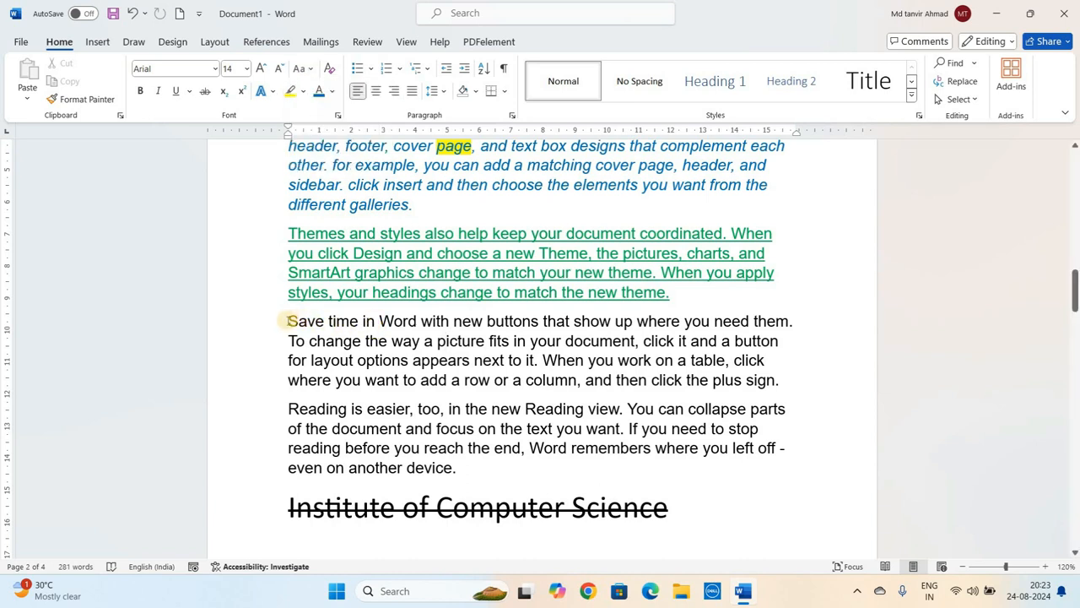
left_click_drag(287, 321, 790, 394)
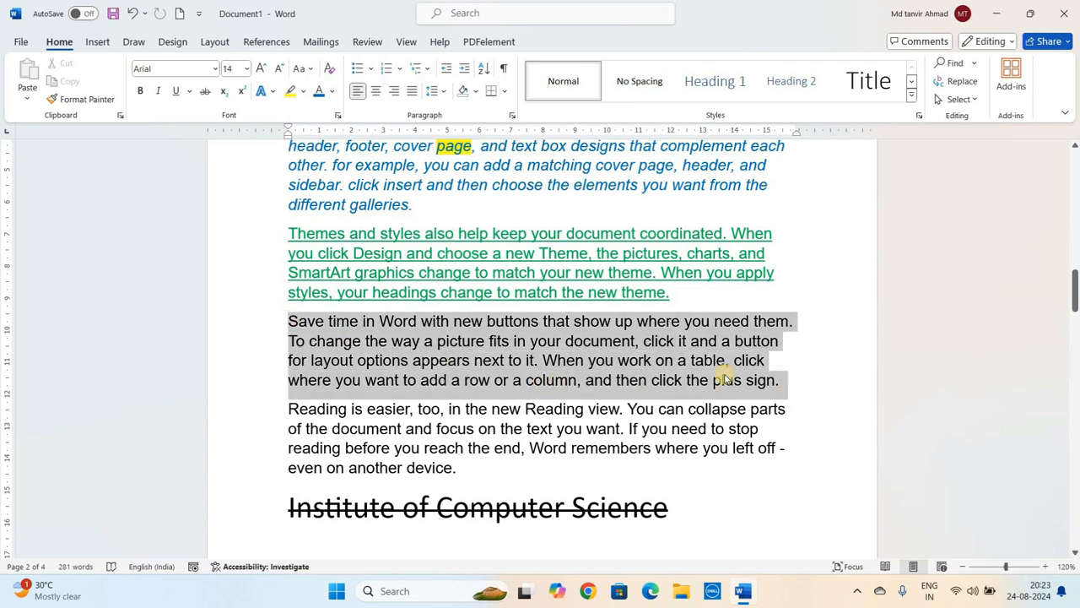
left_click(307, 73)
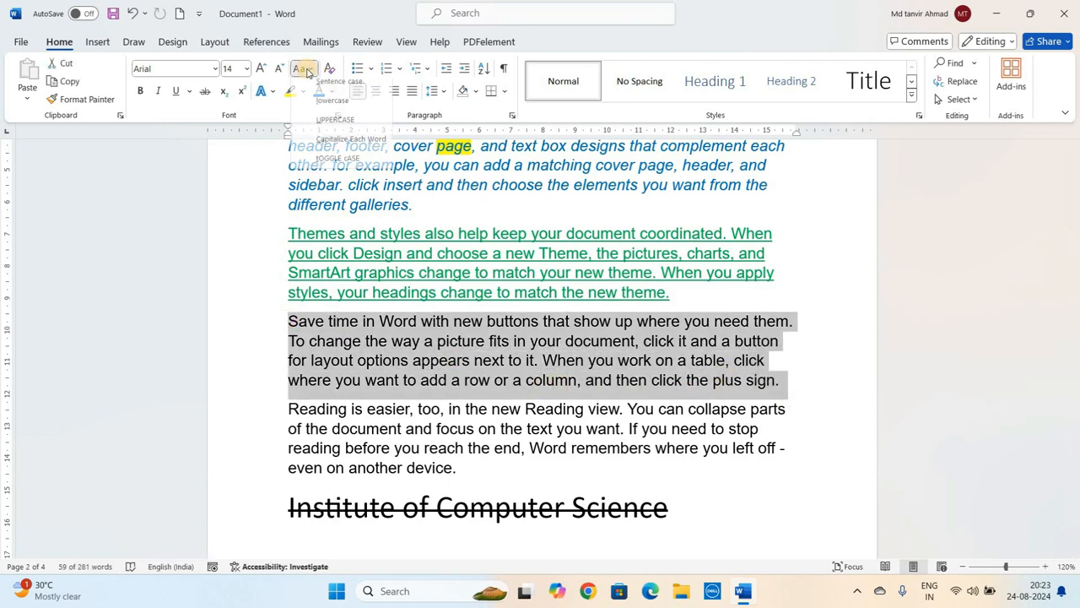
left_click(318, 145)
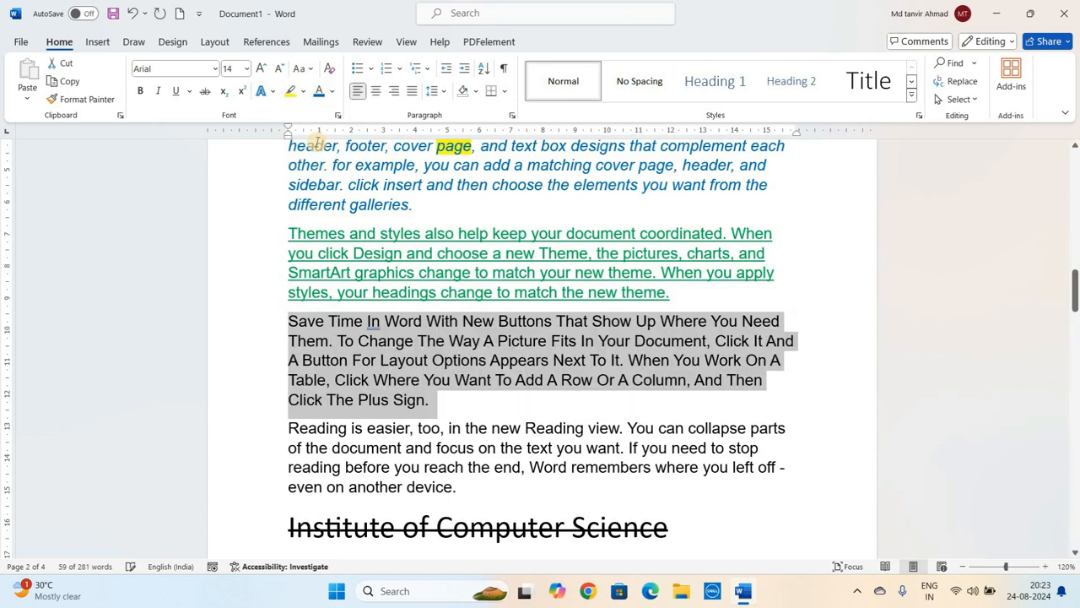
left_click(413, 328)
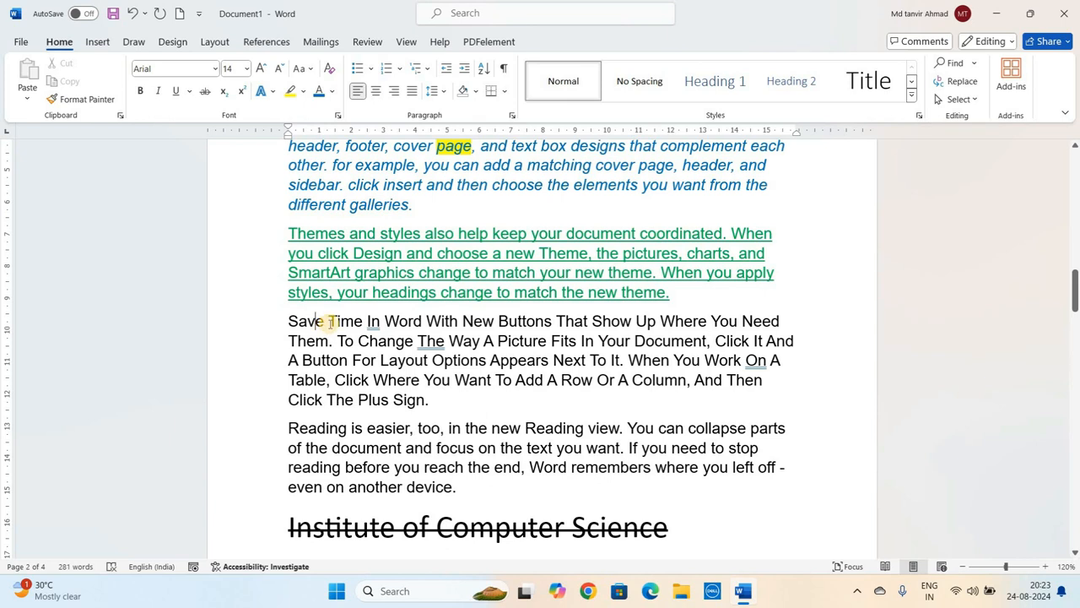
left_click(367, 321)
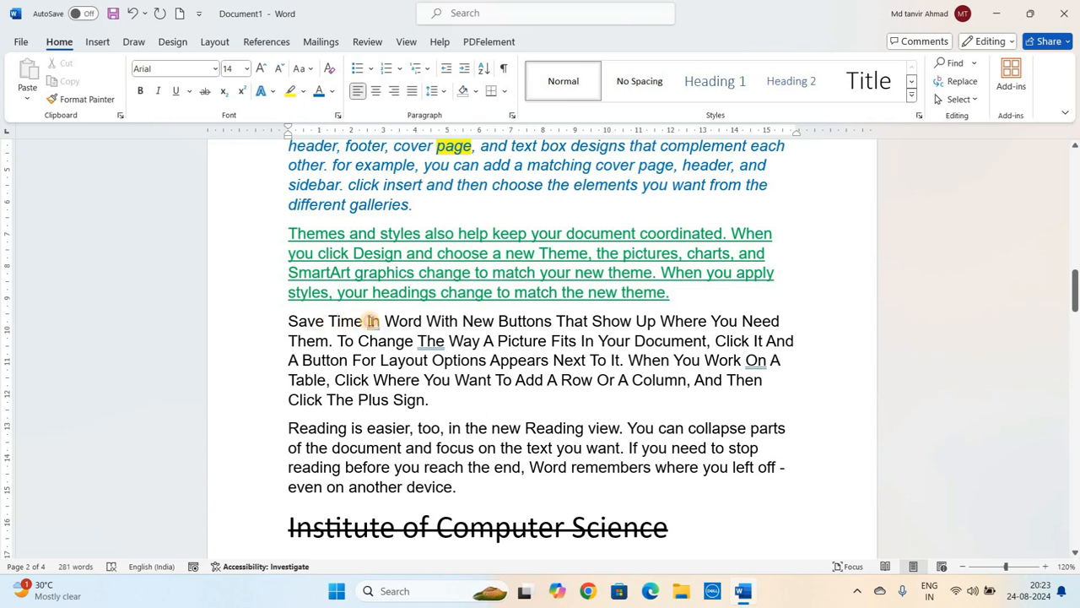
- Add a new paragraph below the fourth paragraph containing a person's name followed by bihar, india, all in lowercase
left_click(484, 398)
key("Return")
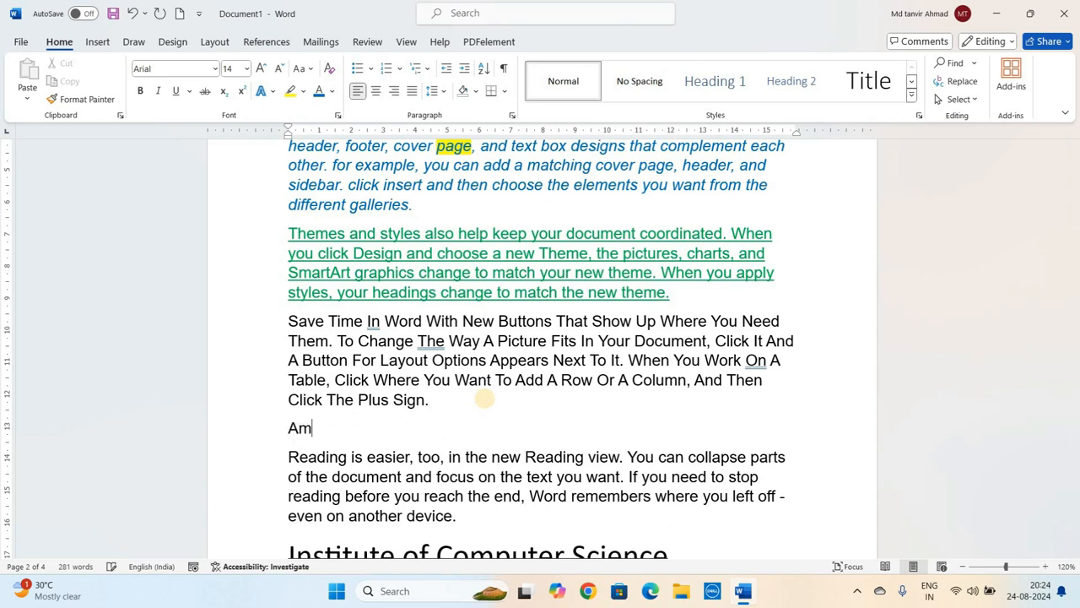
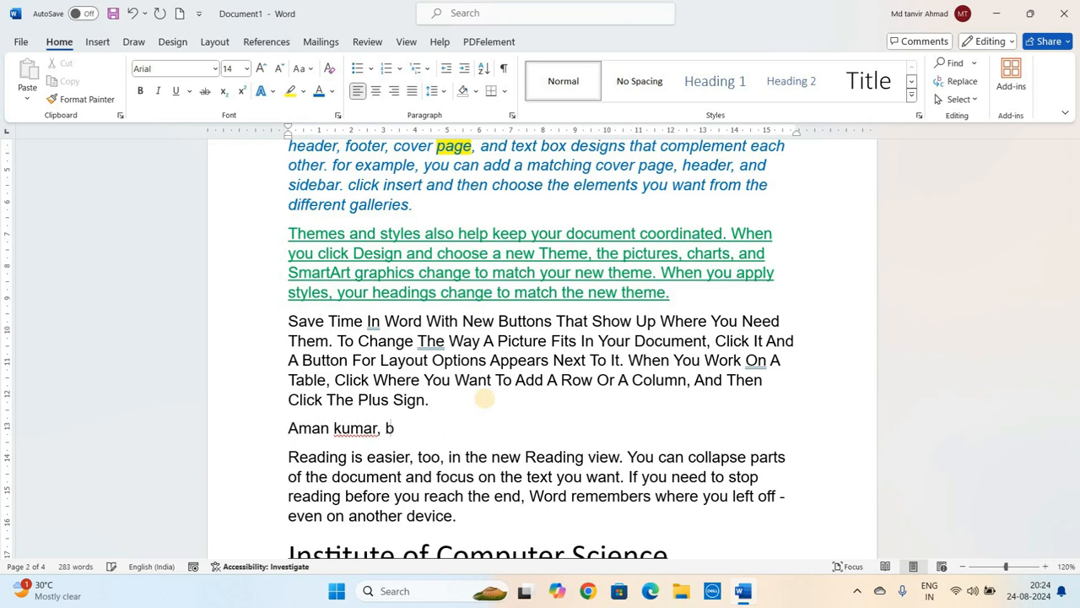
type("ihar, india")
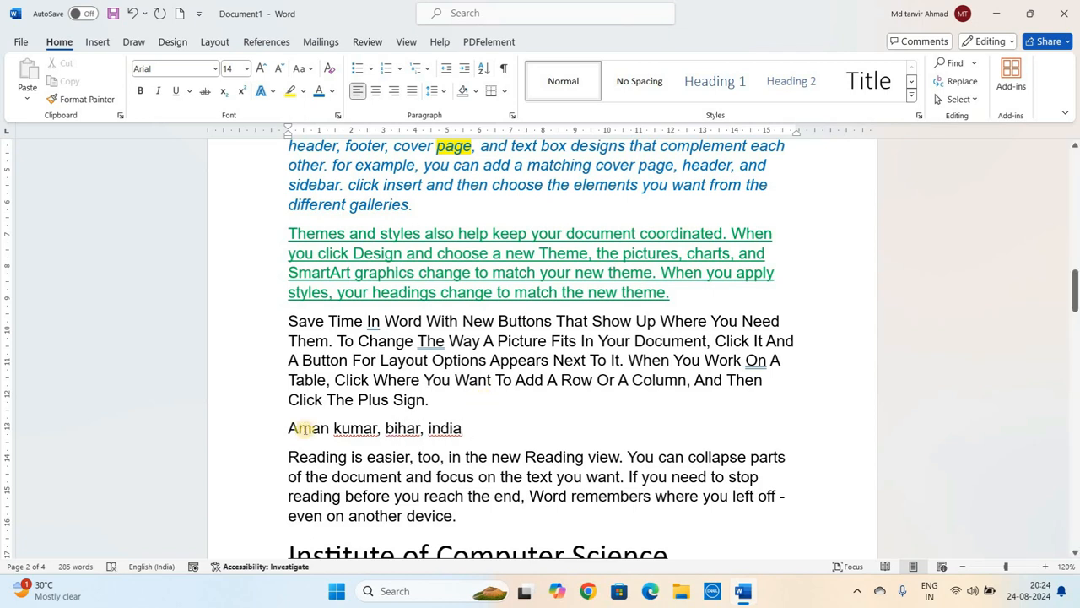
- Select the new name-and-place line and apply Capitalize Each Word to it
left_click(297, 428)
left_click_drag(287, 428, 471, 425)
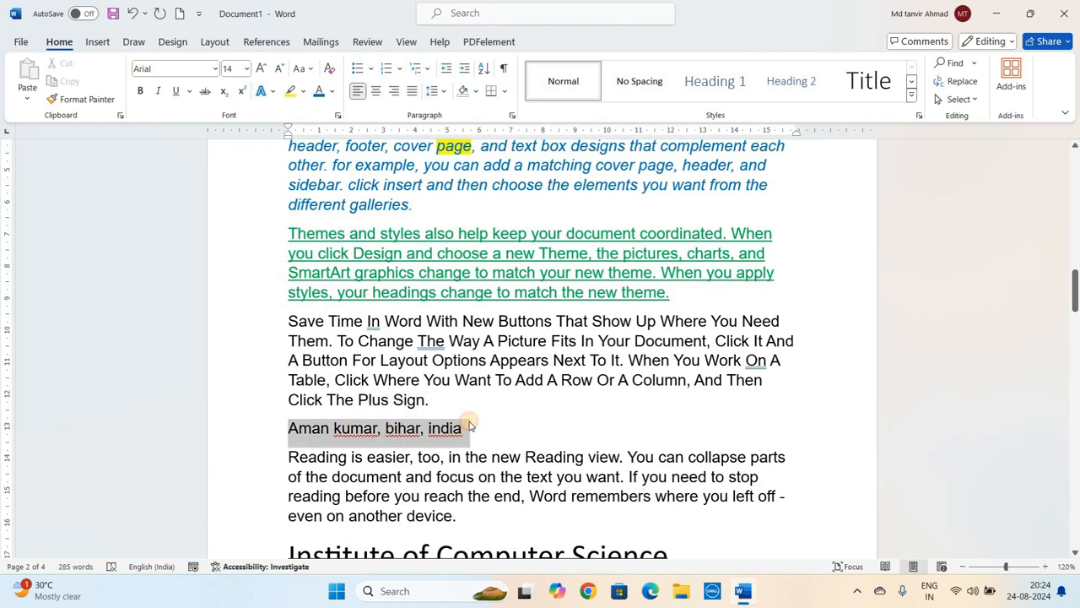
left_click(302, 68)
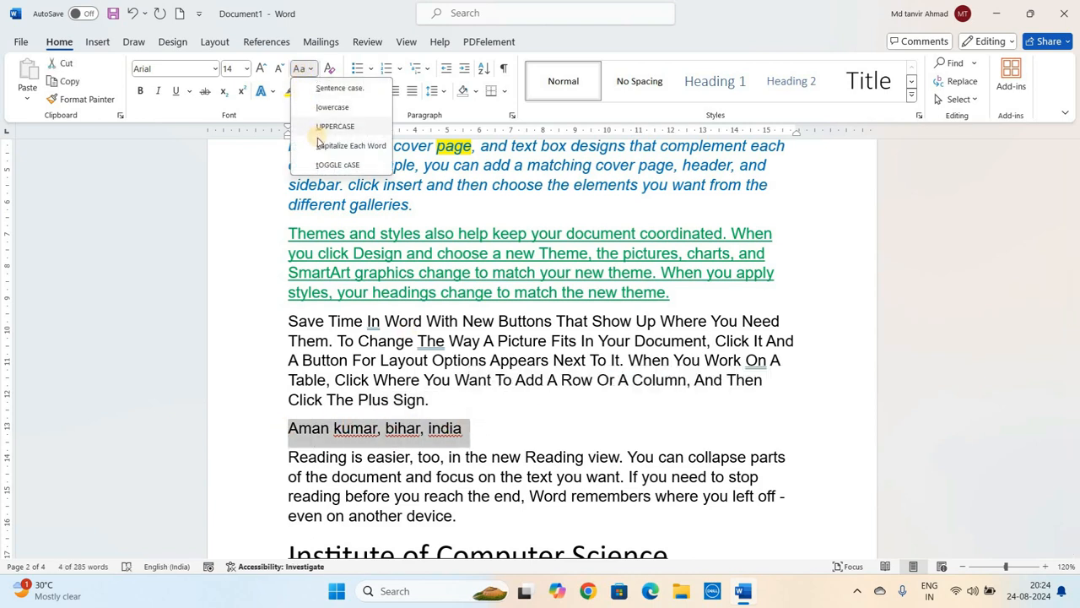
left_click(321, 145)
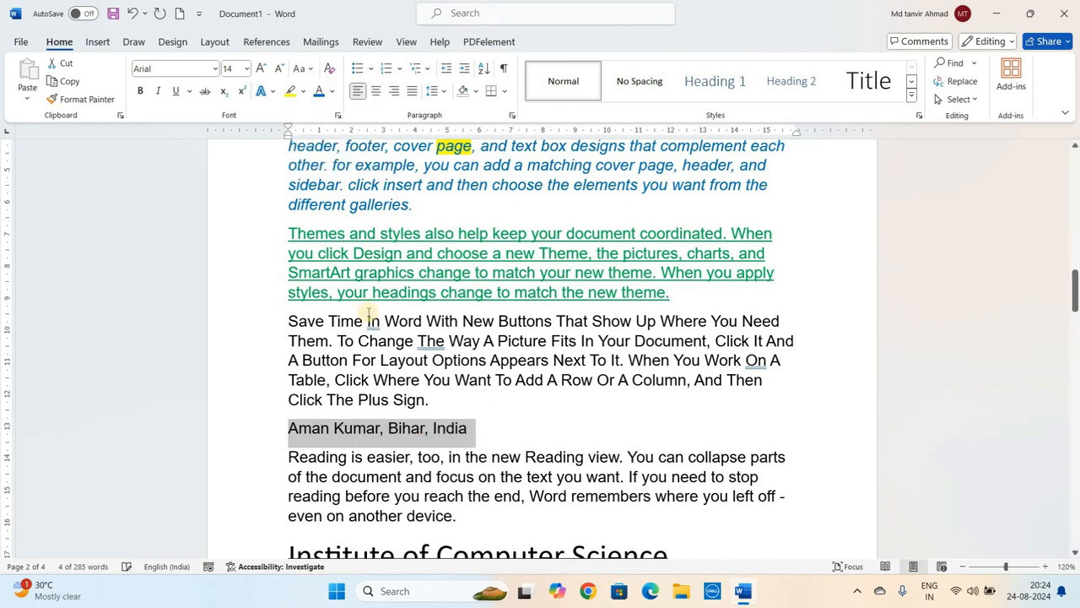
left_click(401, 439)
left_click(354, 431)
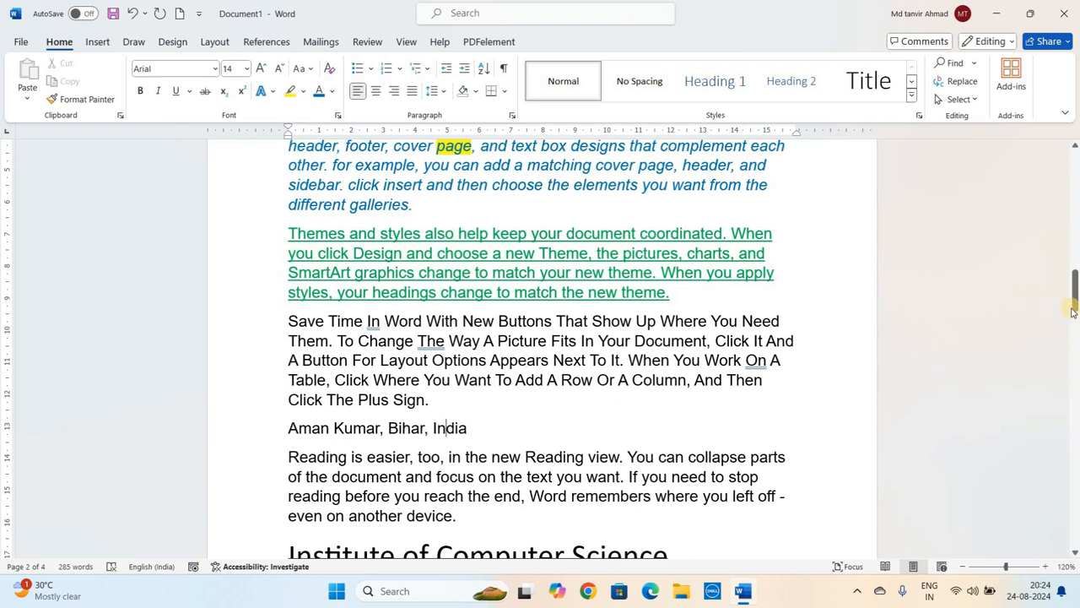
scroll(1073, 312, "down", 4)
left_click(310, 69)
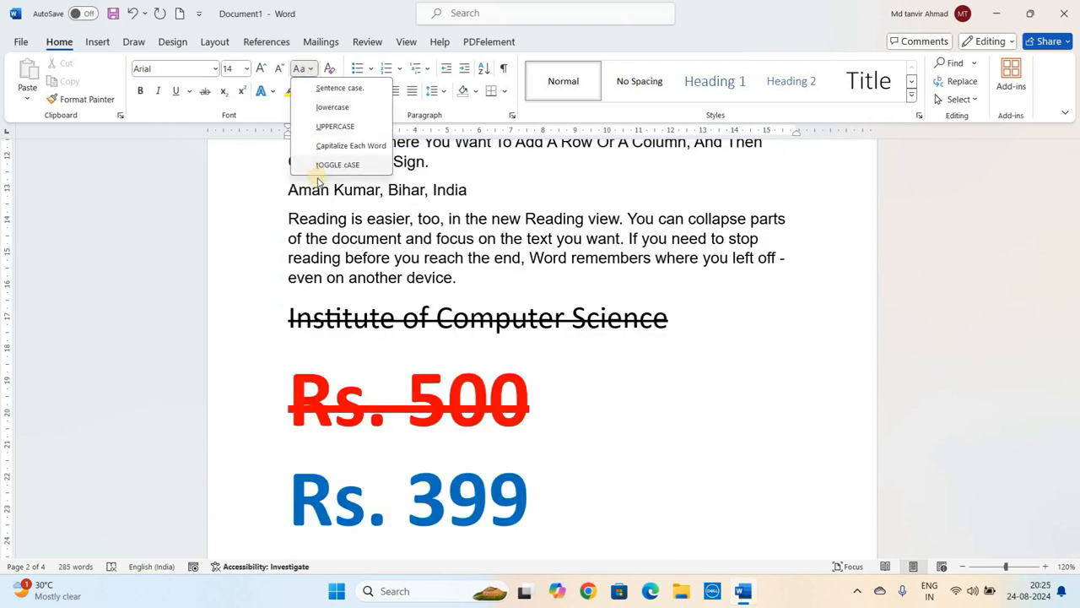
left_click(308, 223)
- Select the fourth paragraph and apply tOGGLE cASE to it
scroll(337, 279, "up", 3)
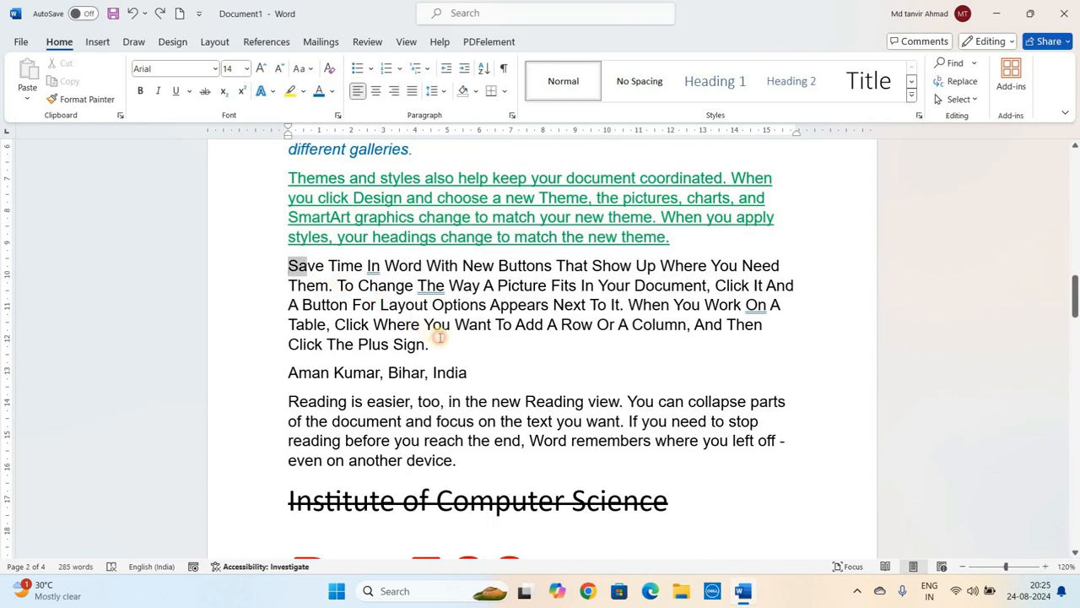
left_click_drag(289, 265, 439, 344)
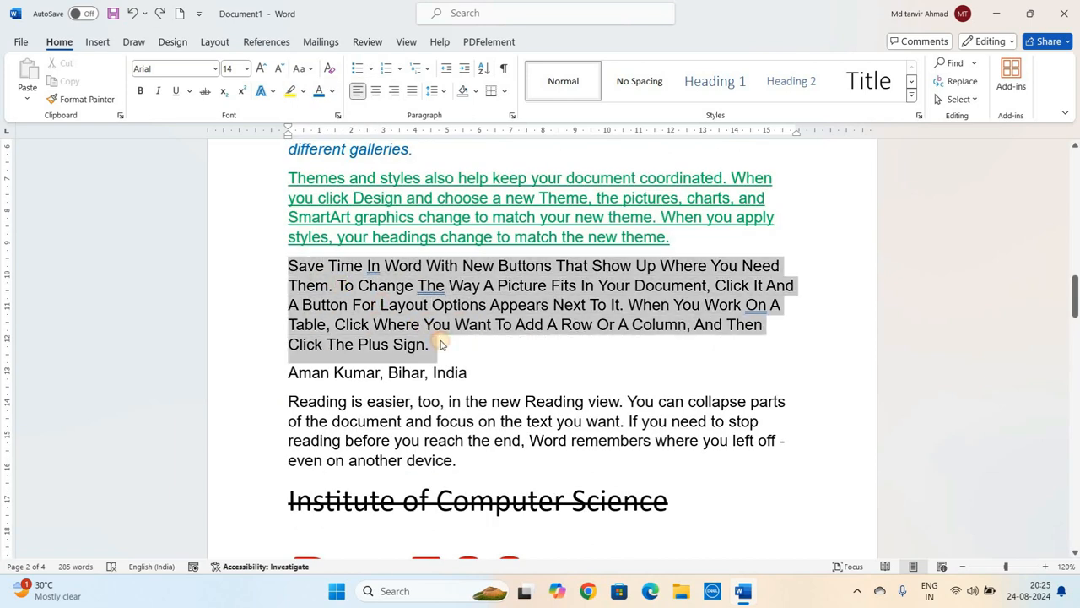
left_click(302, 69)
left_click(328, 164)
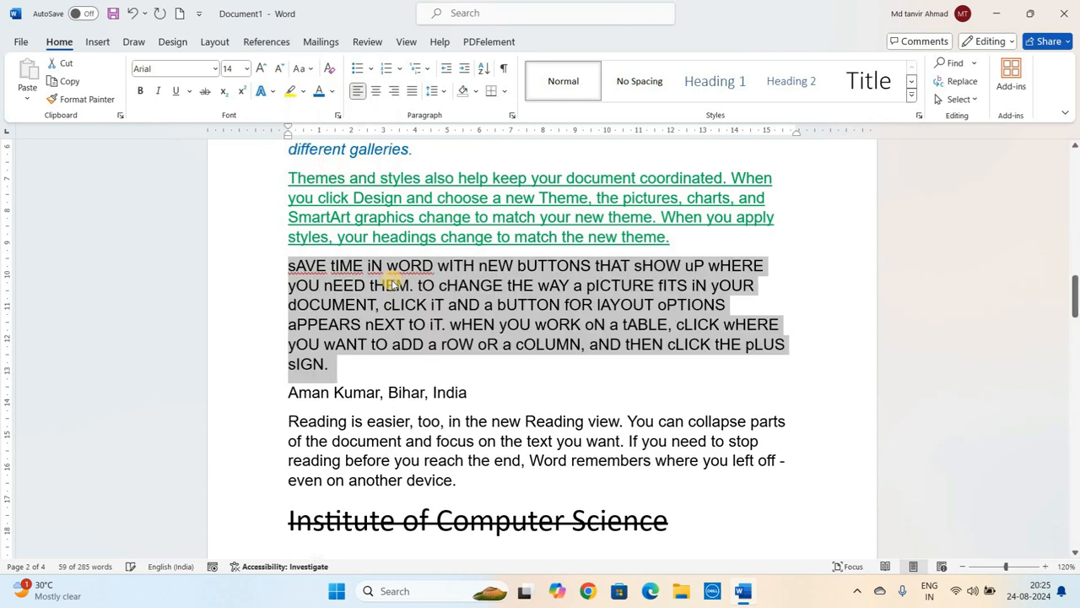
left_click(397, 286)
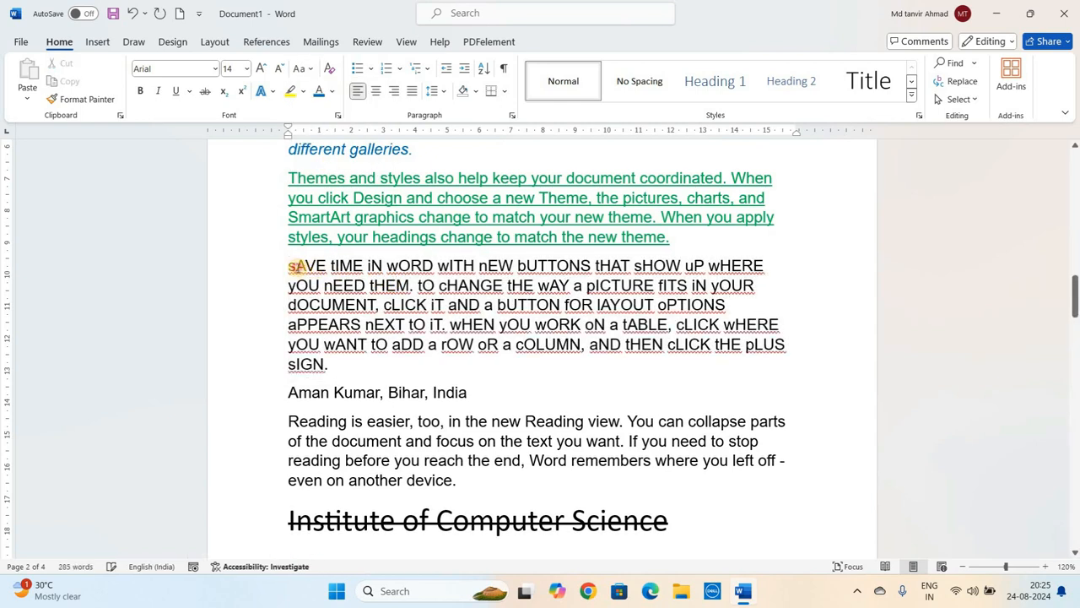
- Select all text from the first paragraph through the end of the document and apply Clear All Formatting
left_click(296, 265)
left_click(349, 222)
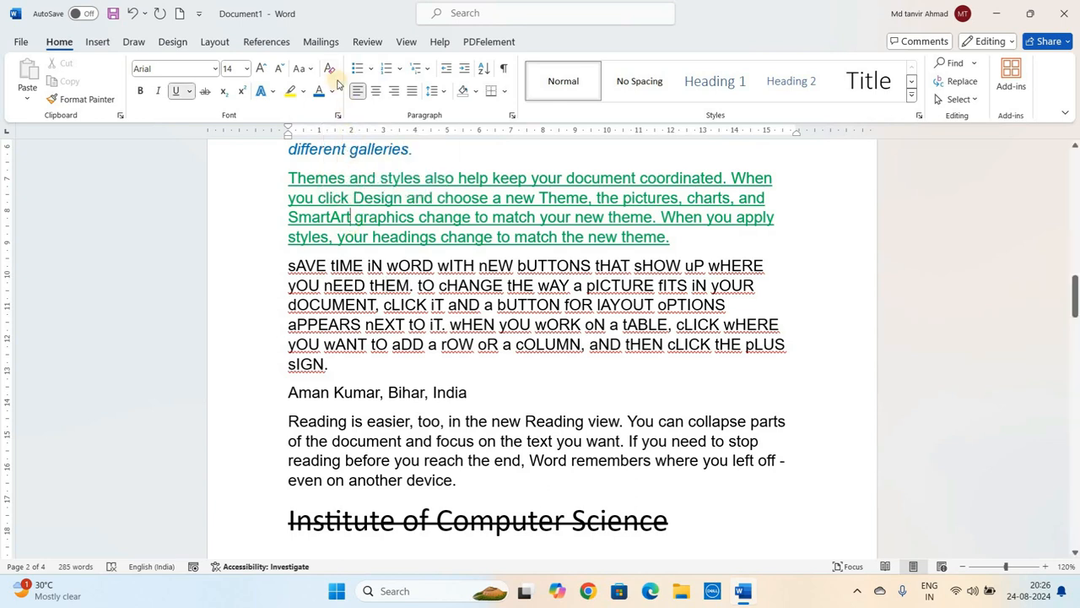
left_click(1012, 306)
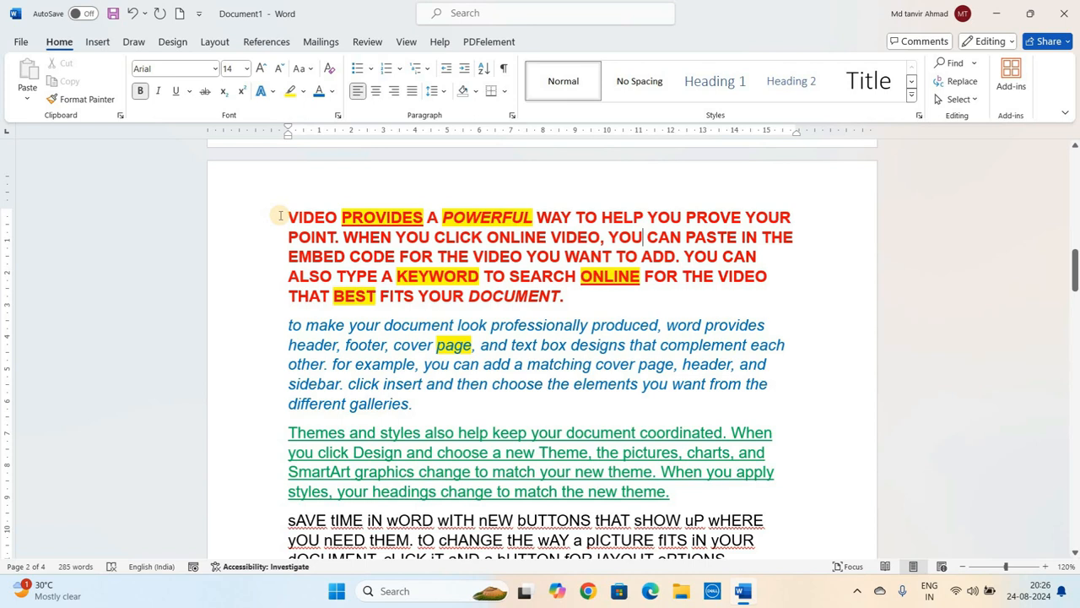
left_click_drag(280, 216, 321, 275)
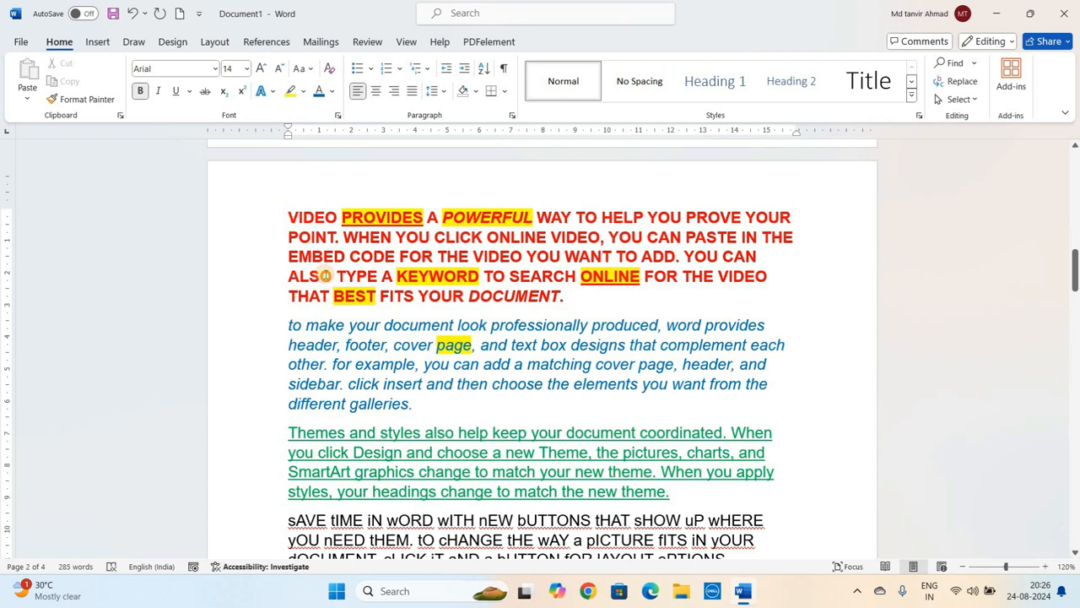
left_click(325, 276)
mouse_move(1075, 287)
left_mouse_down()
mouse_move(1075, 508)
mouse_move(1076, 211)
mouse_move(1075, 284)
left_mouse_up()
left_click_drag(284, 213, 807, 560)
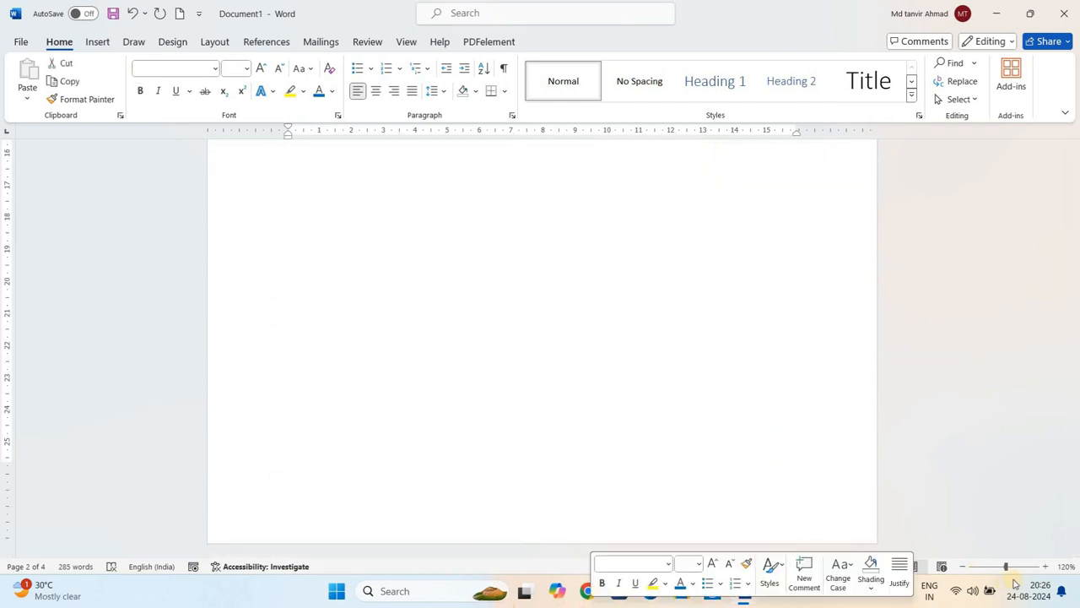
left_click_drag(1076, 537, 1076, 498)
key("shift+Right")
key("shift+Right")
key("shift+Right")
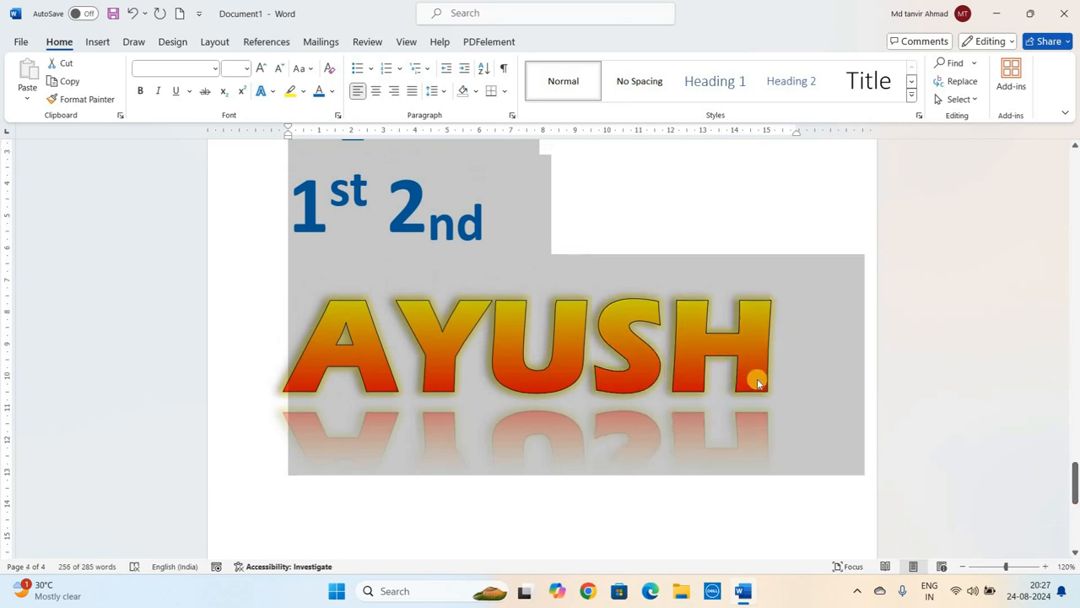
left_click(329, 72)
left_click(1013, 452)
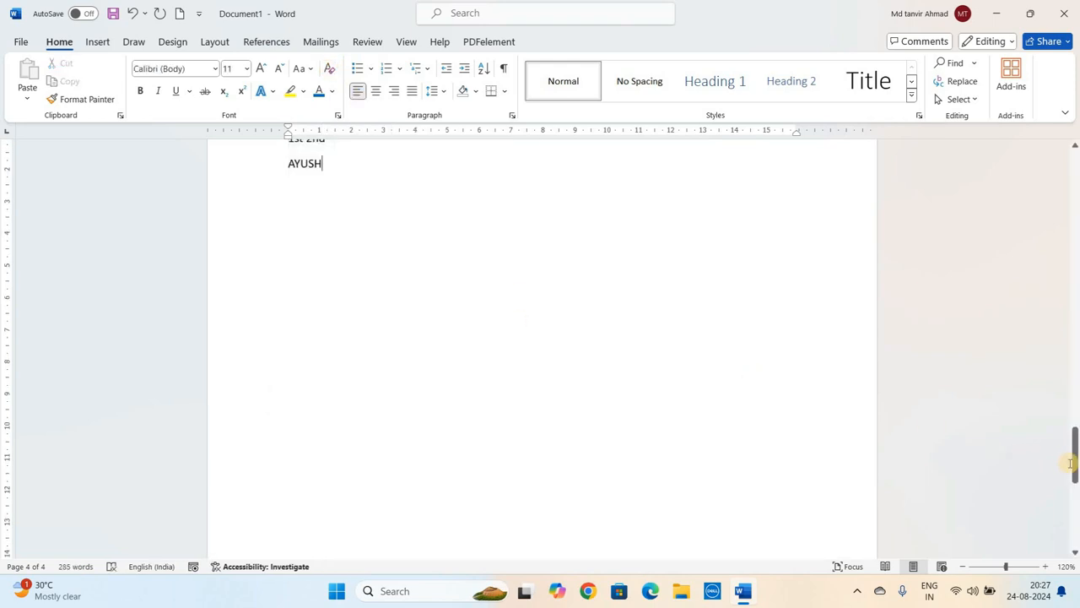
- Select the whole unformatted text, delete it, and undo the deletion
left_click_drag(1075, 463, 1074, 369)
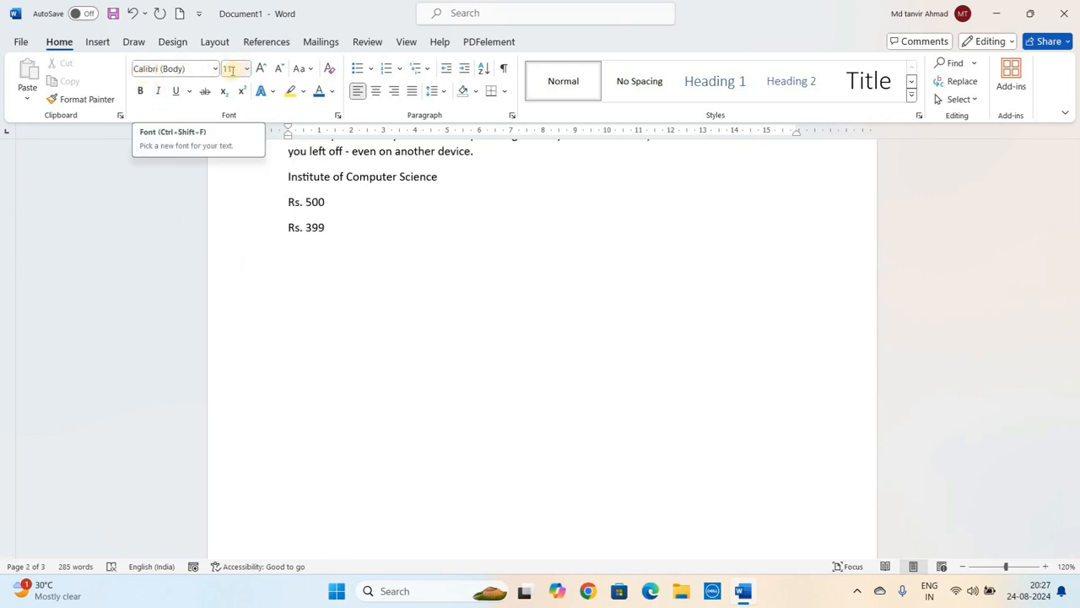
double_click(451, 254)
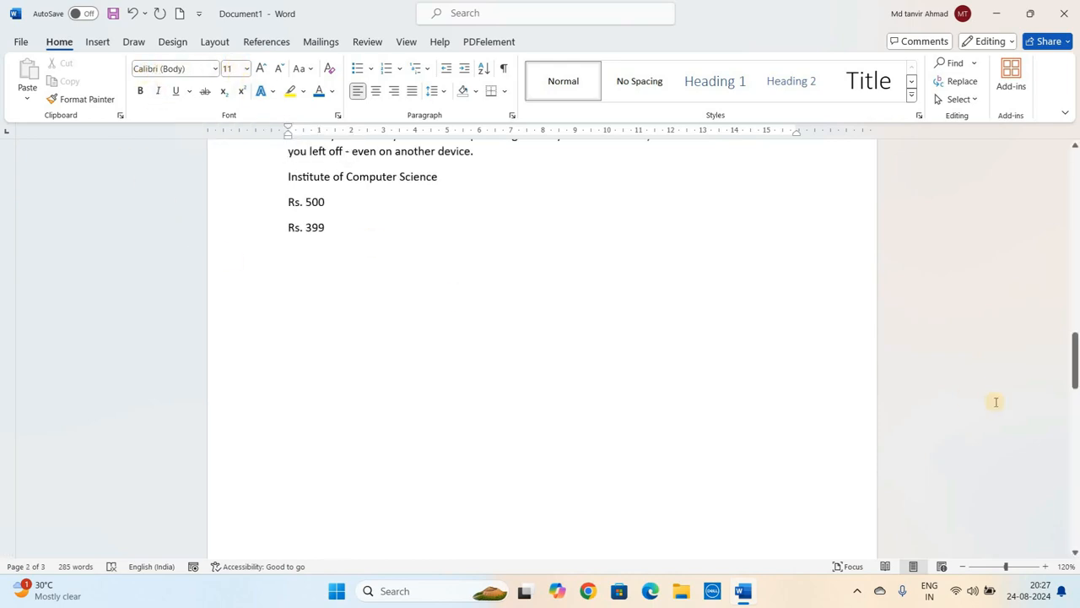
left_click_drag(1075, 372, 1074, 291)
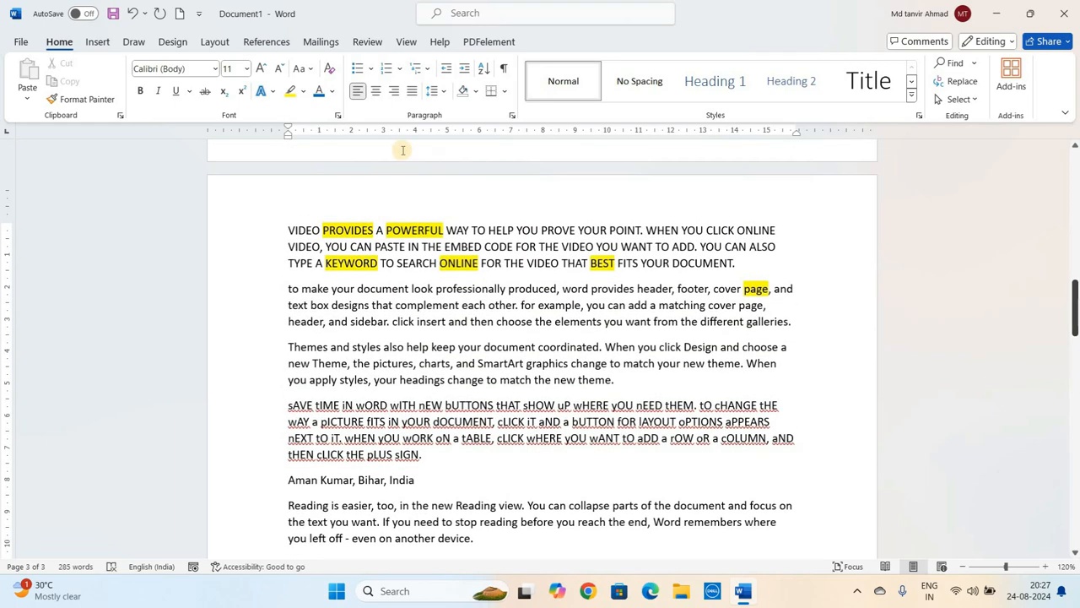
left_click_drag(287, 228, 437, 602)
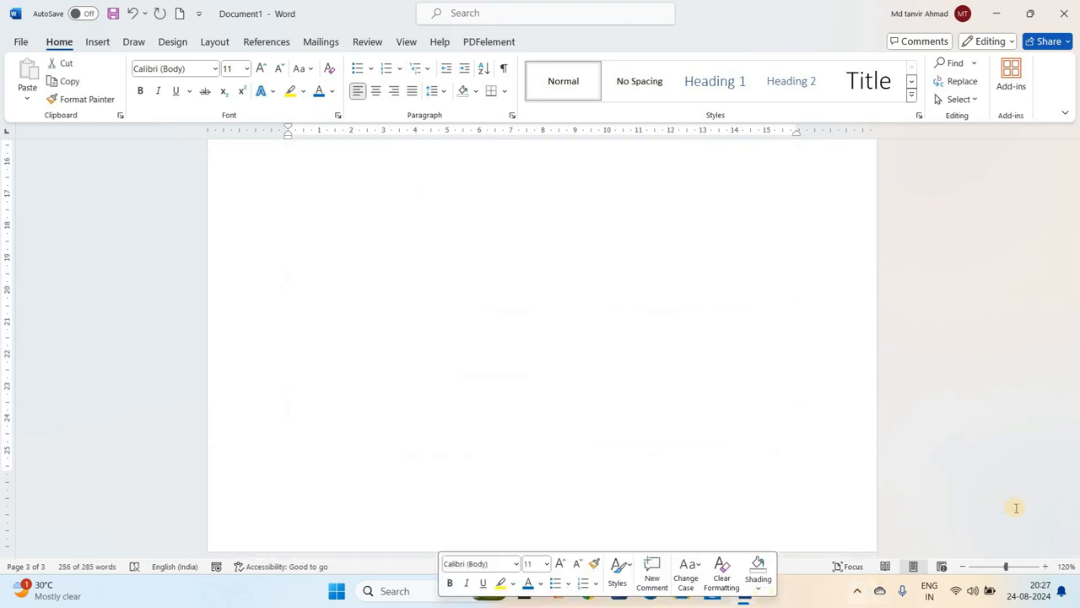
left_click_drag(1074, 515, 1074, 372)
key("BackSpace")
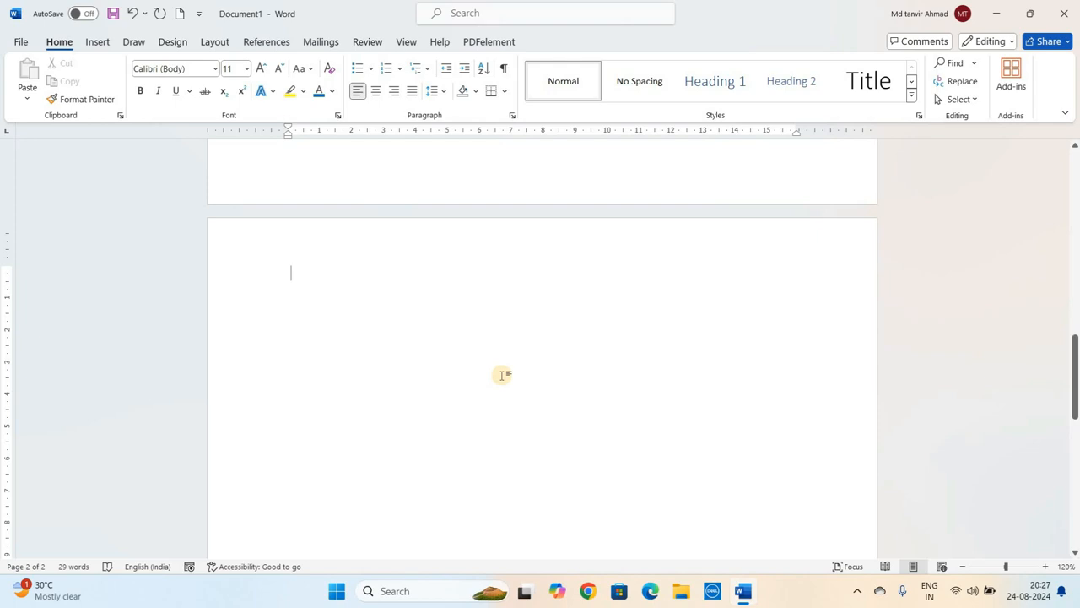
key("ctrl+z")
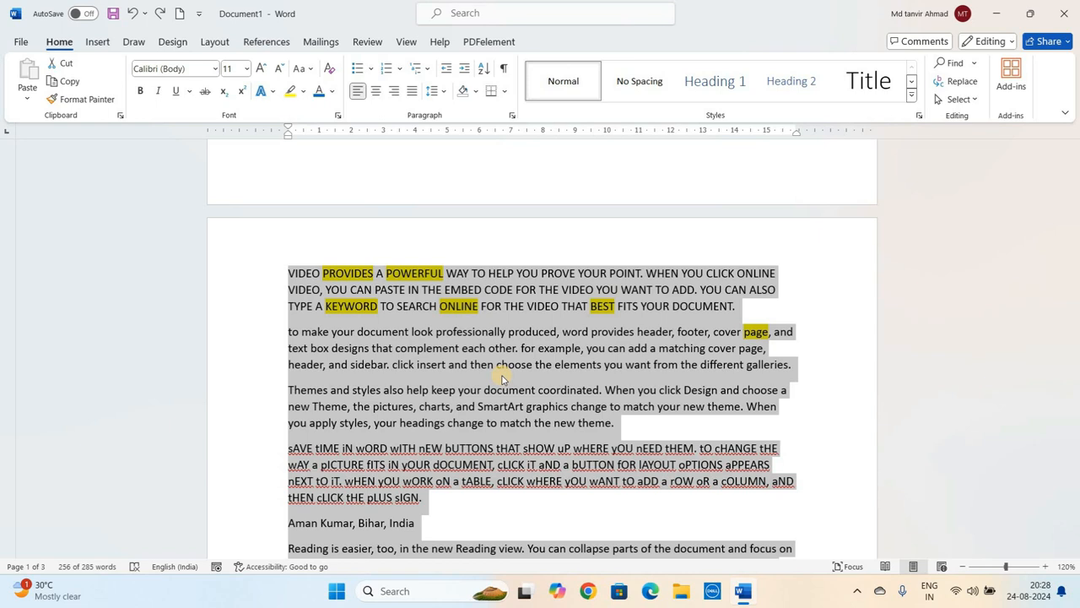
- Undo the Clear All Formatting to bring back the original formatting of the text
key("ctrl+z")
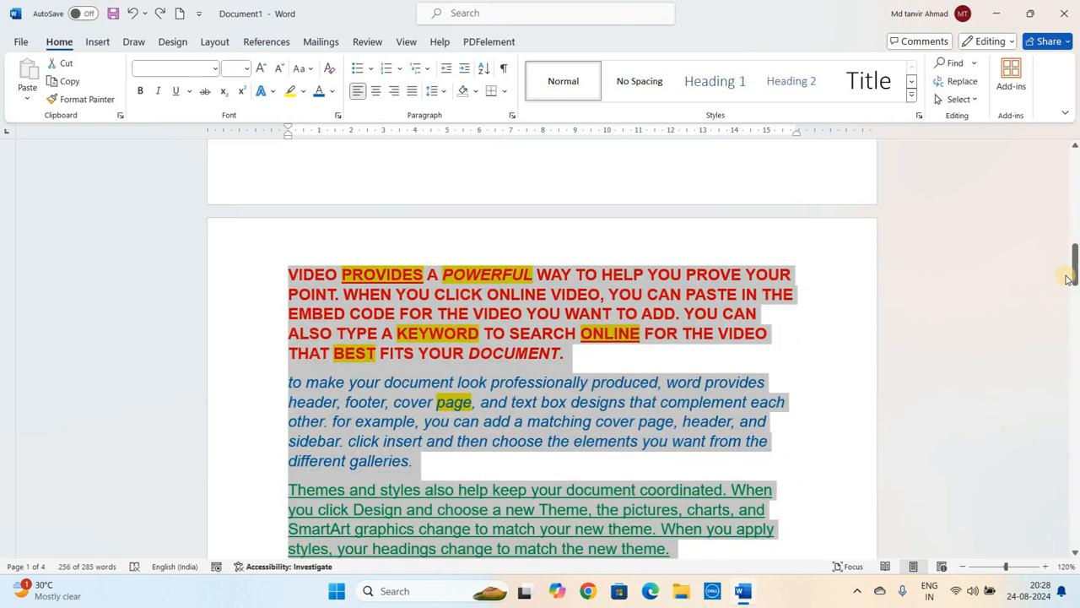
left_click_drag(1068, 278, 1074, 489)
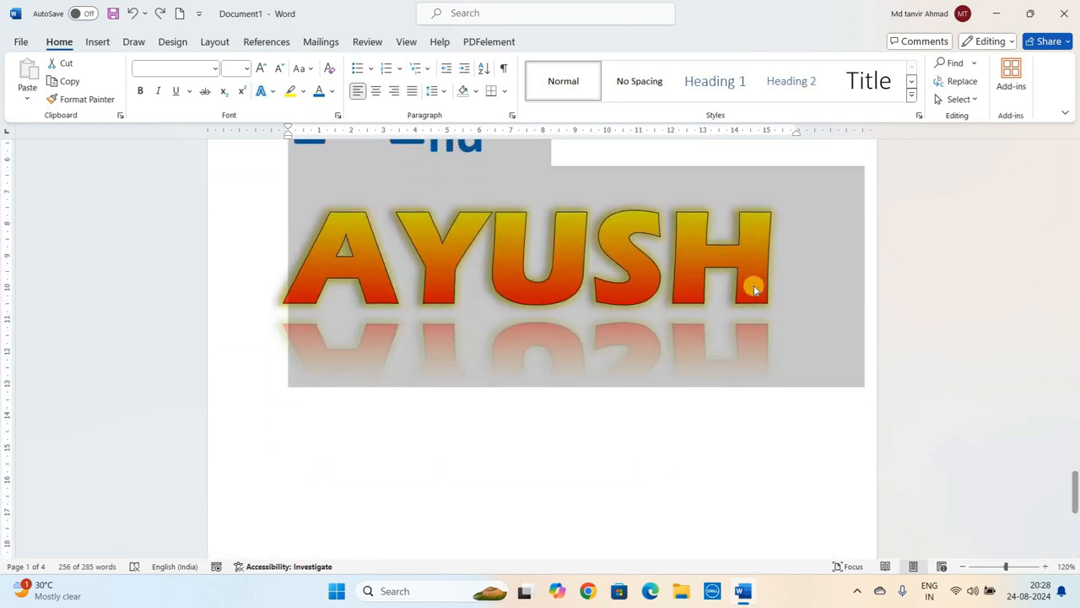
left_click(754, 289)
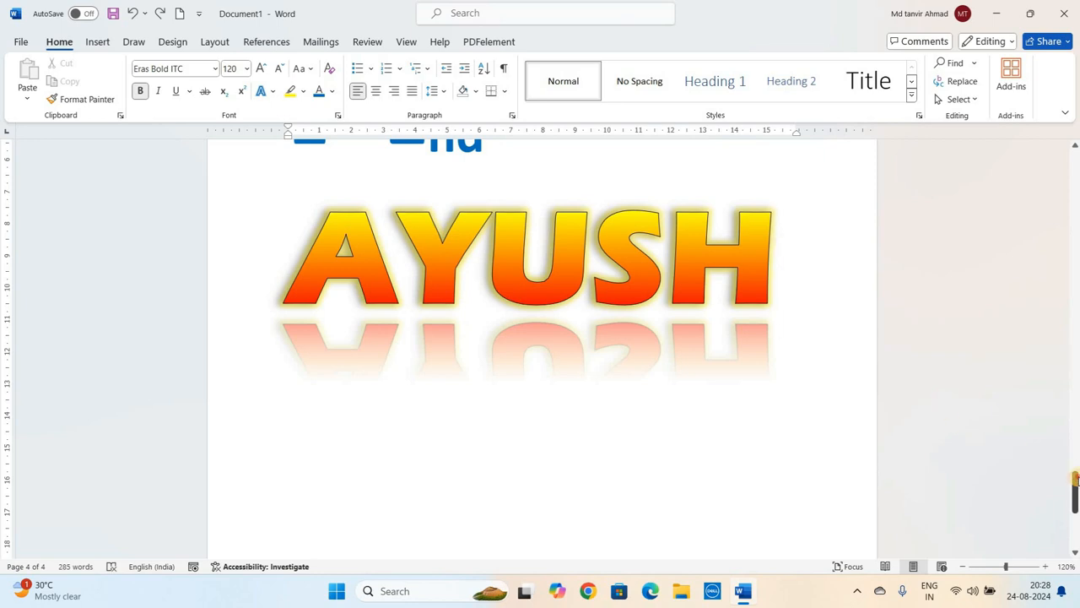
left_click_drag(1076, 479, 1075, 302)
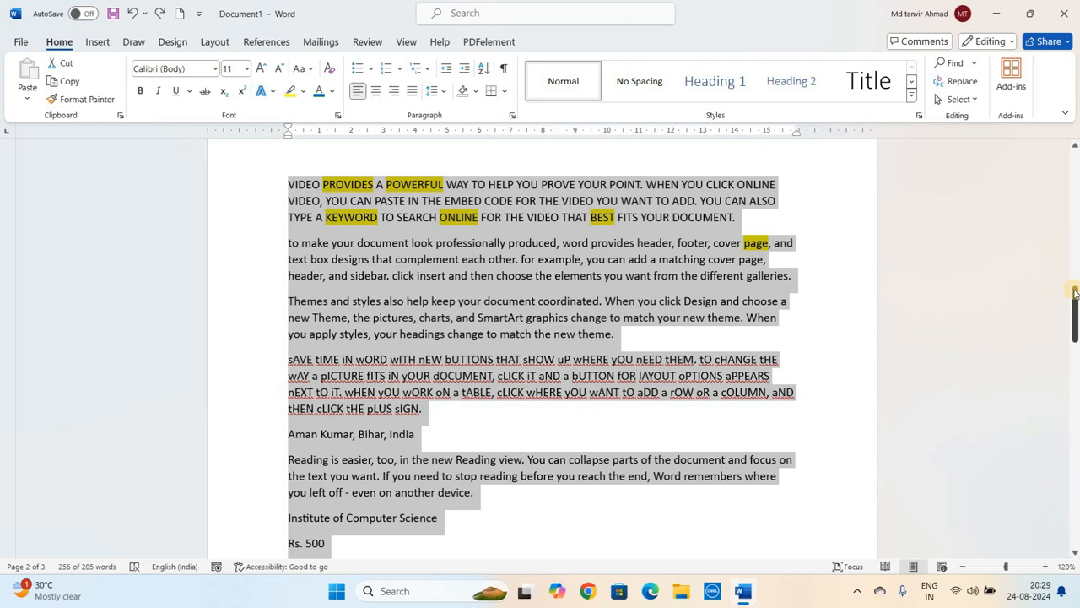
- Alternate redo and undo of the formatting clearance to compare both versions, finishing with an undo
key("ctrl+z")
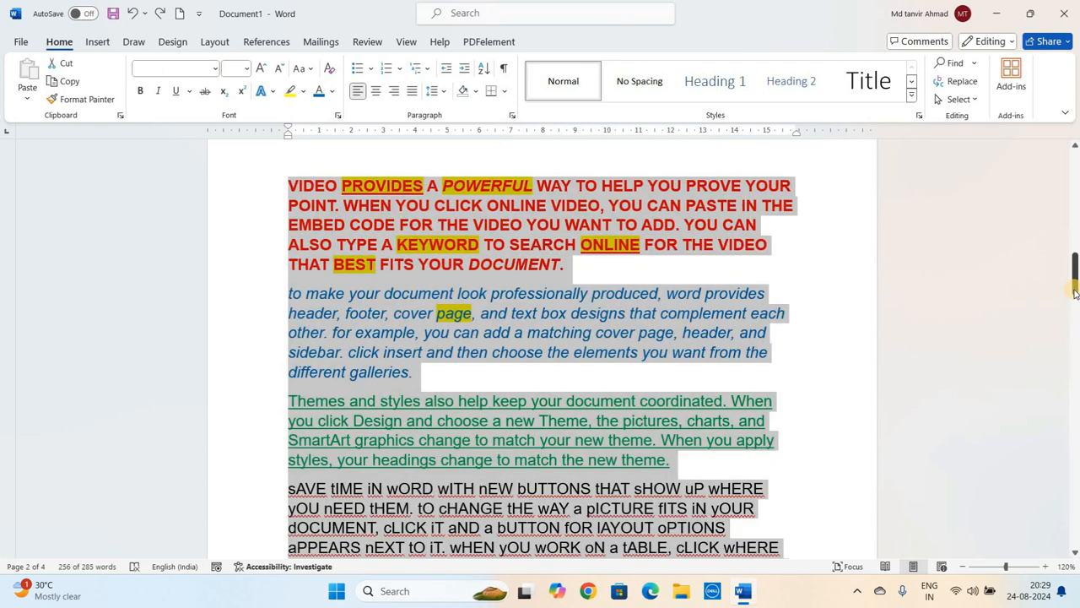
key("ctrl+y")
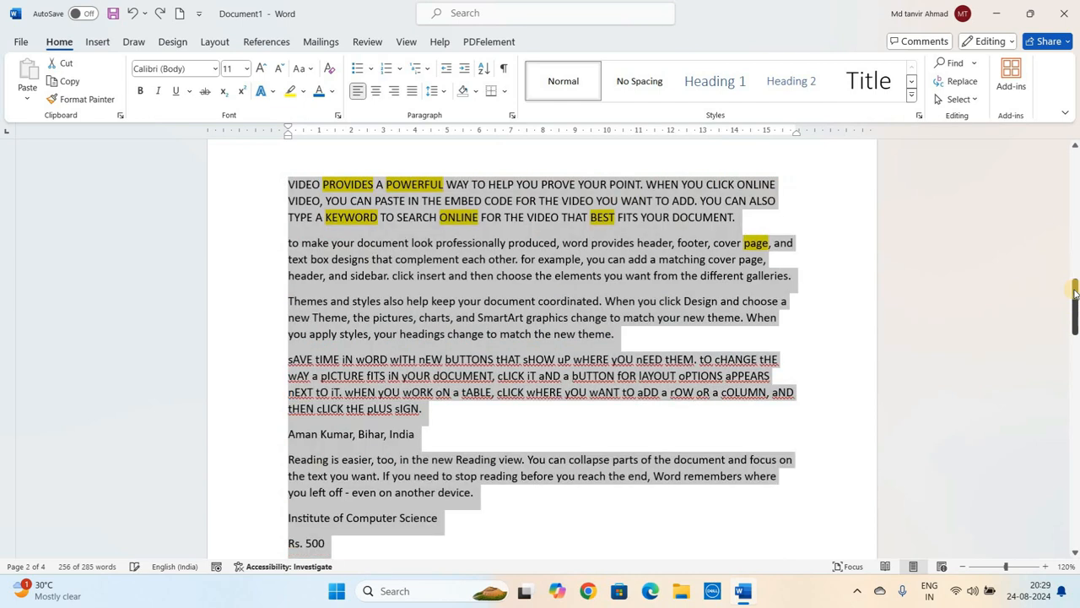
key("ctrl+z")
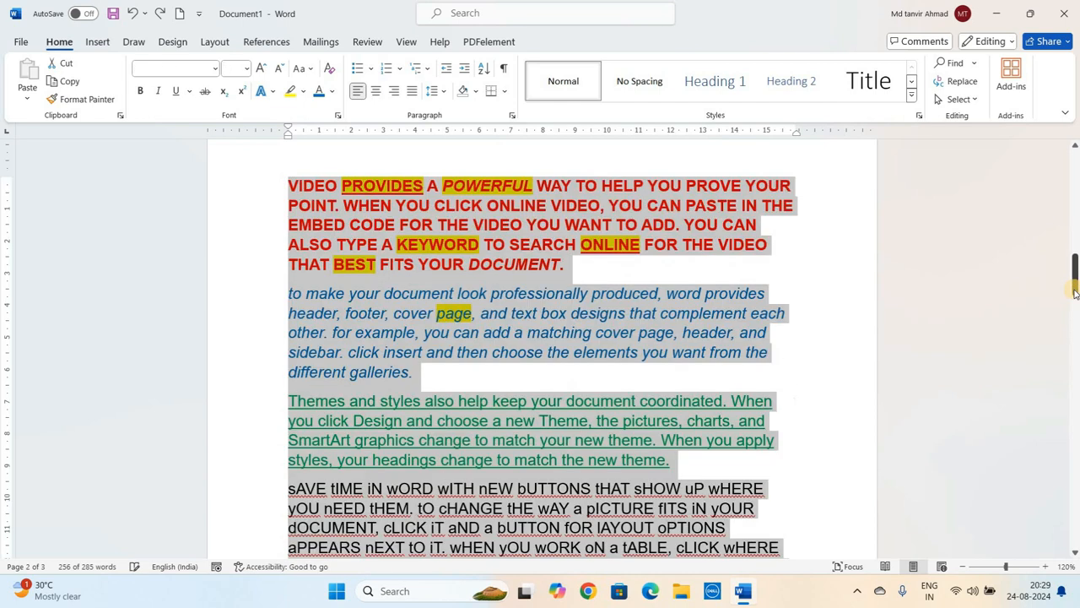
key("ctrl+y")
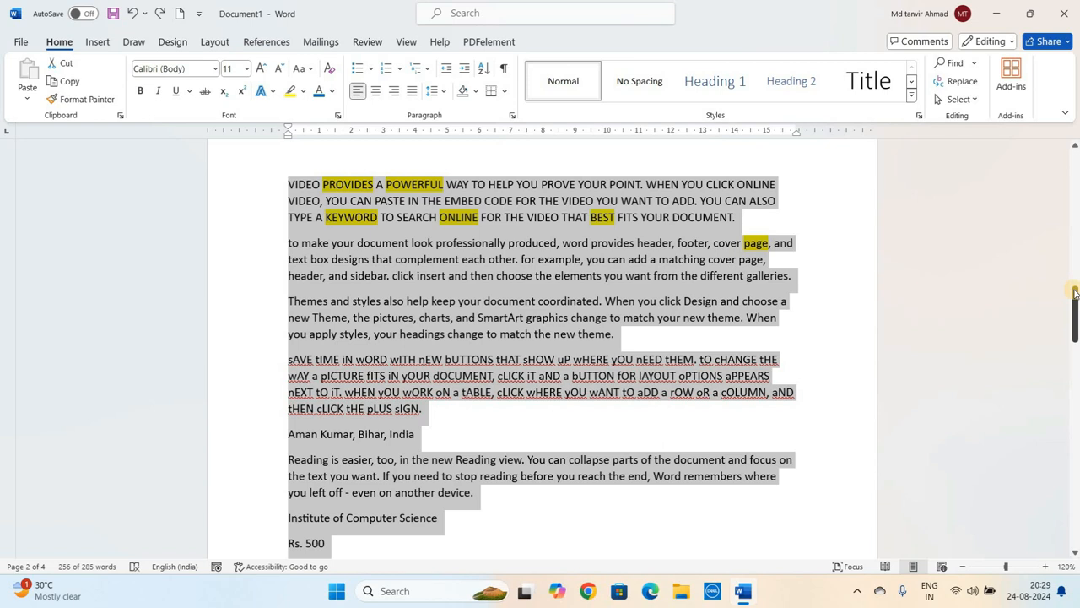
key("ctrl+z")
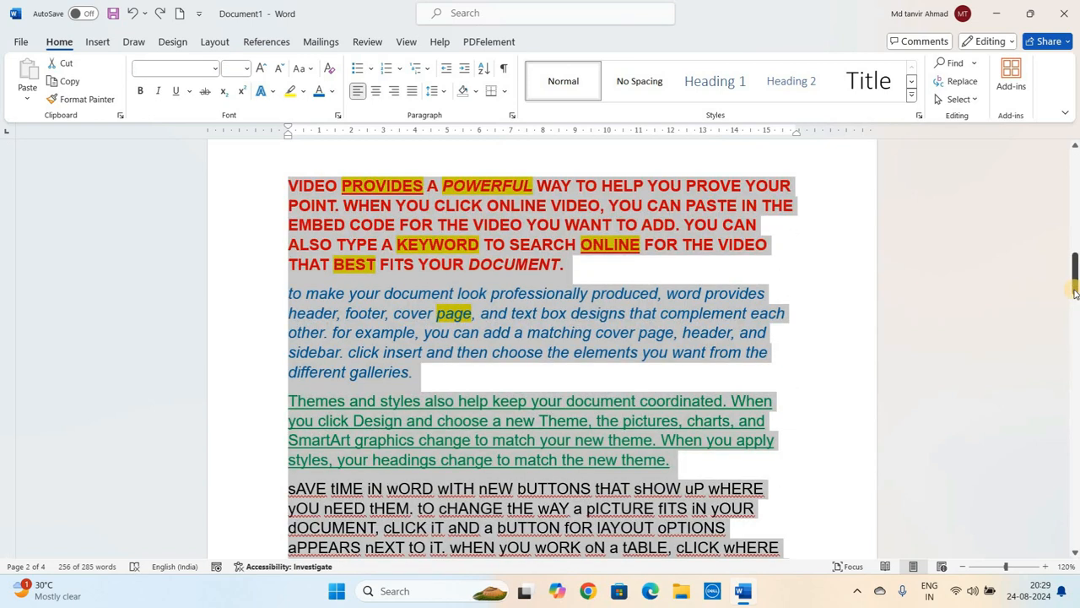